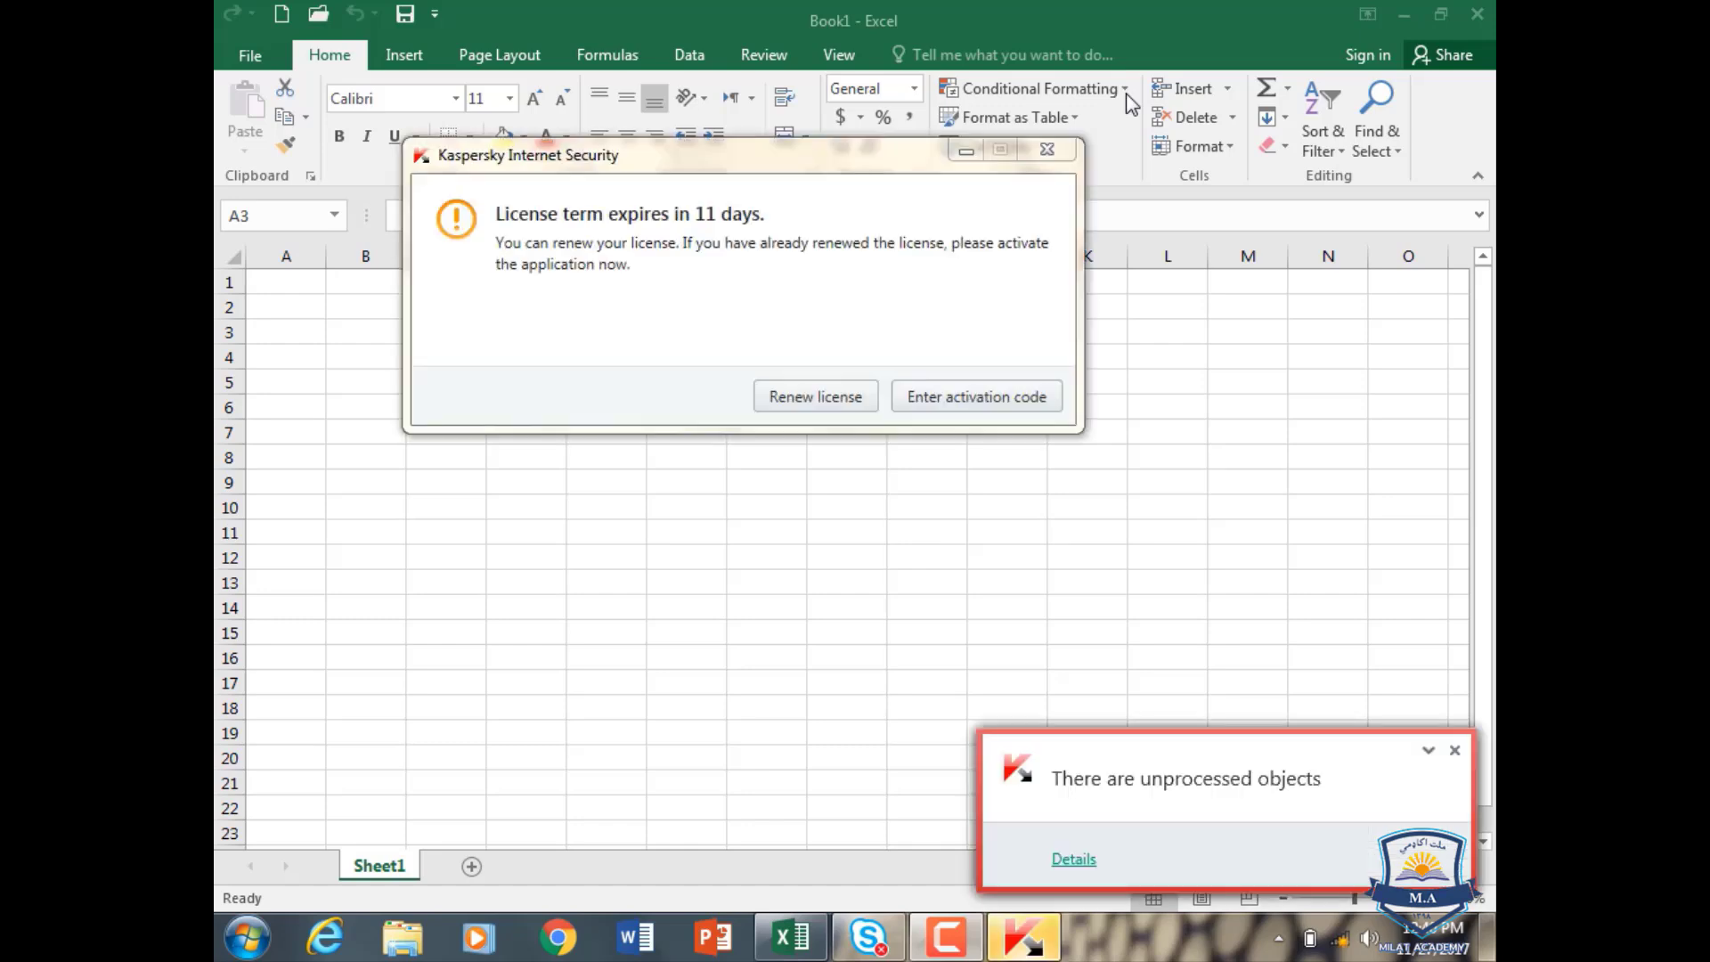
- Dismiss the licence expiry notice and enter the headers ser-No, ID No, Name and Marks in cells A3 to D3
left_click(1043, 153)
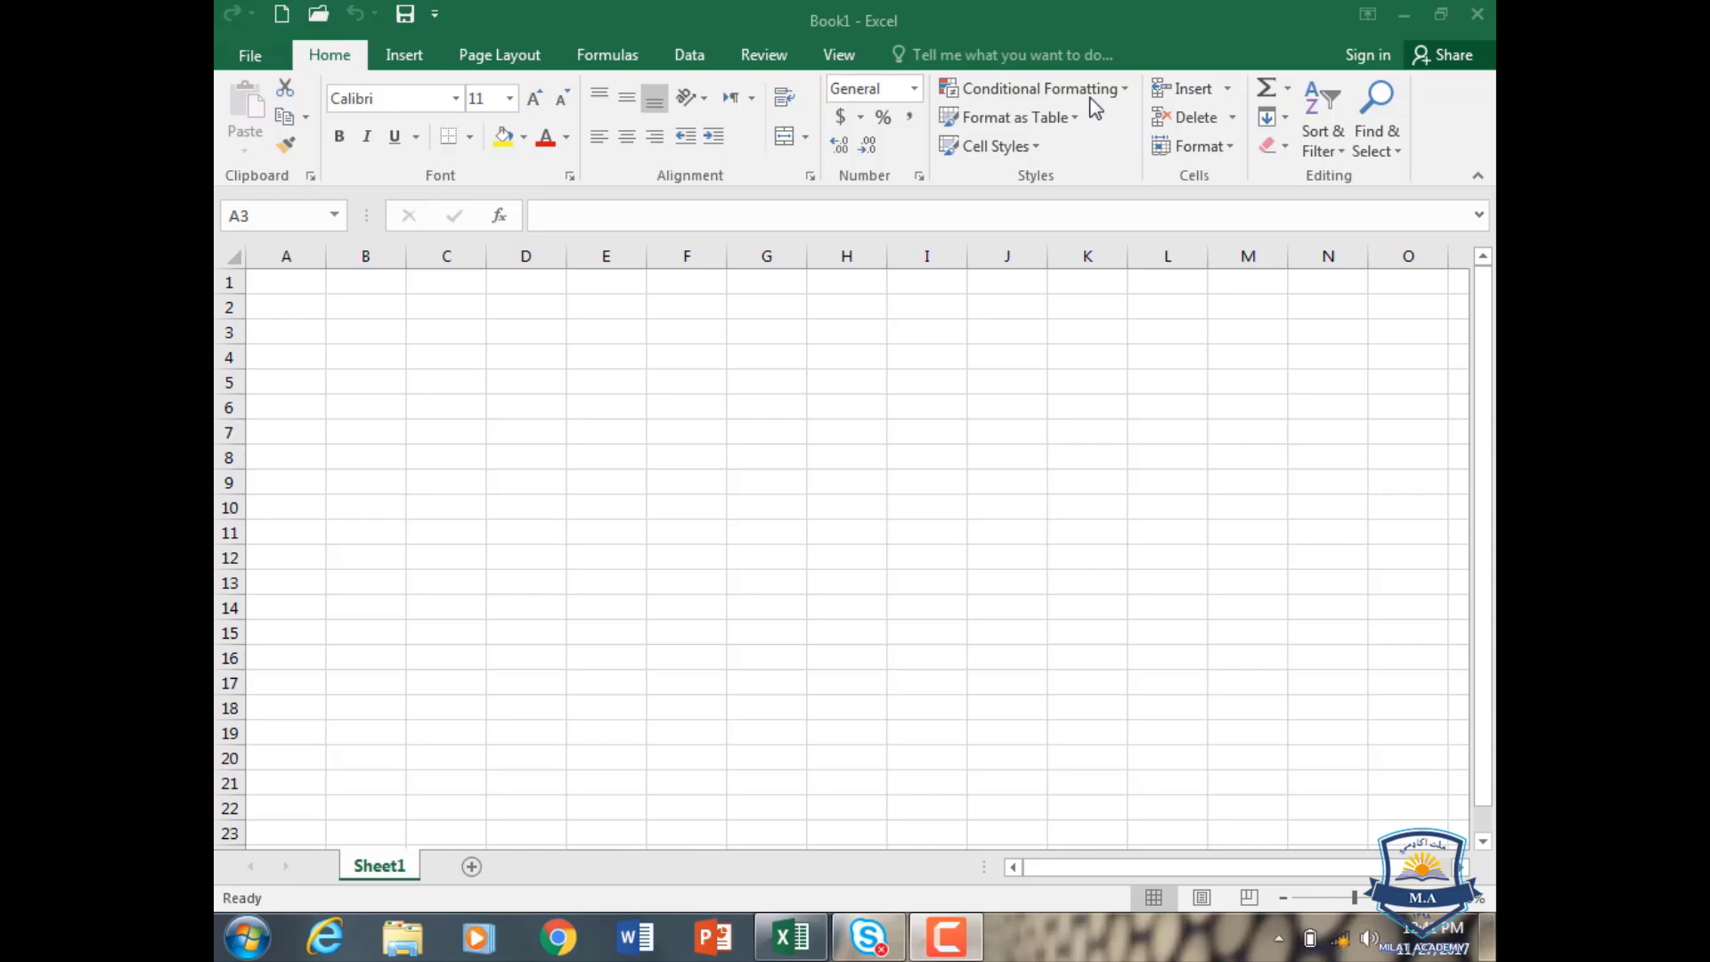
left_click(303, 343)
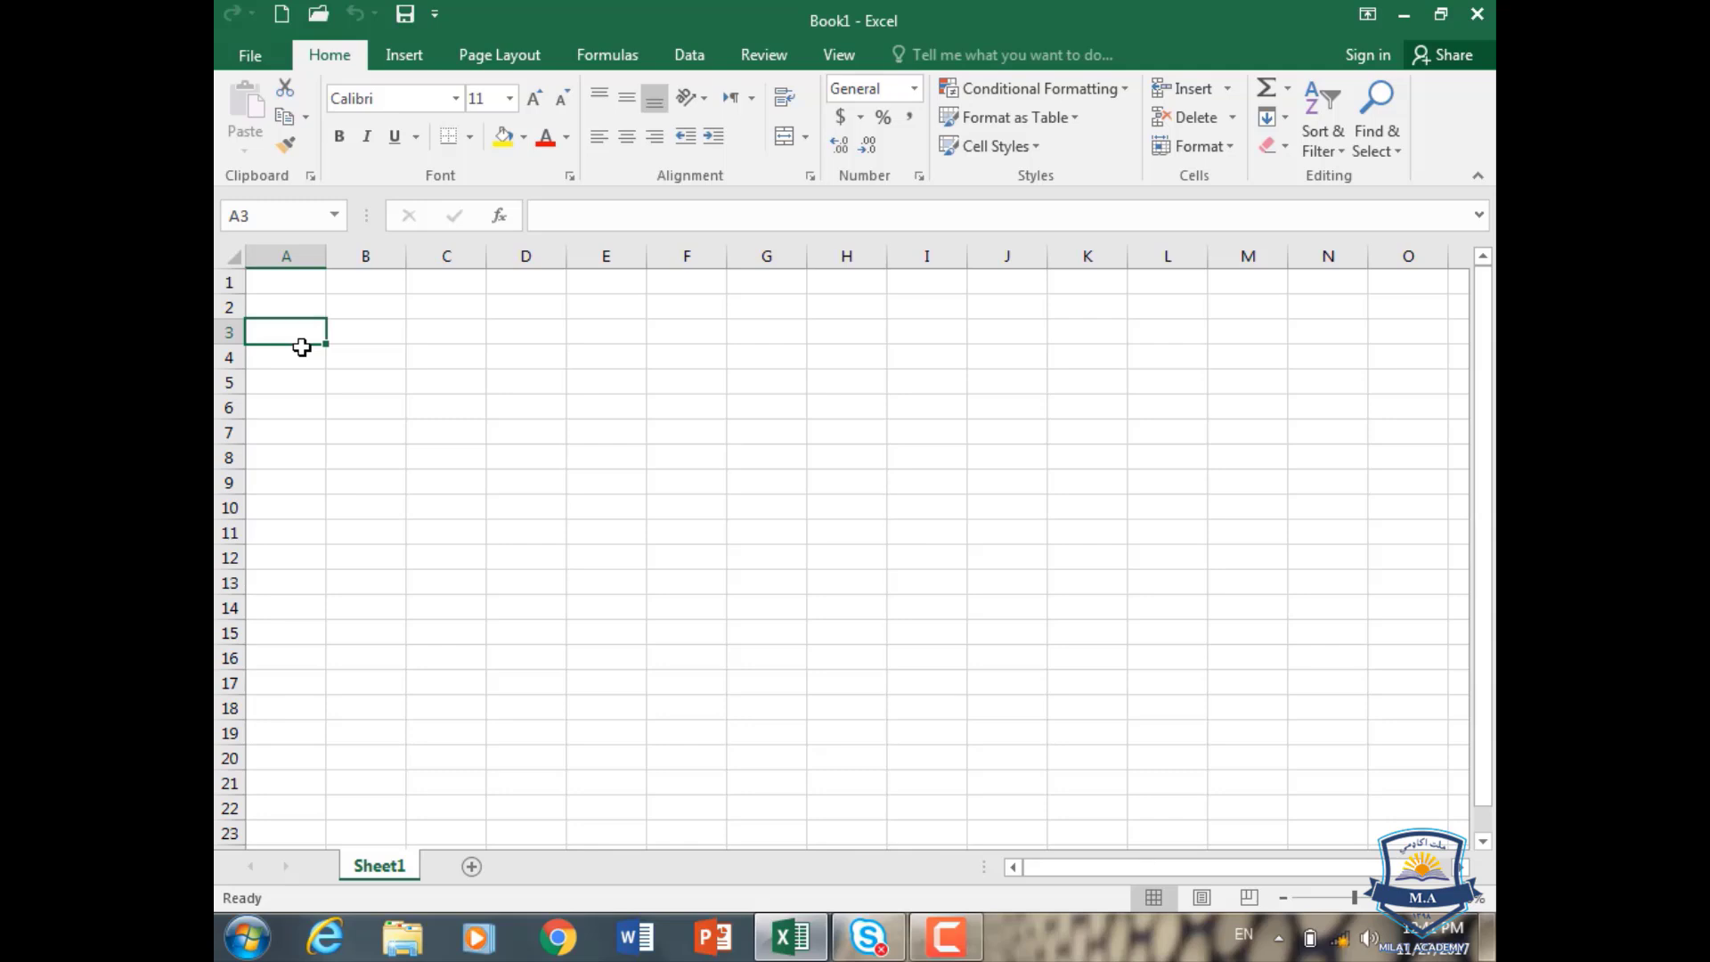
type("ser-")
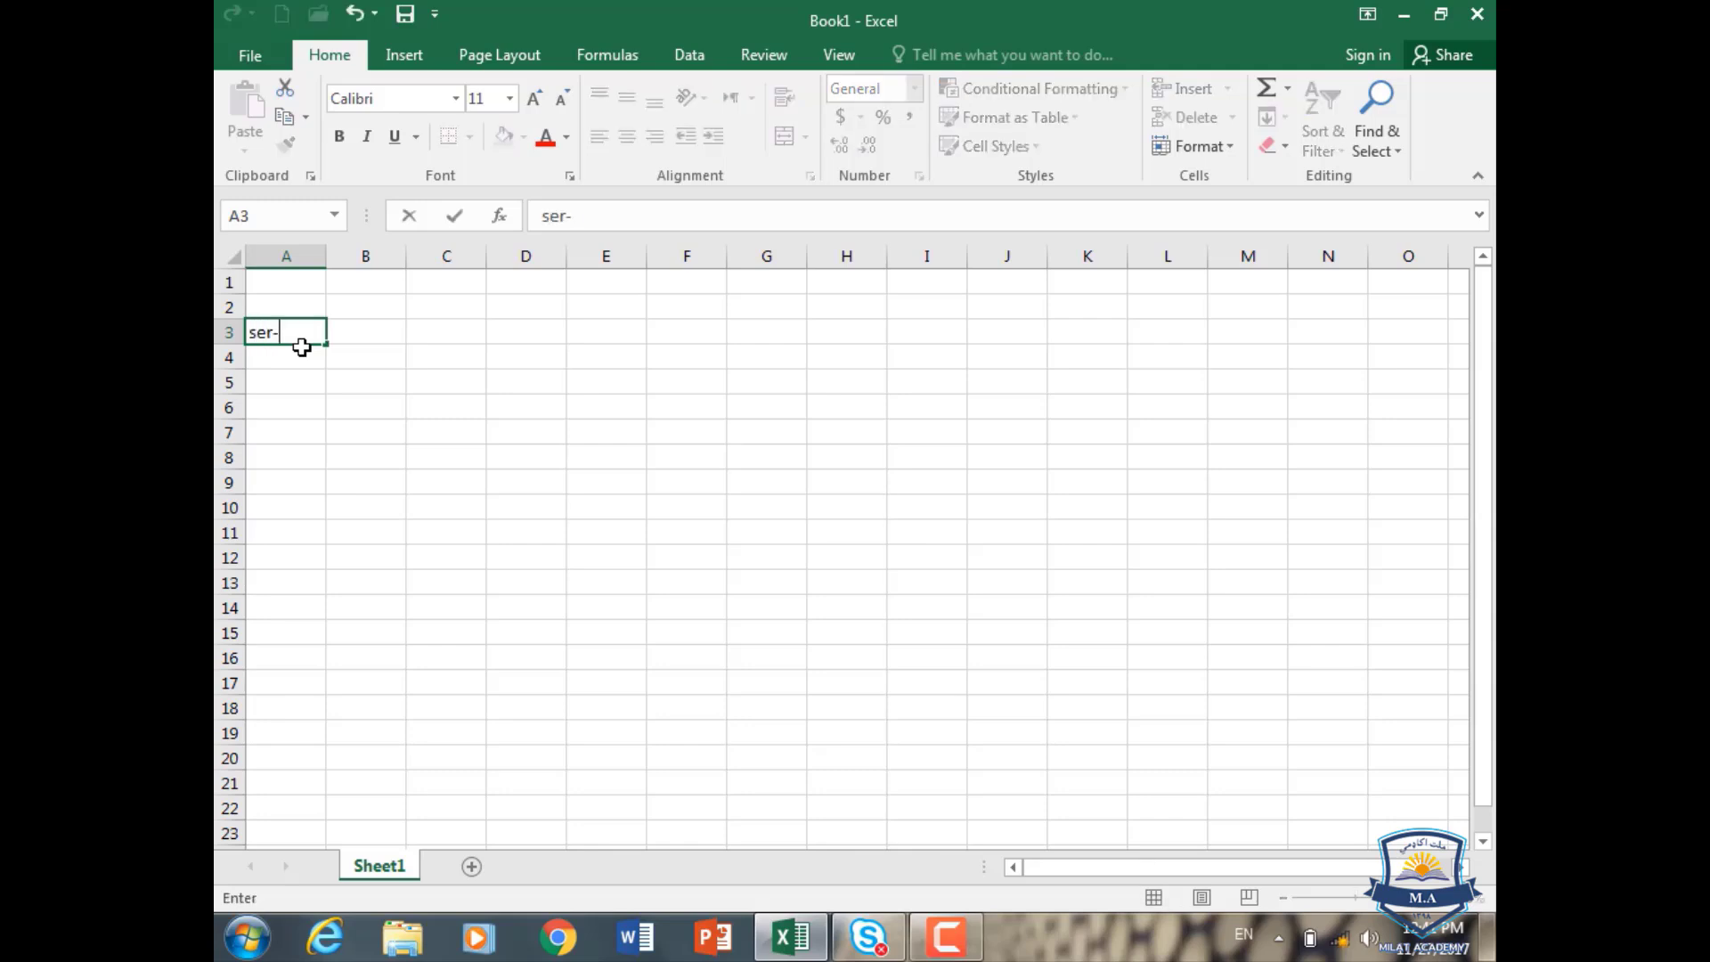
type("No")
key("Tab")
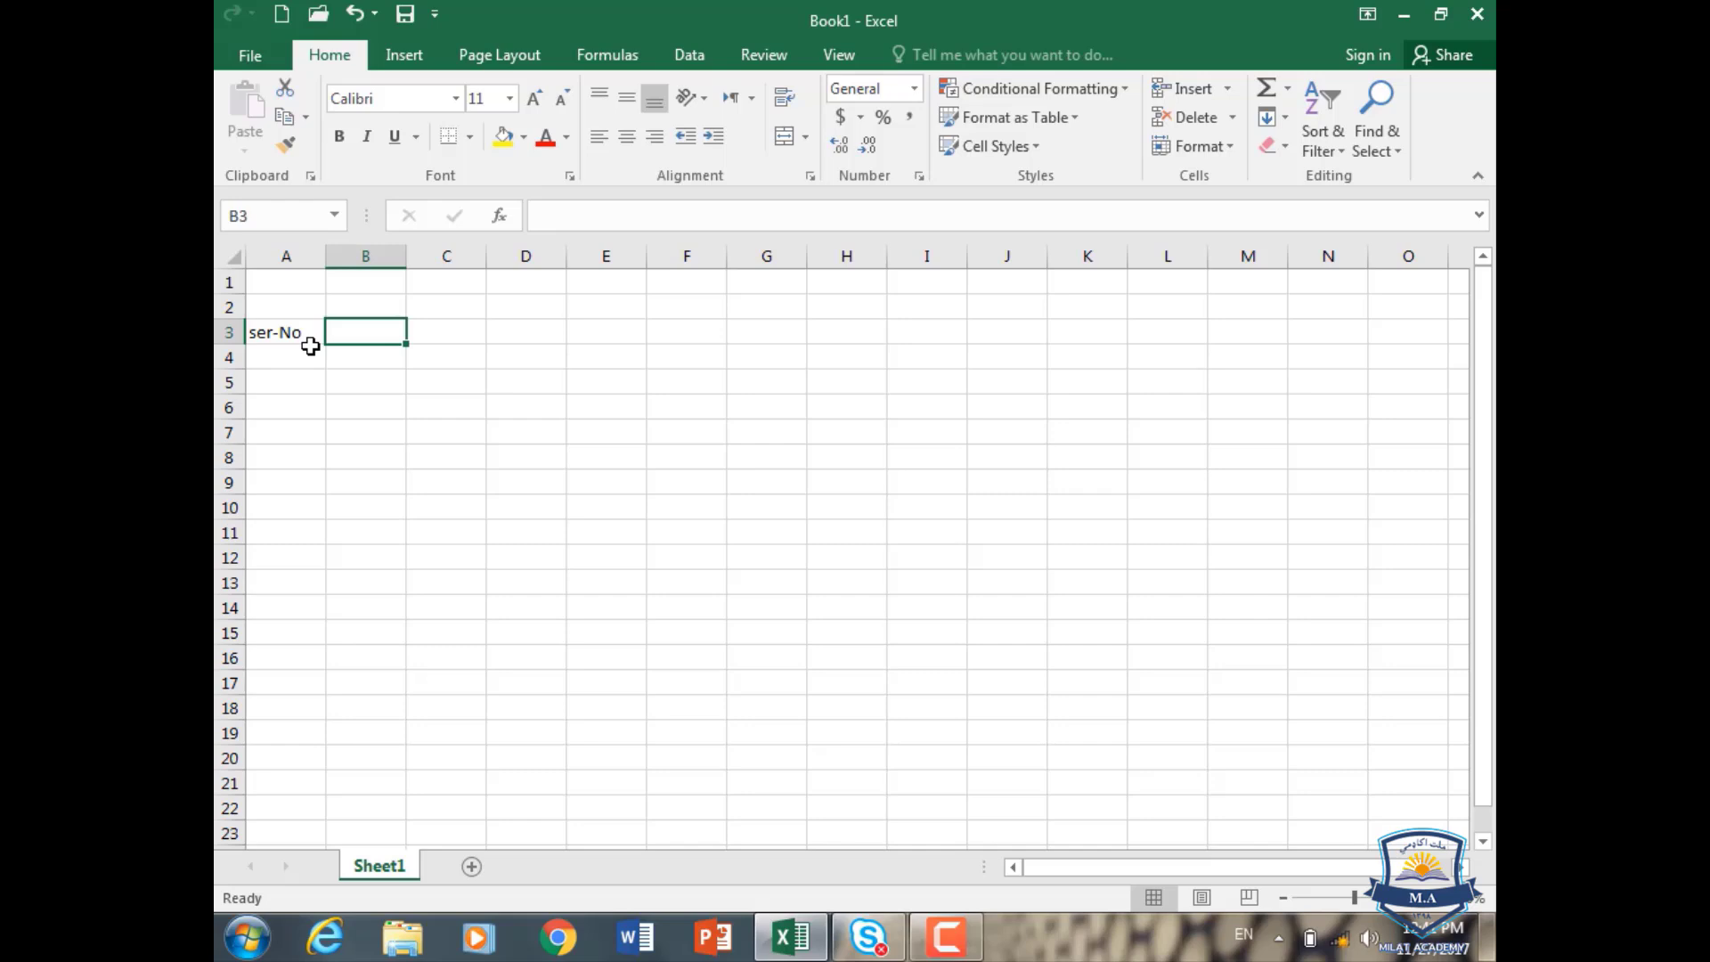
type("ID No")
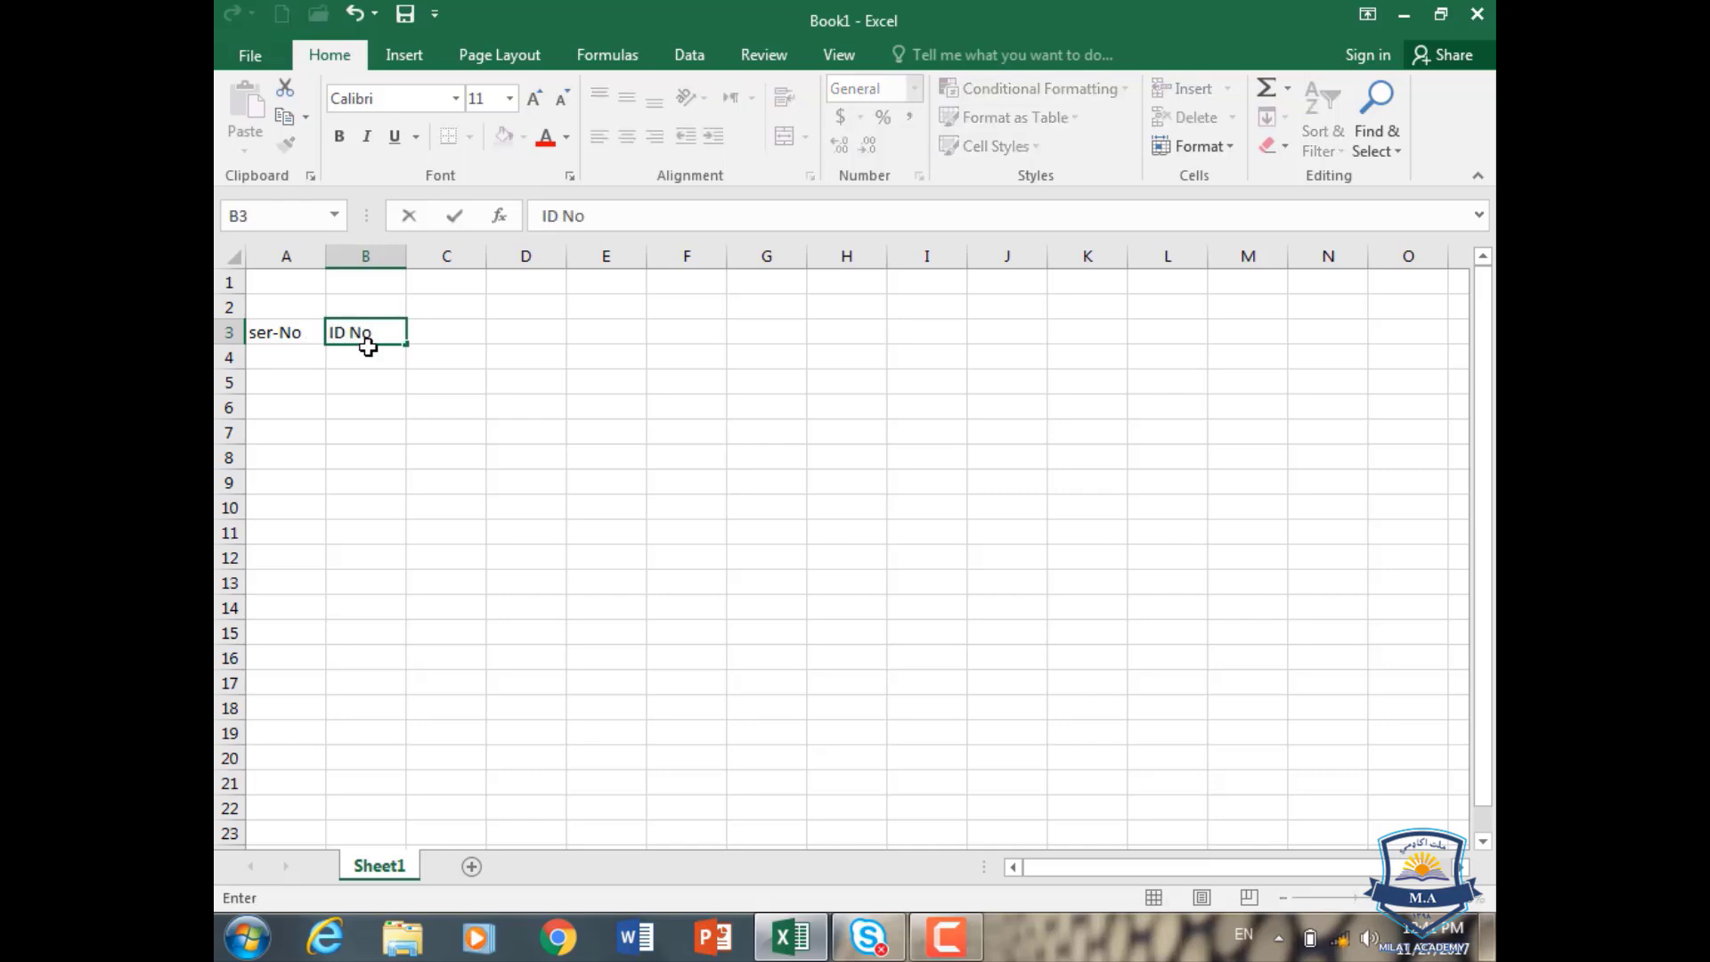
left_click(431, 331)
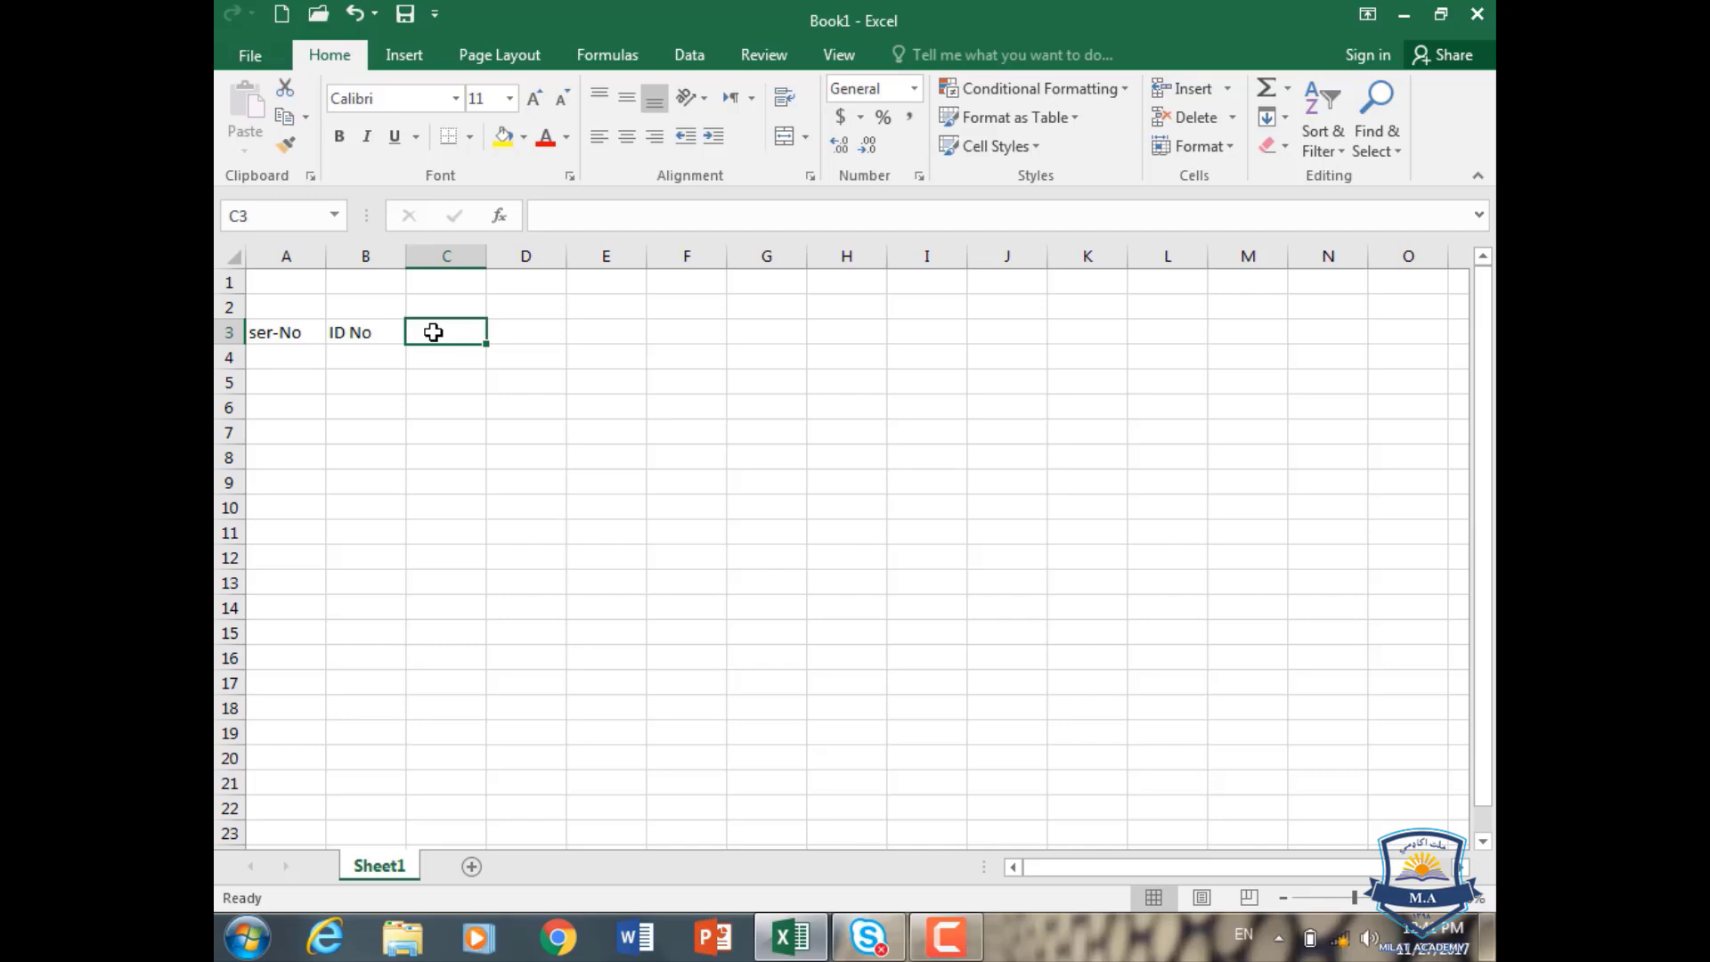
type("Name")
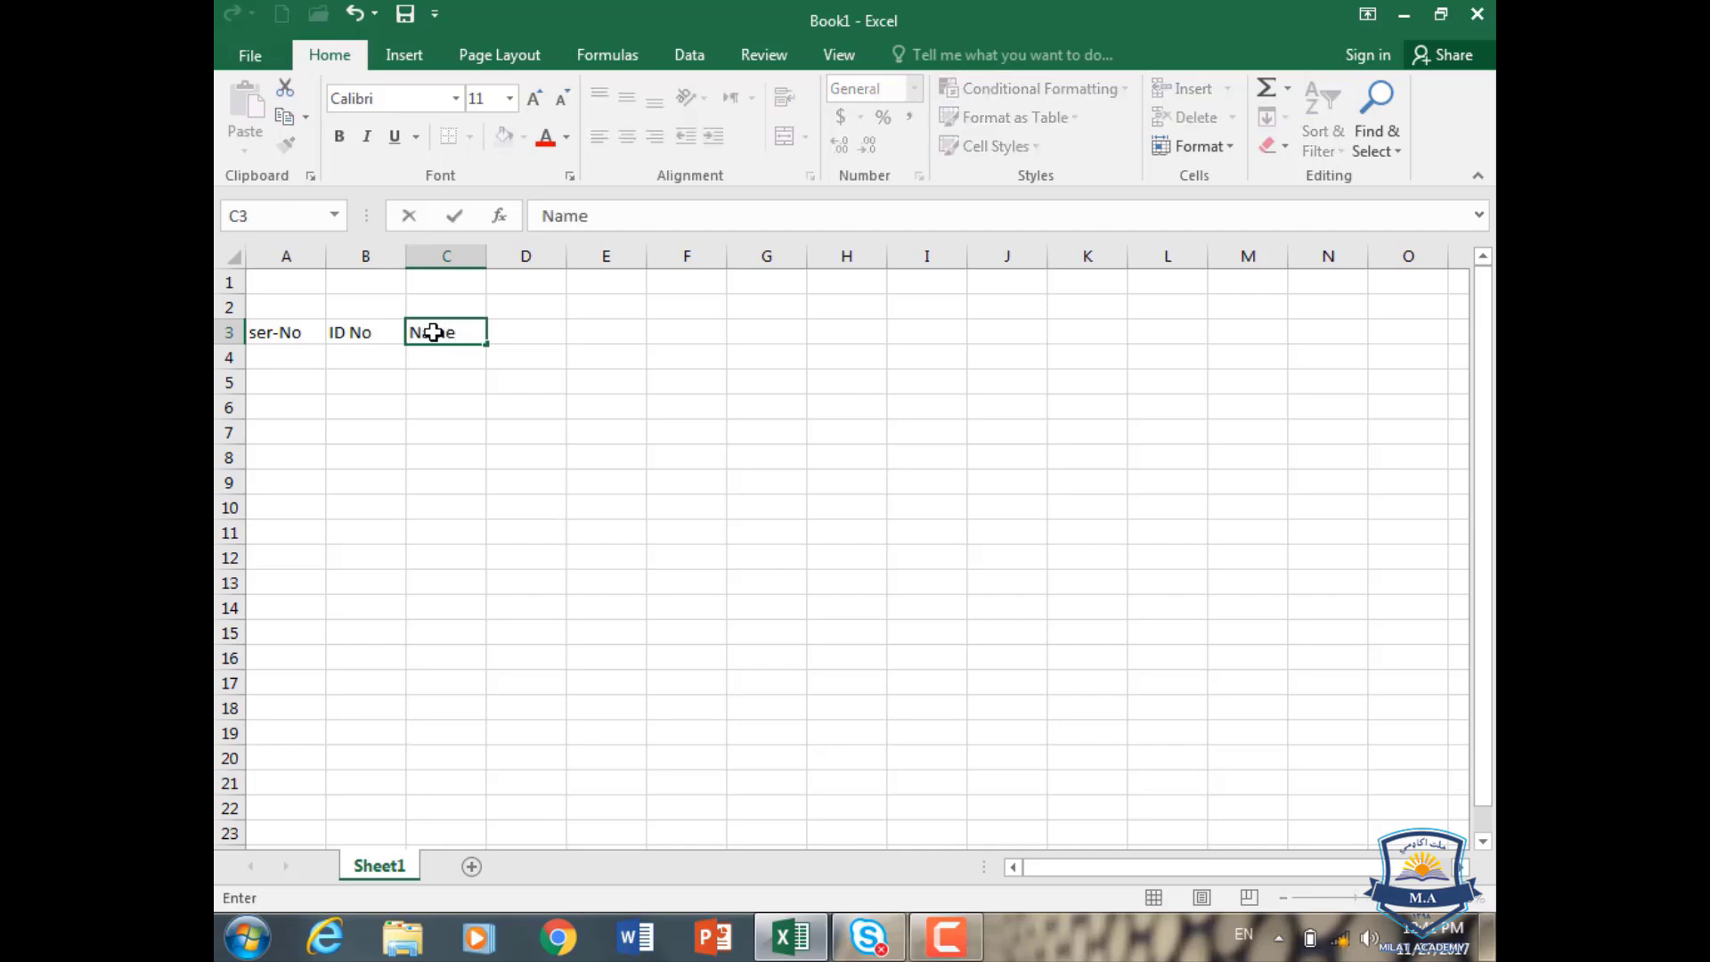
key("Tab")
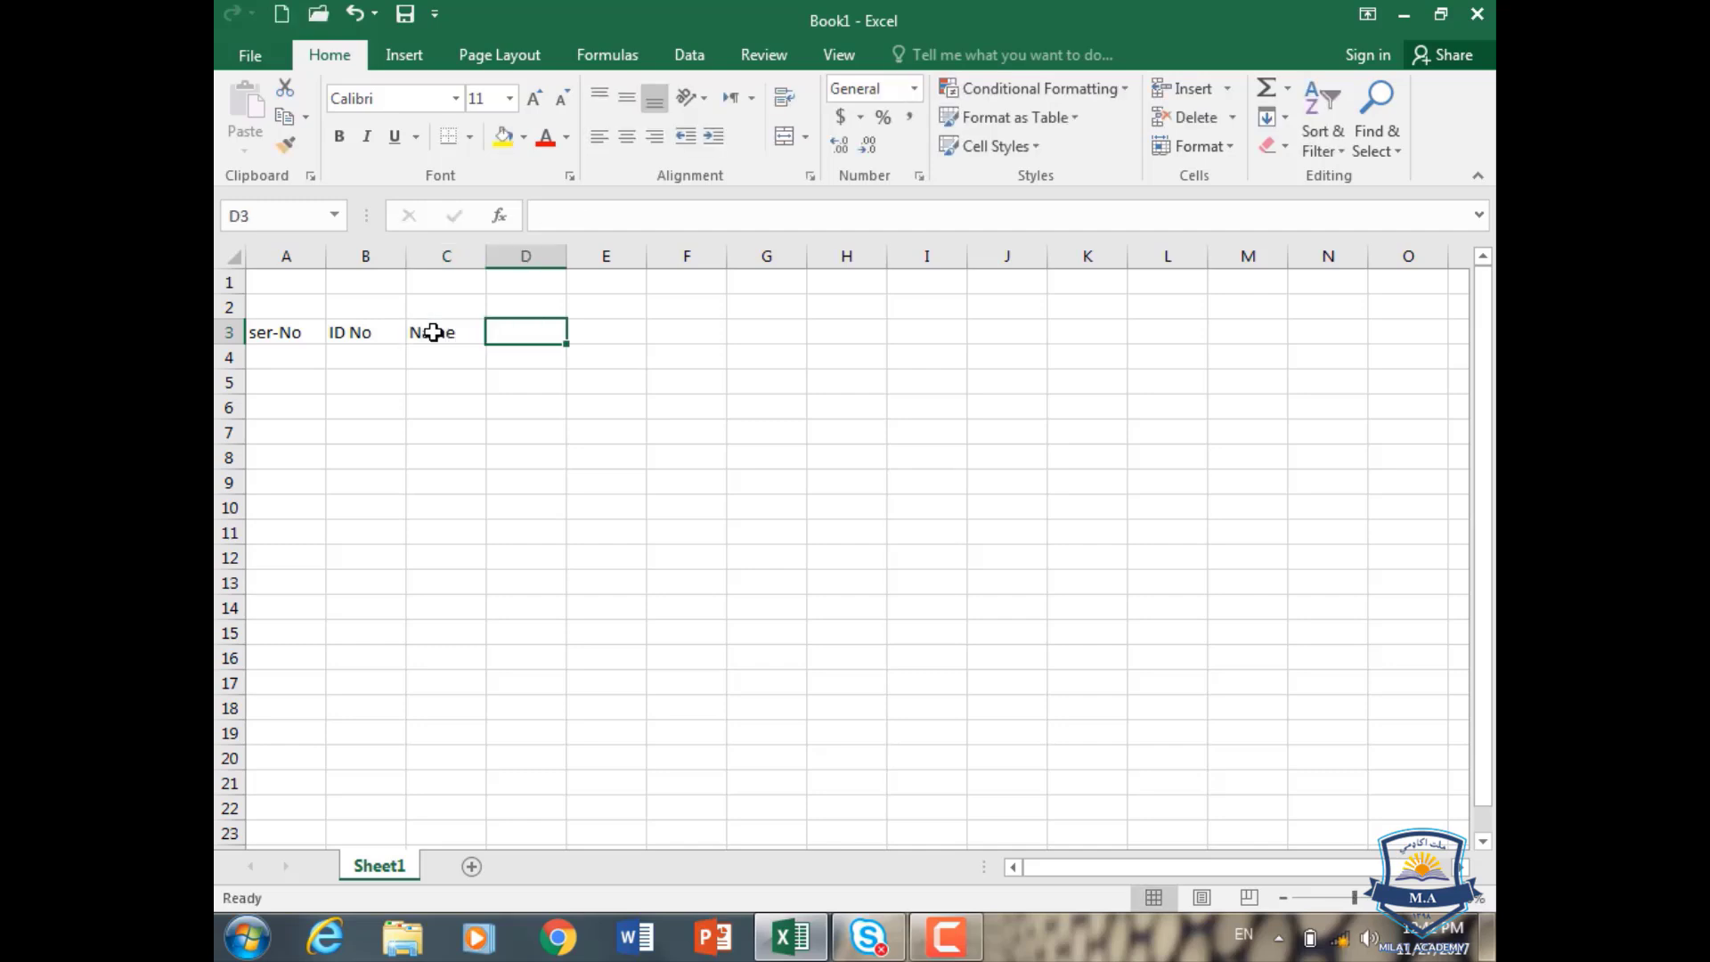
type("Marks")
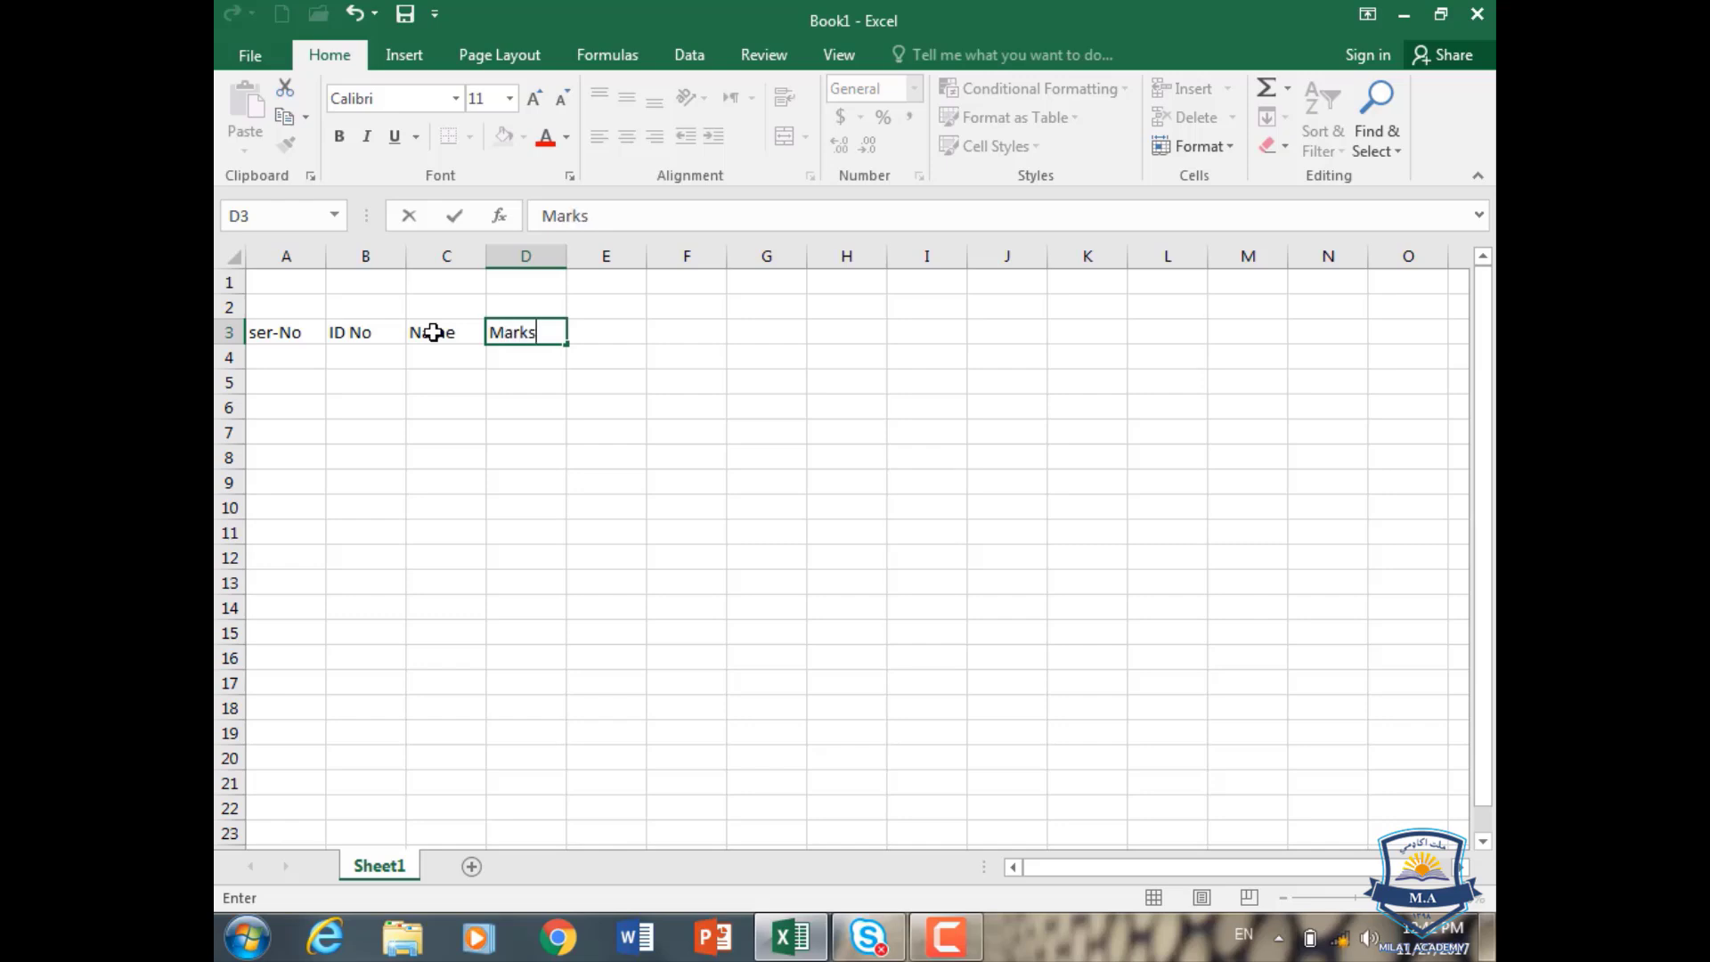
- Fill cells A4 to A13 under ser-No with the consecutive numbers 1 to 10
left_click(296, 355)
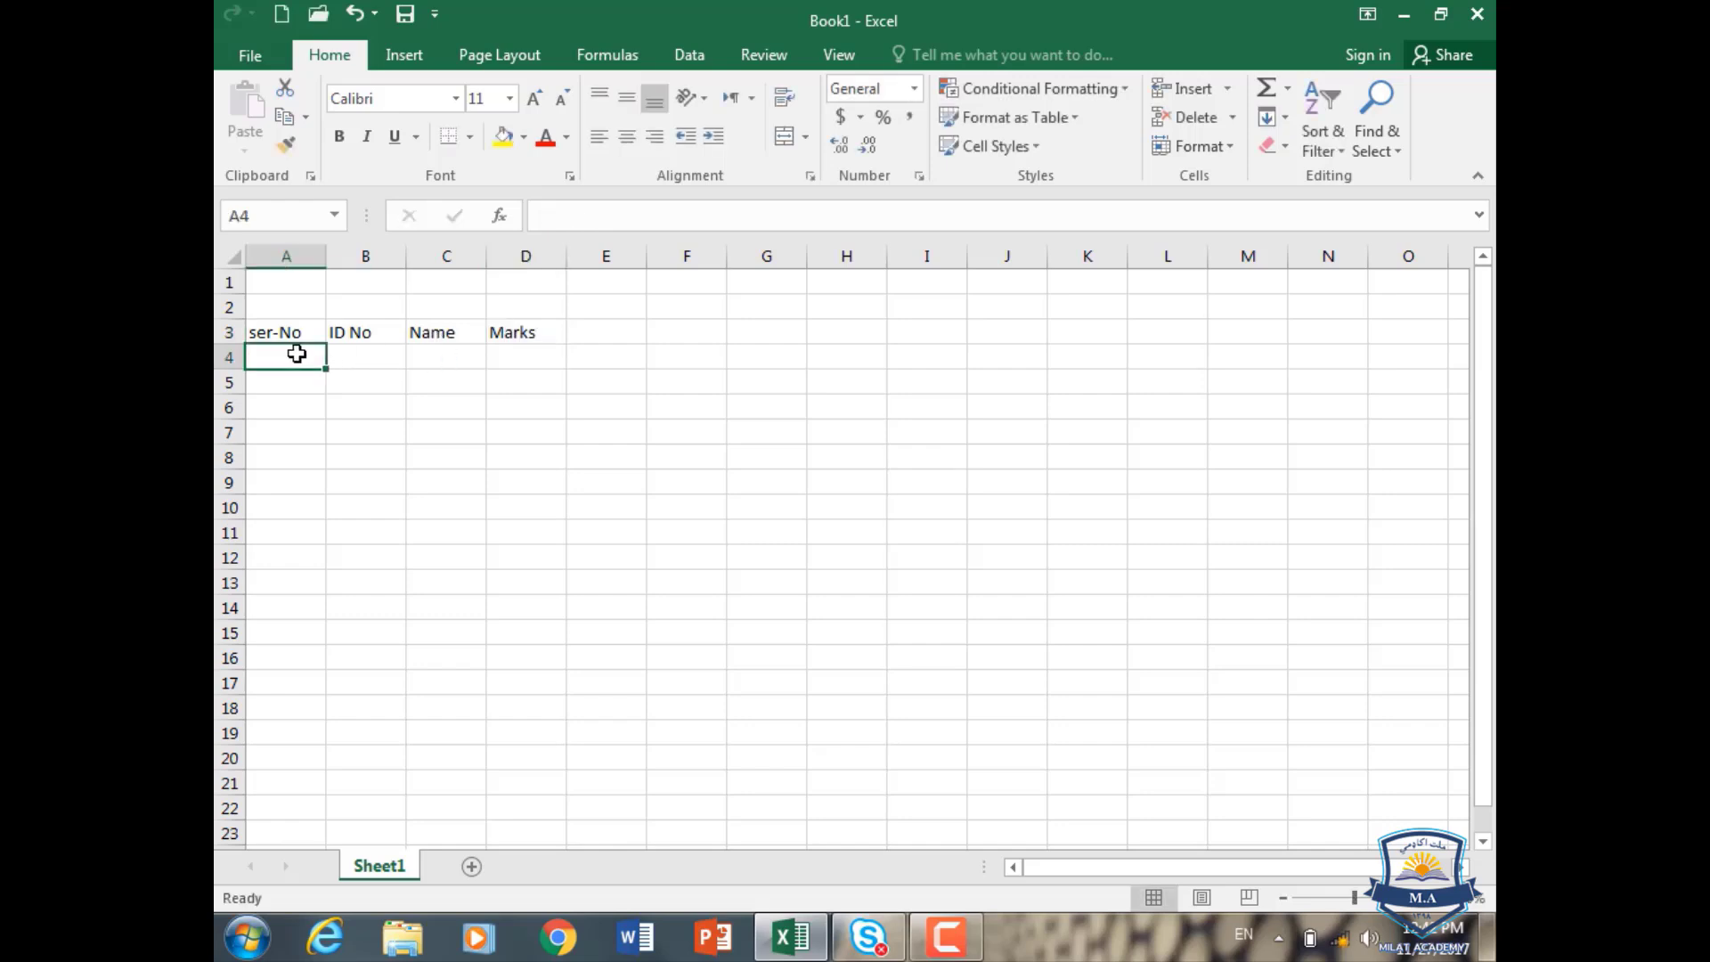
type("1")
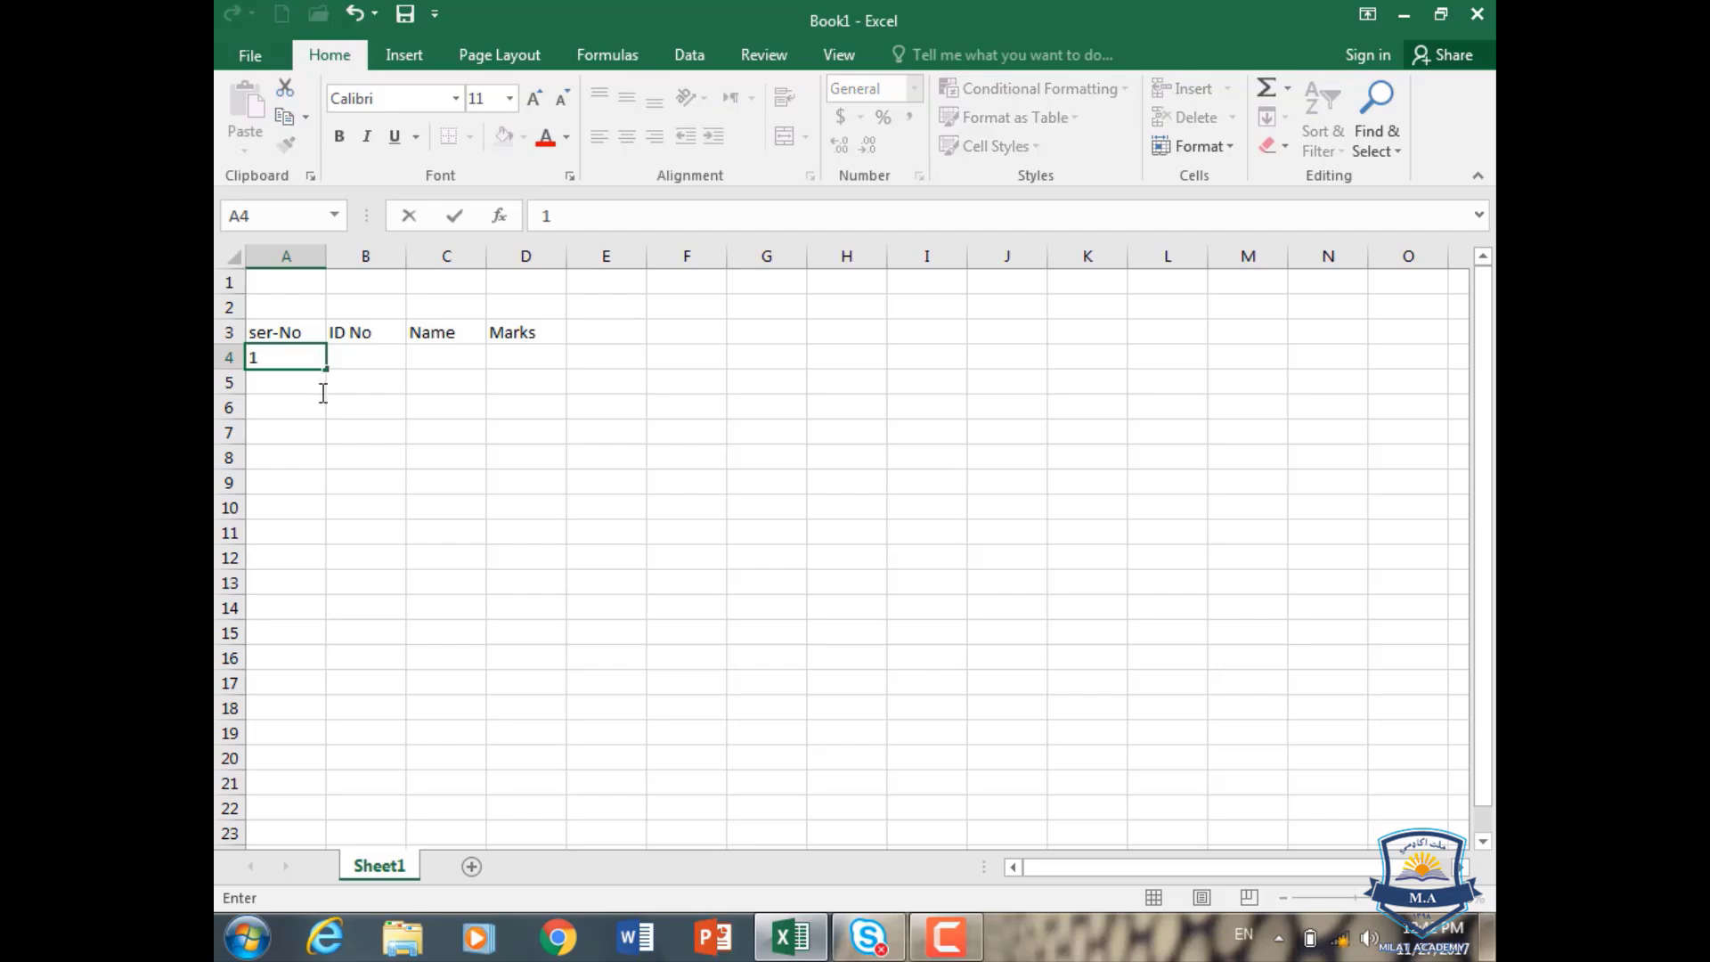
key("F2")
left_click_drag(326, 370, 317, 593)
- Enter the first ID number in B4 and fill the series of consecutive ID numbers down to B13
left_click(374, 357)
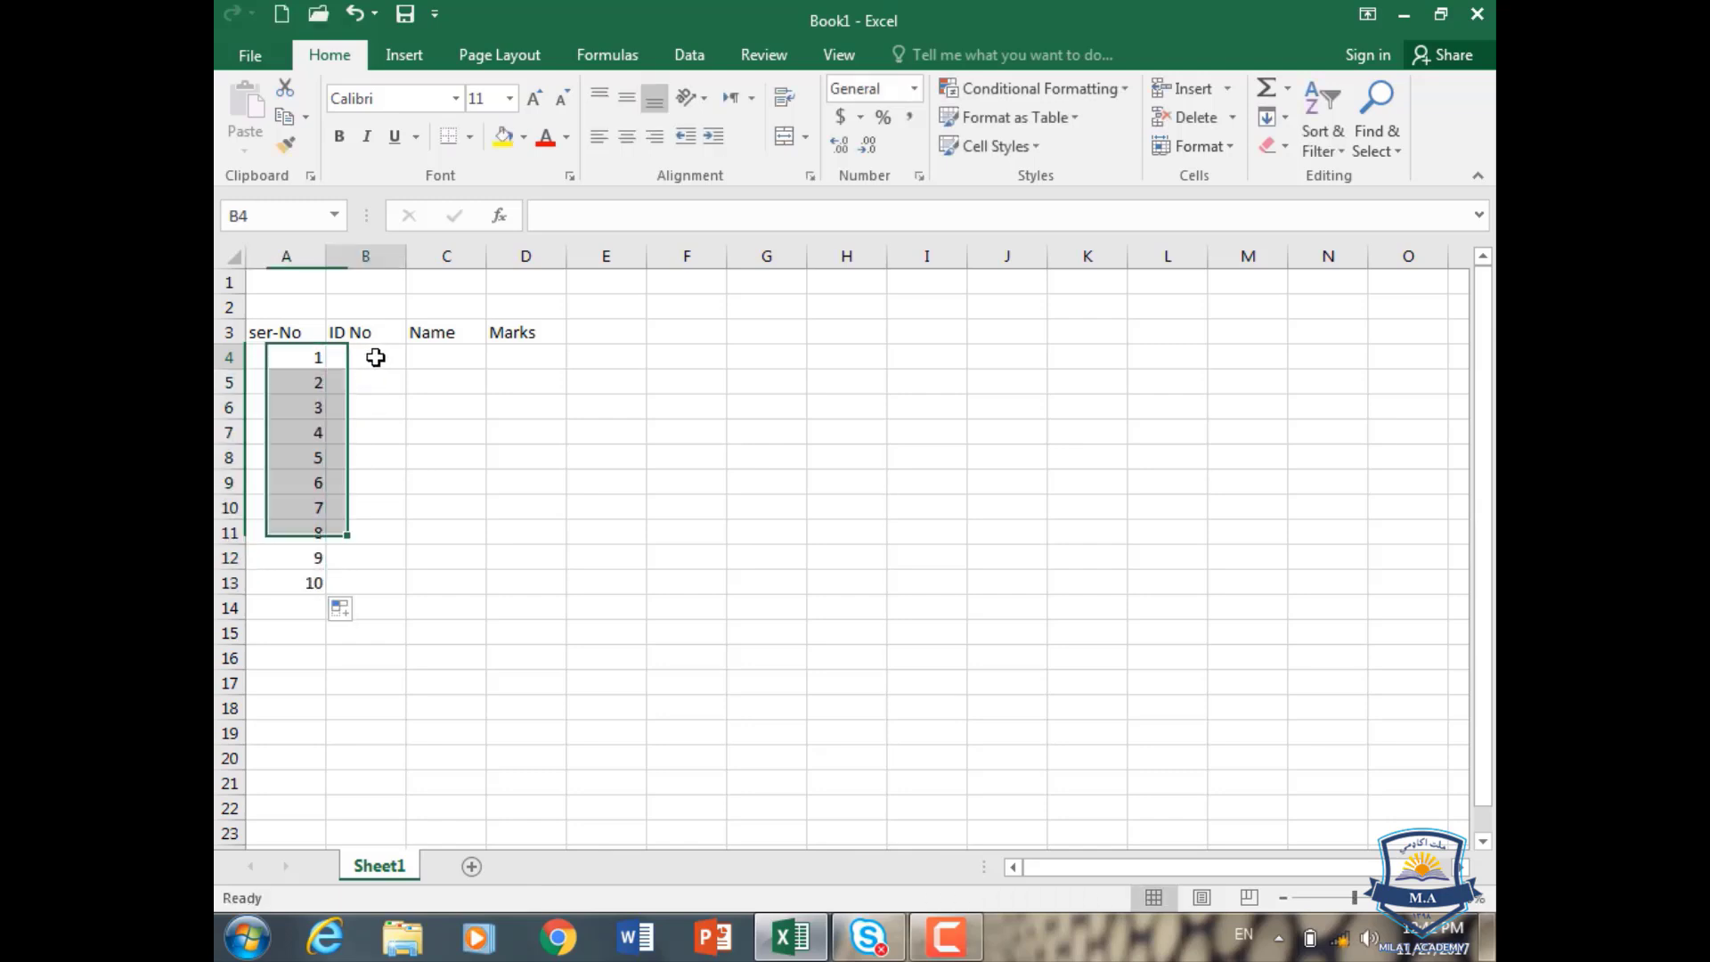
type("1001")
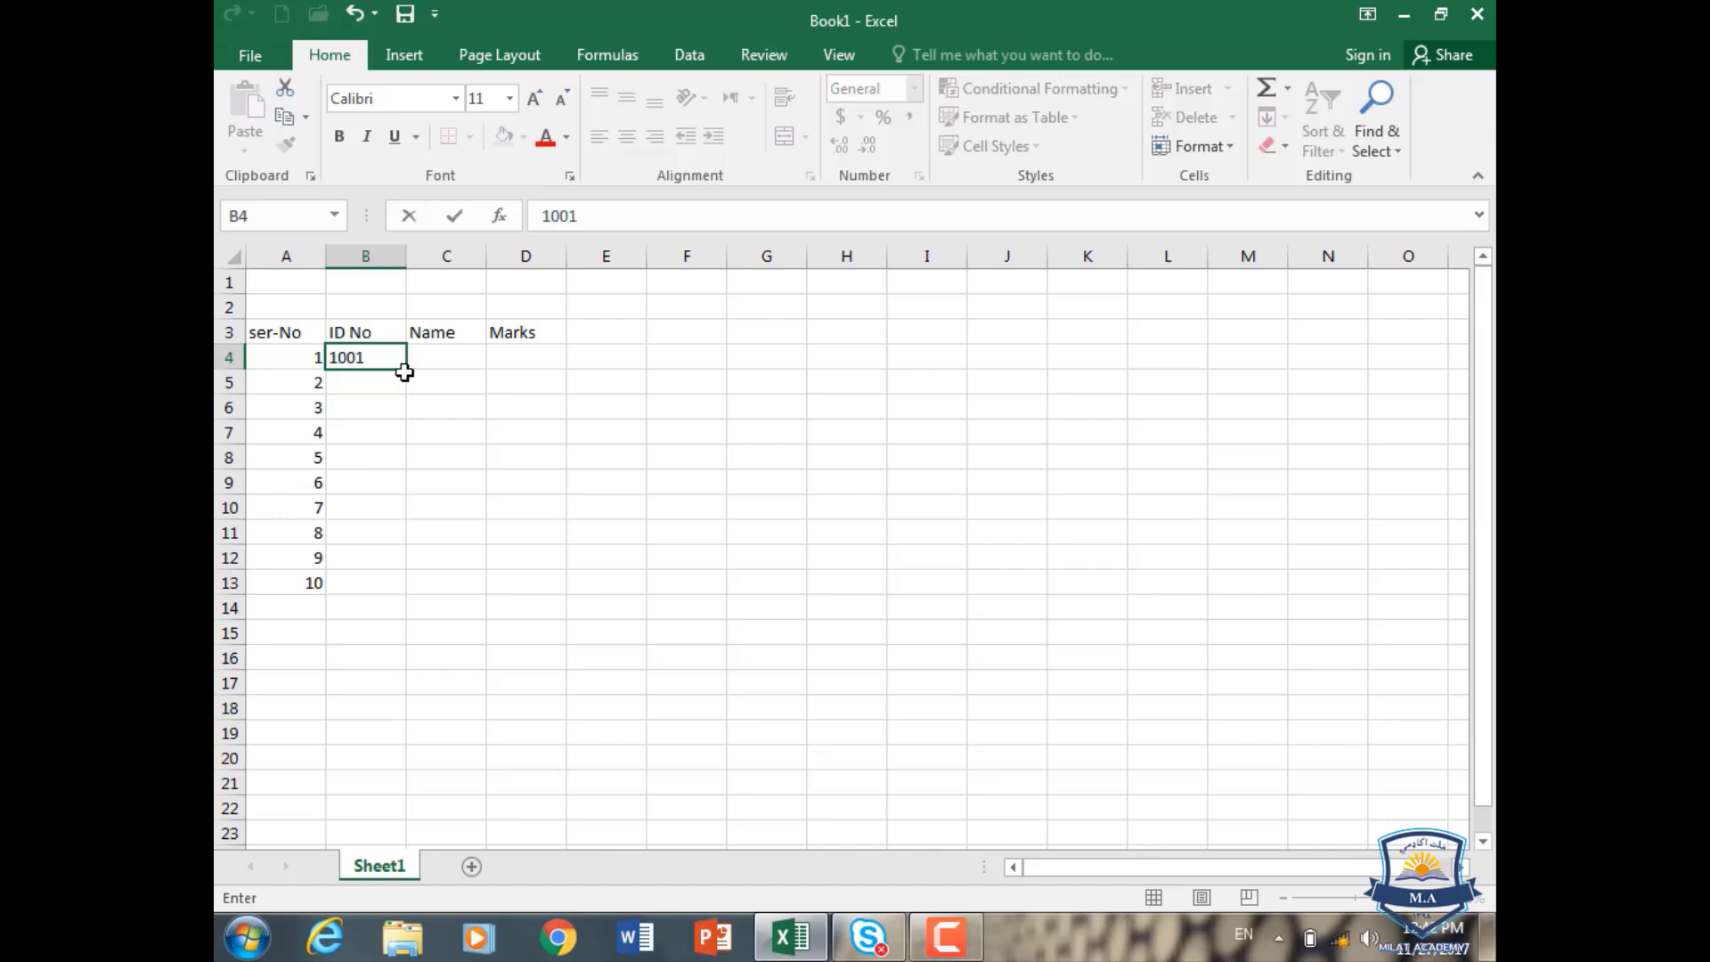
left_click_drag(408, 367, 379, 604)
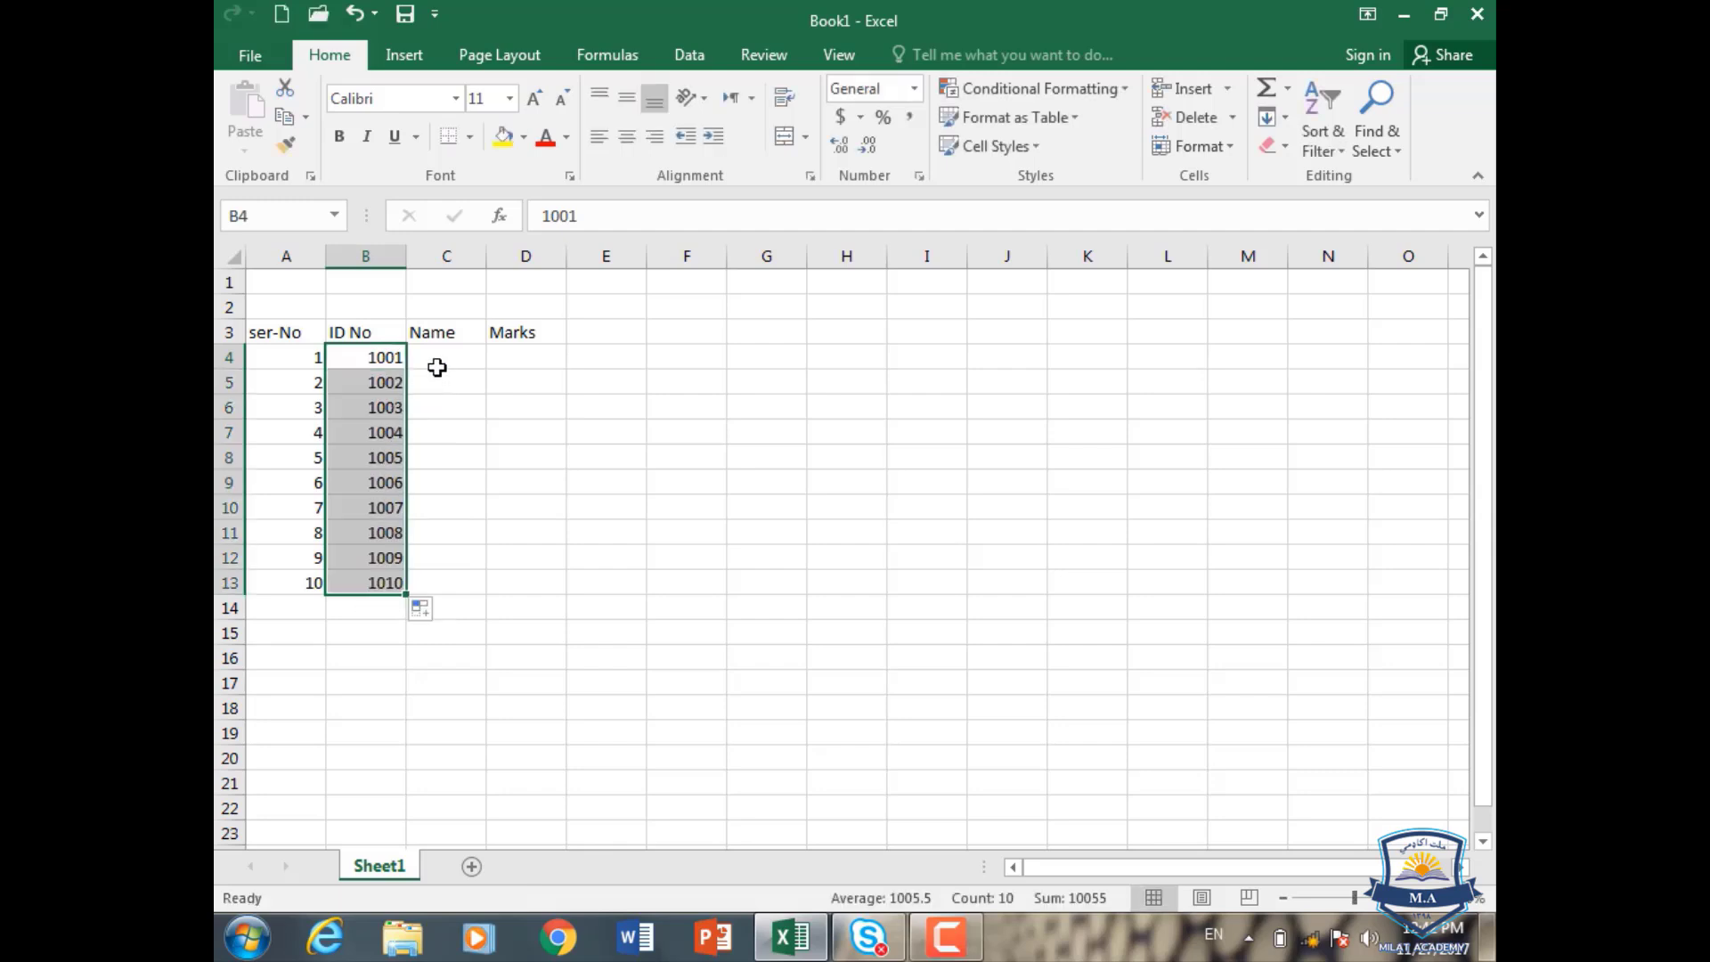
- Widen column C and enter the first four people's names in cells C4 to C7
left_click(445, 357)
left_click_drag(486, 255, 531, 256)
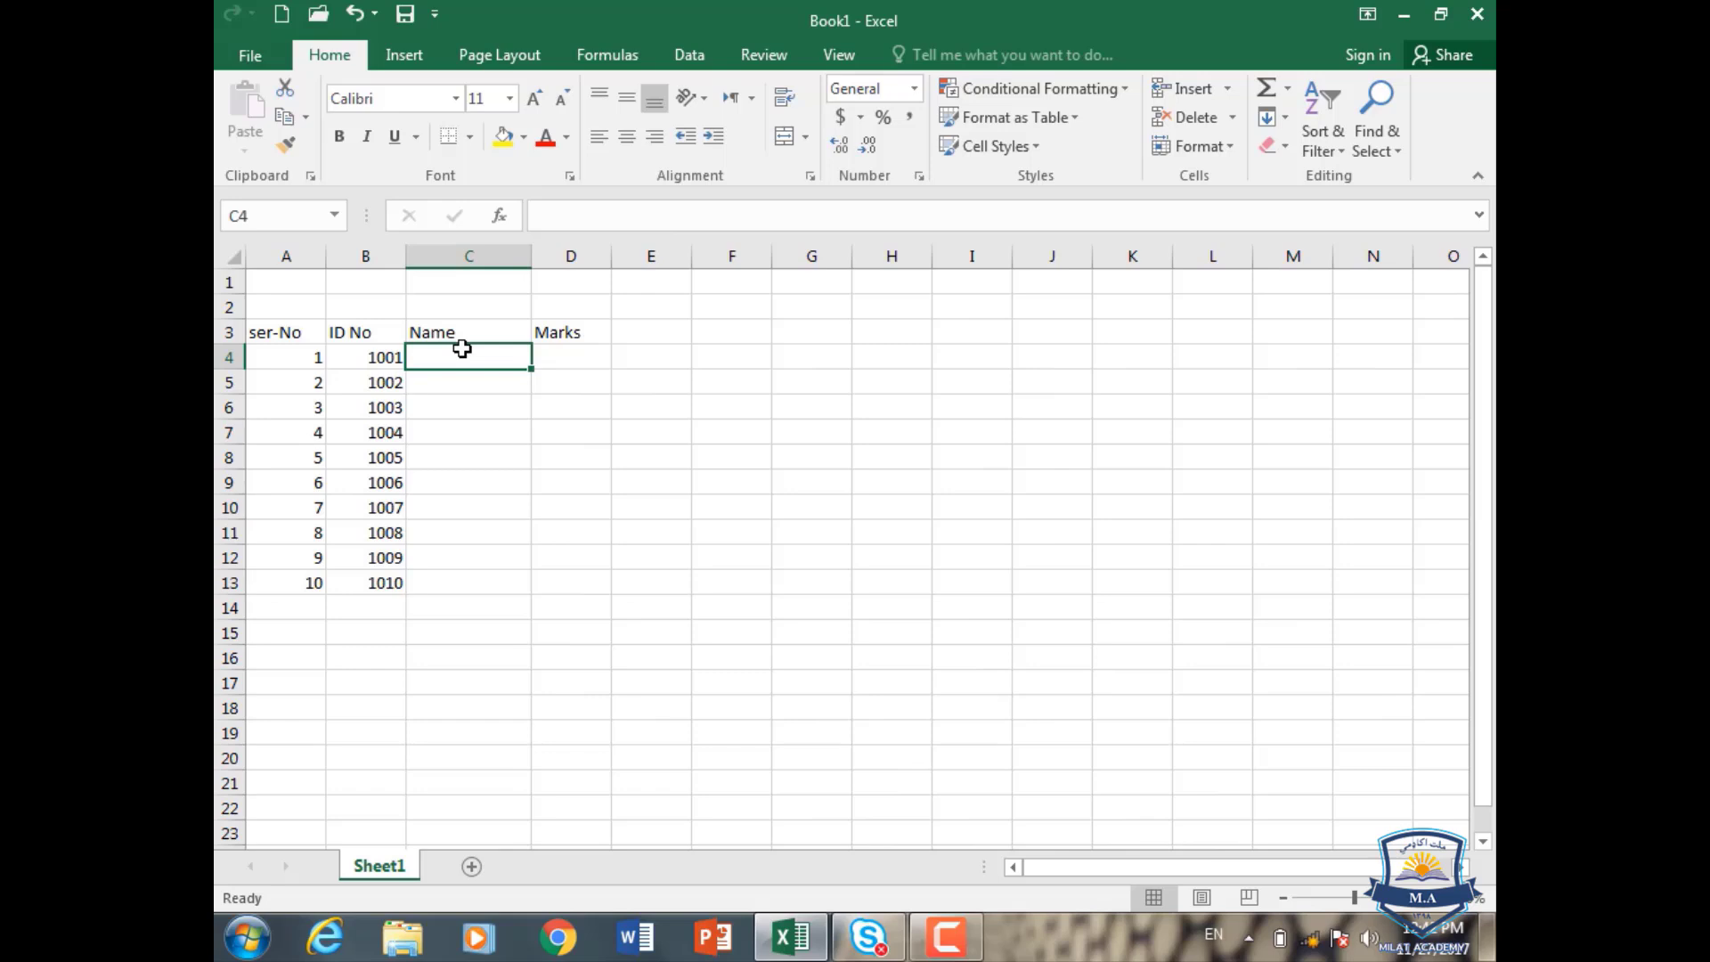
type("Ahmad")
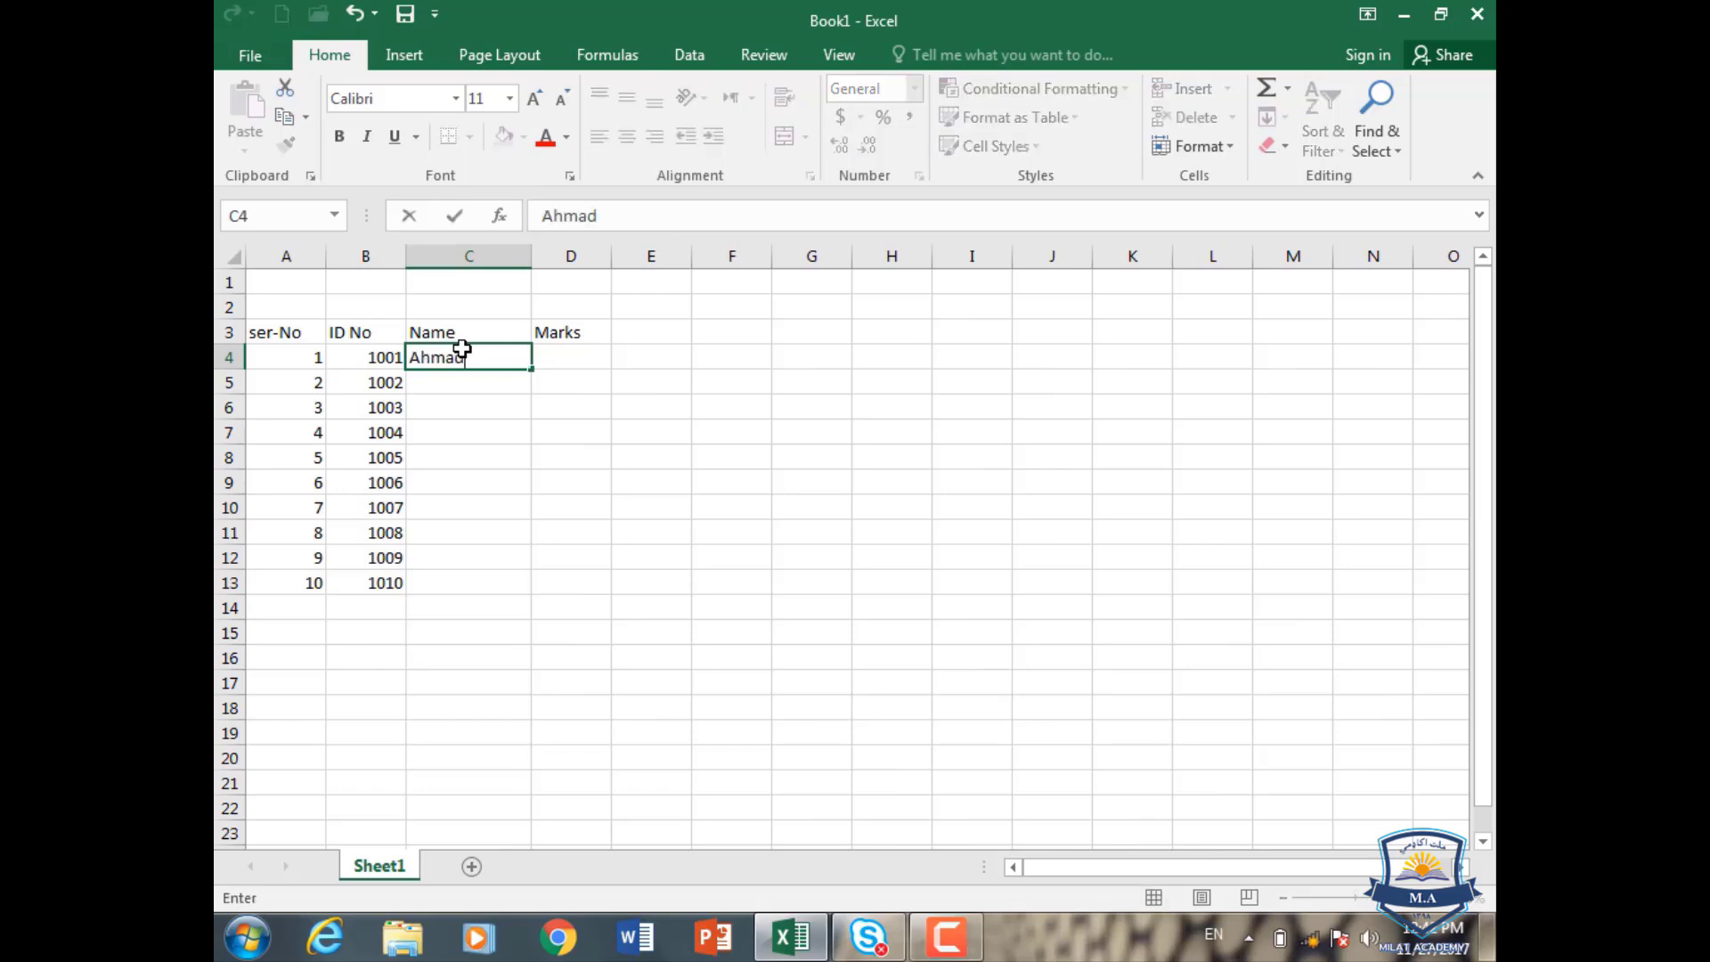
key("Return")
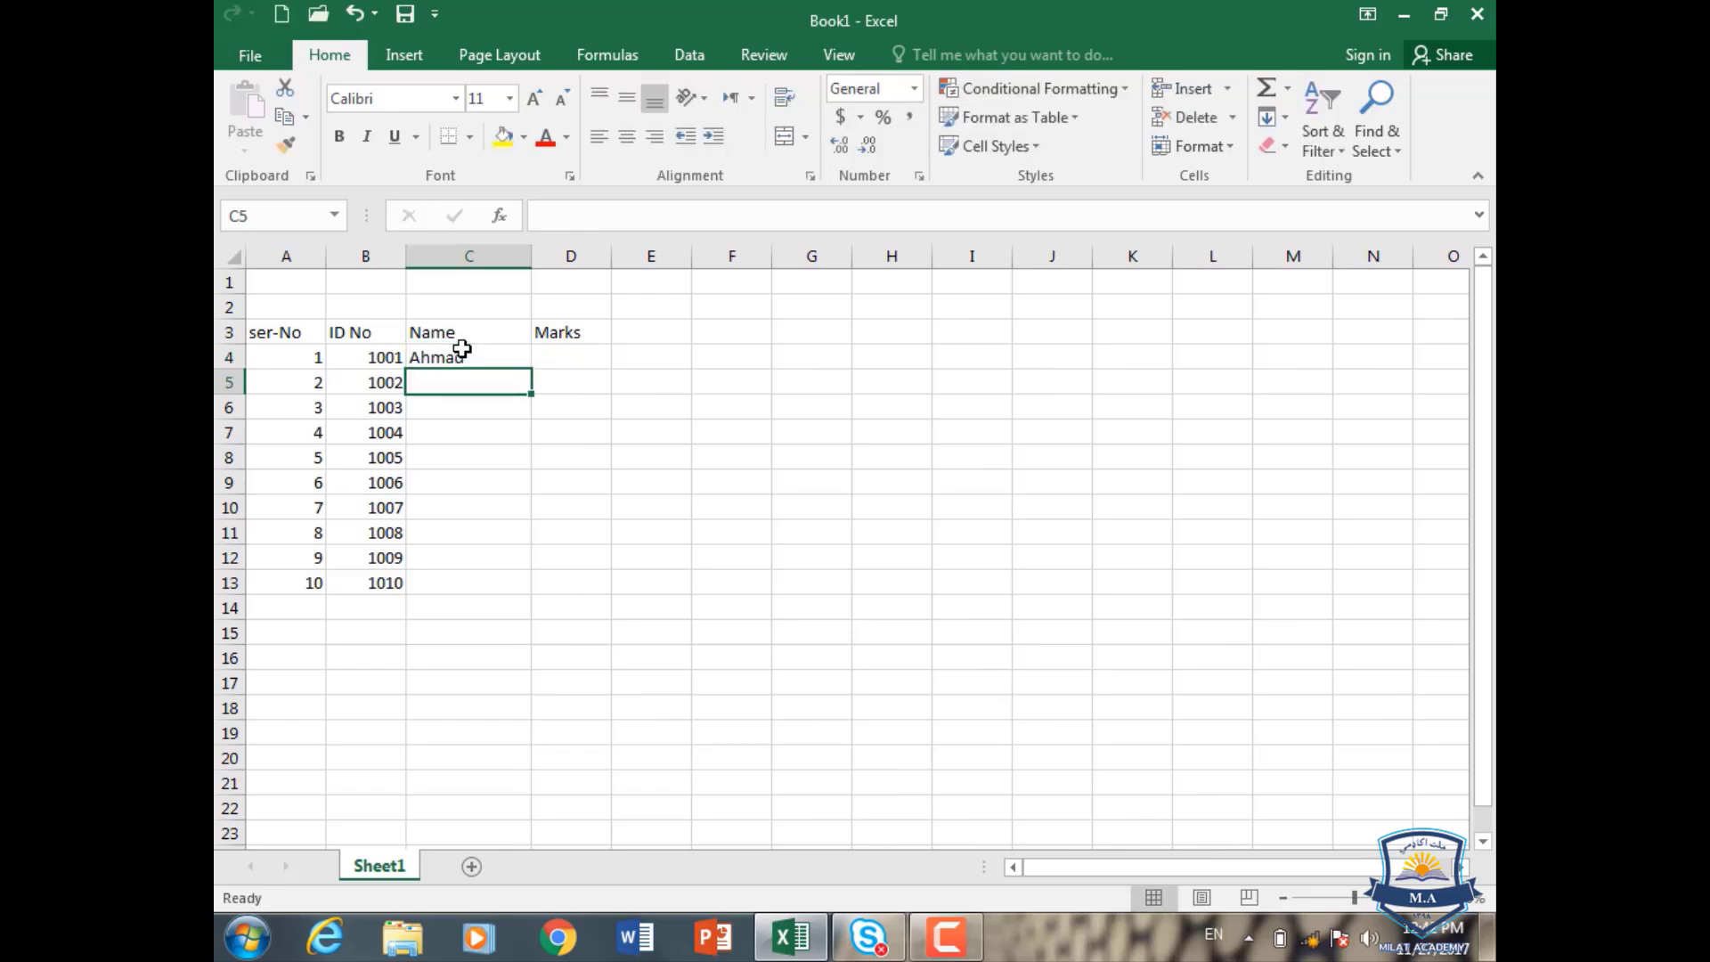
type("Mah")
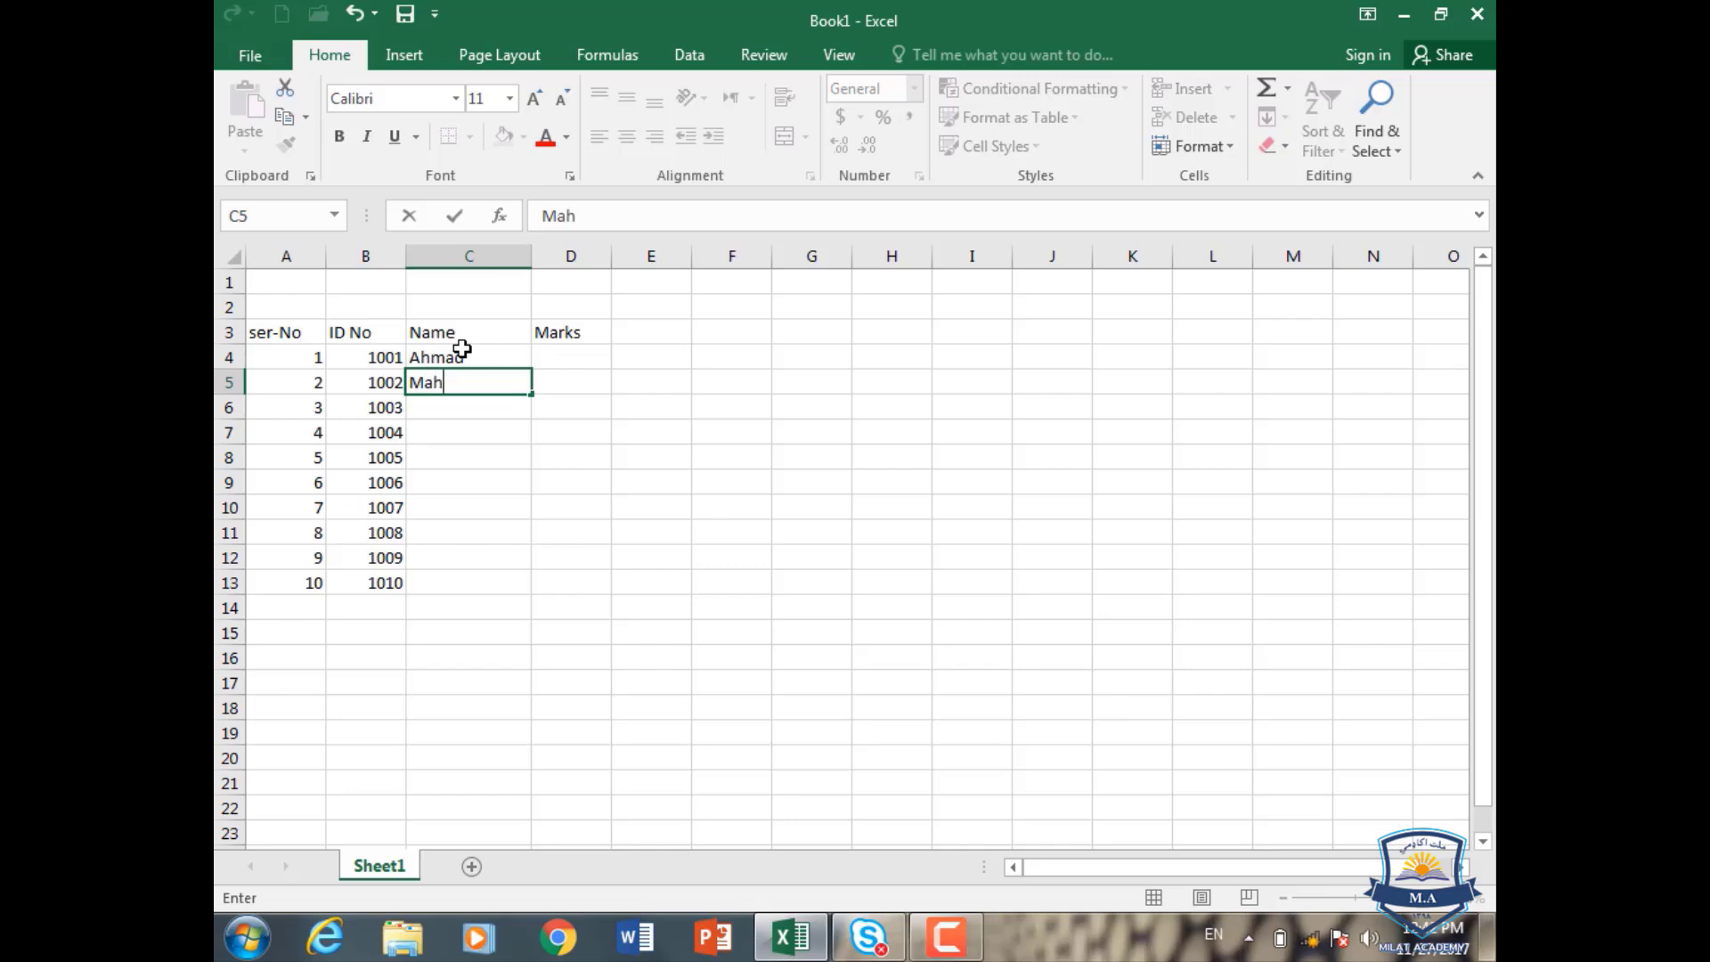
type("mood")
key("Return")
type("Masoo")
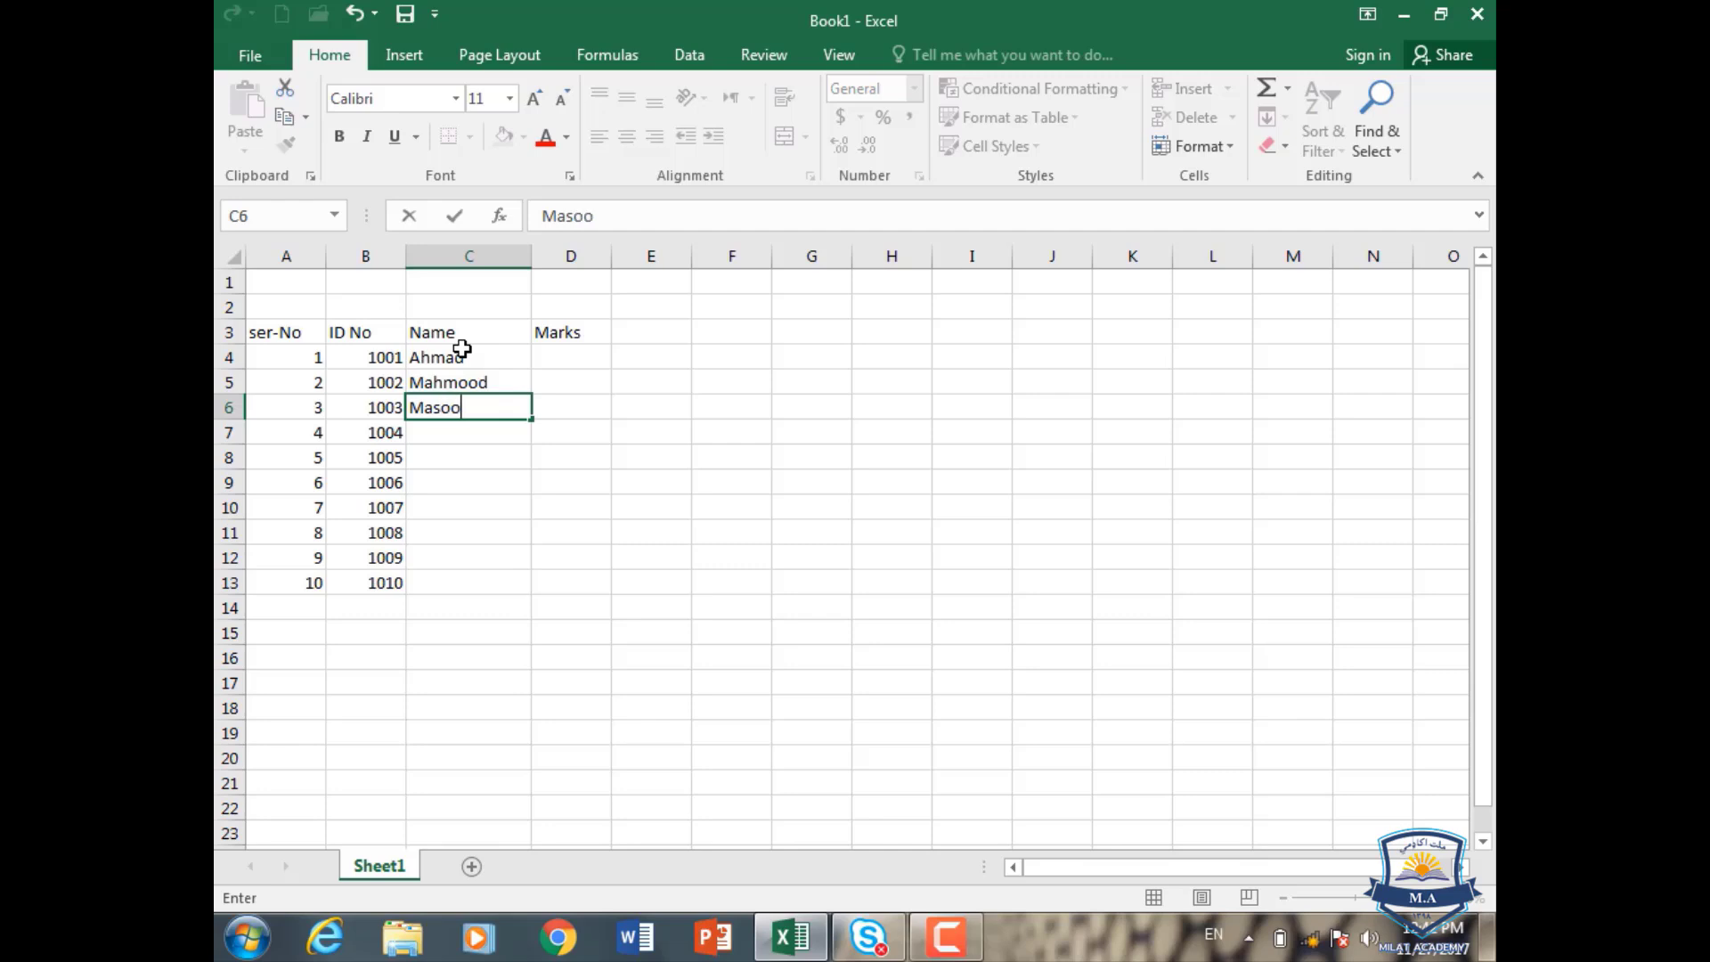
type("d")
key("Return")
type("Muk")
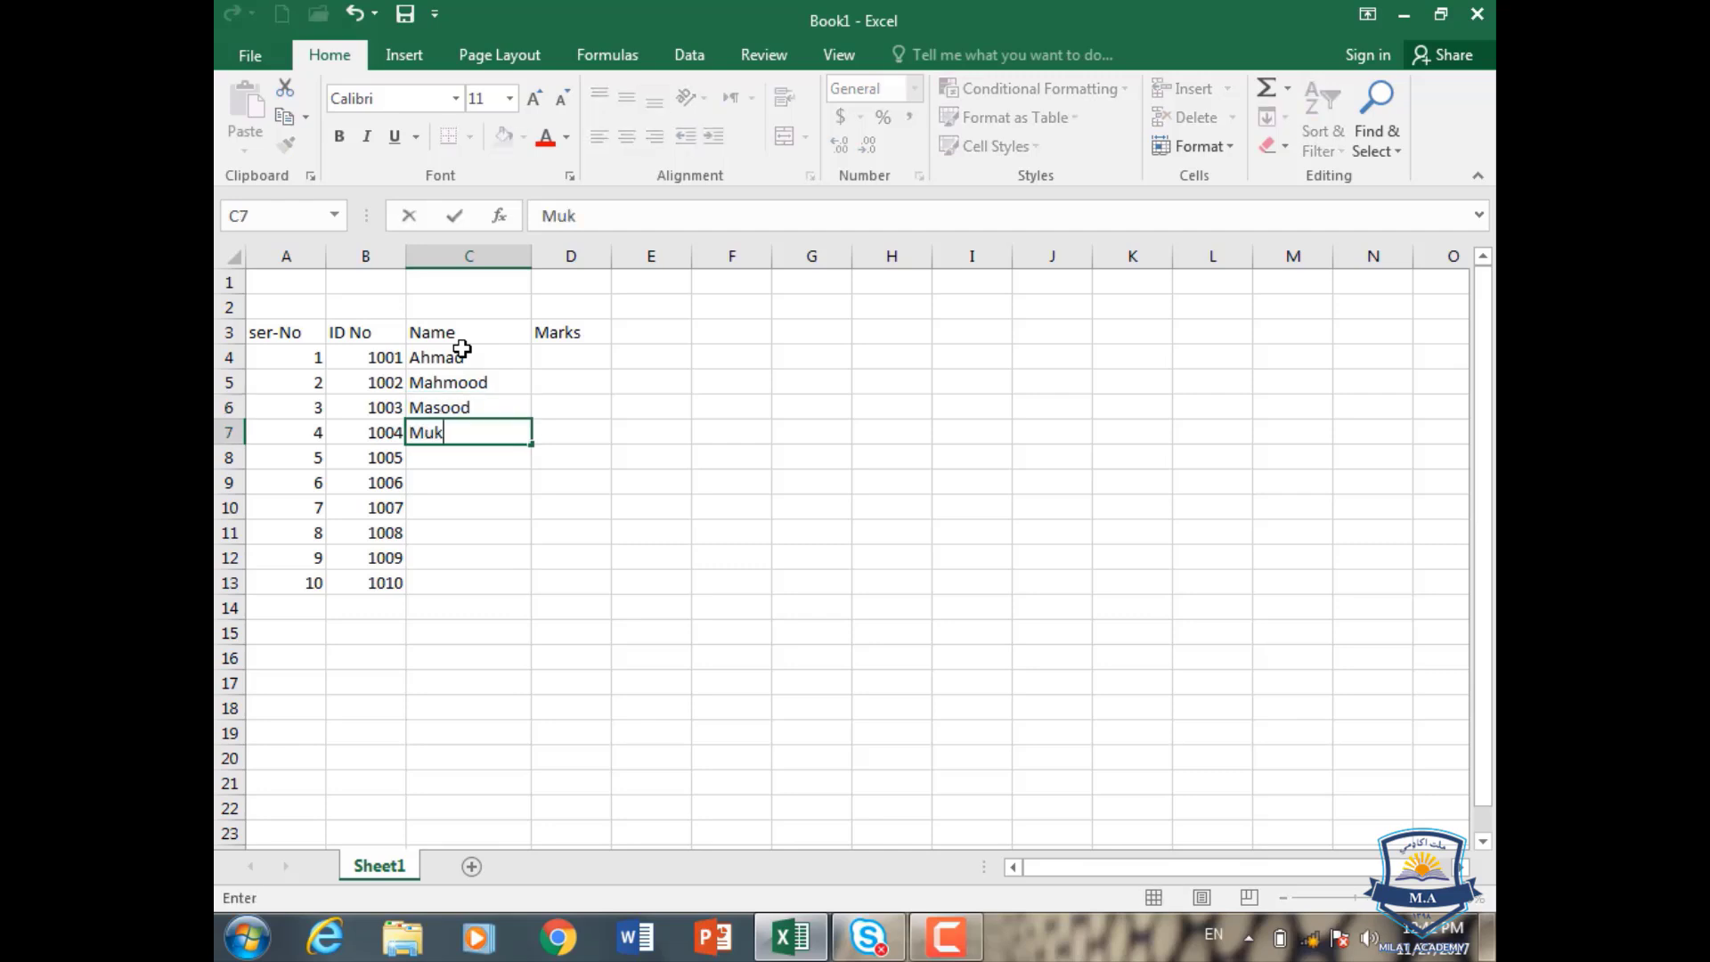
type("htar")
key("Return")
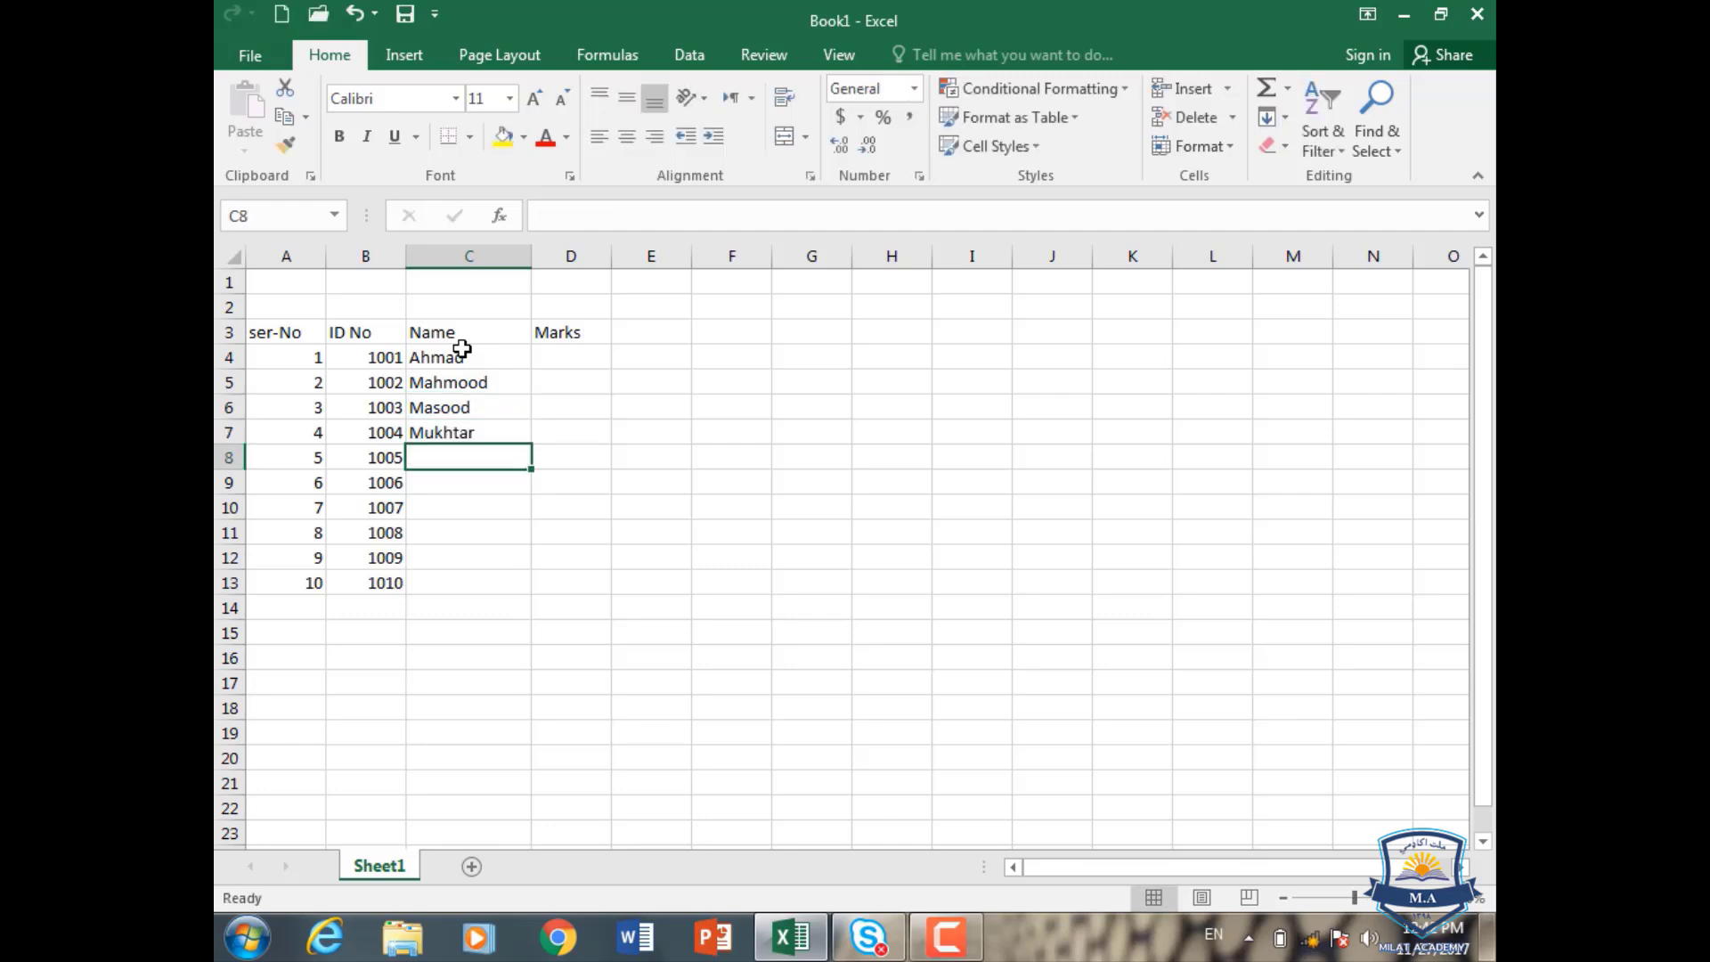
- Enter the next four people's names in cells C8 to C11 of the Name column
type("Sami")
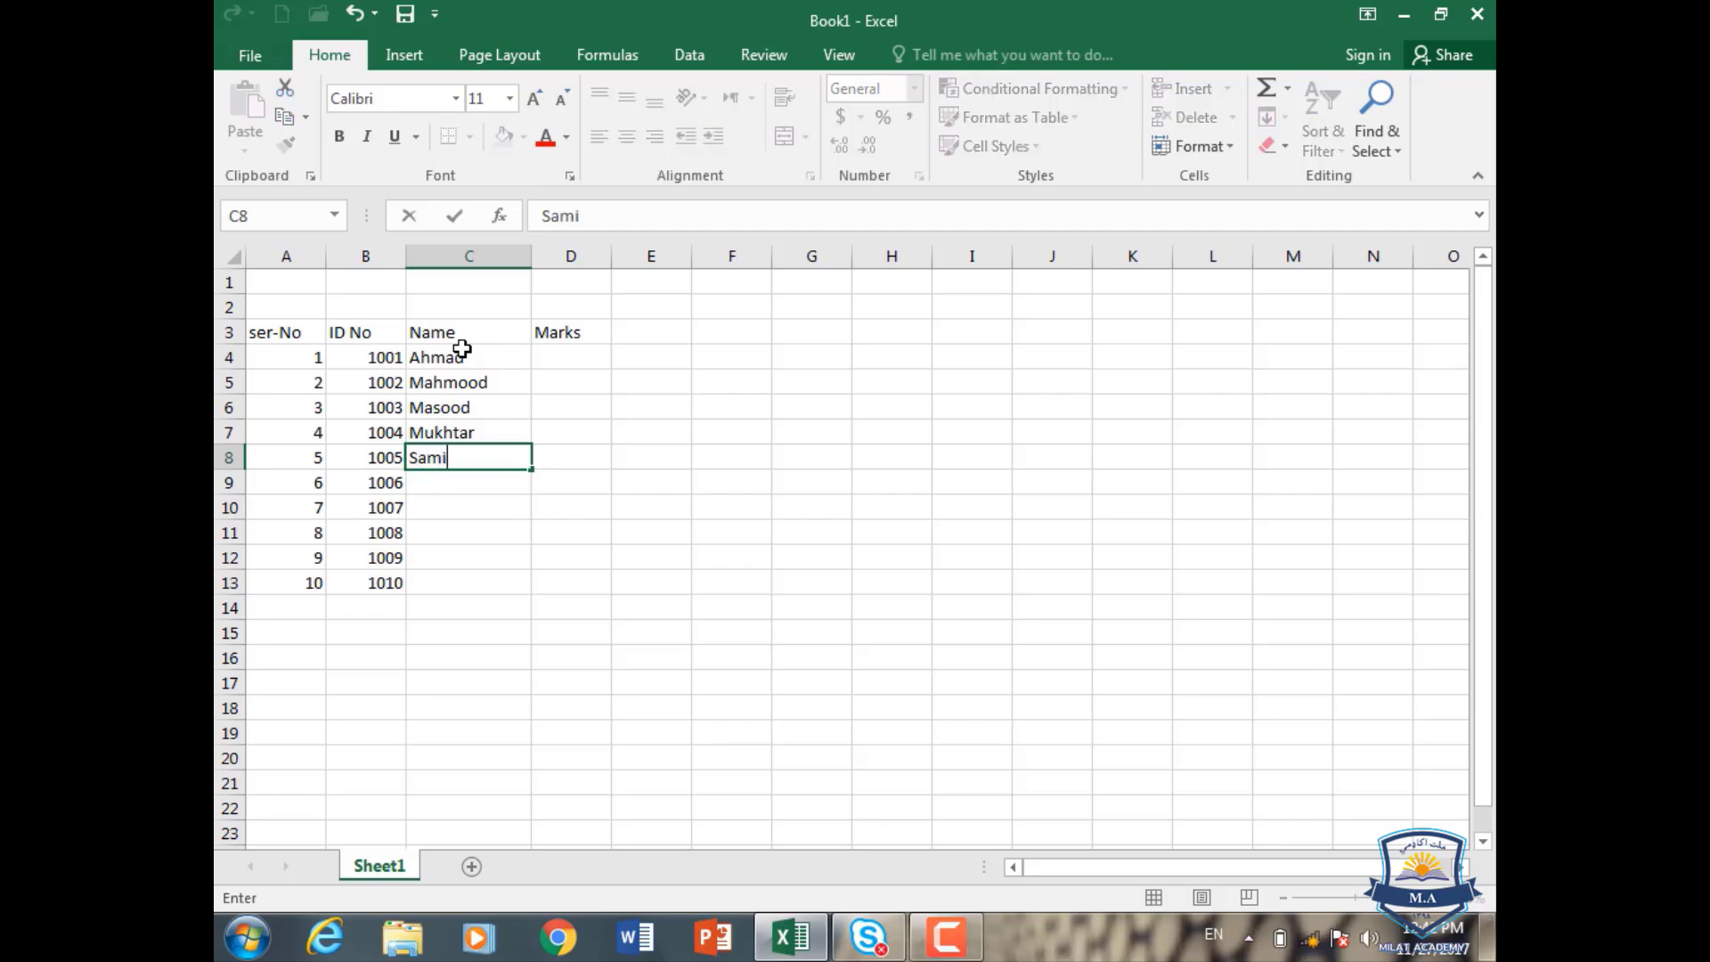
key("Return")
type("N")
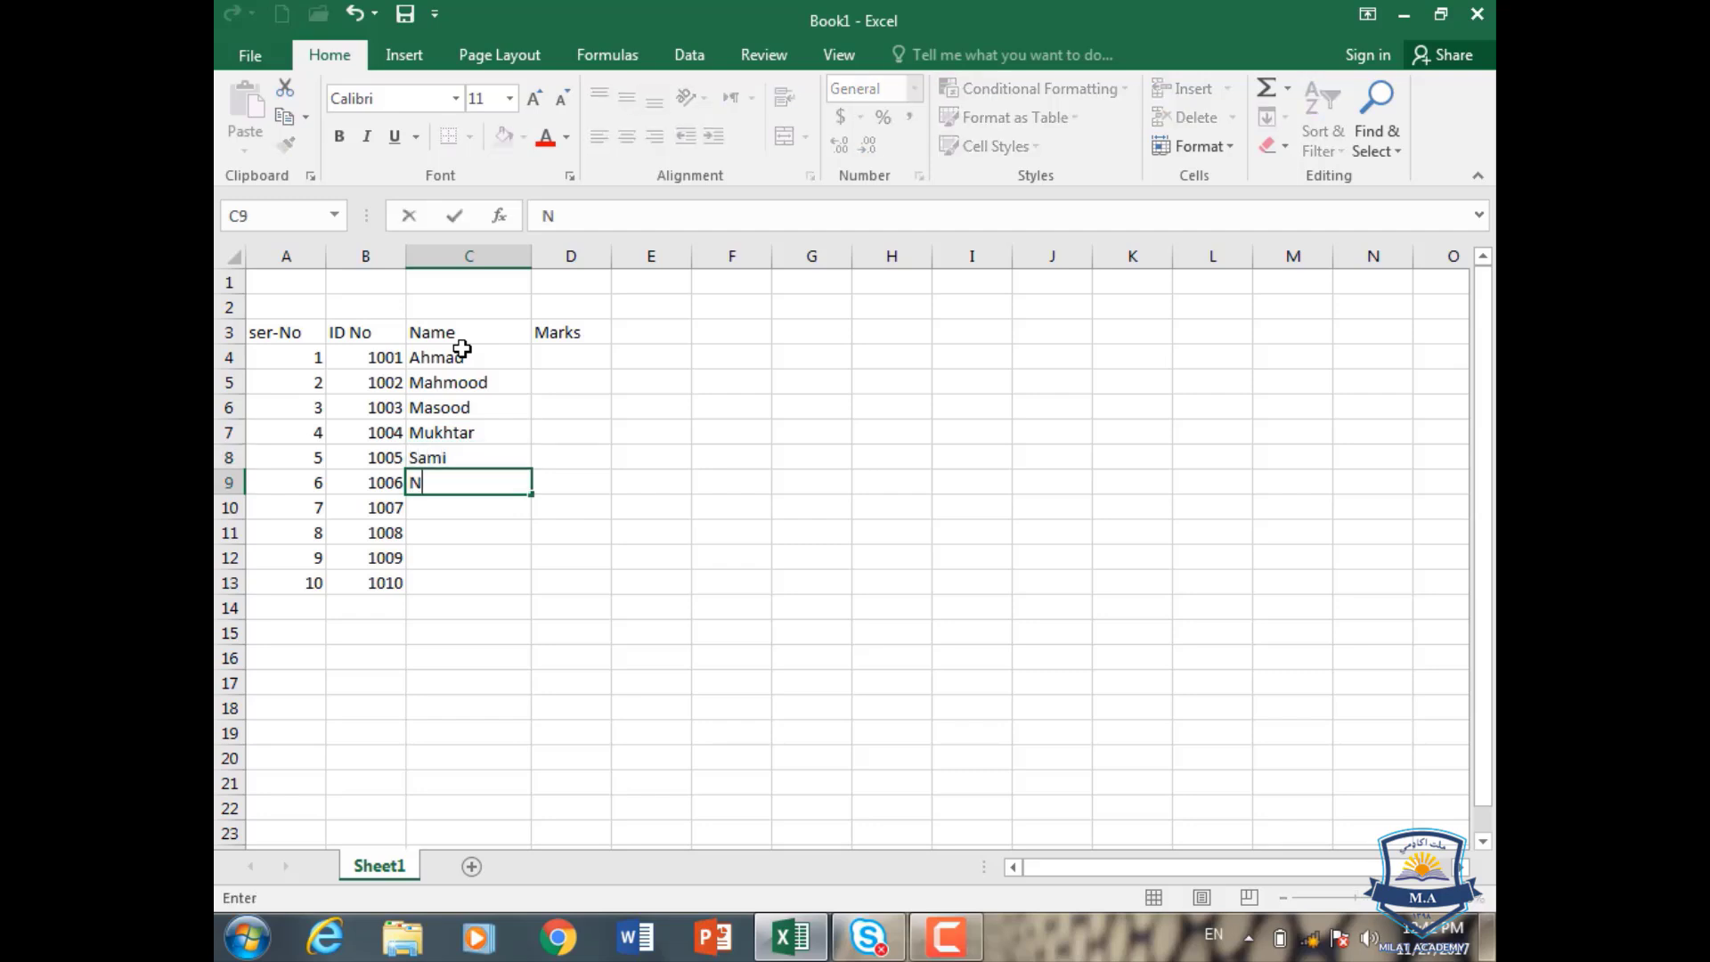
type("ajib")
key("Return")
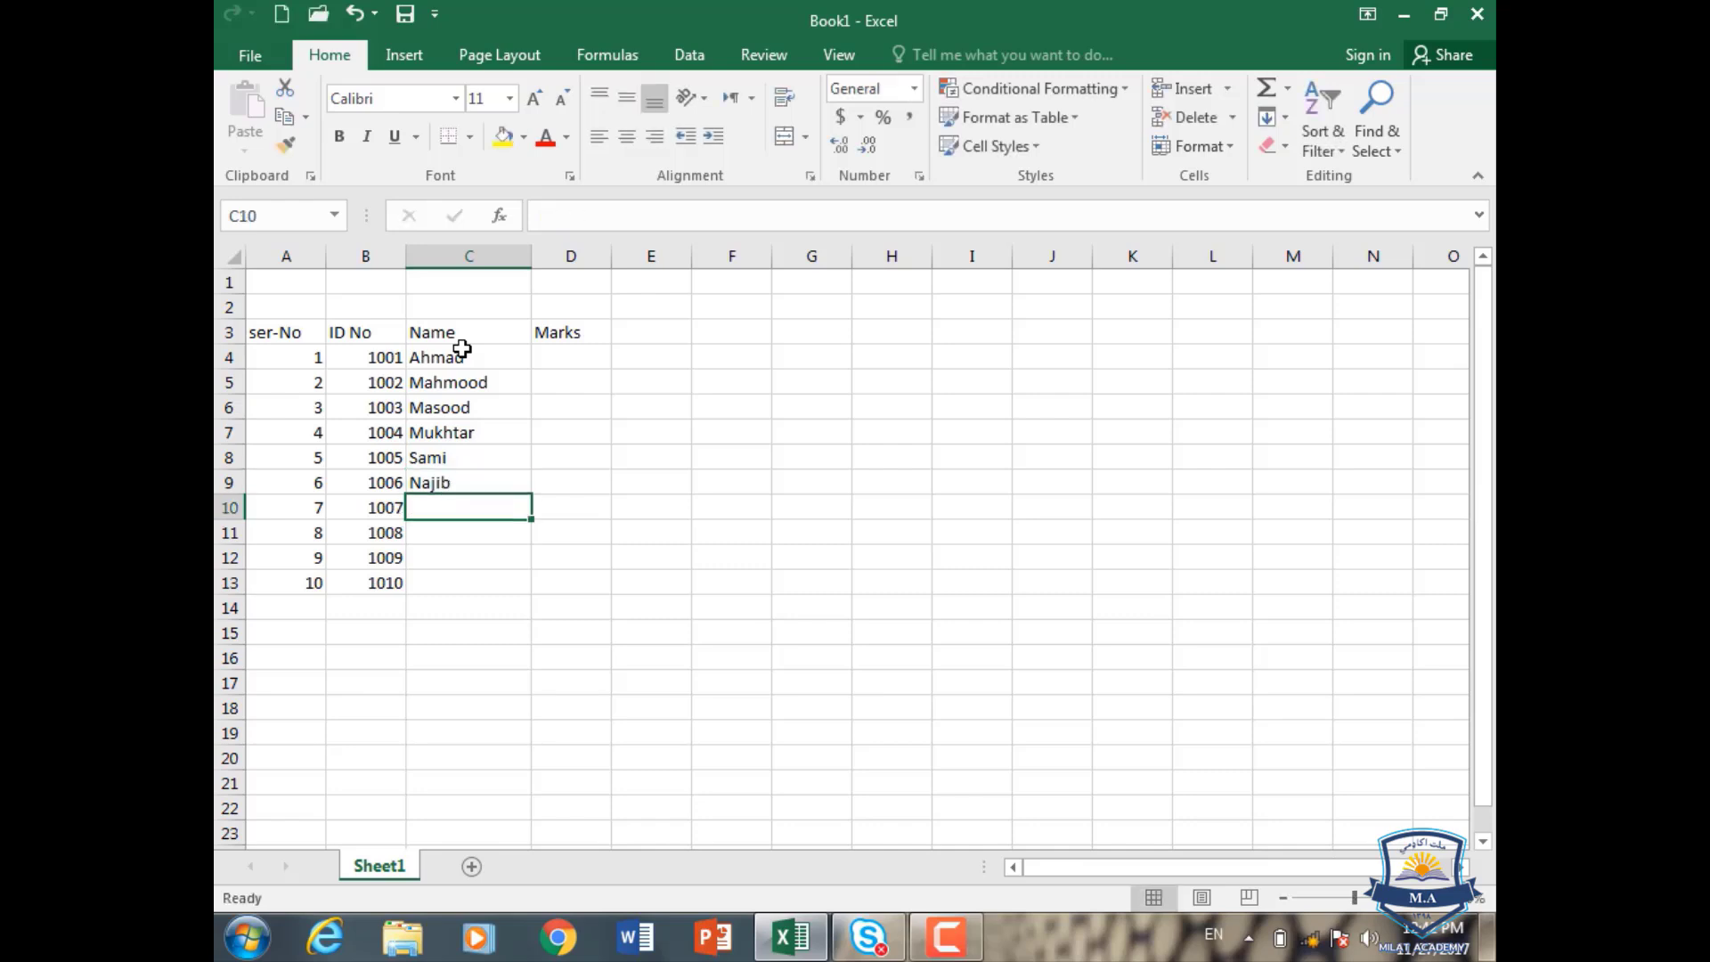
type("Nasim")
key("Return")
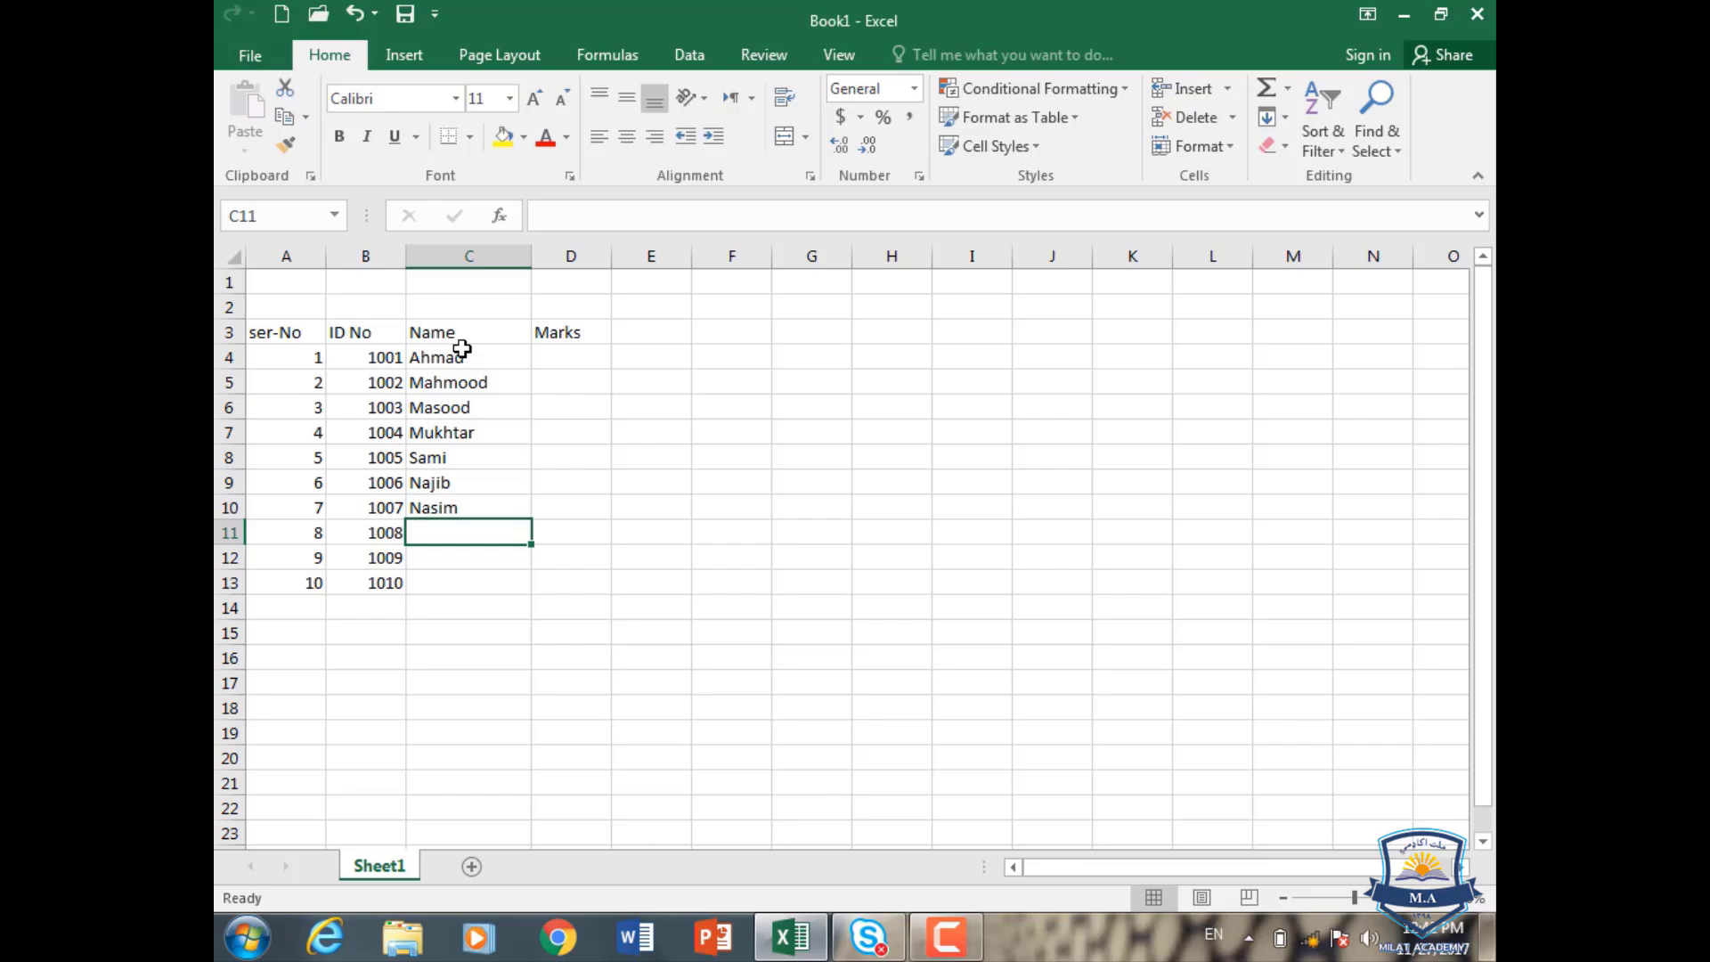
type("Zamir")
key("Return")
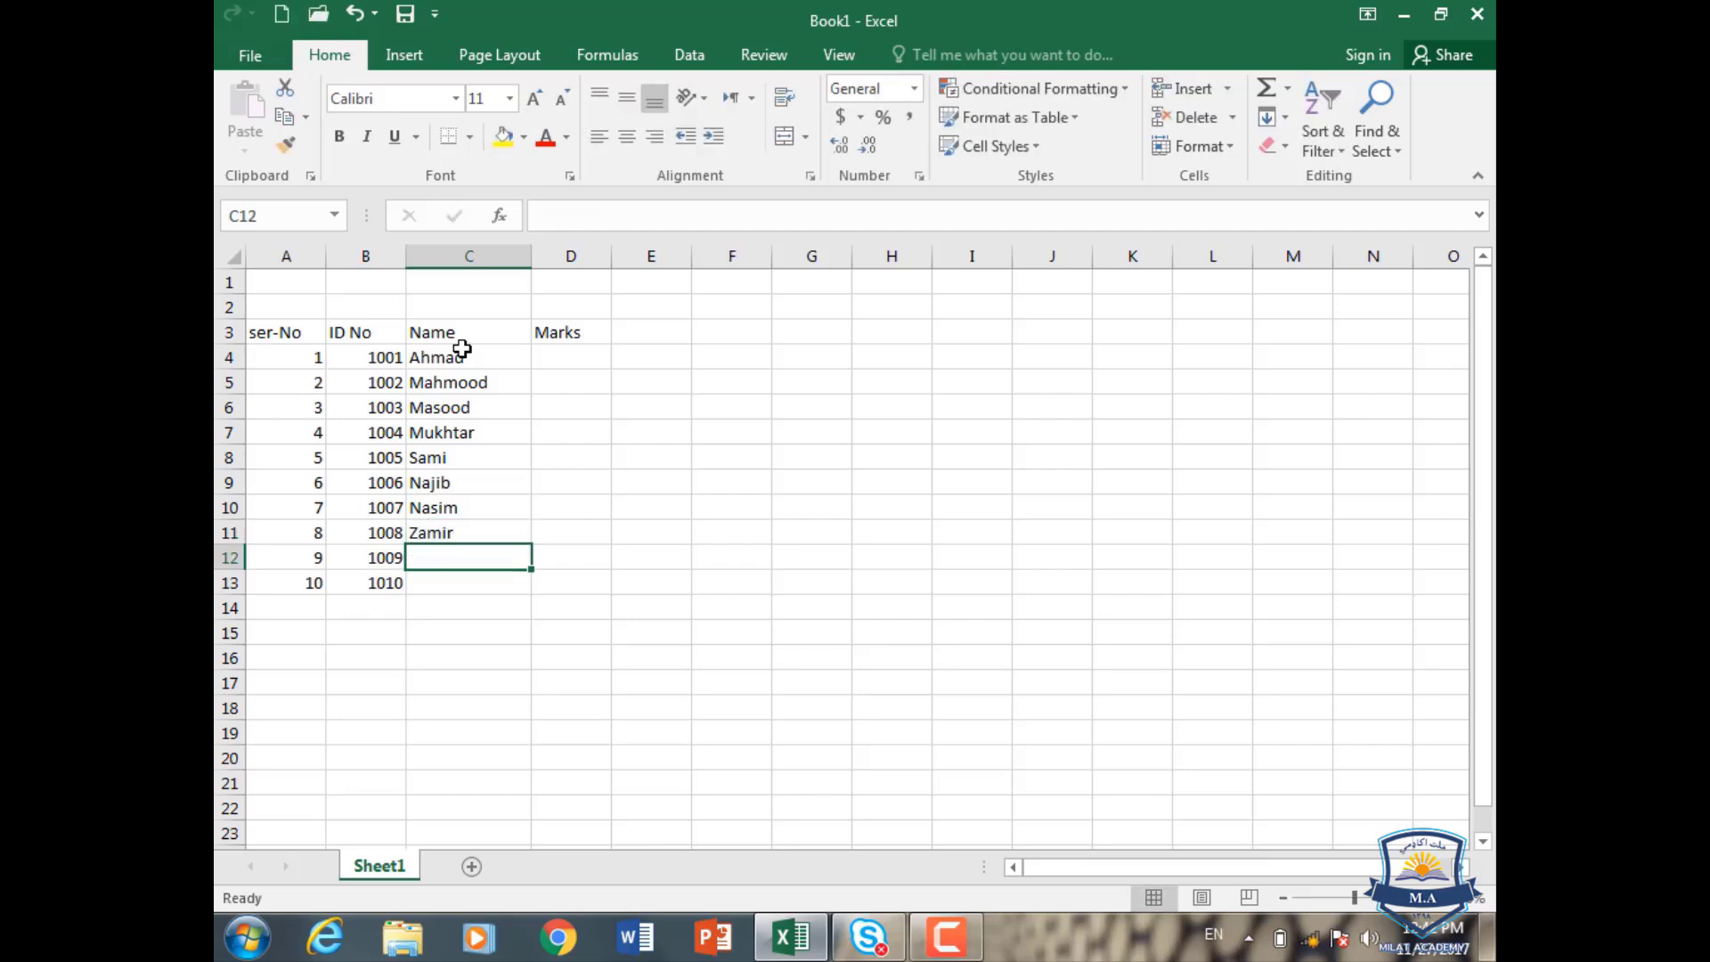
- Enter the last two people's names in cells C12 and C13 to complete the Name column
type("Zabih")
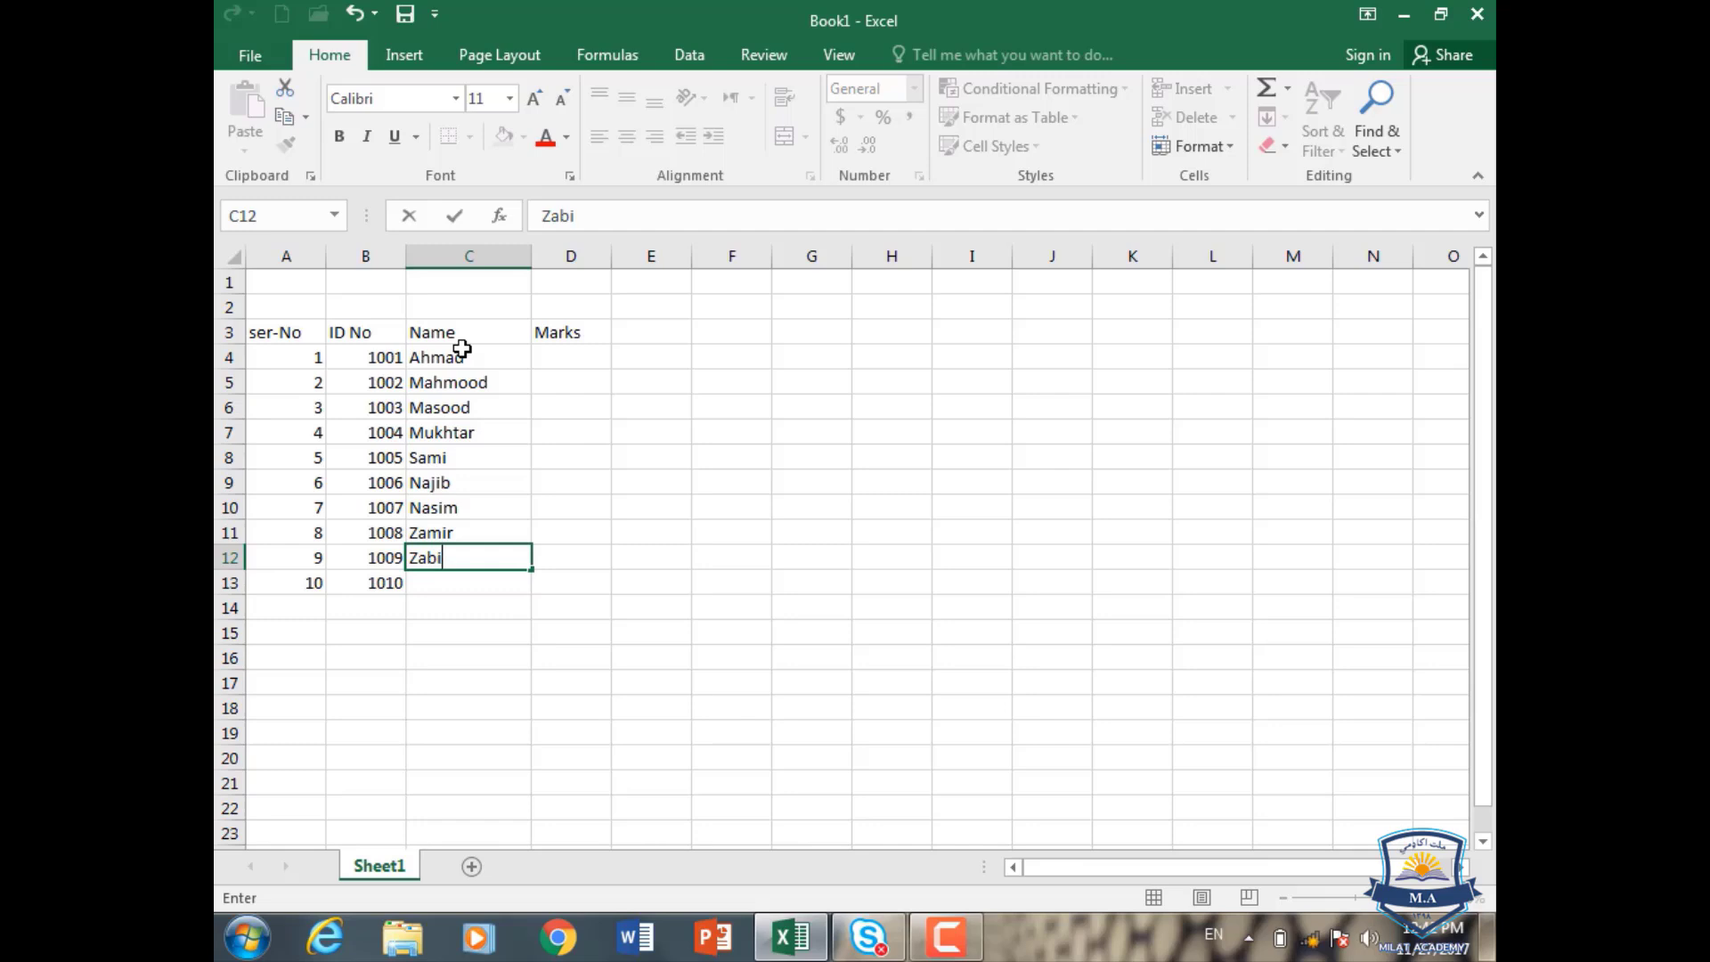
key("Return")
type("Ni")
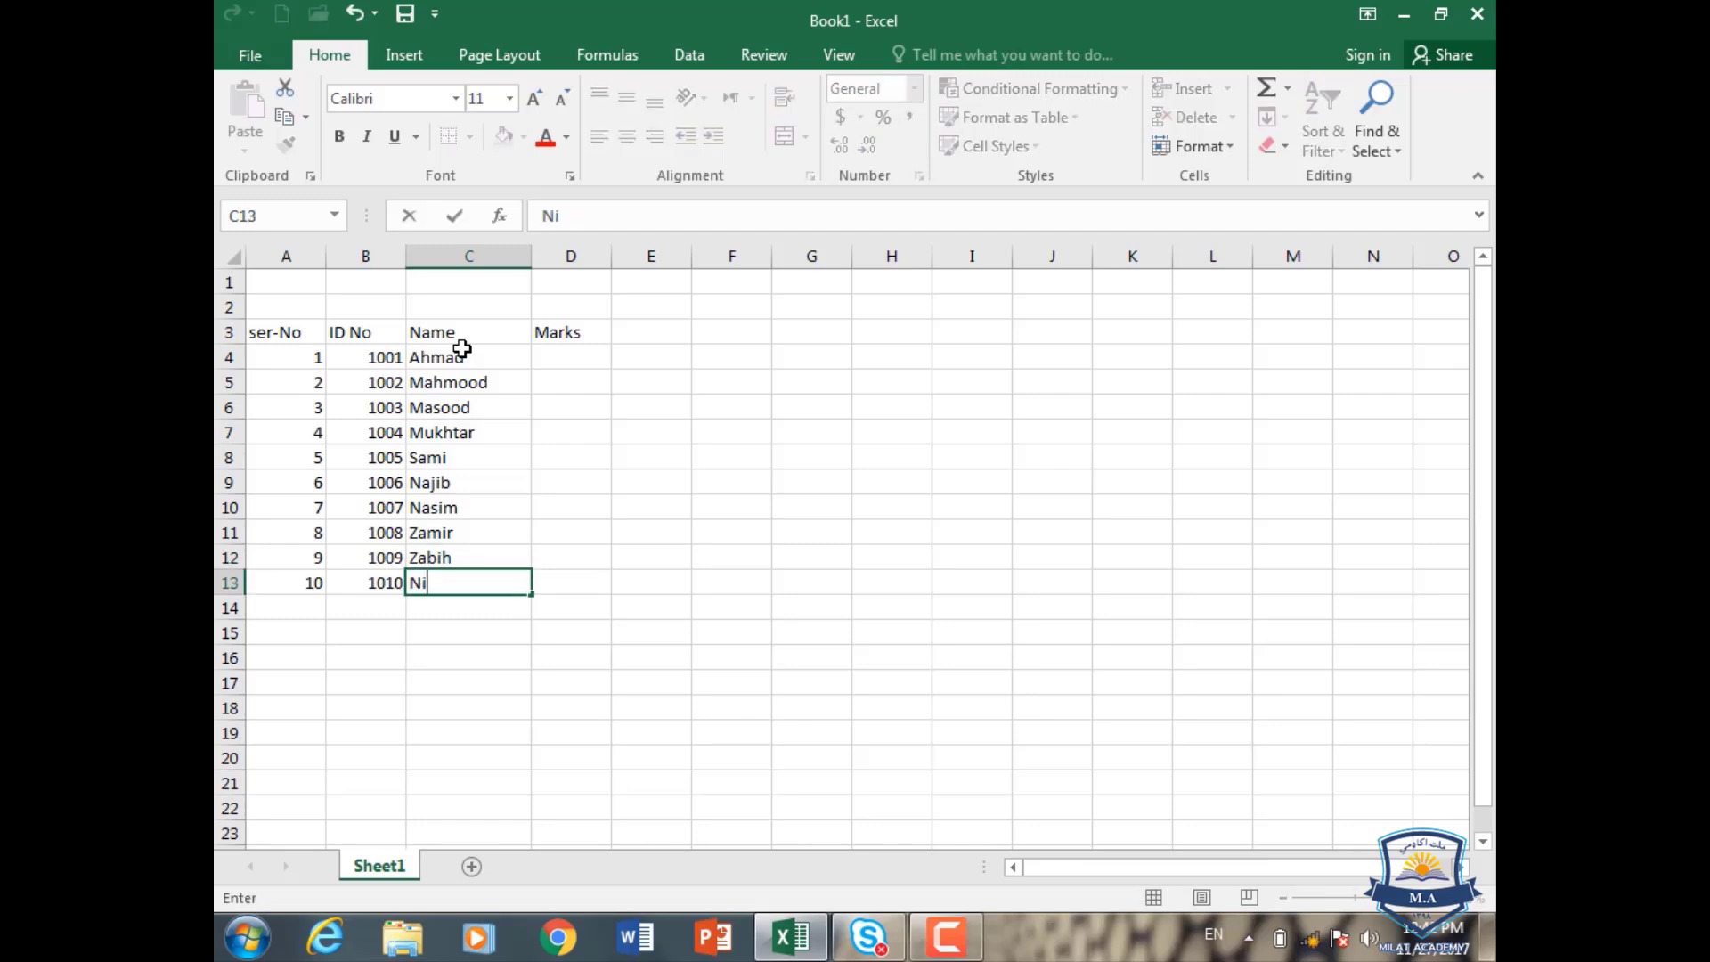
type("sra")
key("BackSpace")
key("BackSpace")
type("ar")
- Enter the marks 55, 67 and 78 in cells D4 to D6 for the first three people
left_click(567, 355)
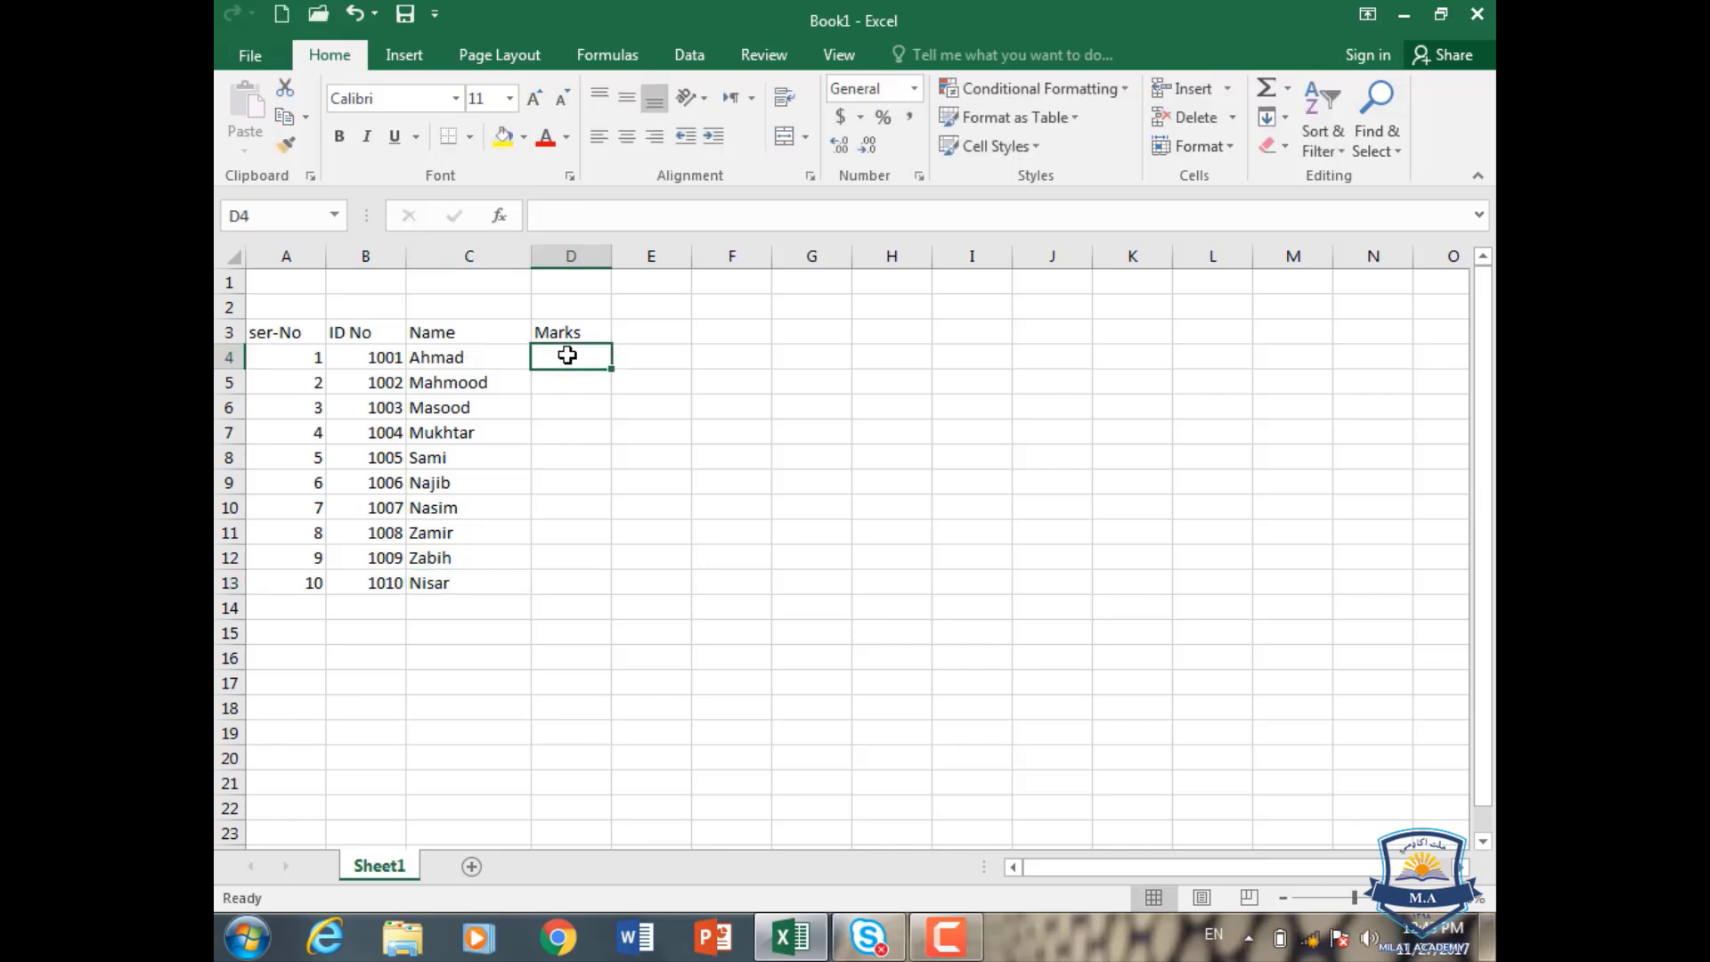
type("10")
key("BackSpace")
key("BackSpace")
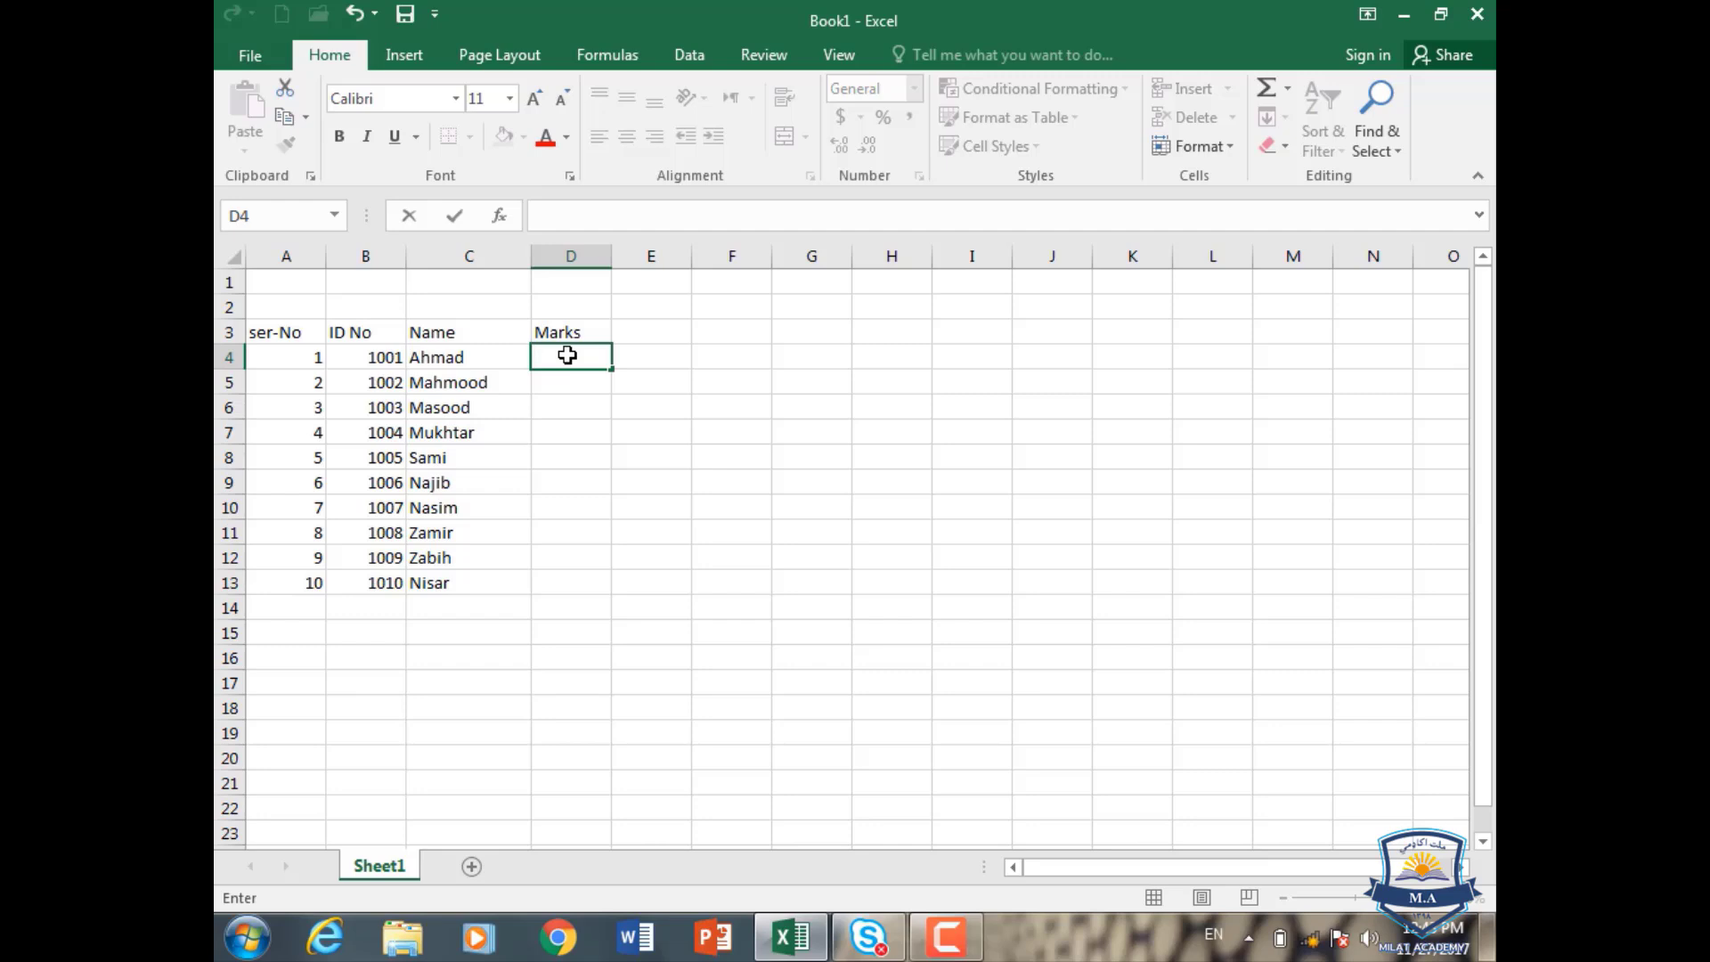
type("55")
key("Return")
type("67")
key("Return")
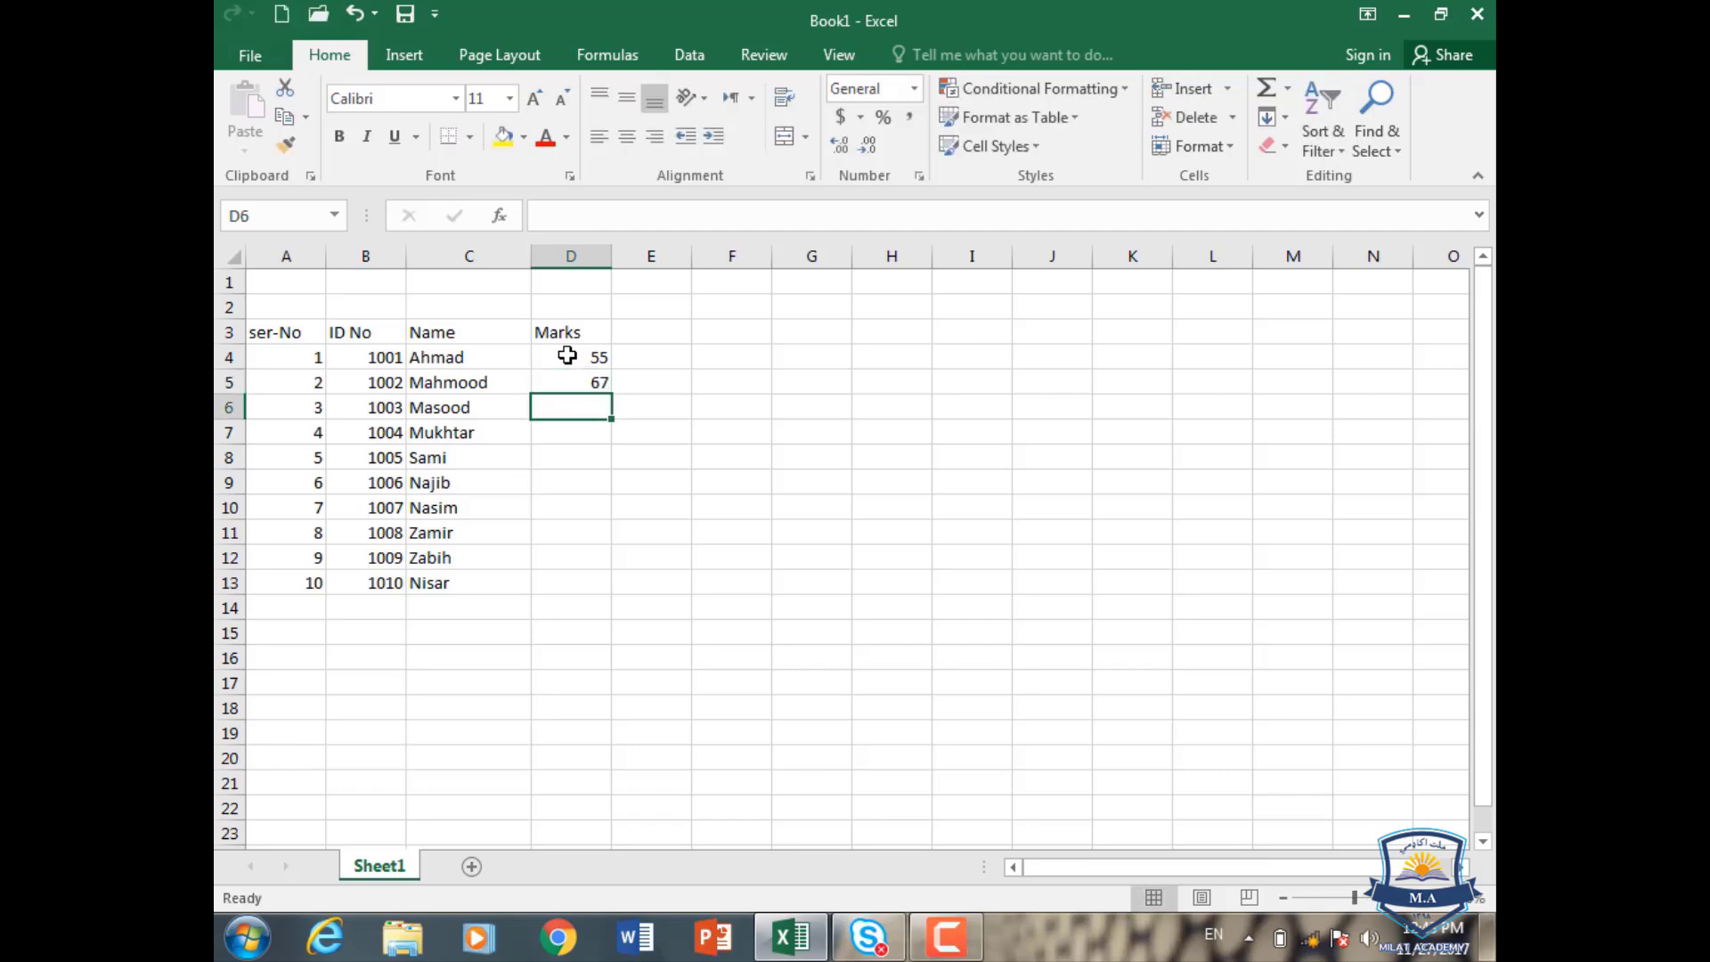
type("78")
key("Return")
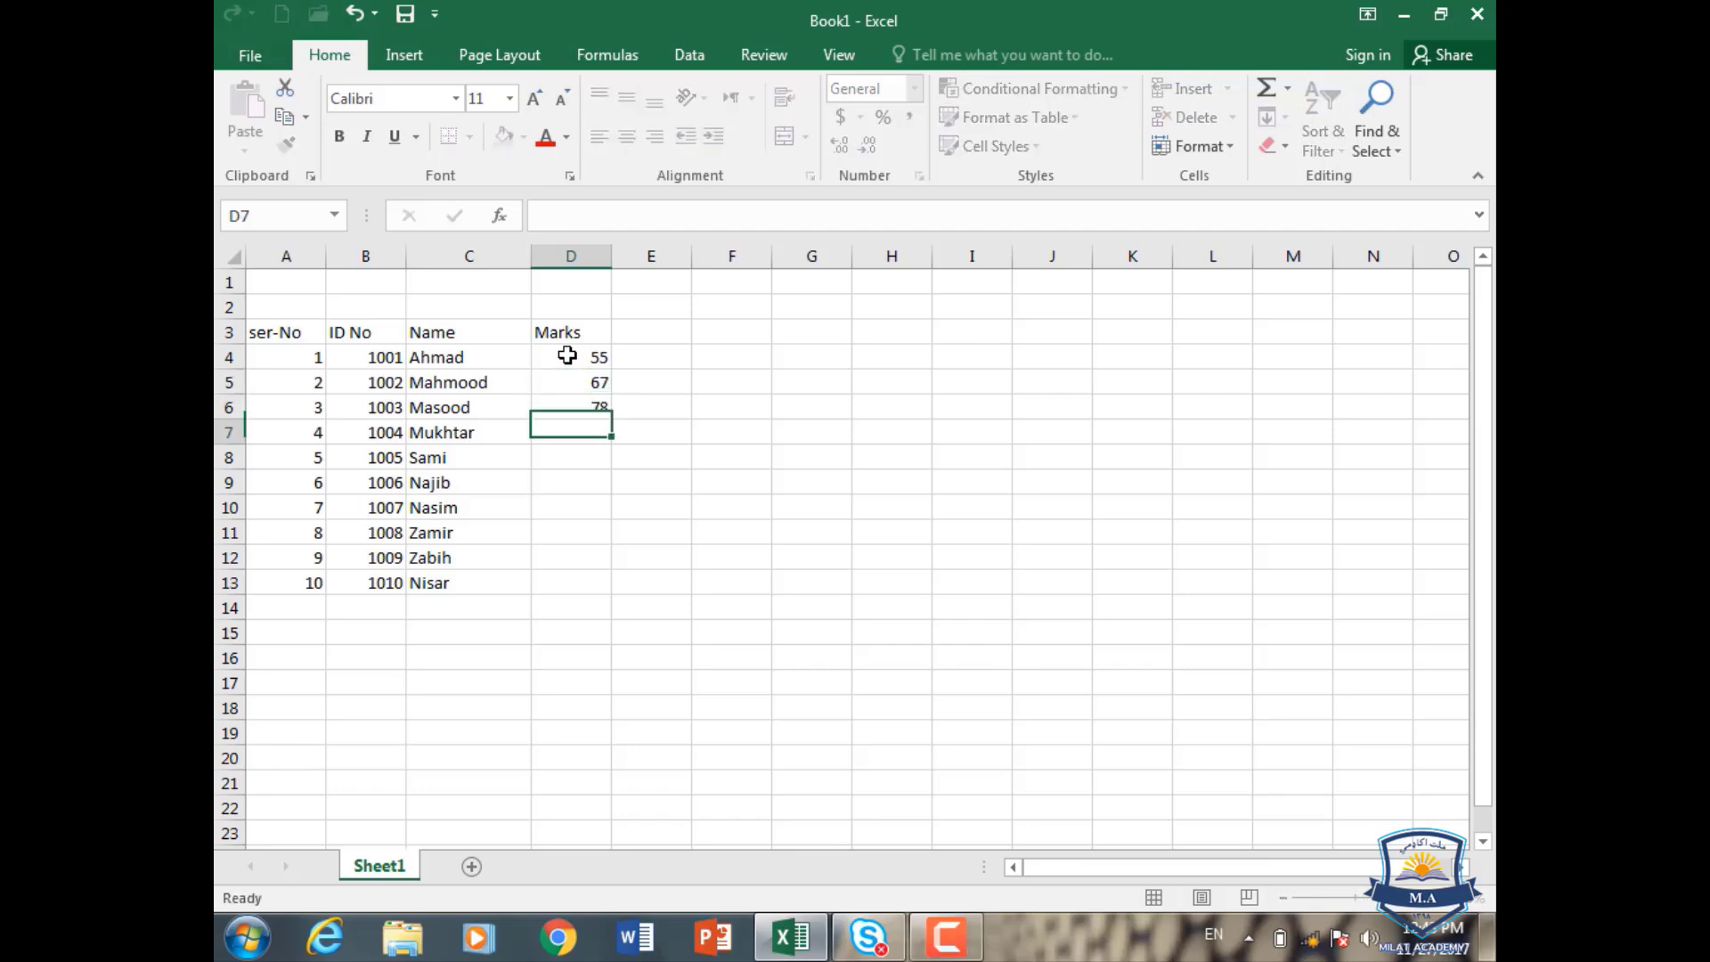
- Enter the marks 78, 68, 96 and 58 in cells D7 to D10
type("78")
key("Return")
type("68")
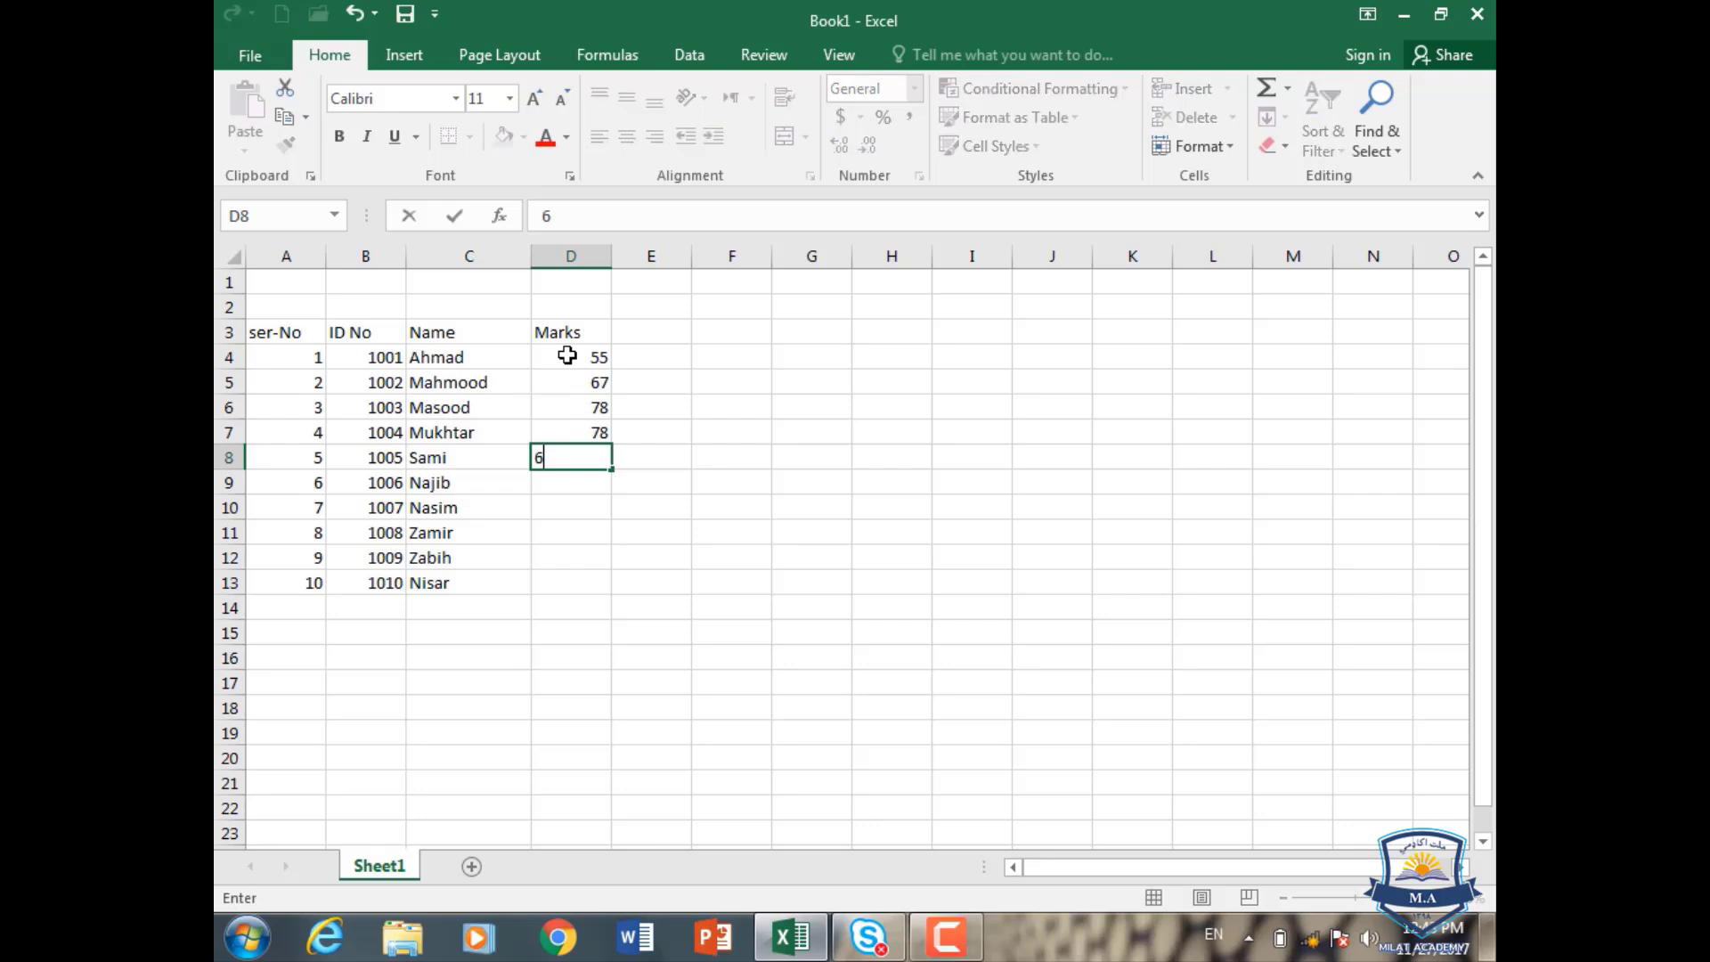
key("Return")
type("96")
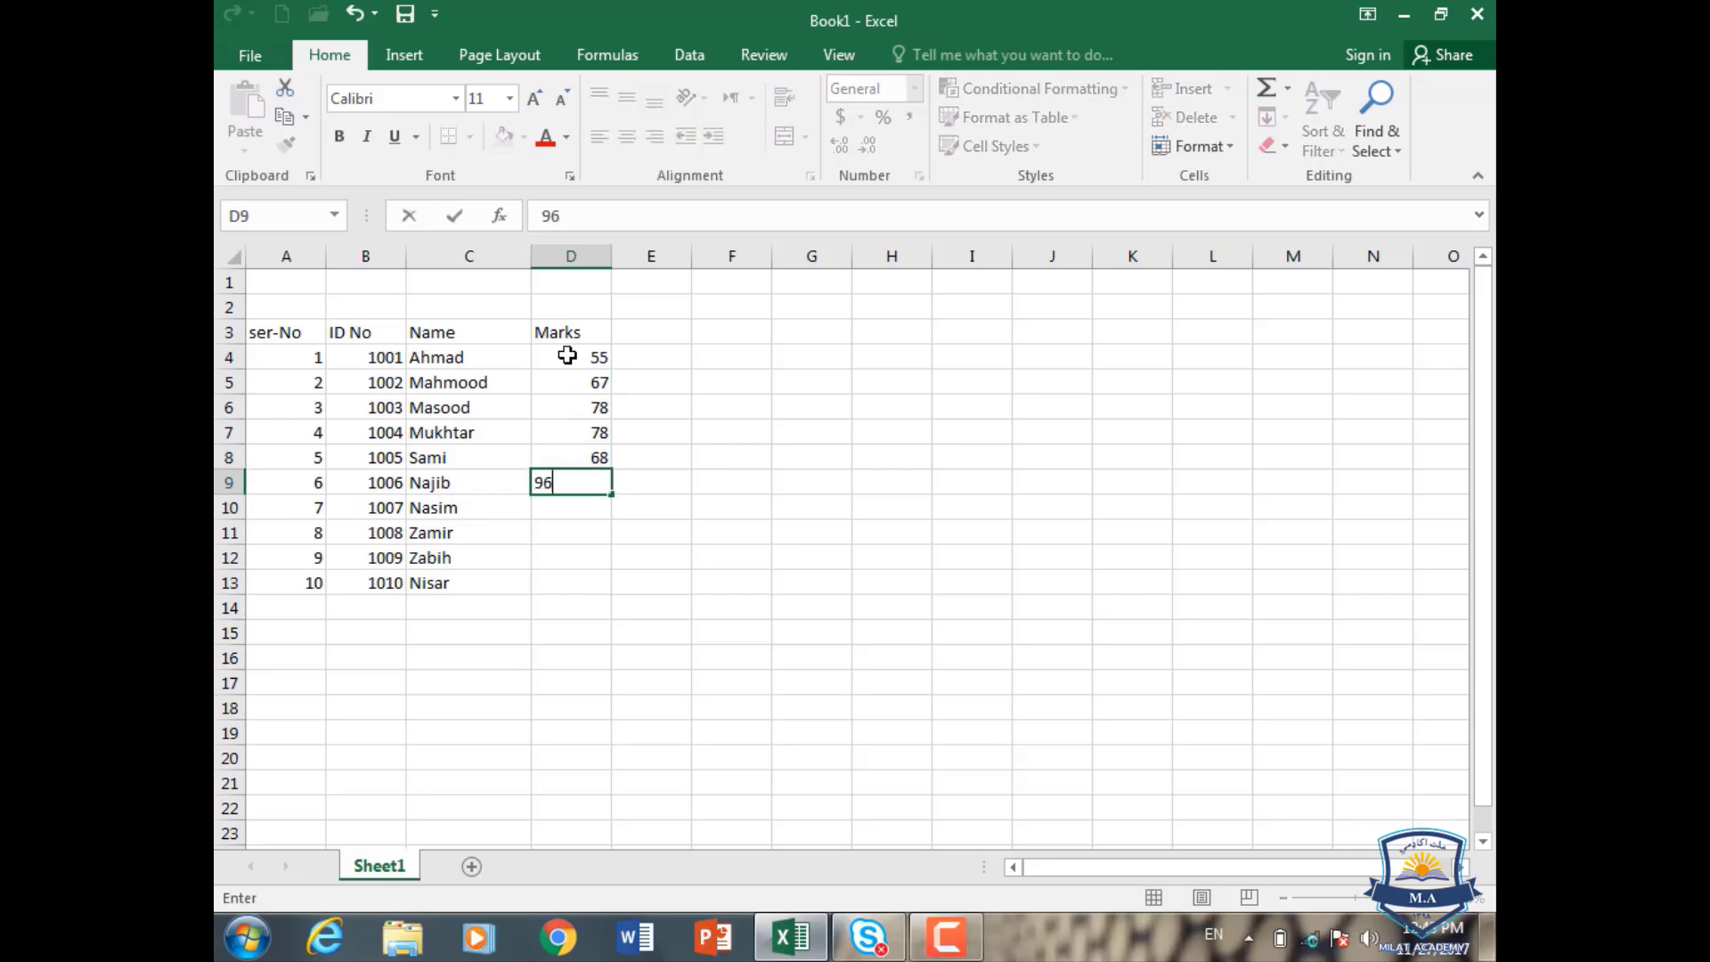
key("Return")
type("58")
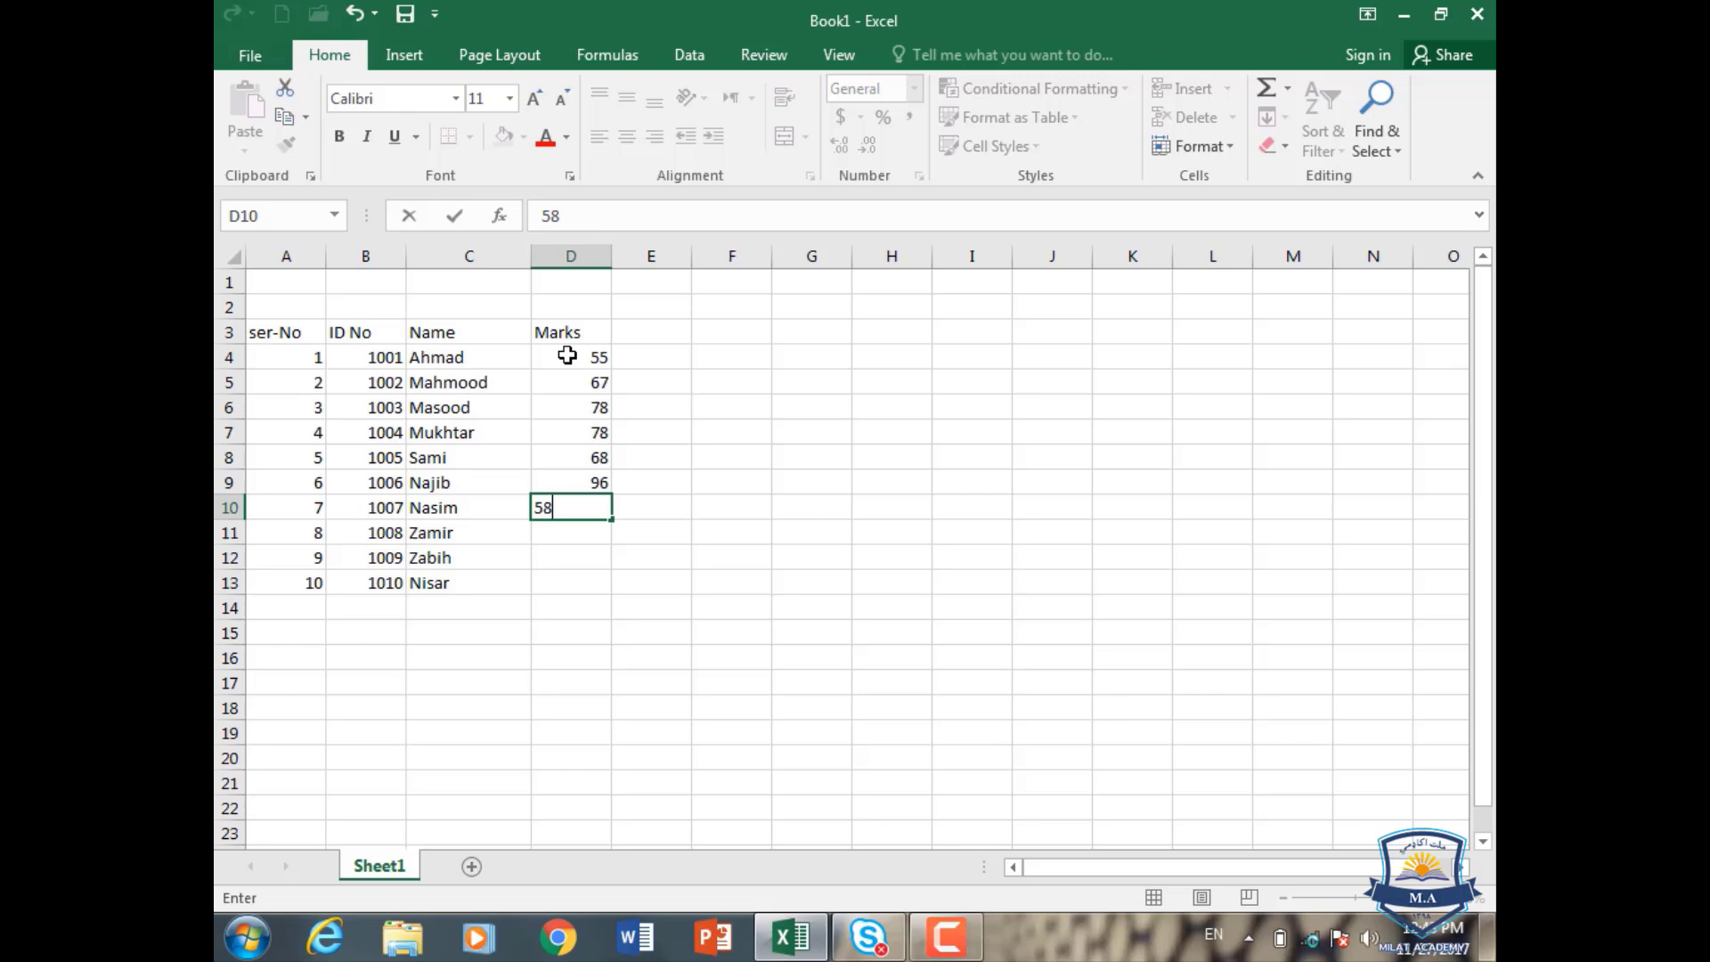
key("Return")
- Enter the marks 79, 58 and 34 in cells D11 to D13 to complete the Marks column
type("79")
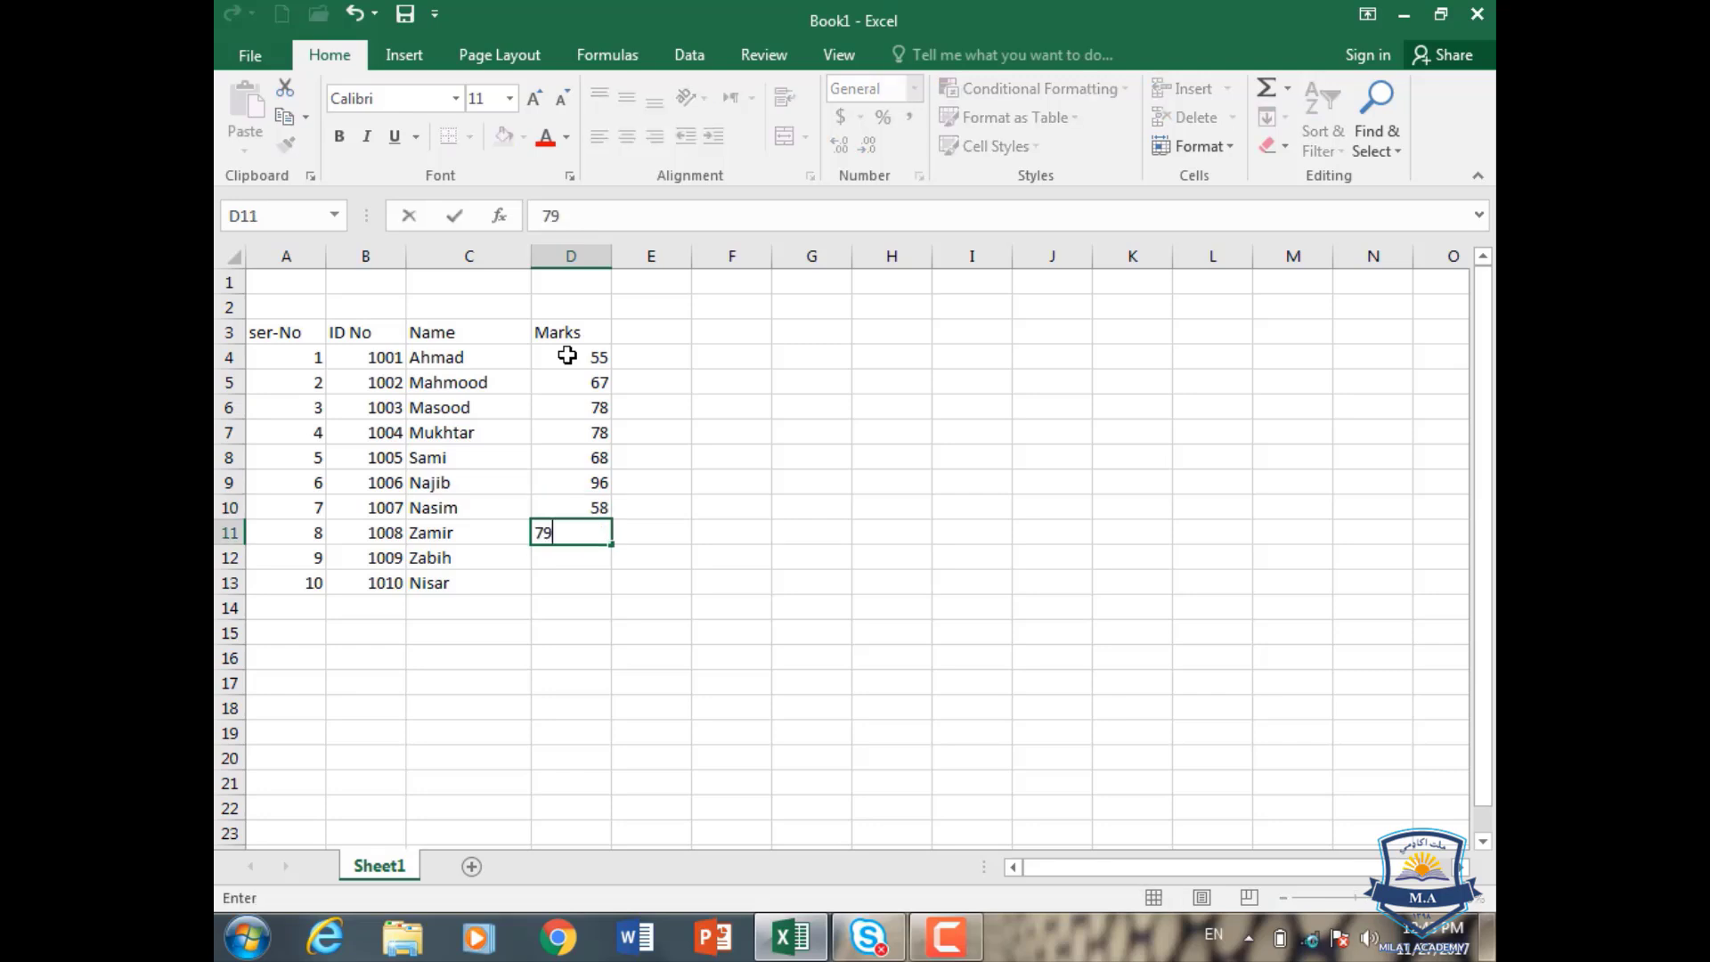
key("Return")
type("5")
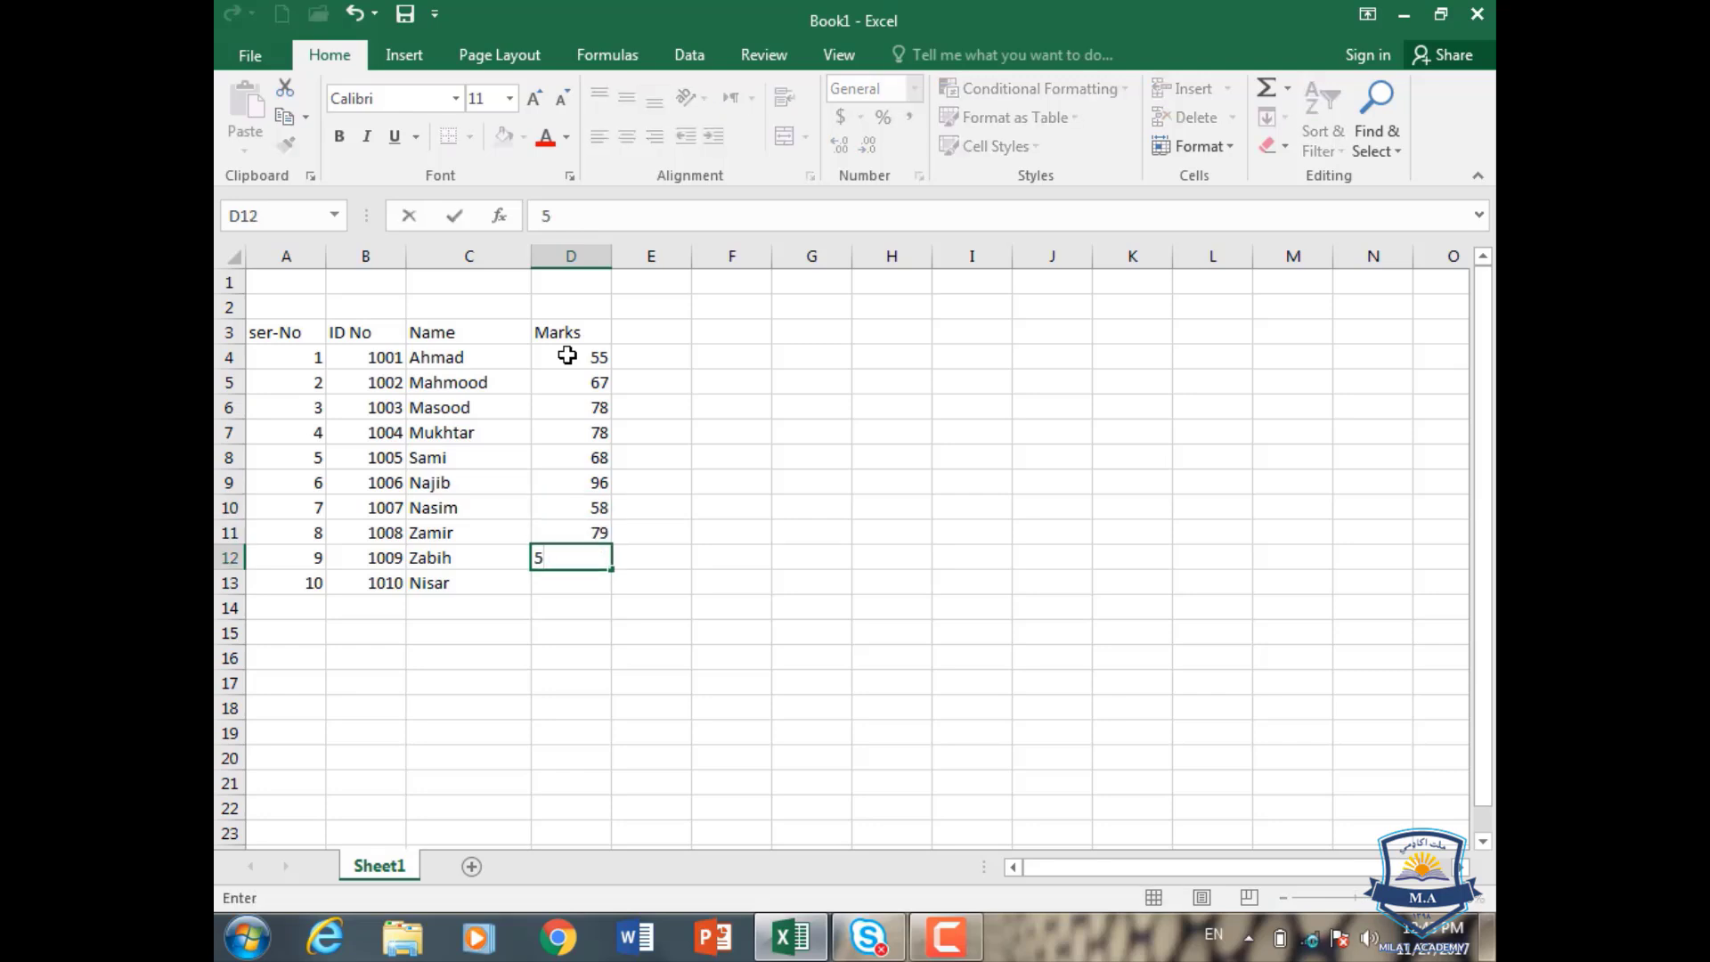
type("8")
key("Return")
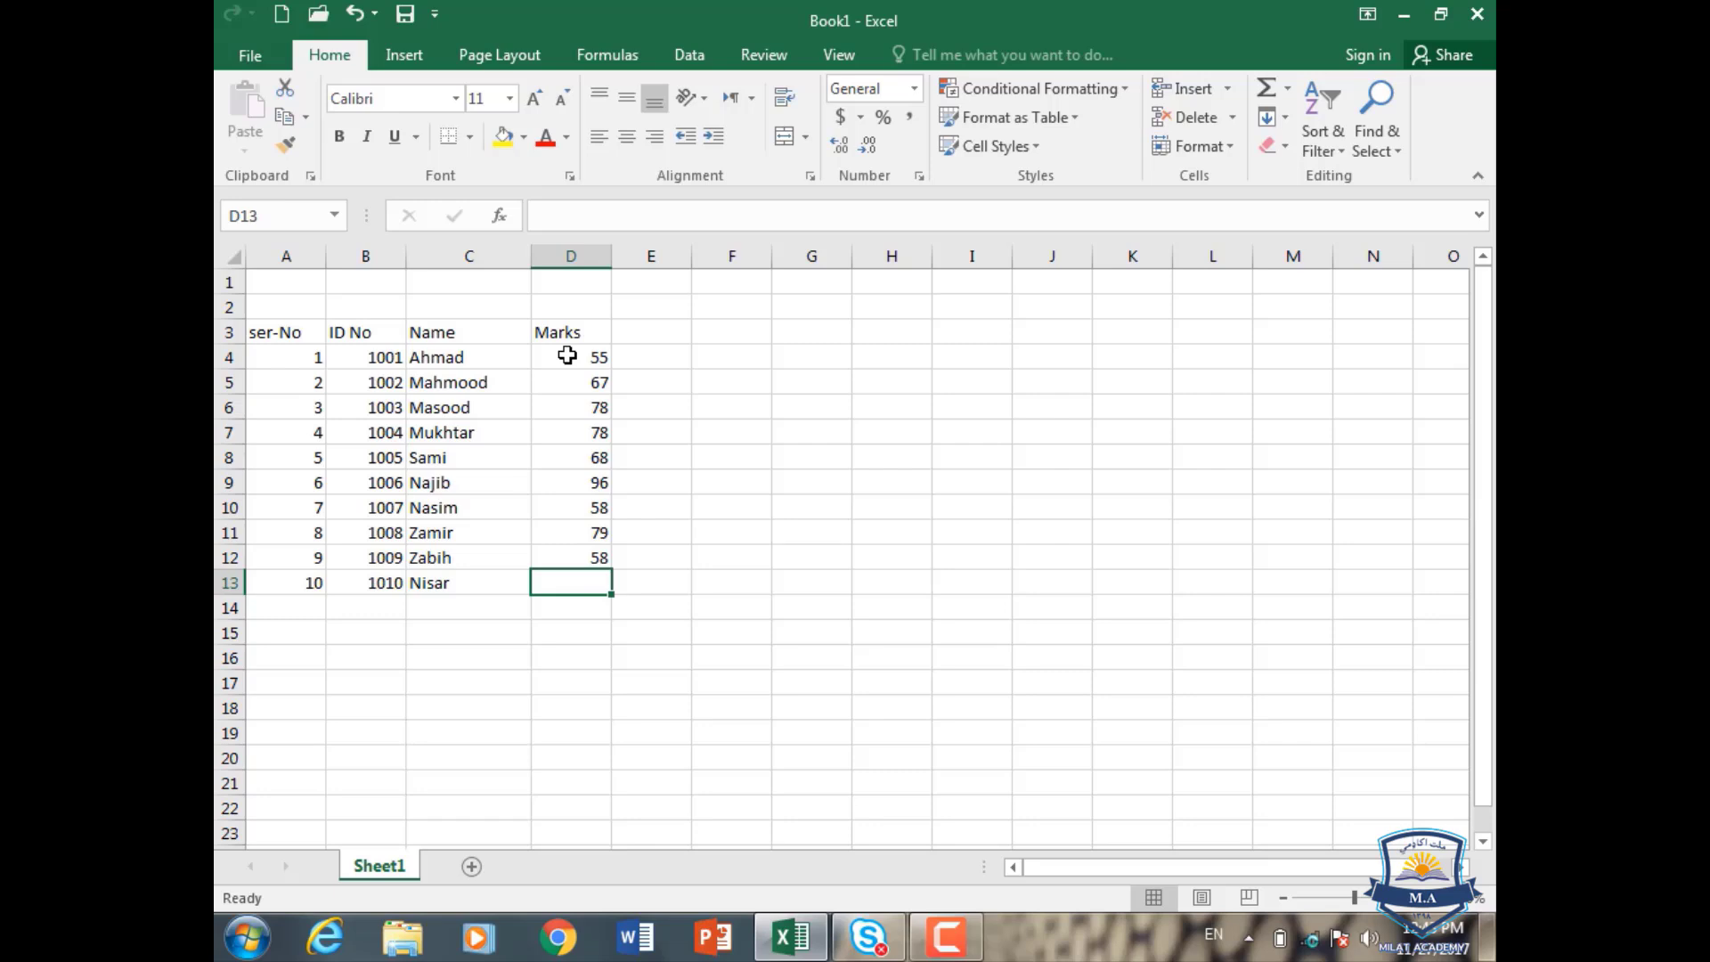
type("34")
key("Return")
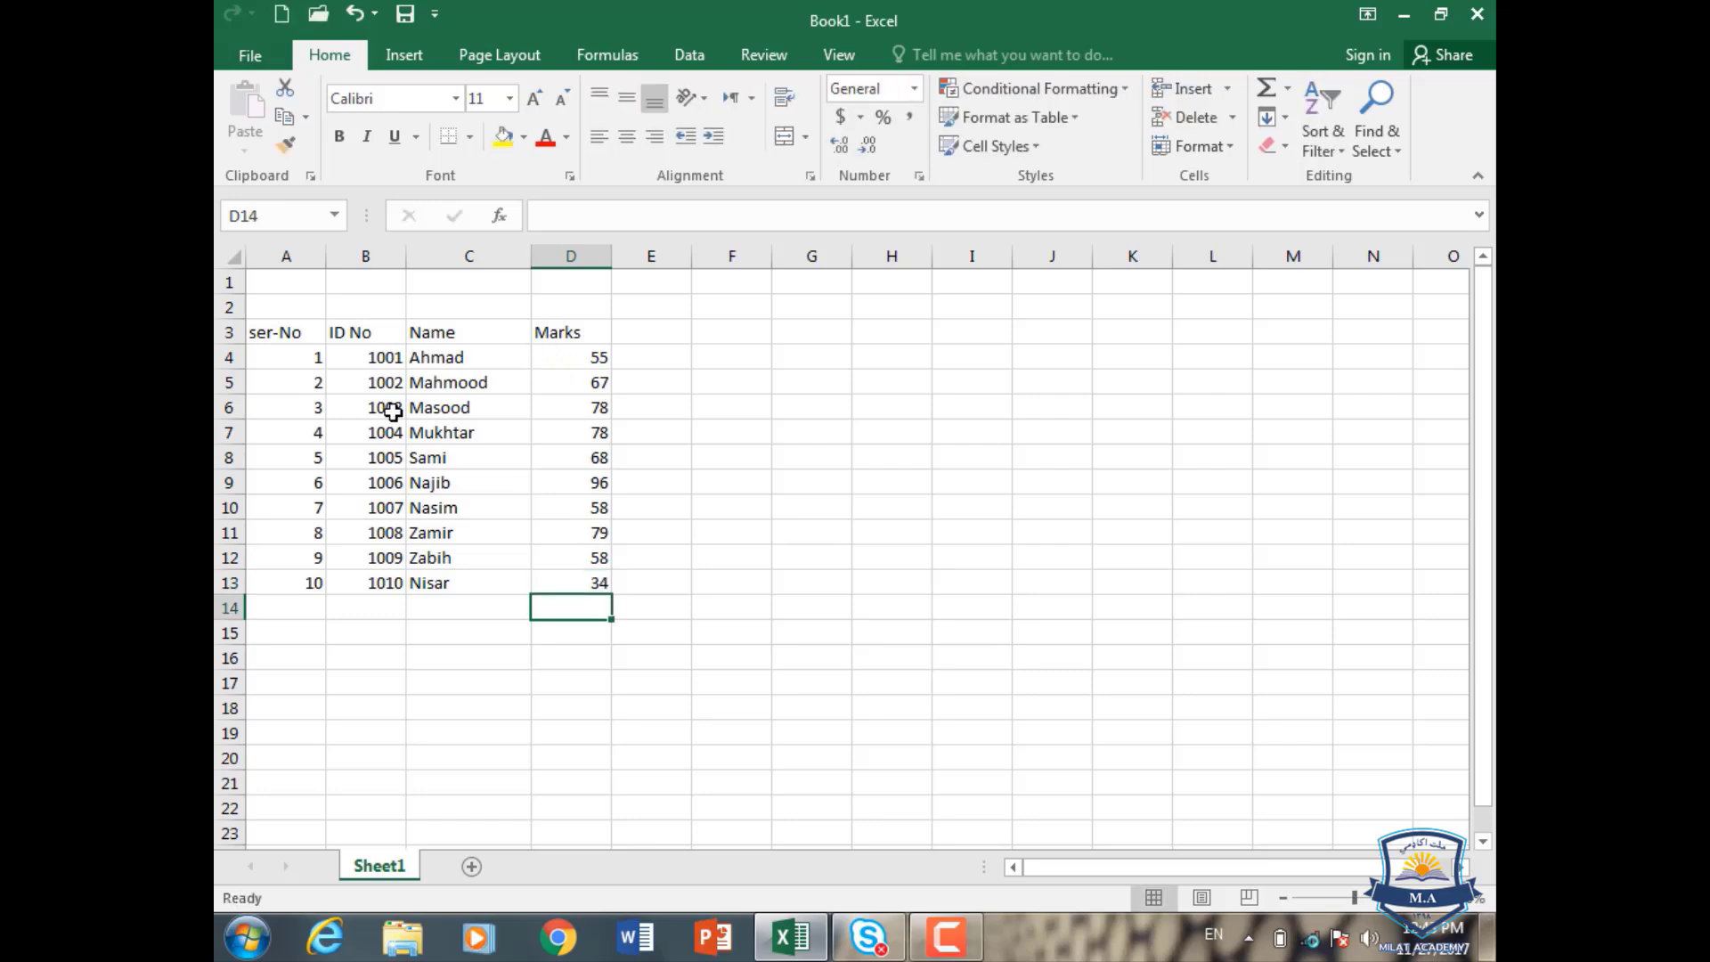
- Add the column header True/Fals in cell E3, beside Marks
left_click(641, 328)
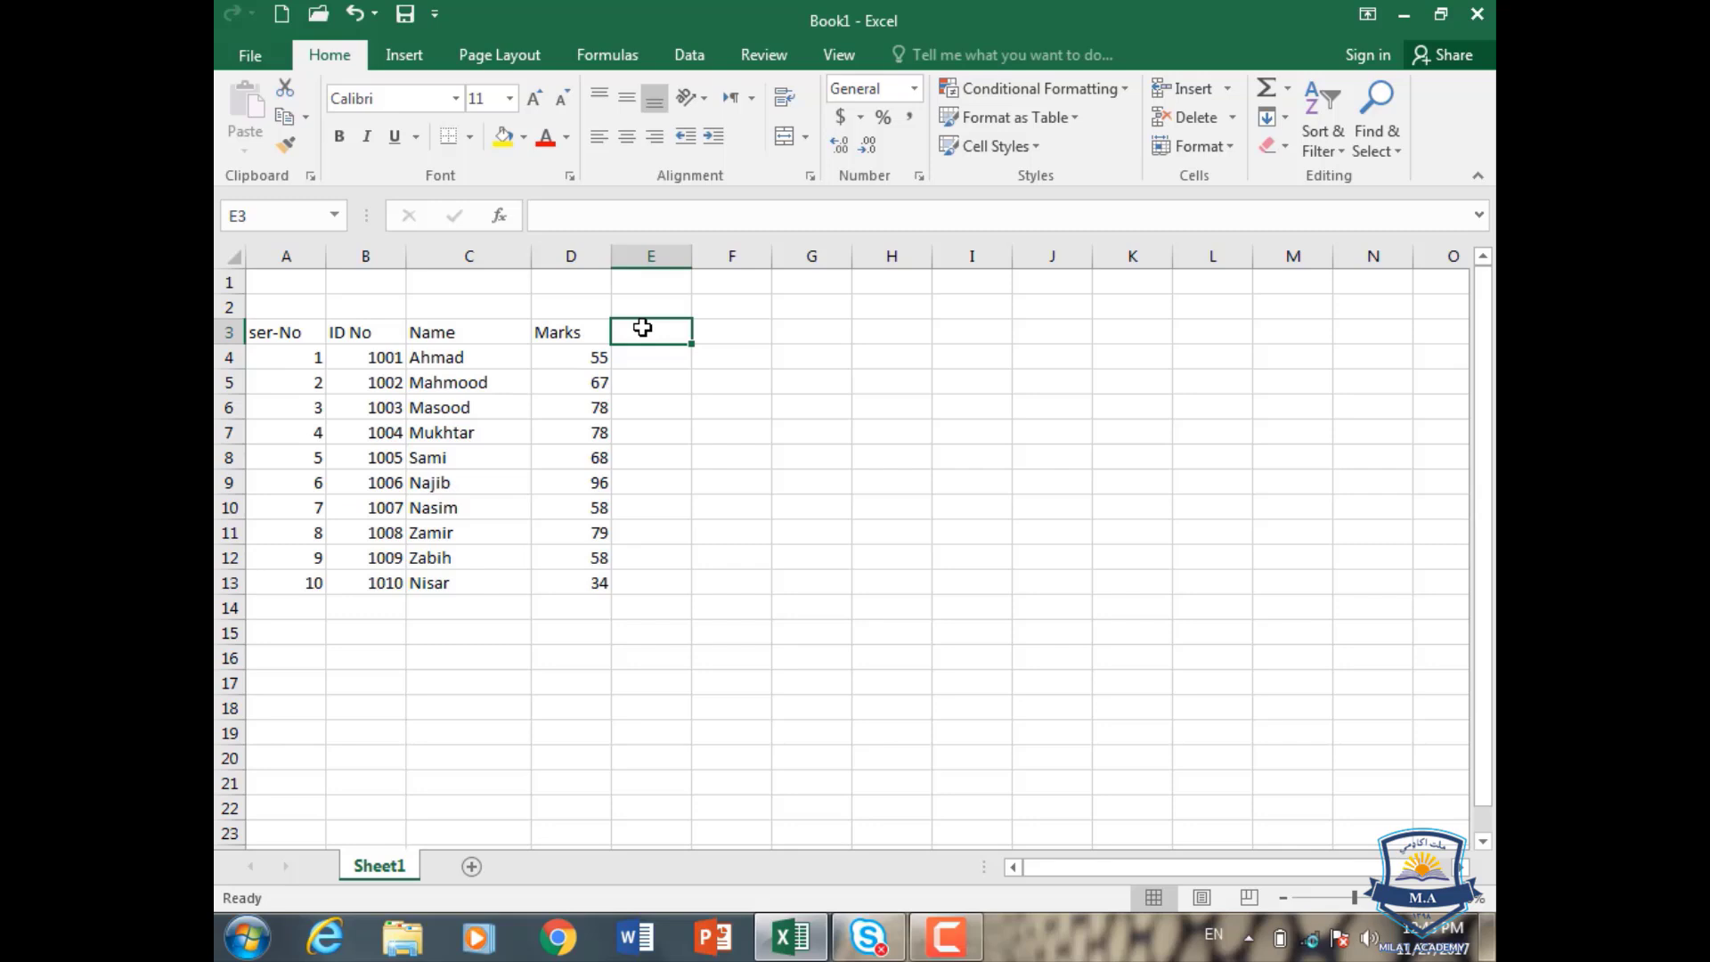
type("Tr")
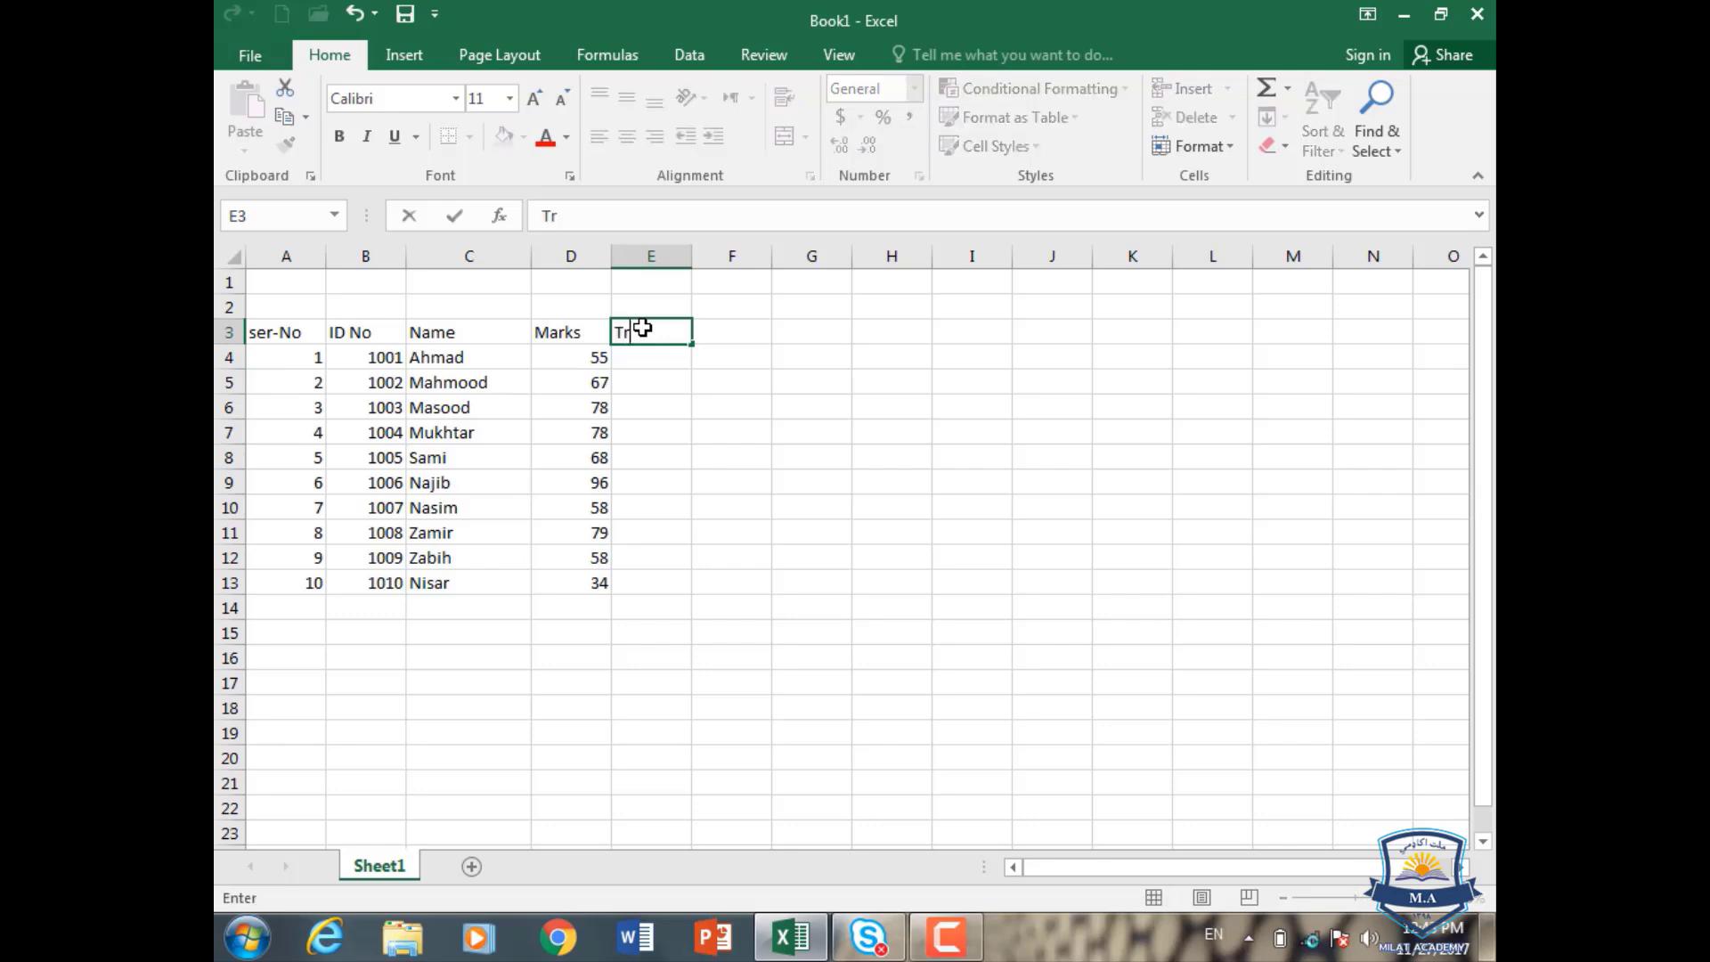
type("ue/Fals")
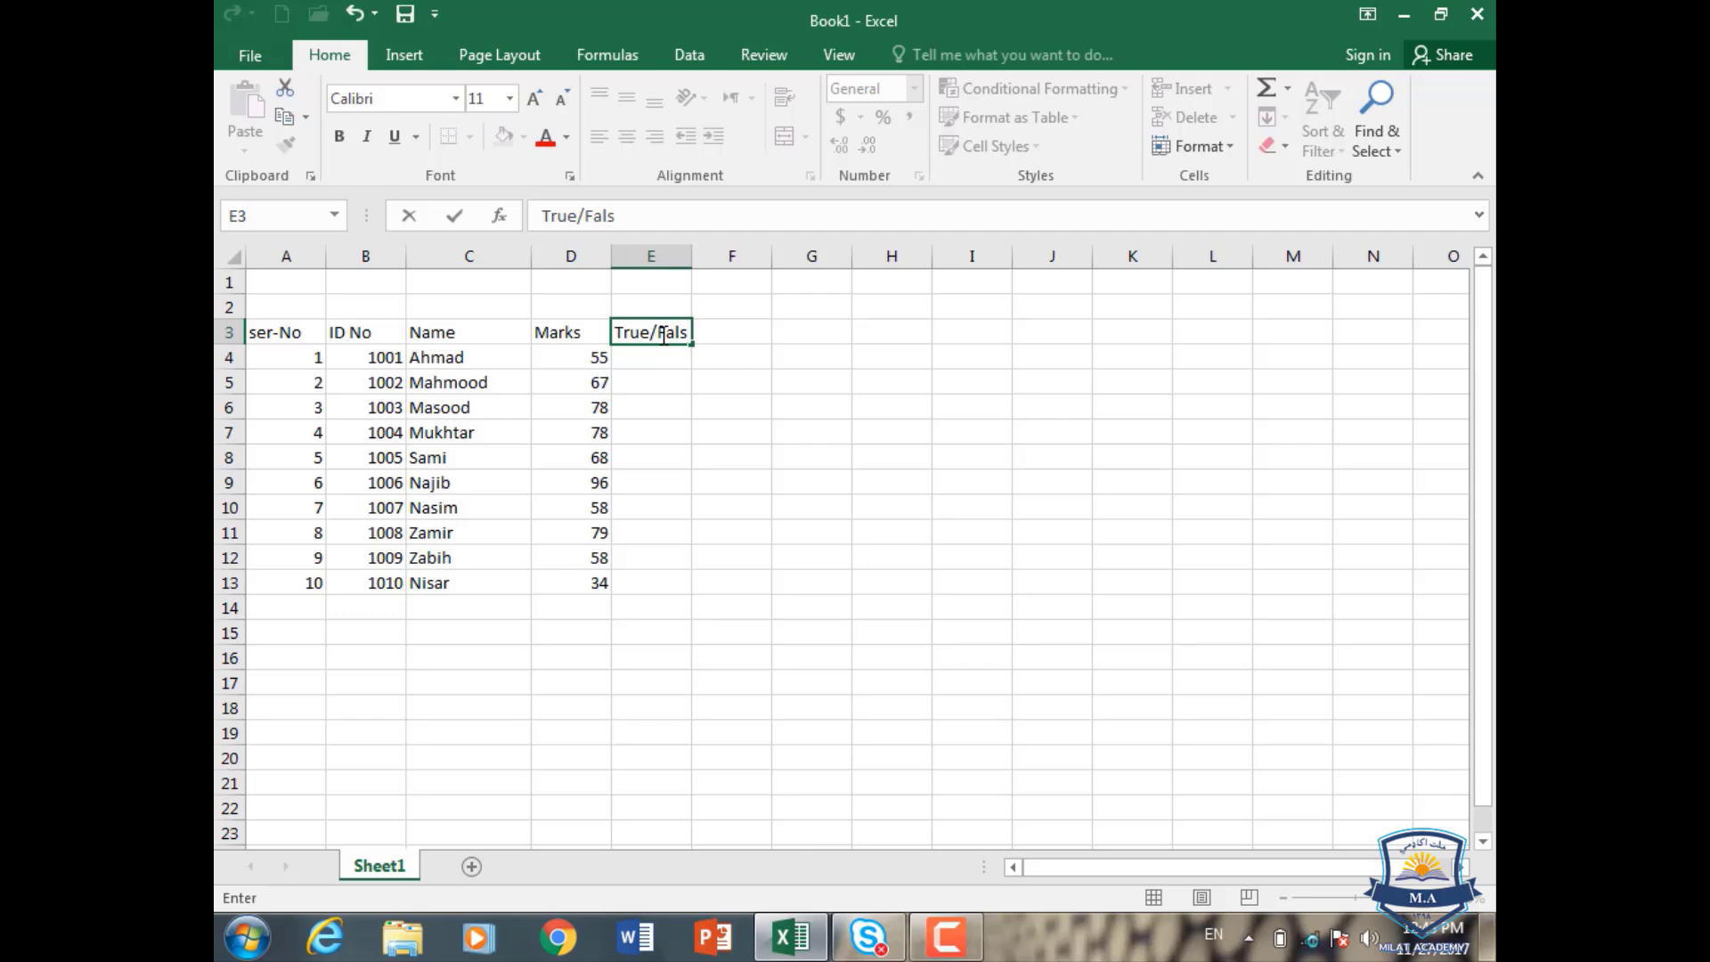
left_click(566, 356)
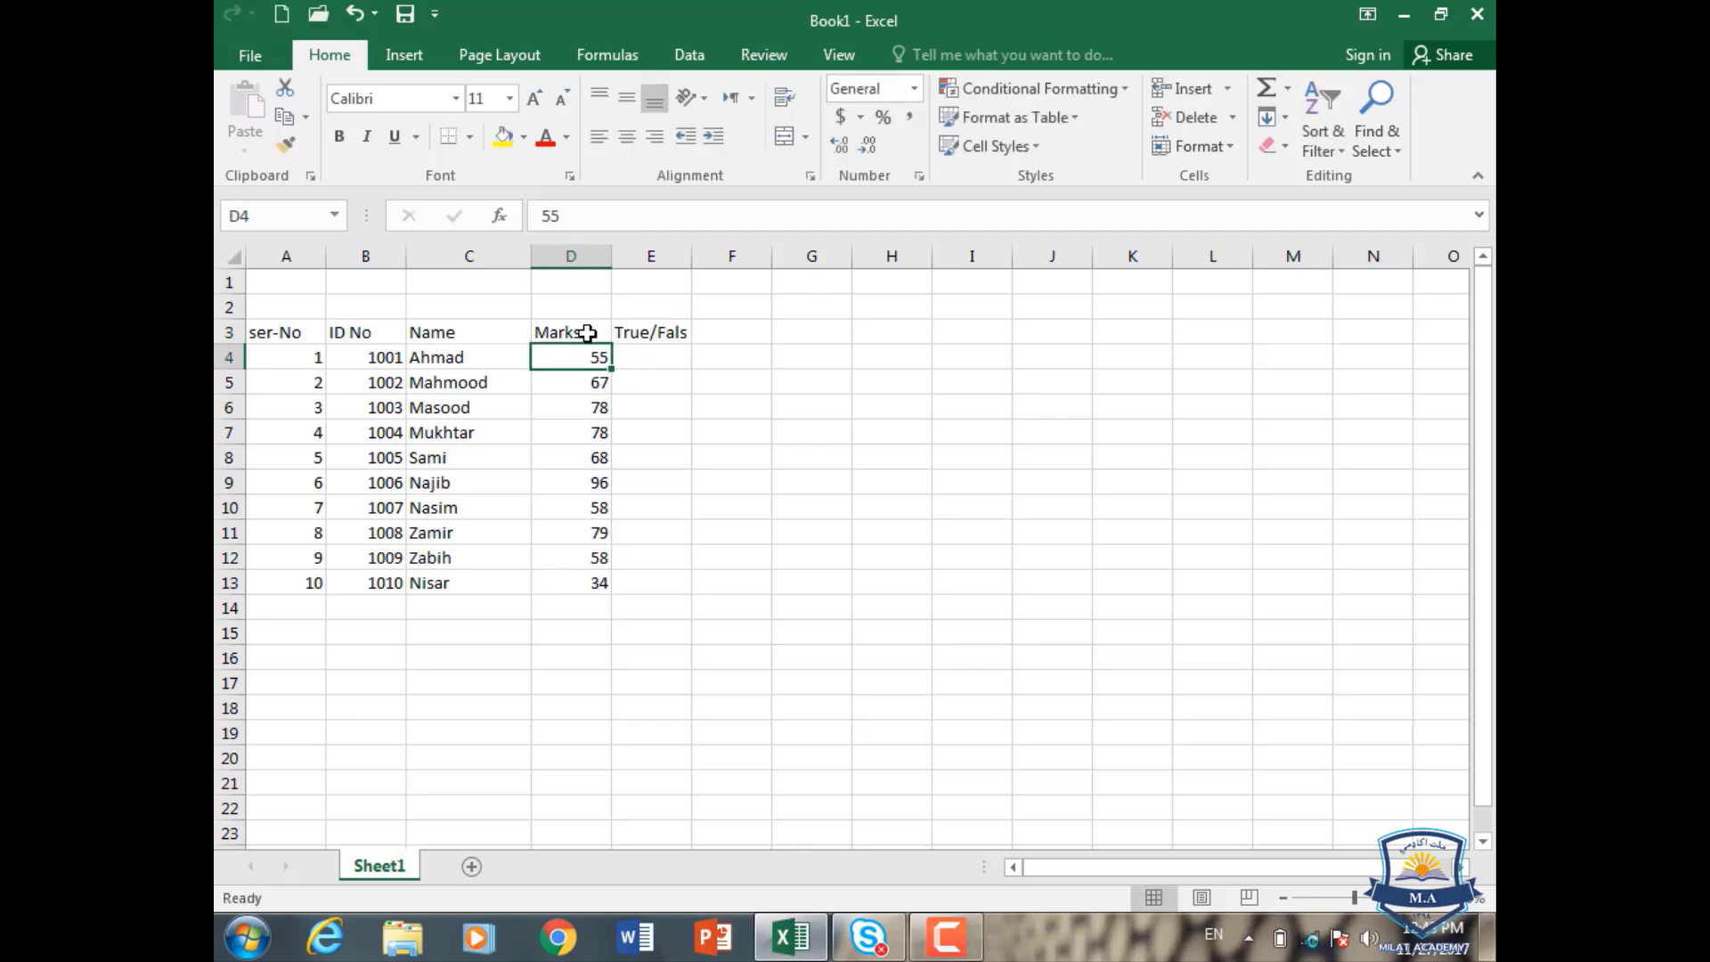
- Apply a Greater Than 50 conditional formatting rule to D3:D13 with Green Fill with Dark Green Text
left_click_drag(579, 332, 589, 585)
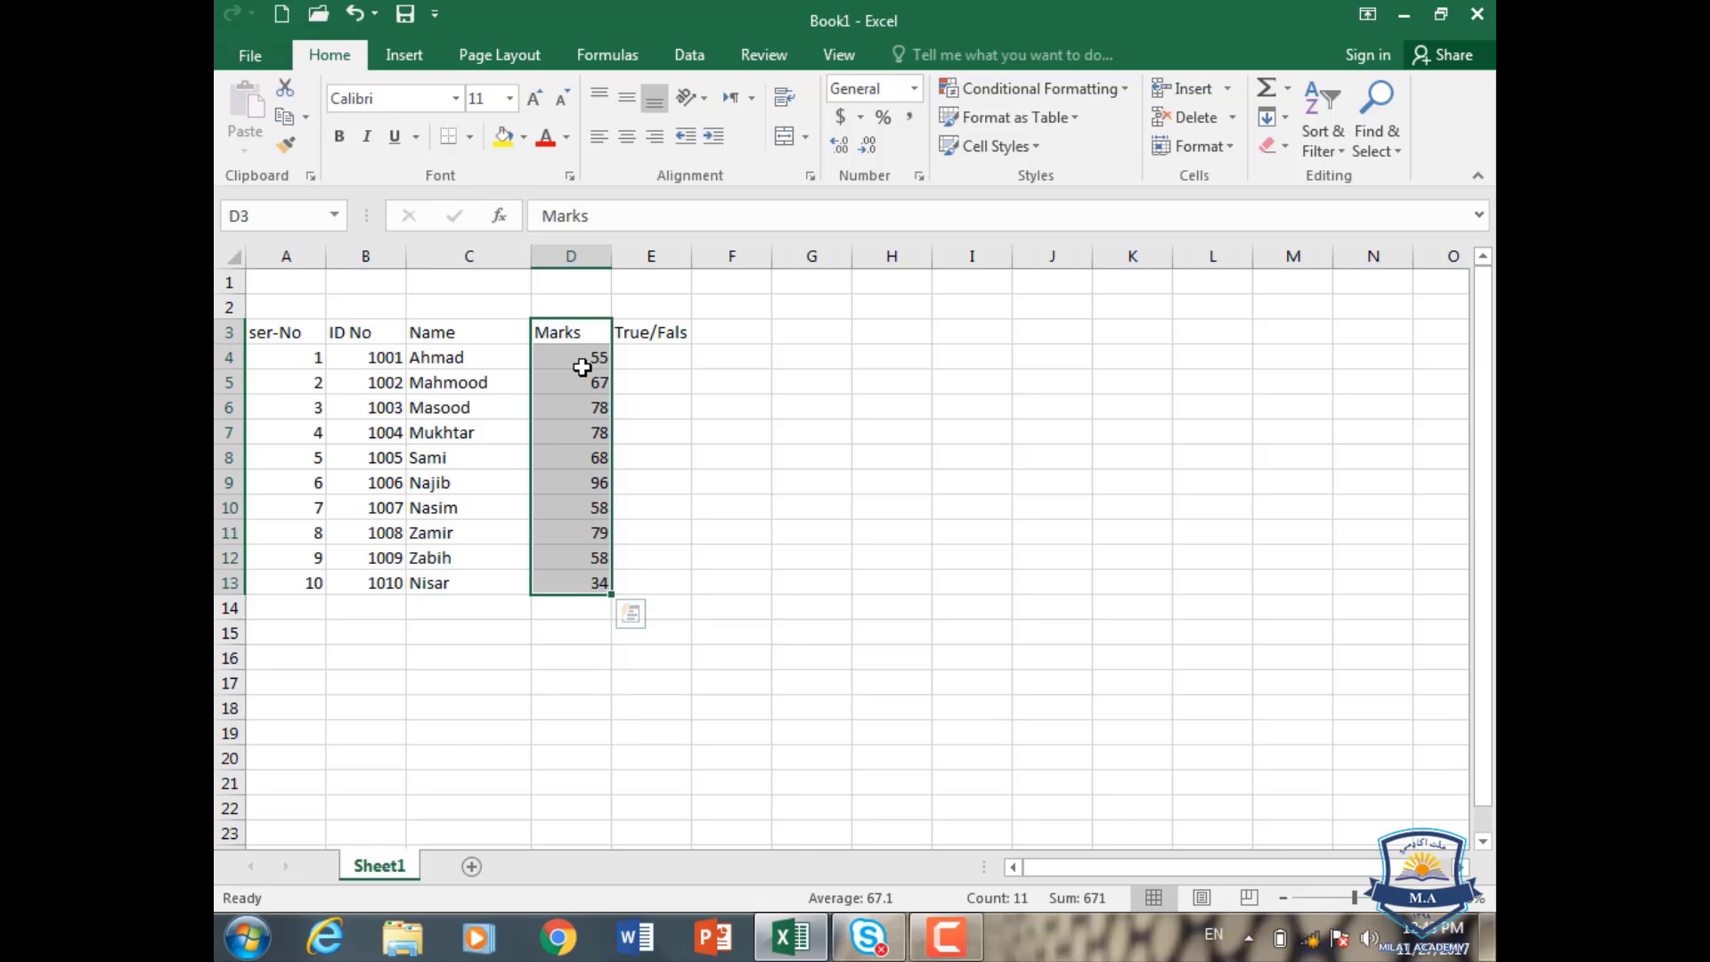
left_click(641, 356)
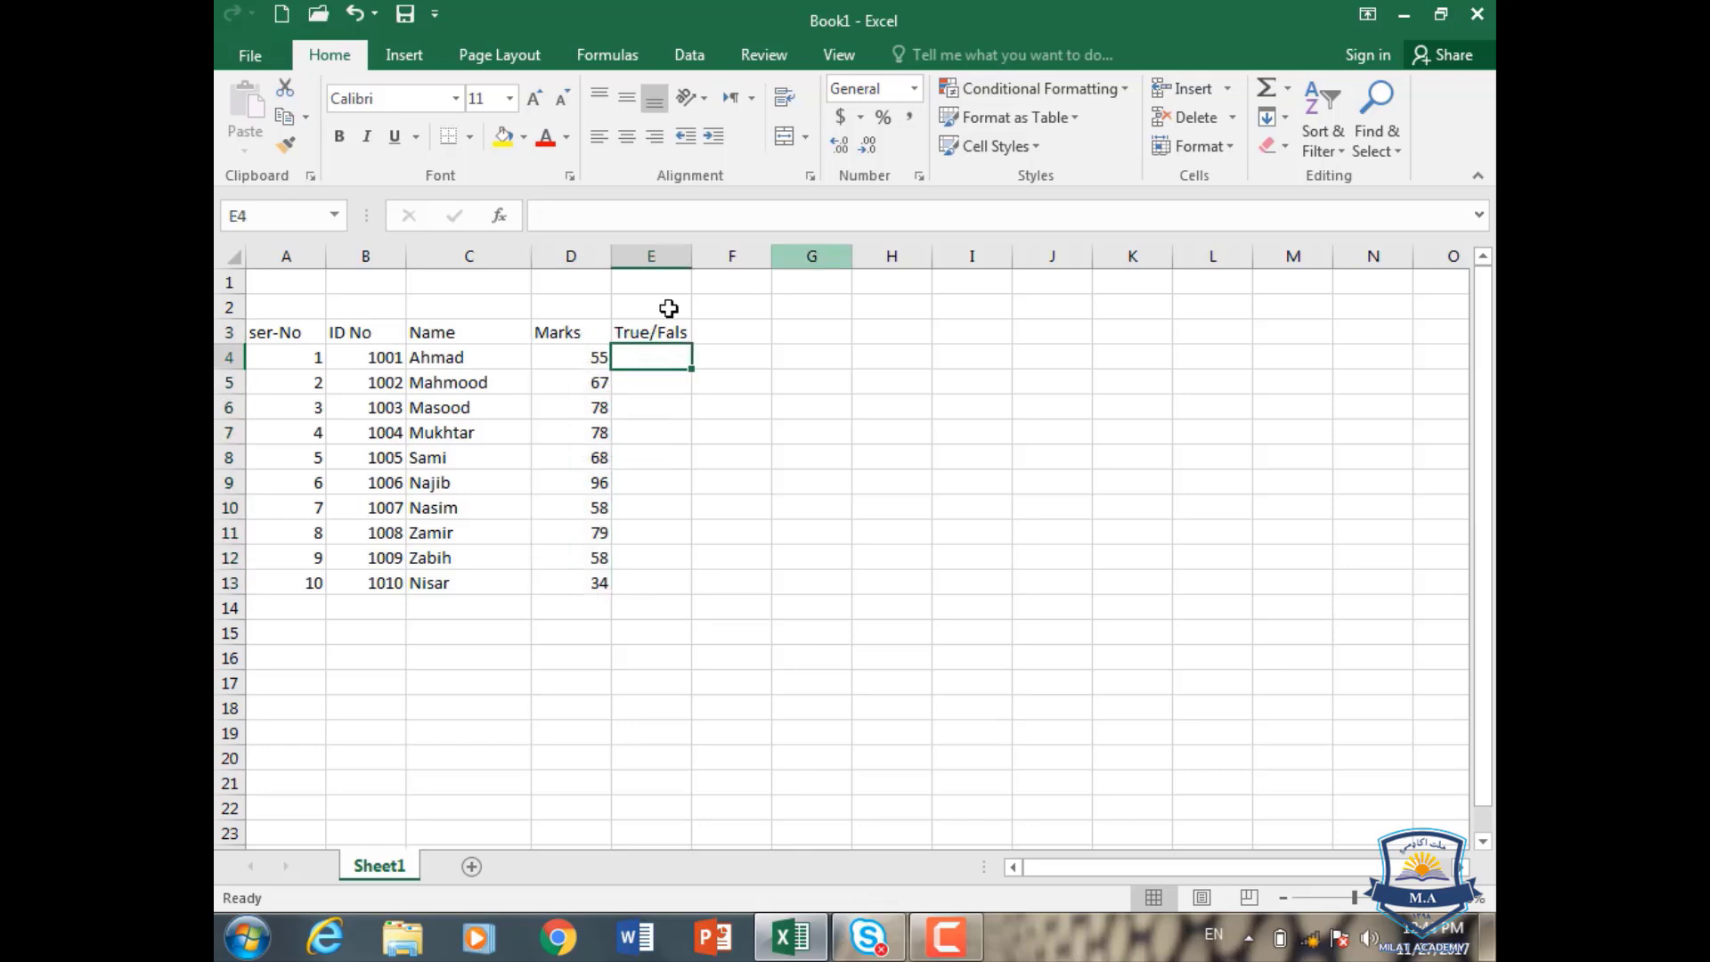
left_click_drag(565, 336, 558, 581)
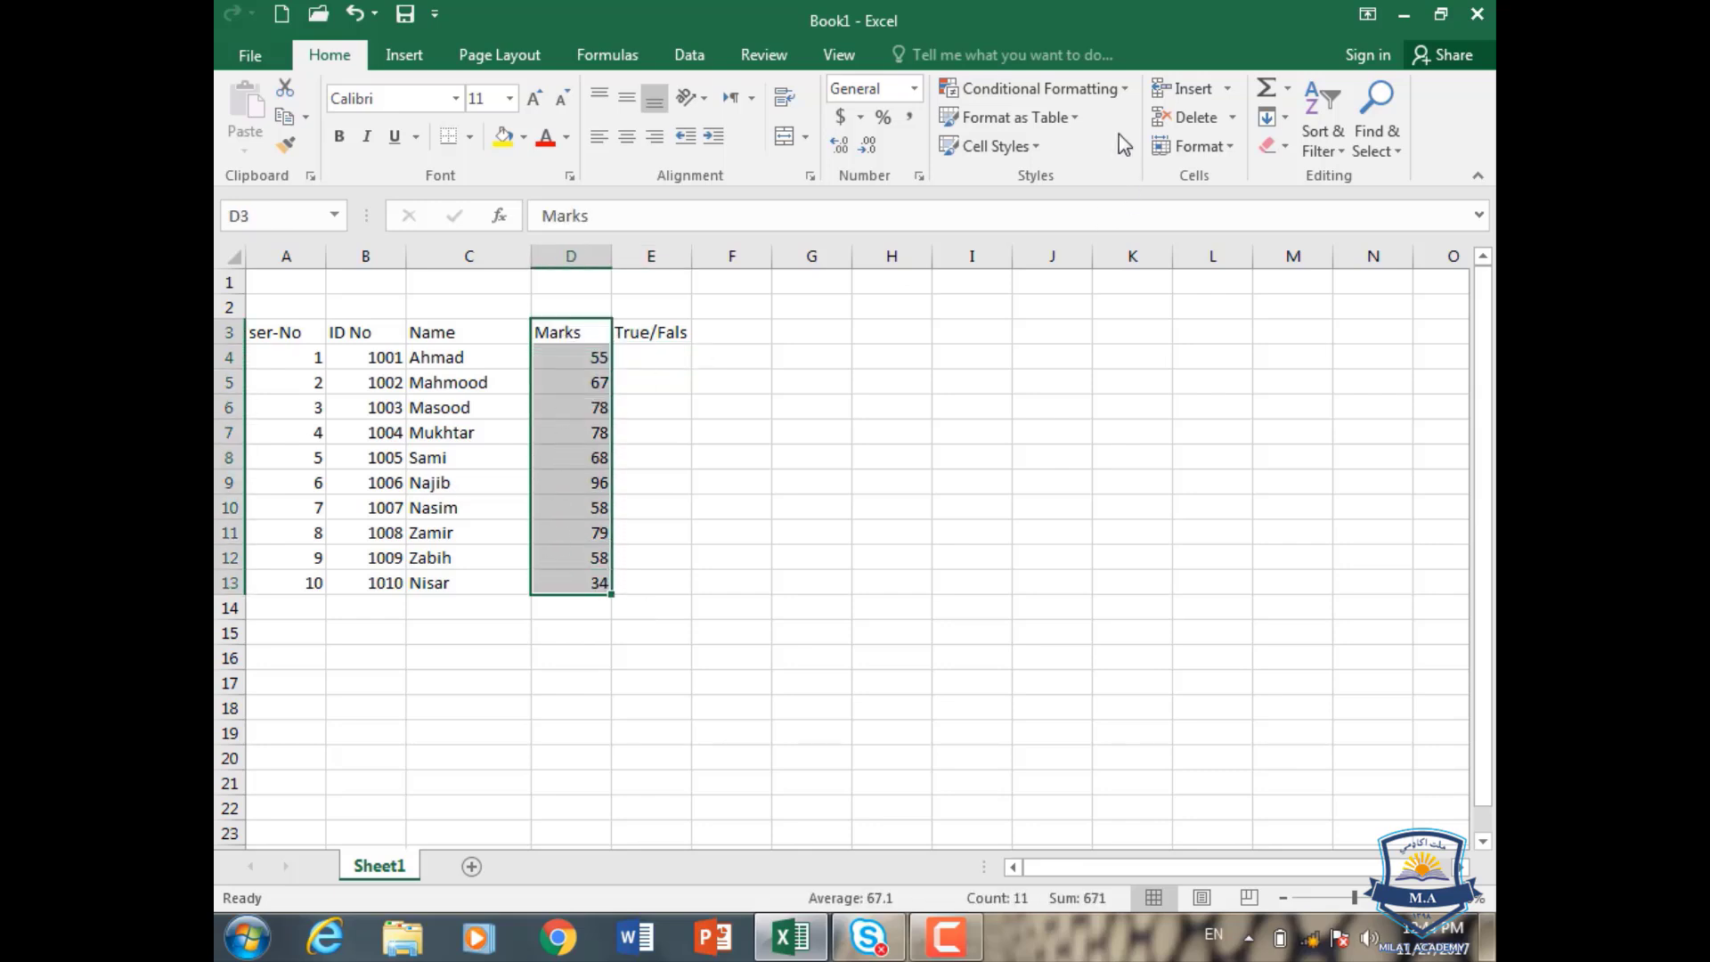
left_click(1119, 90)
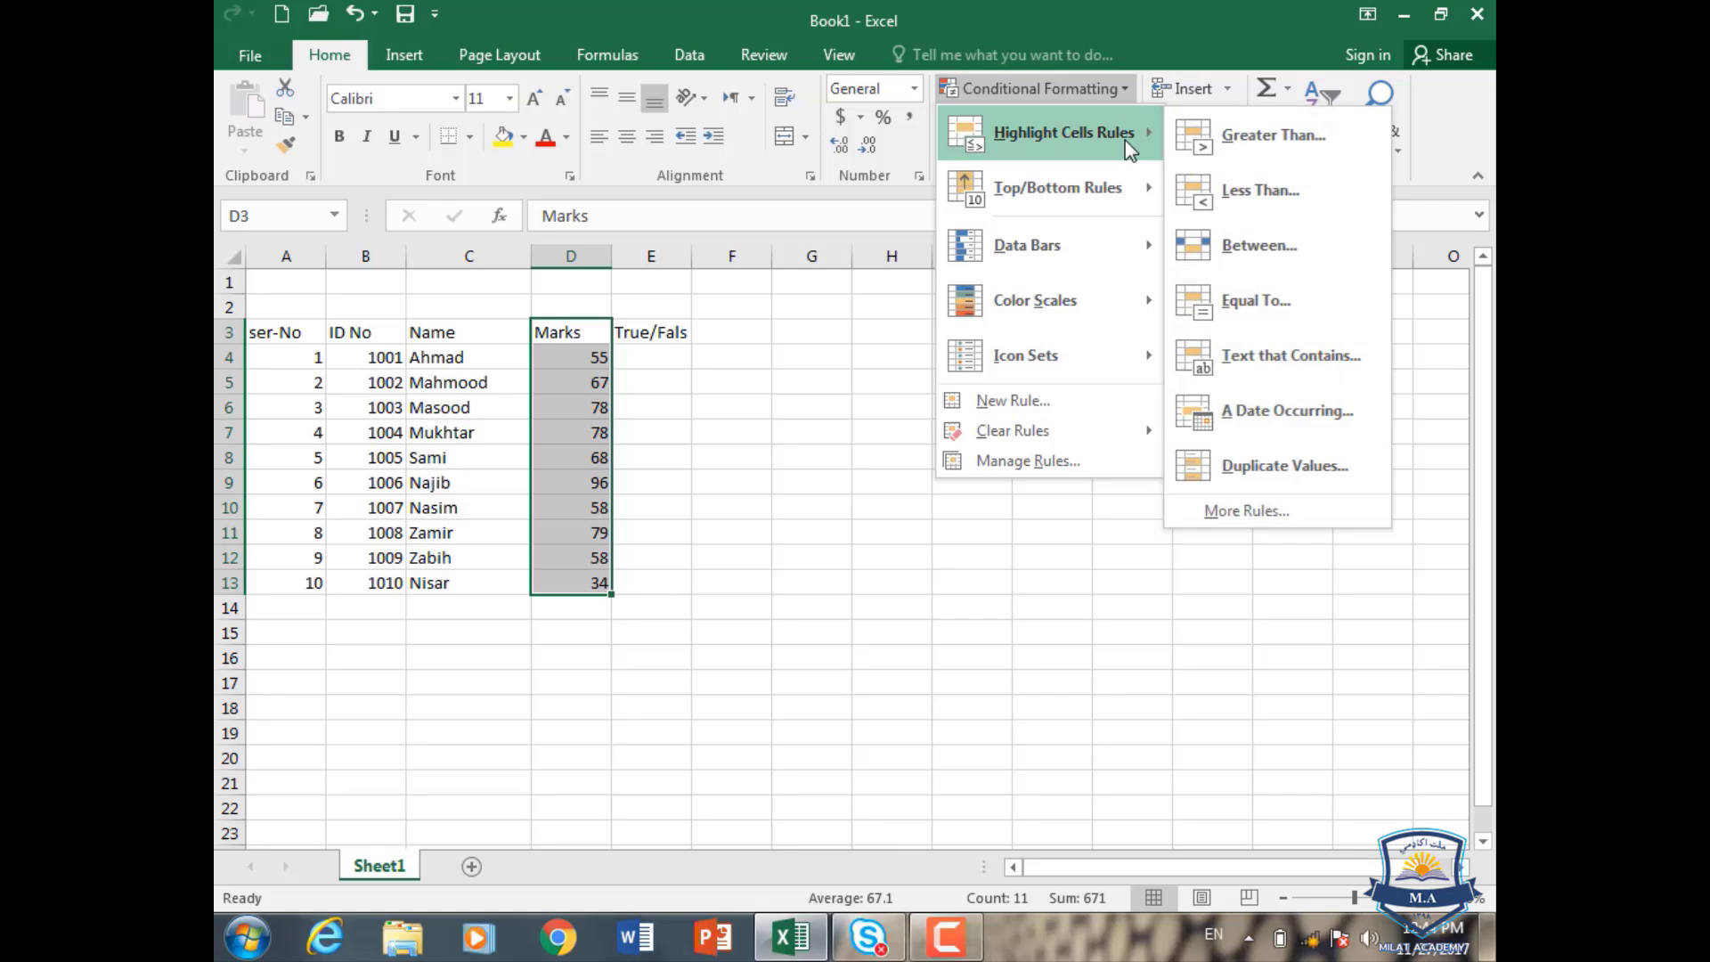
left_click(1227, 148)
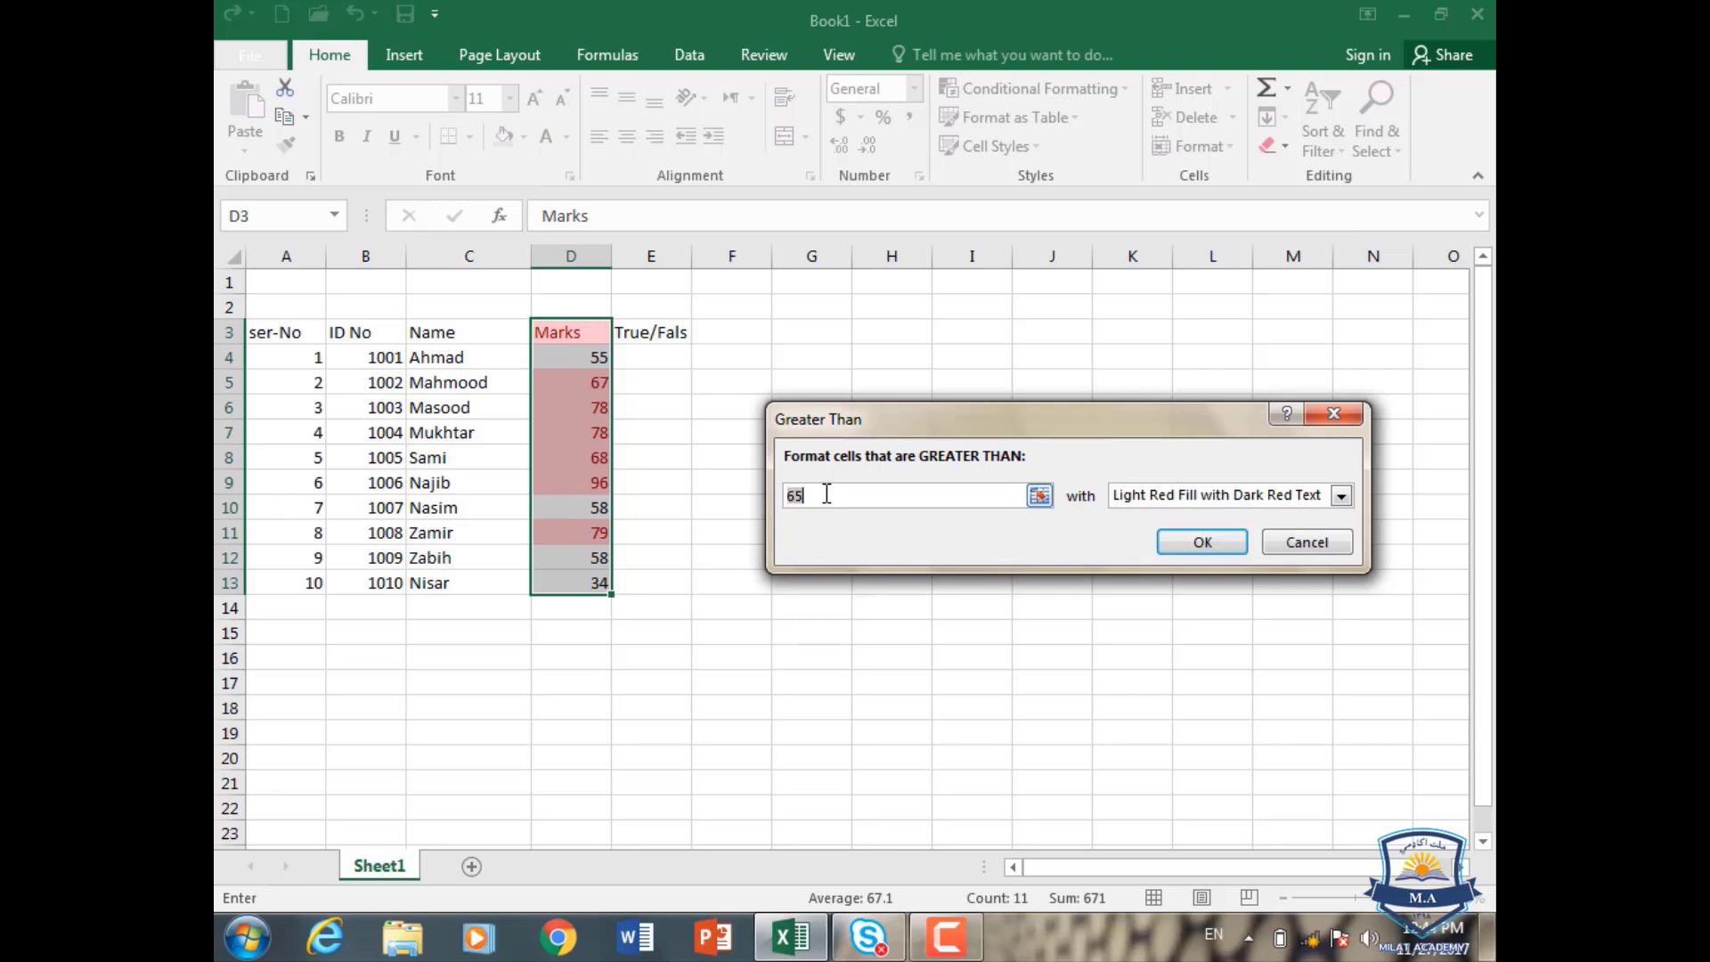
type("50")
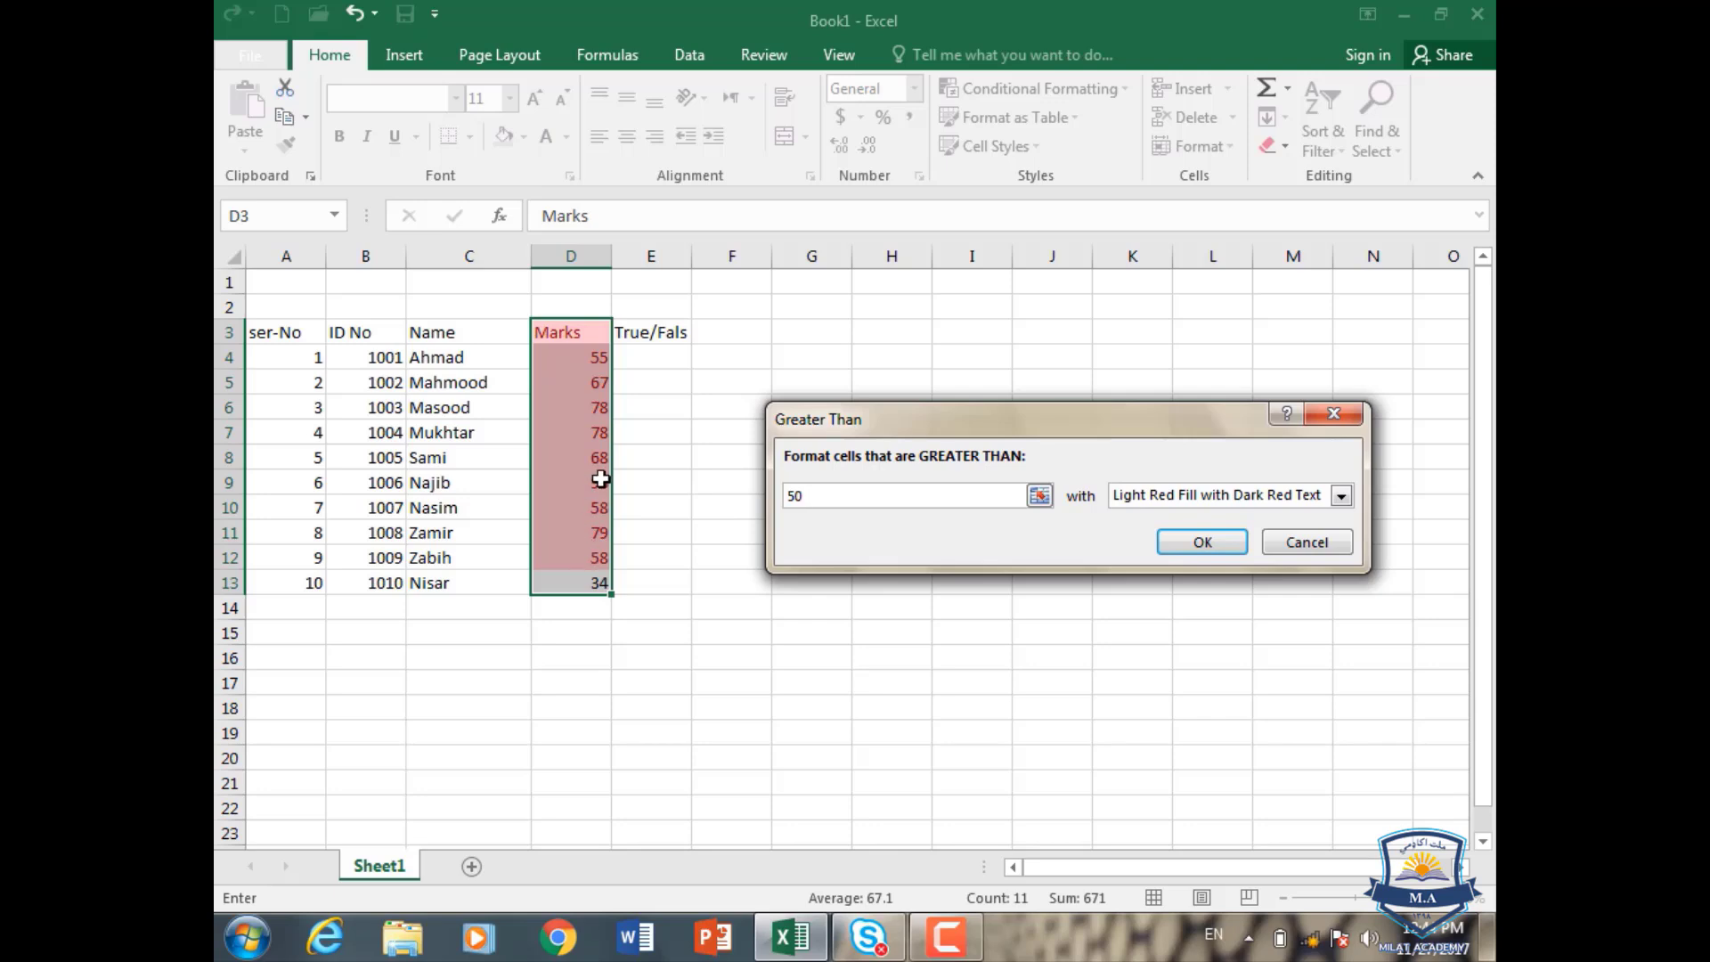
left_click(1342, 497)
left_click(1257, 552)
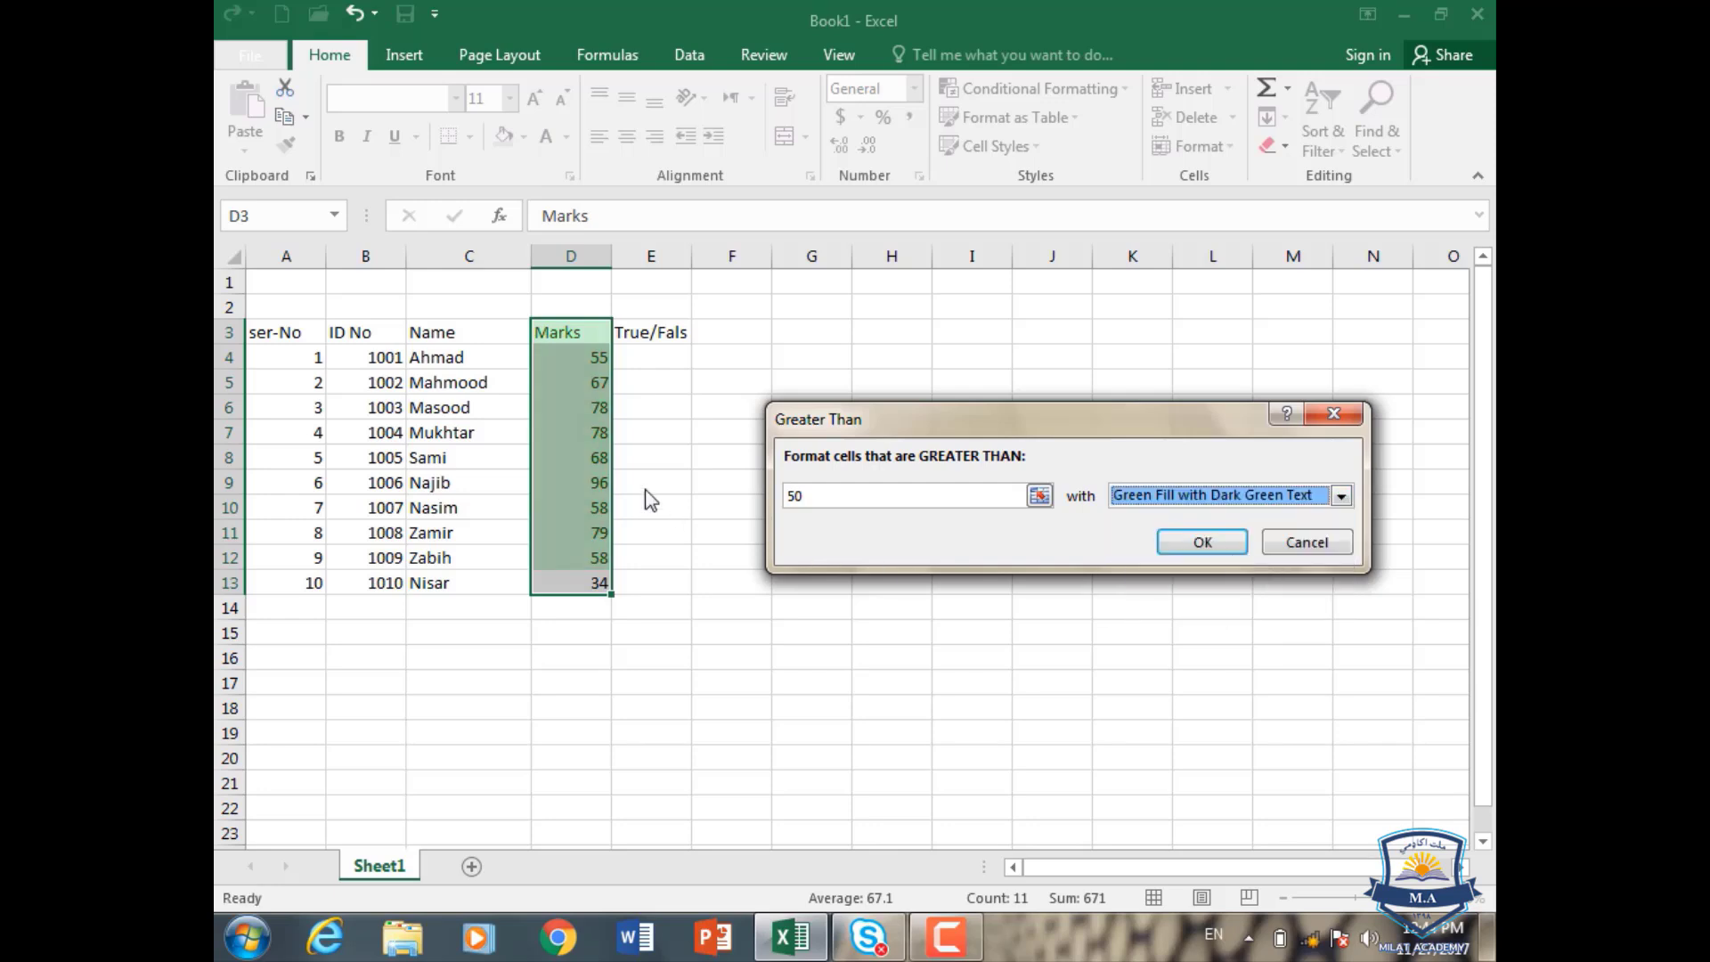
left_click(1204, 544)
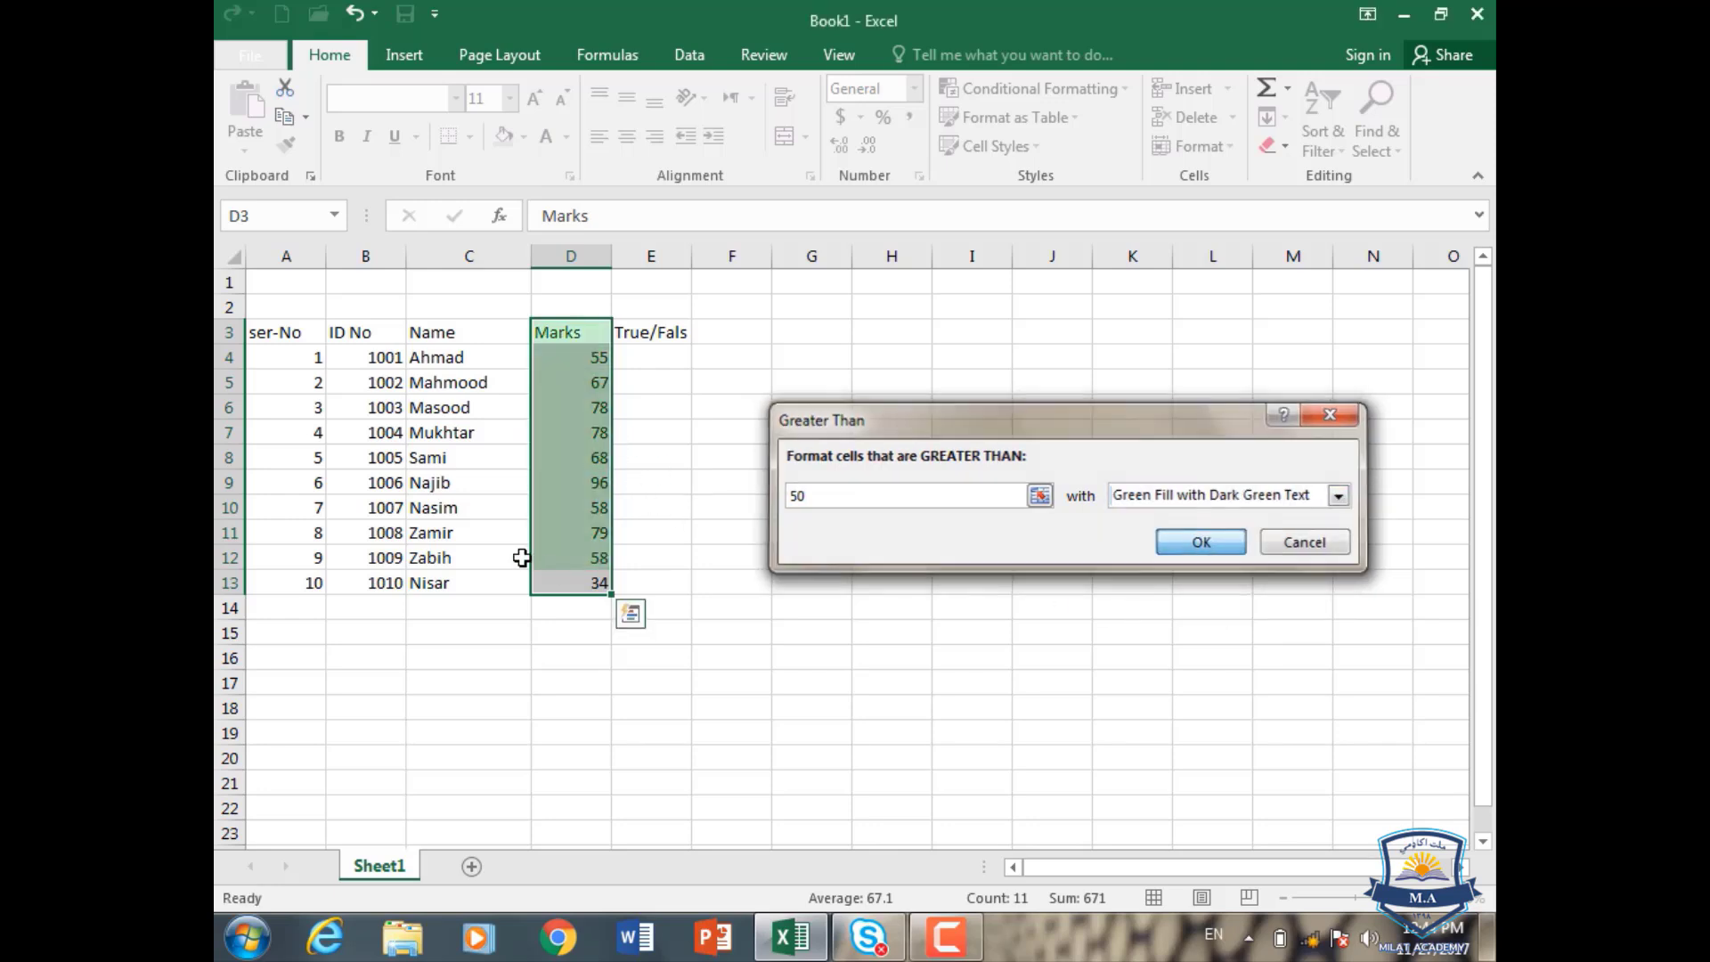
left_click(676, 565)
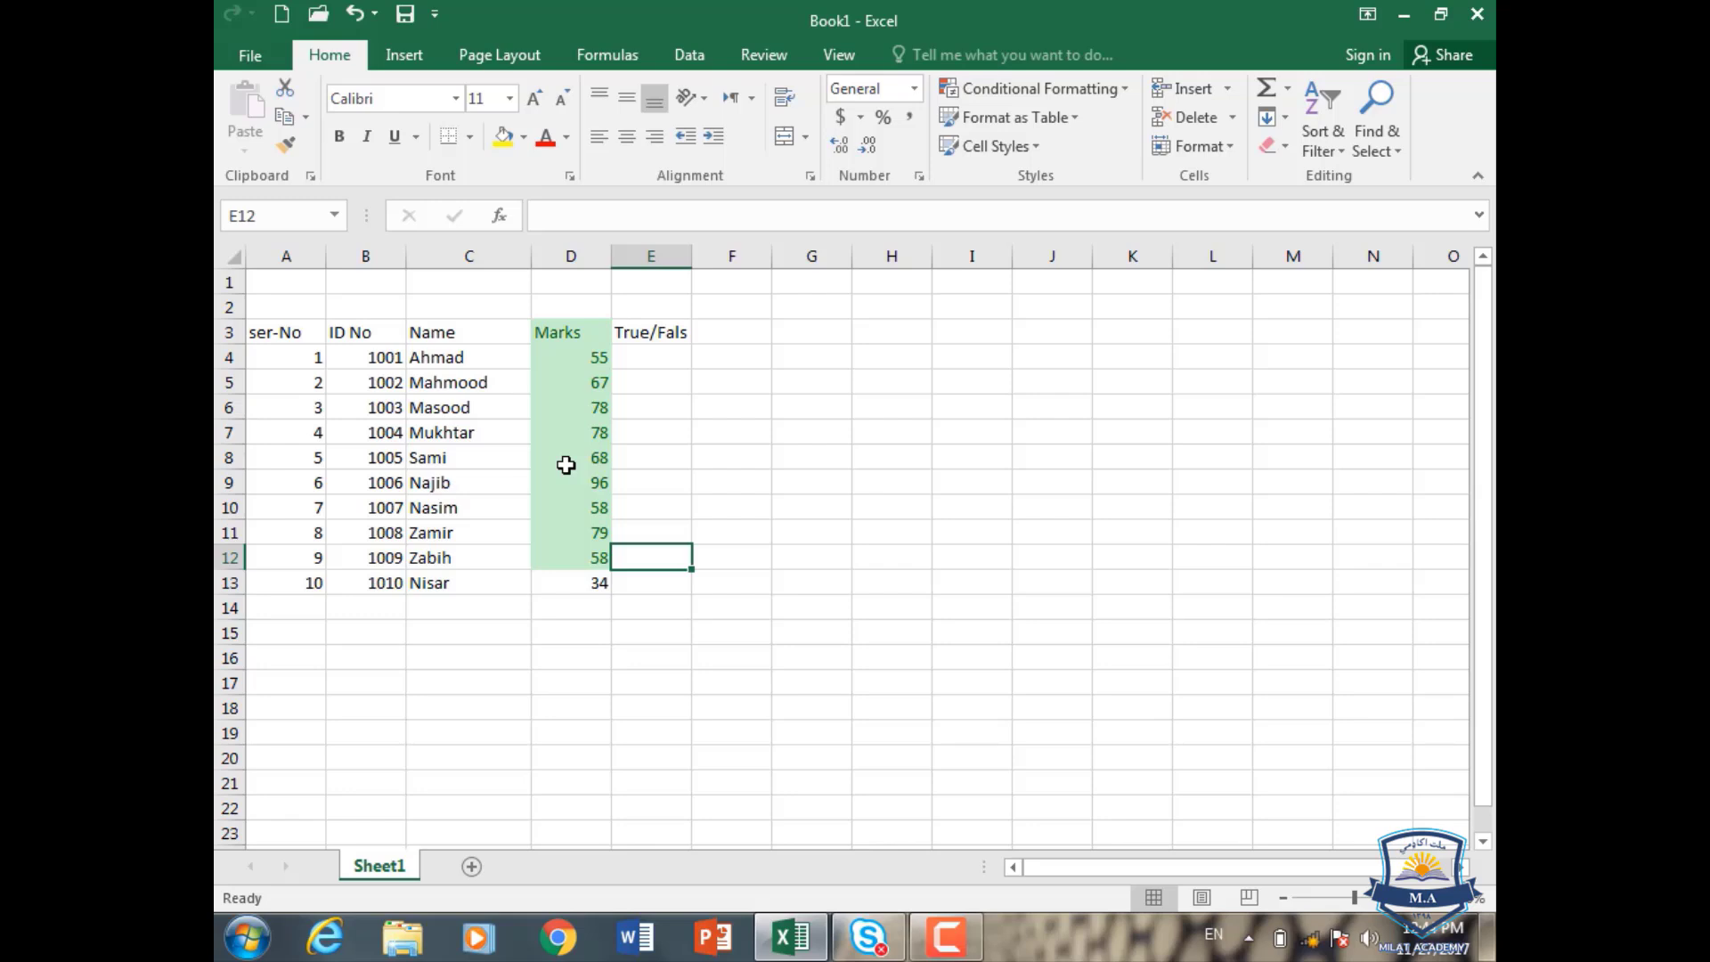
- Preview the Less Than highlighting rule on the marks range D3:D13 and cancel it
left_click_drag(563, 333, 556, 581)
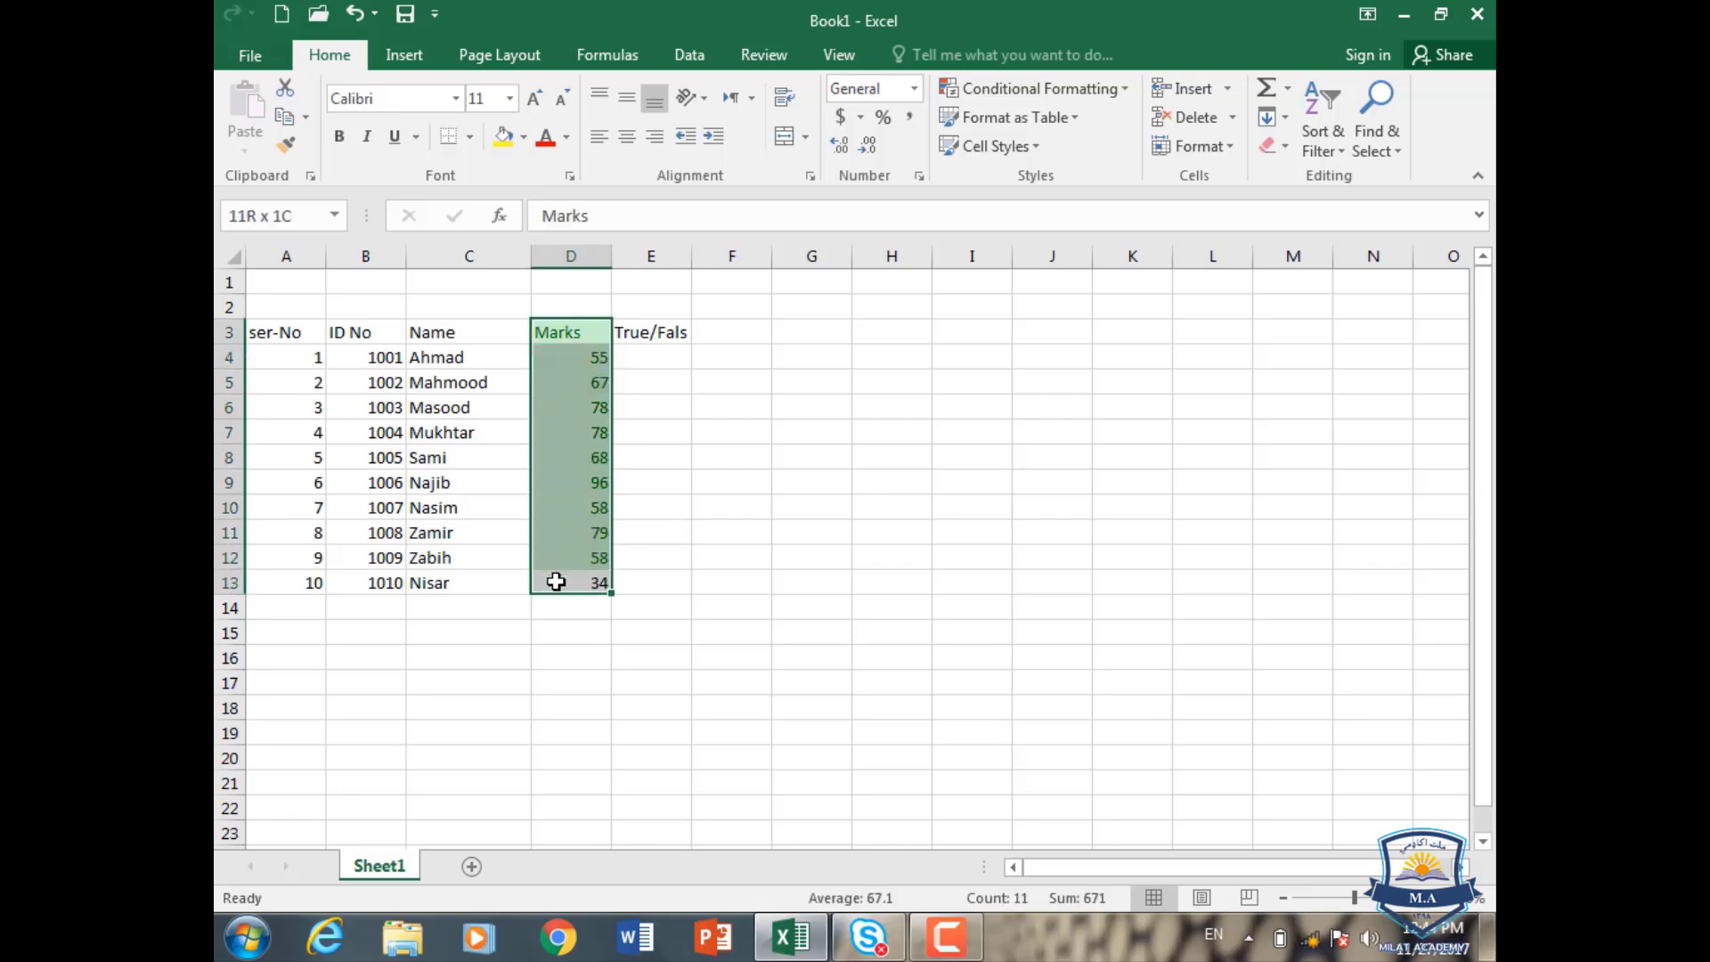
left_click(1037, 89)
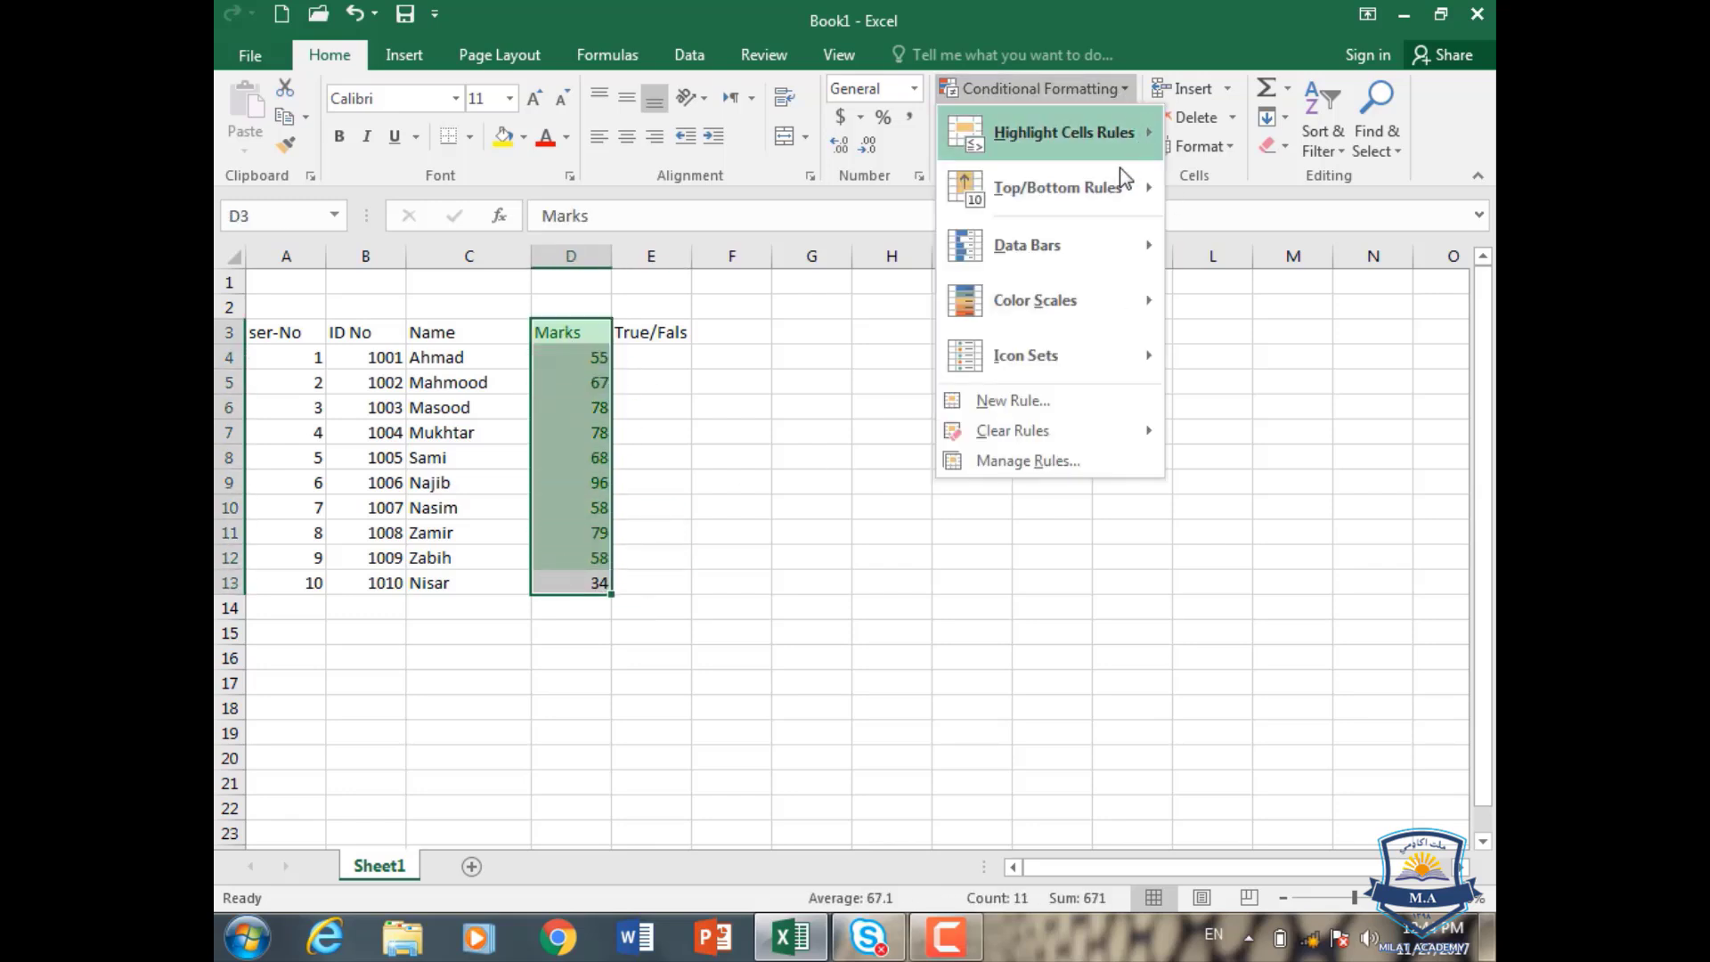
mouse_move(1129, 137)
left_click(1215, 183)
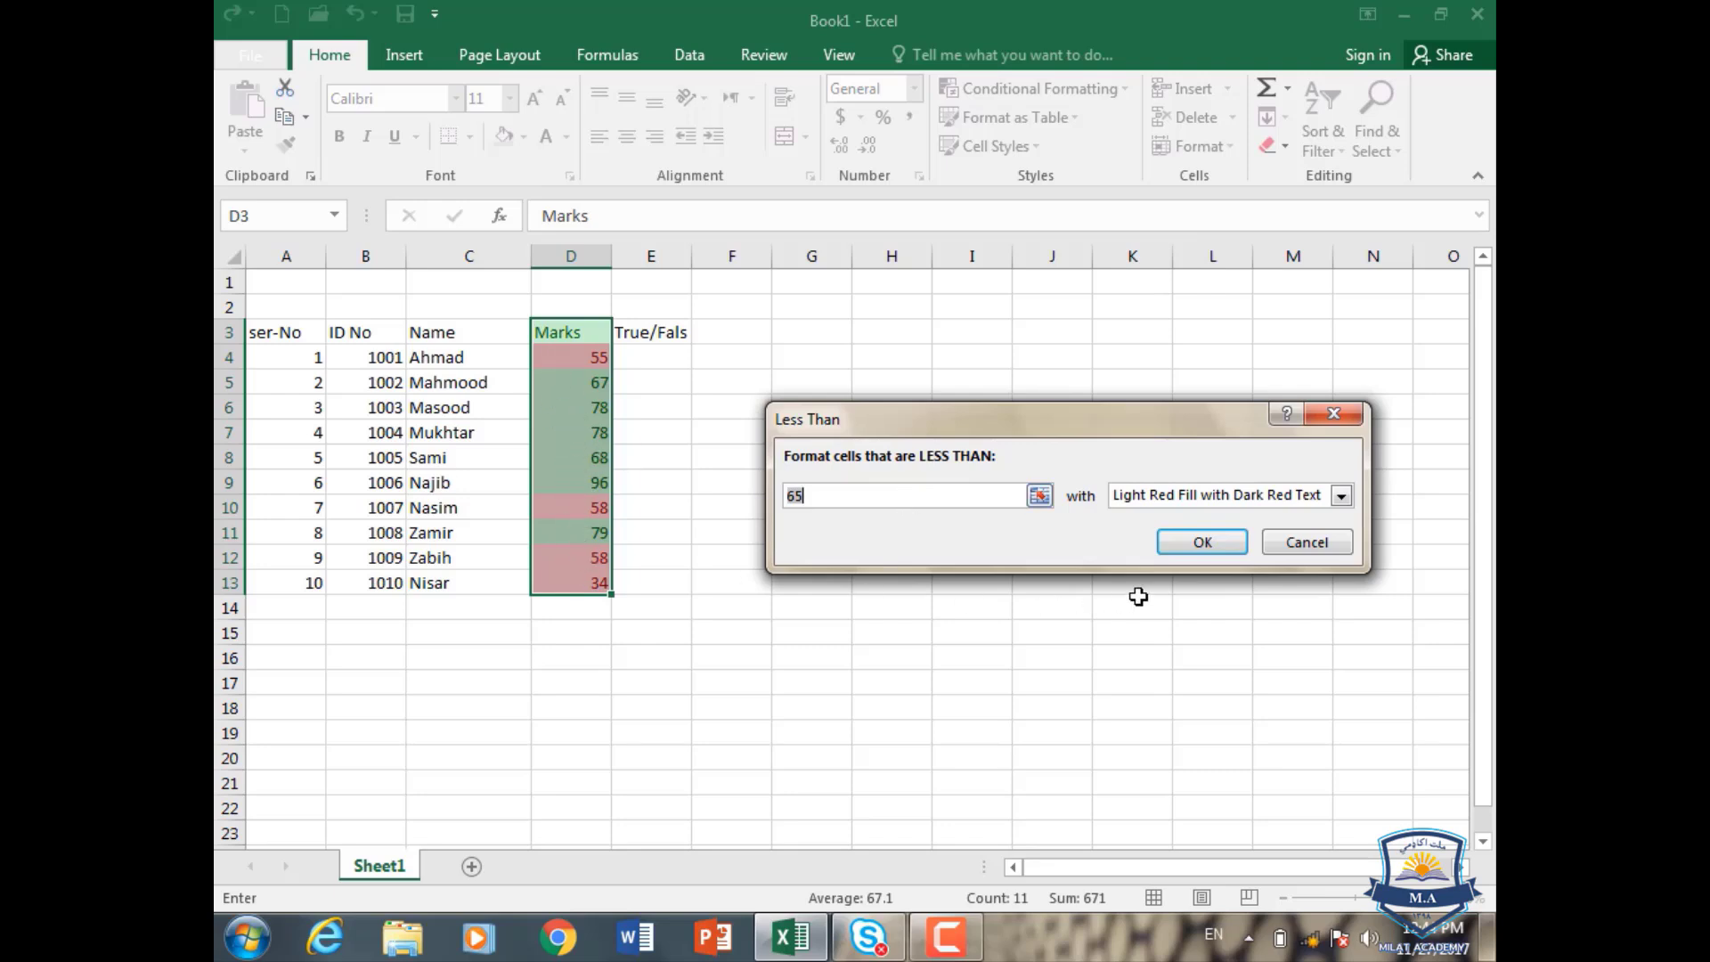
left_click(1291, 544)
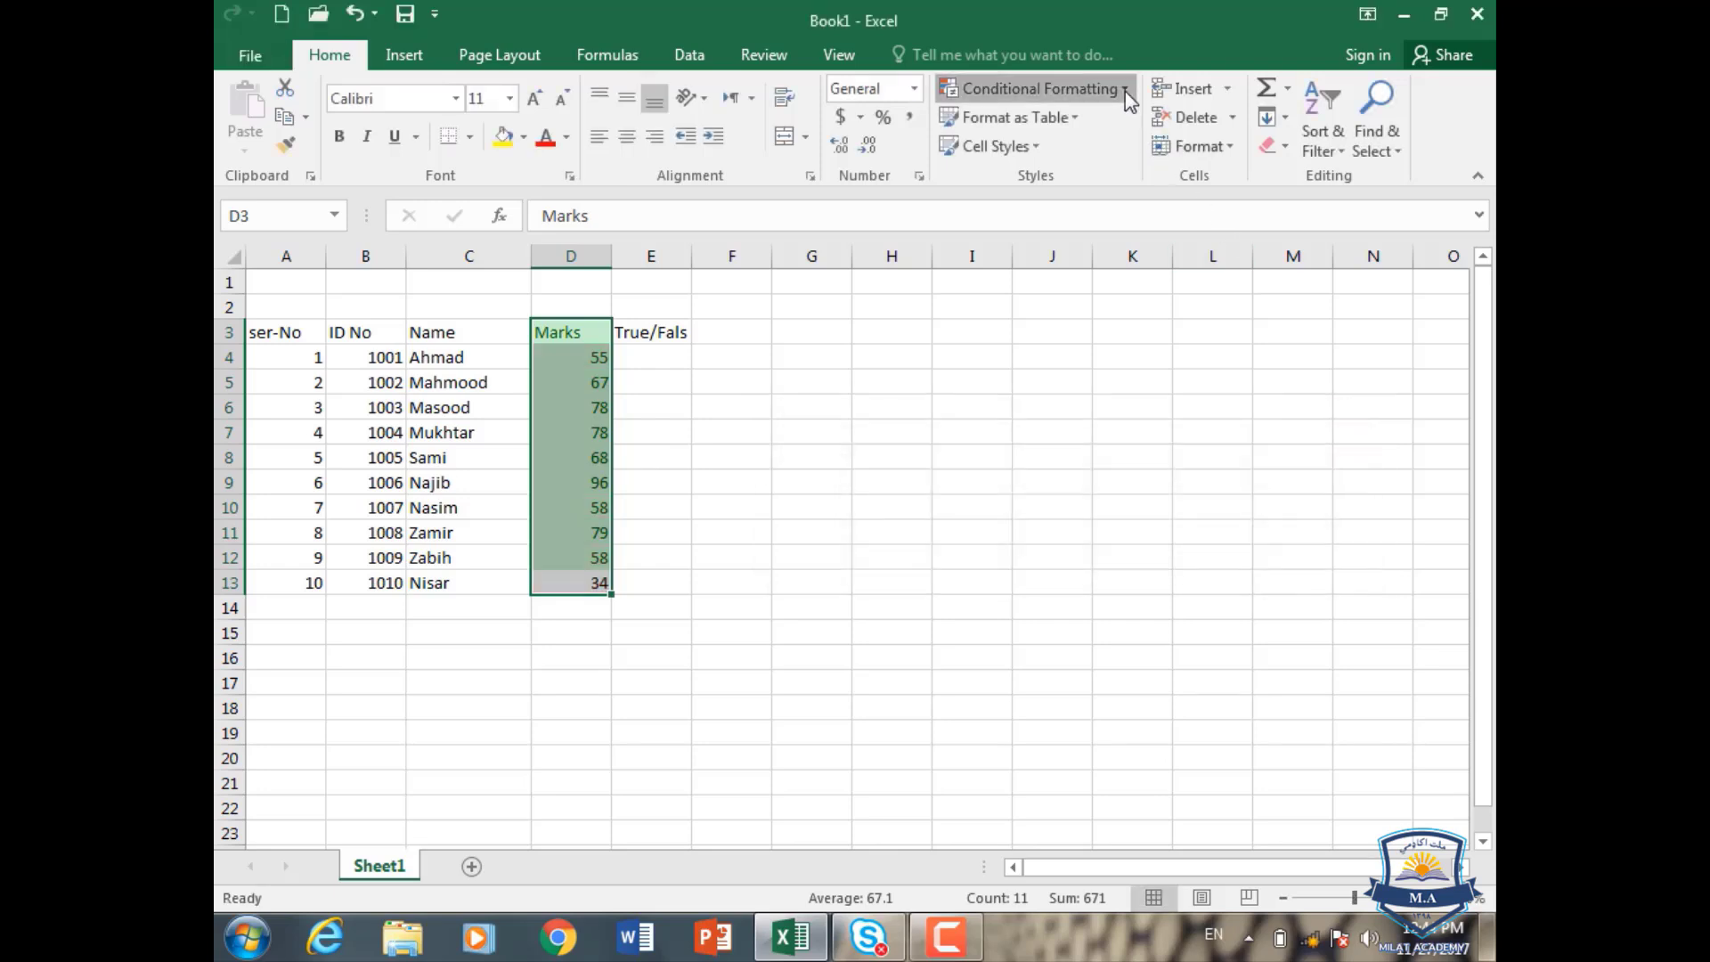
- Preview a Between highlighting rule for values from 50 to 60 on the marks range and cancel it
left_click(1125, 91)
mouse_move(1144, 134)
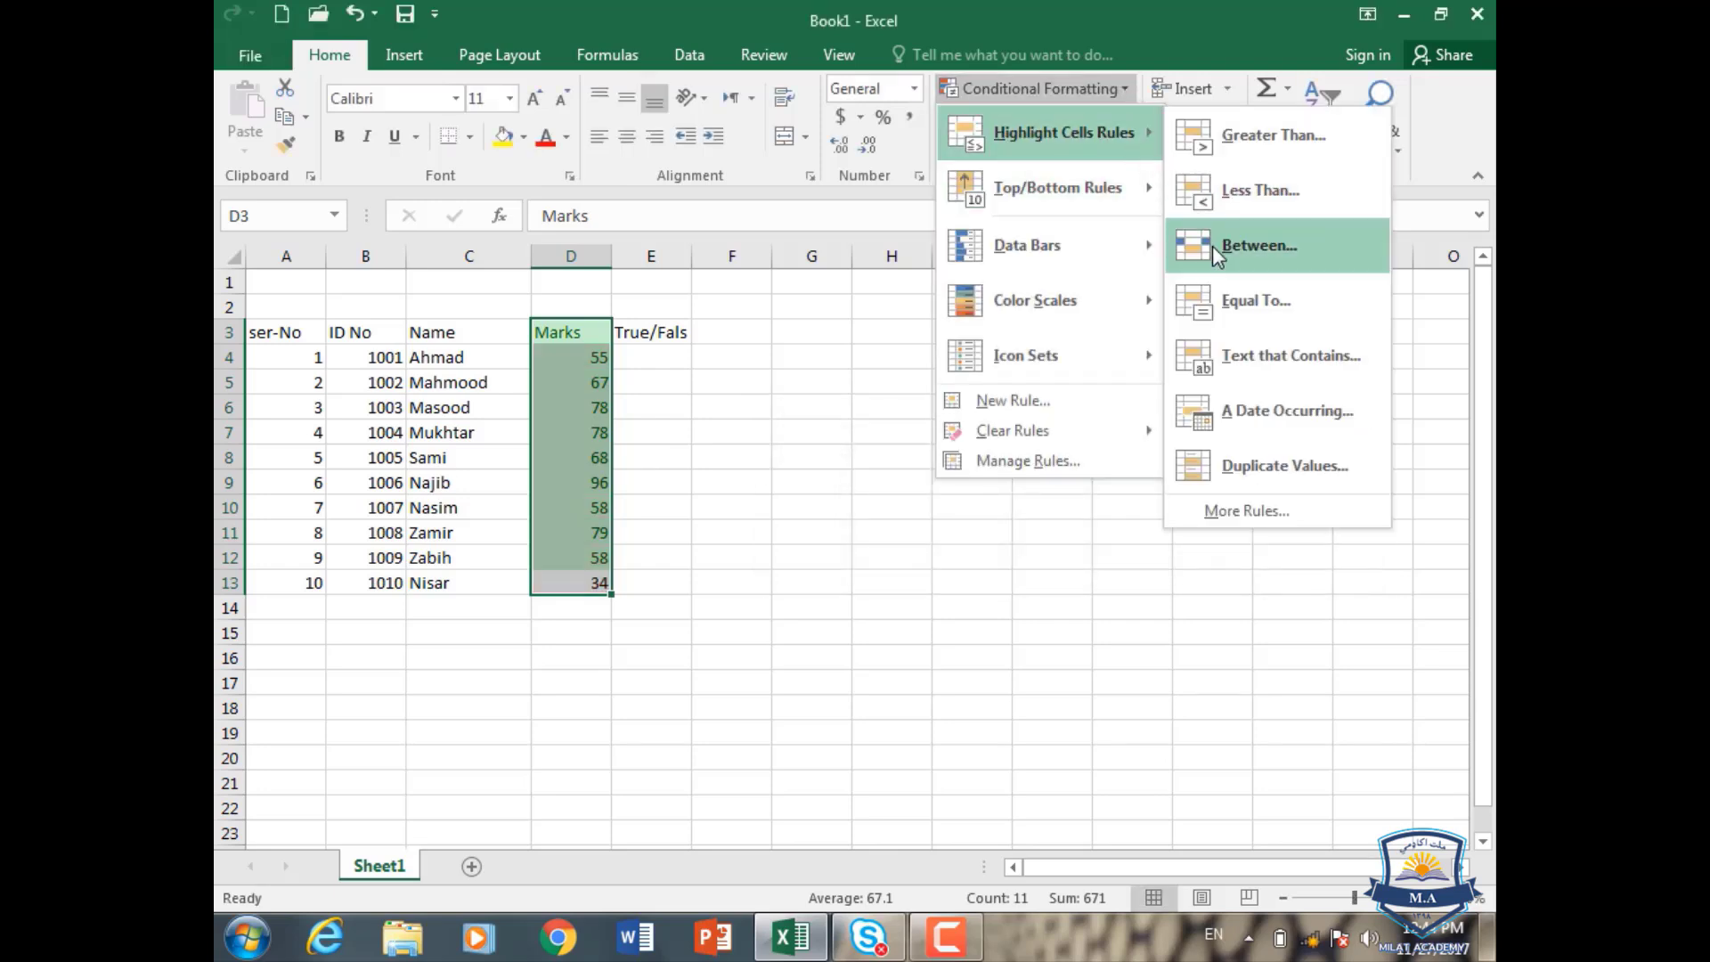
left_click(1211, 245)
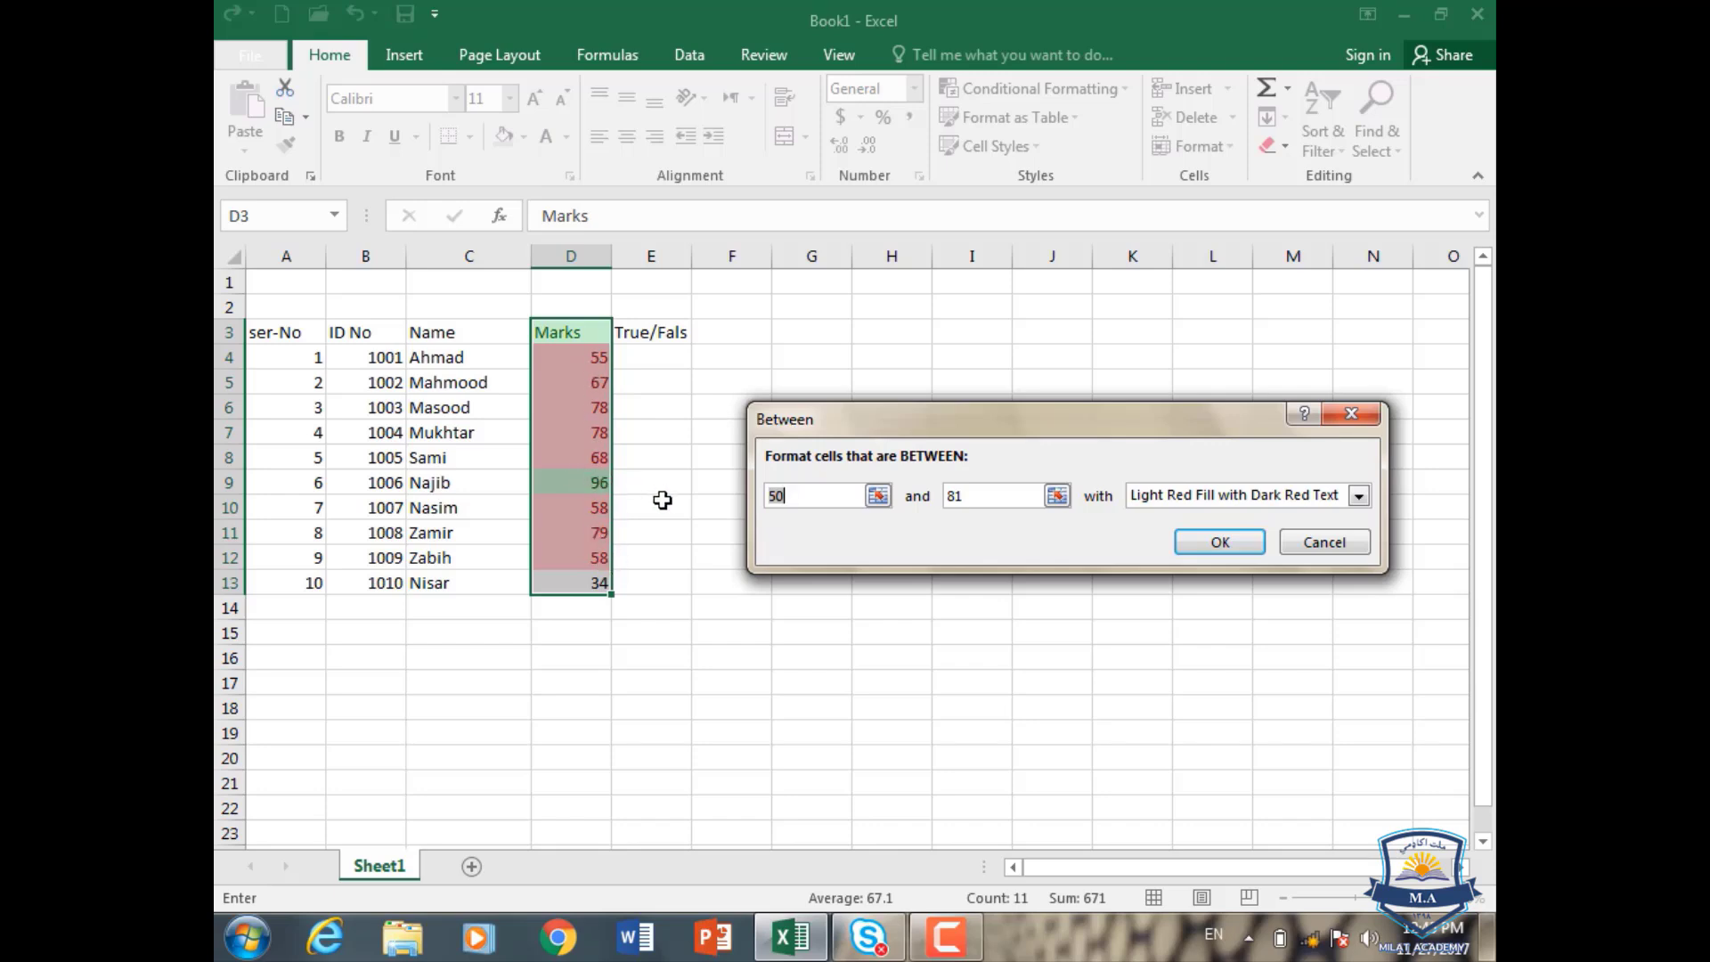
left_click(980, 505)
key("BackSpace")
key("BackSpace")
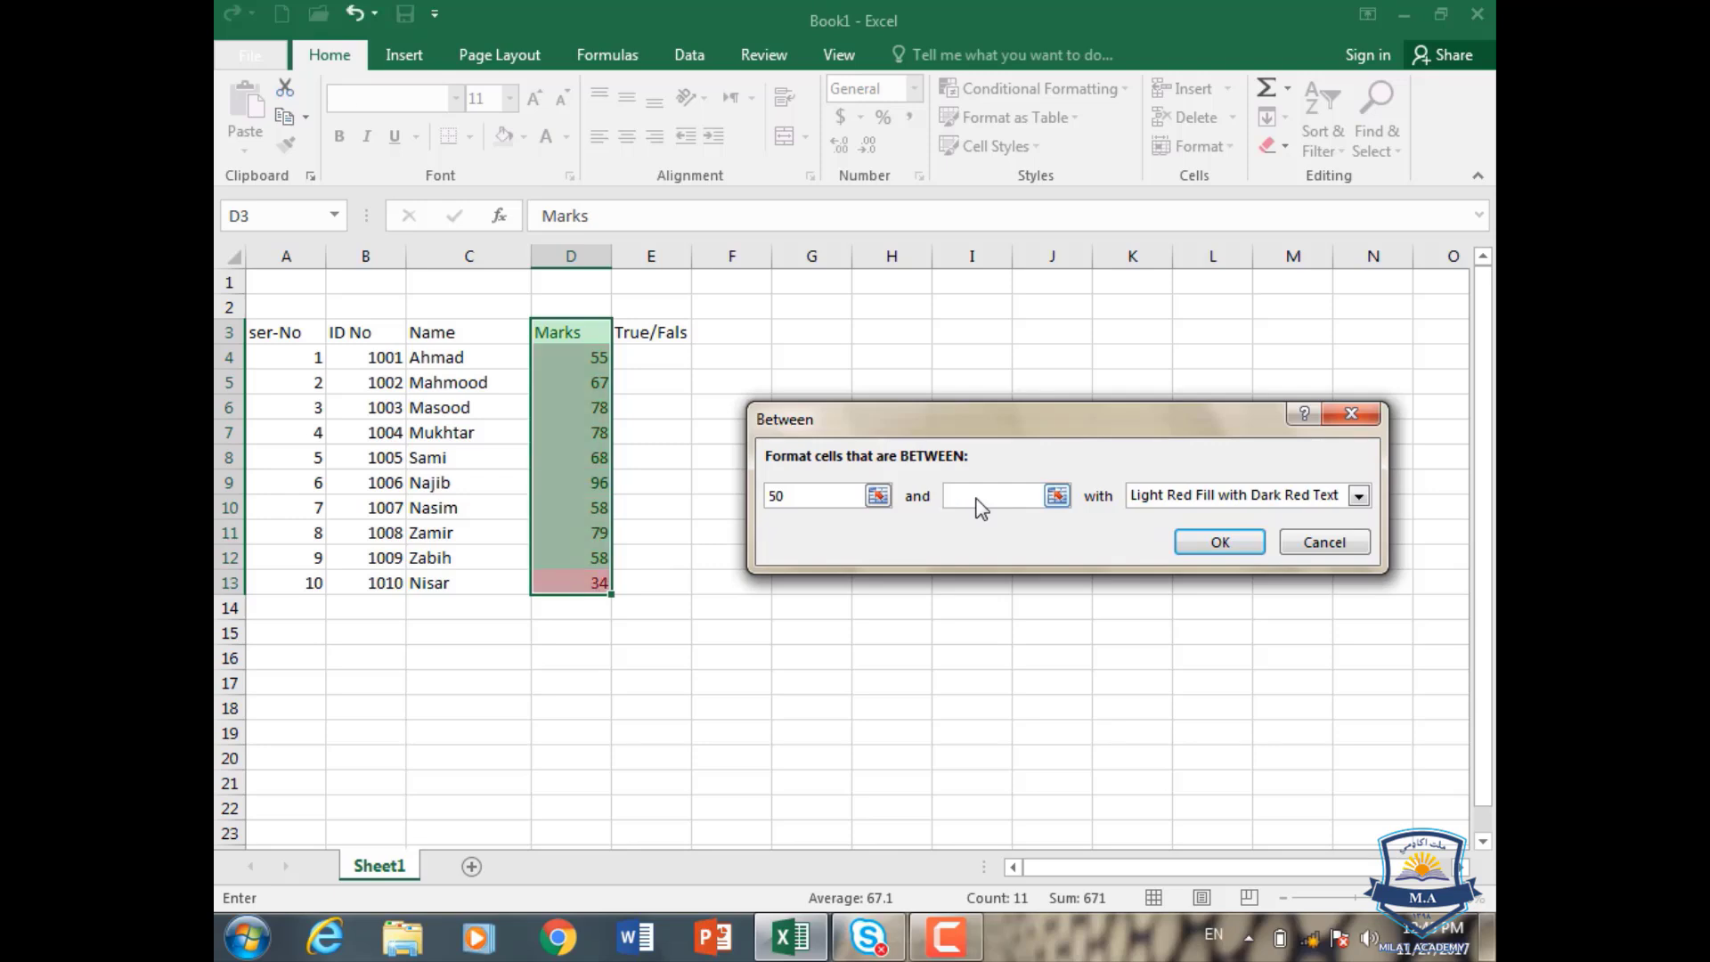
type("60")
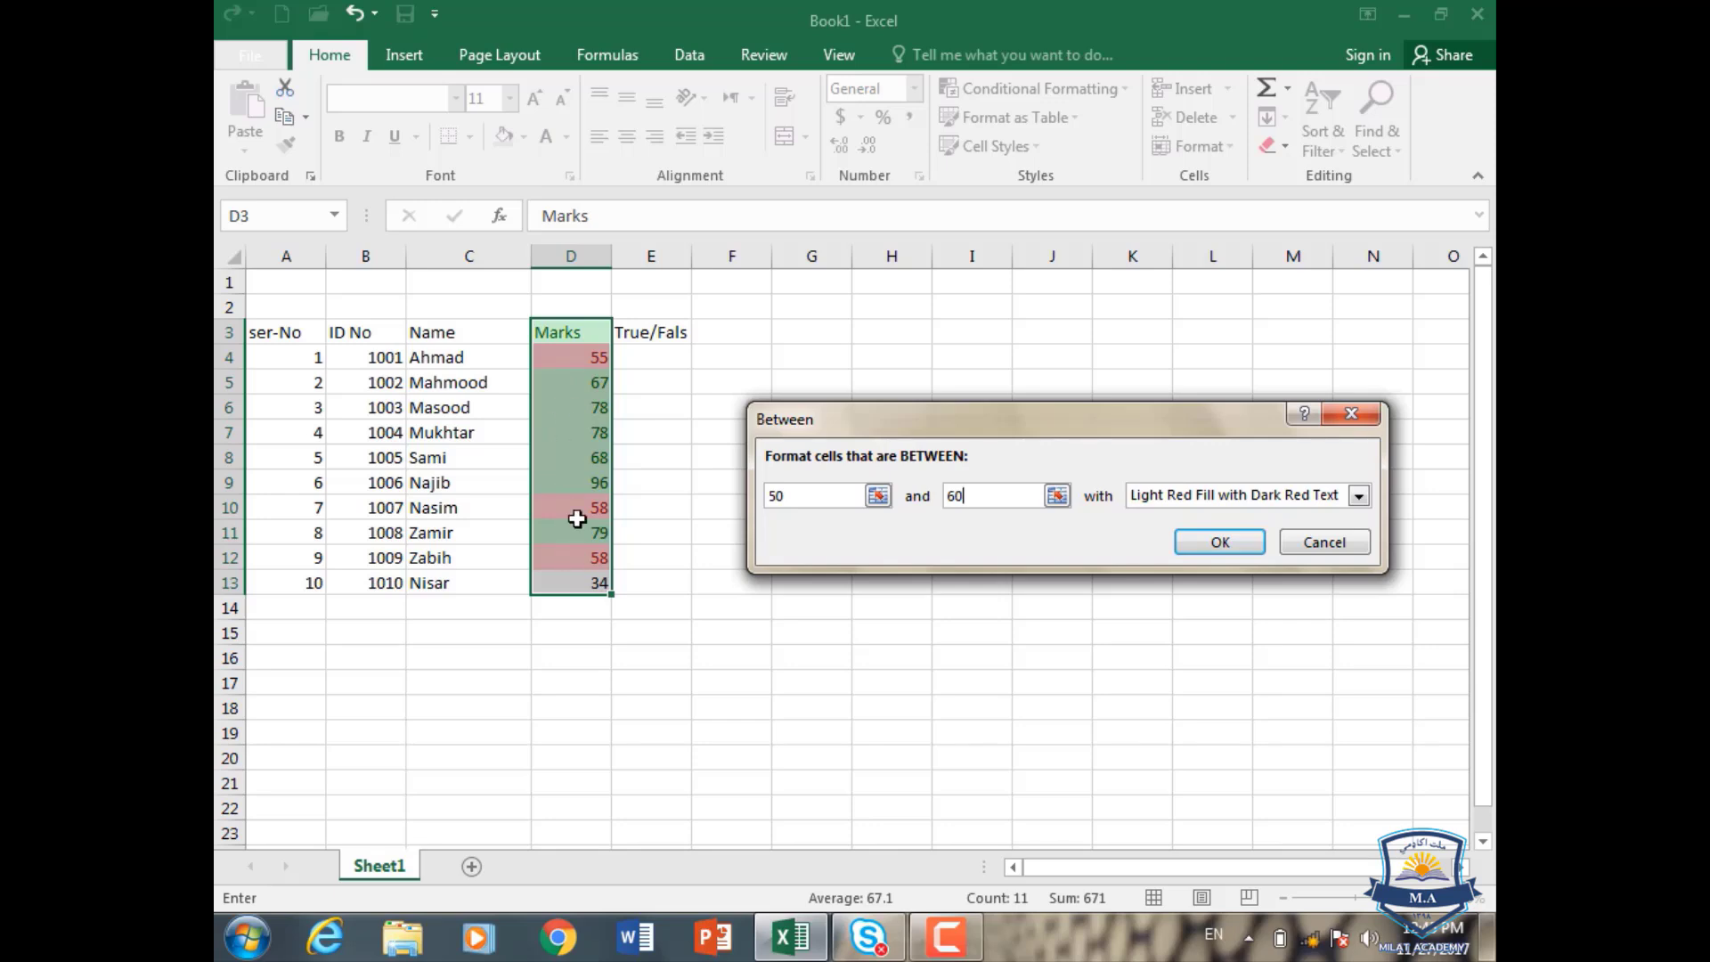
left_click(1323, 542)
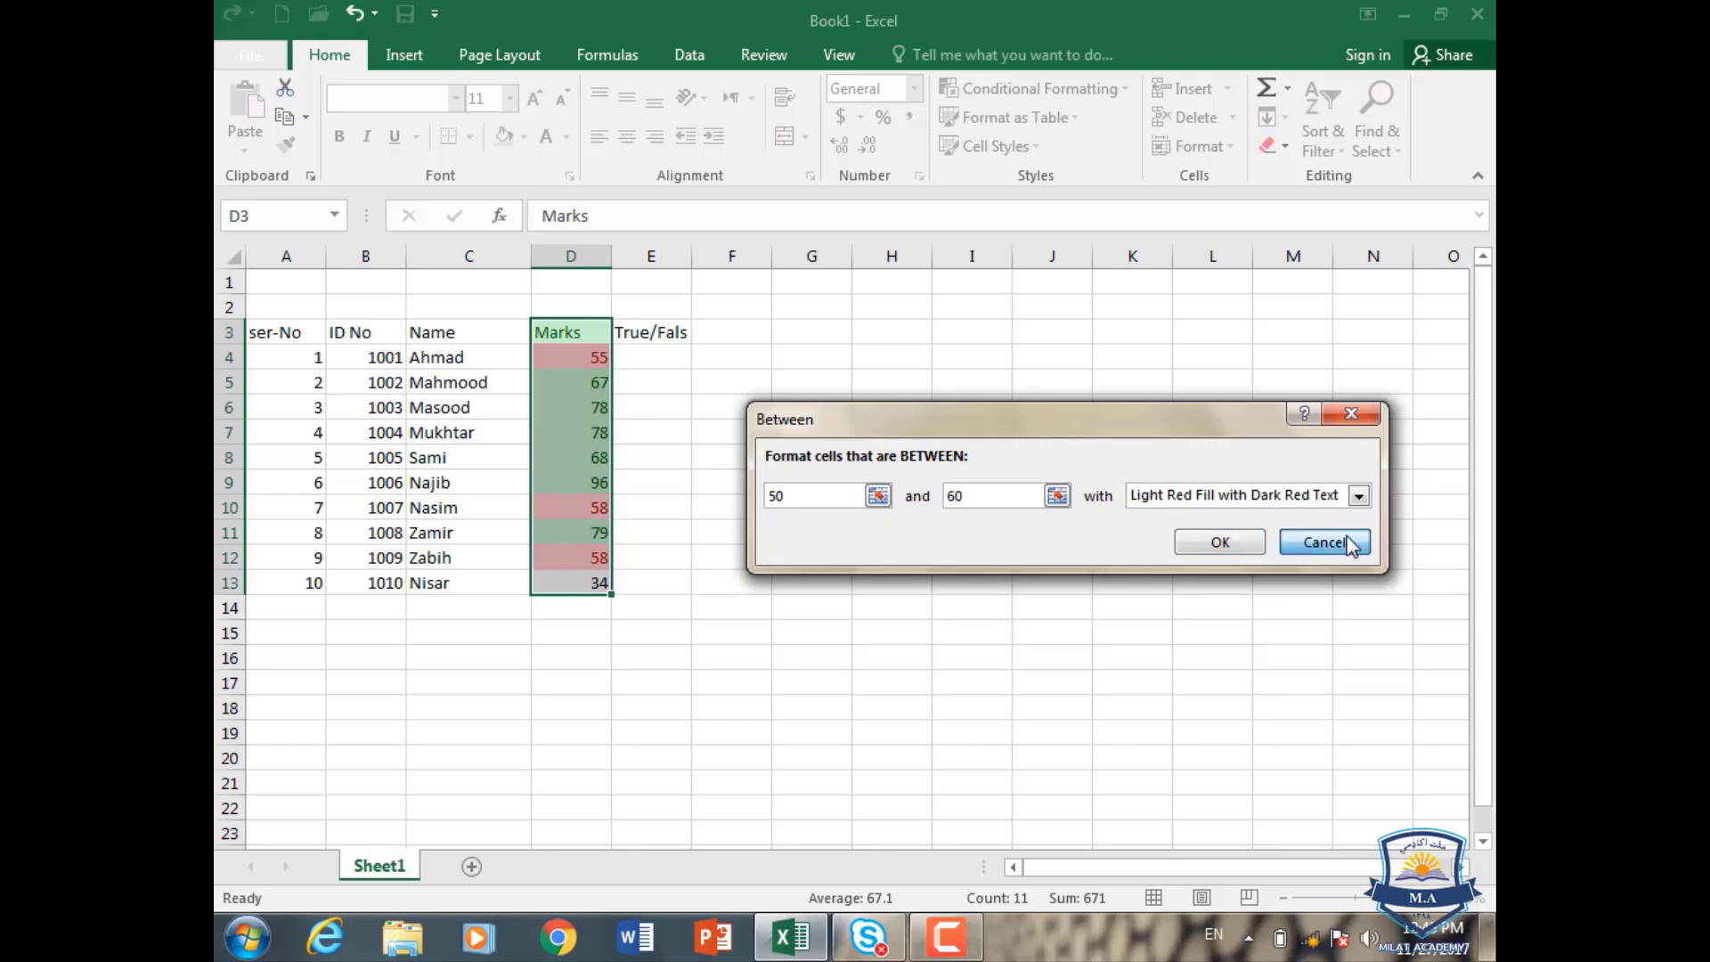
- Preview an Equal To 58 highlighting rule on the marks range and cancel it
left_click(1033, 88)
mouse_move(1119, 130)
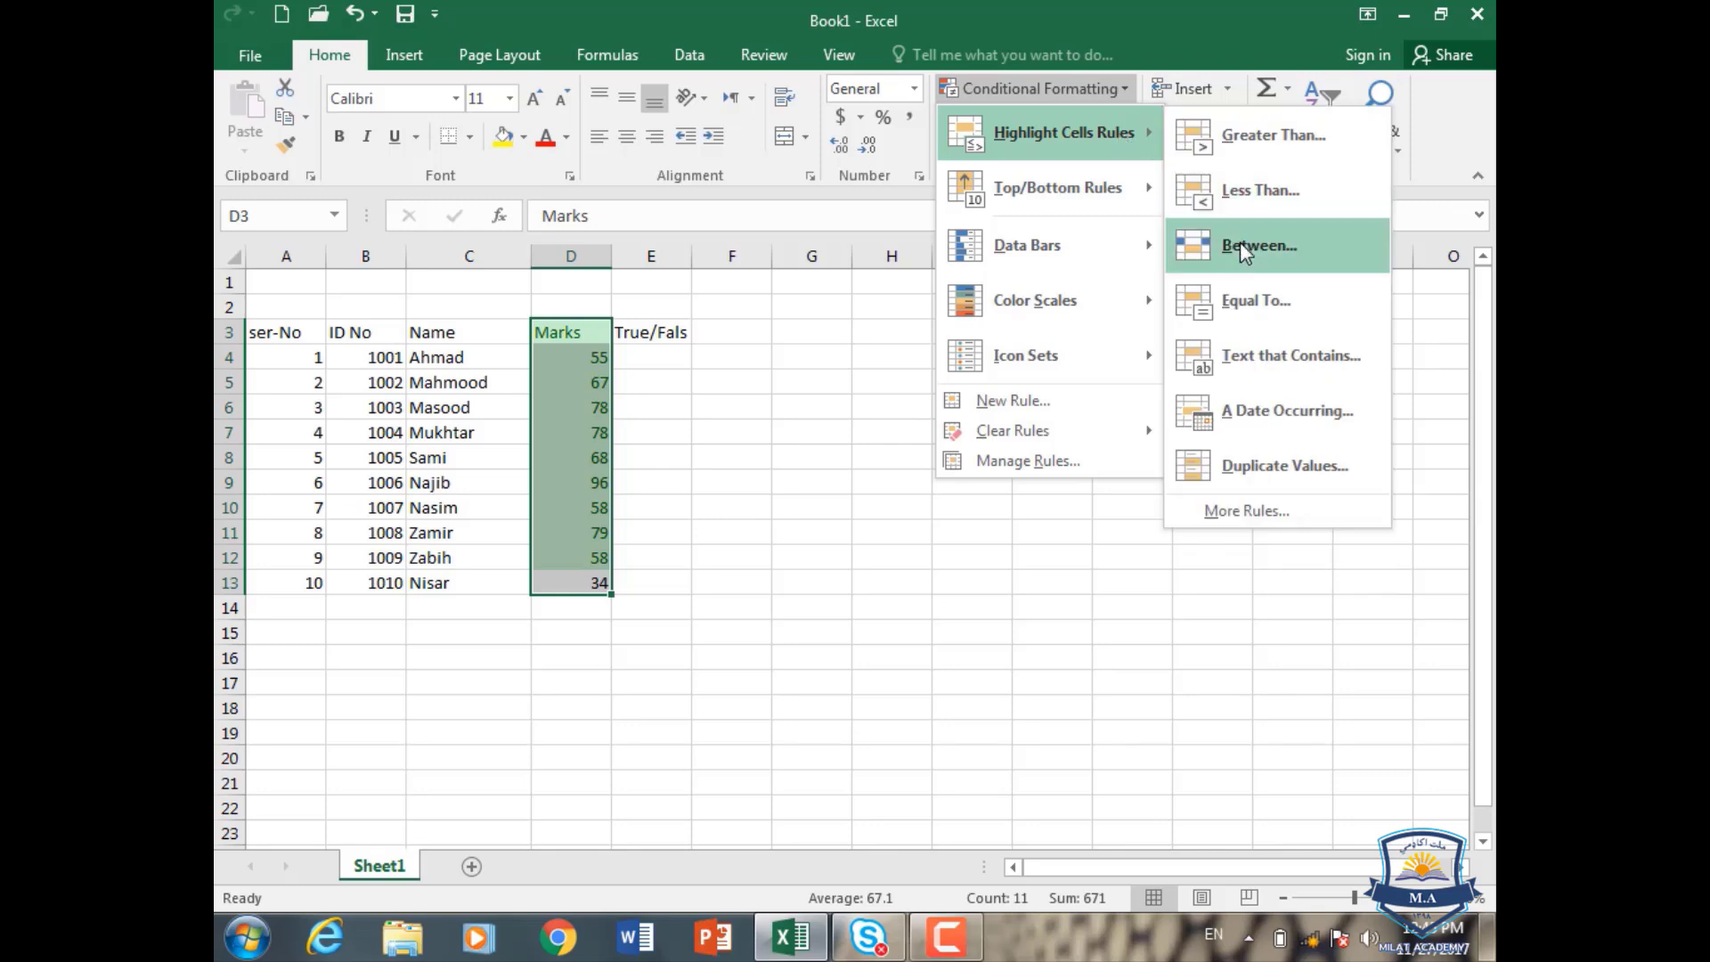
left_click(1251, 300)
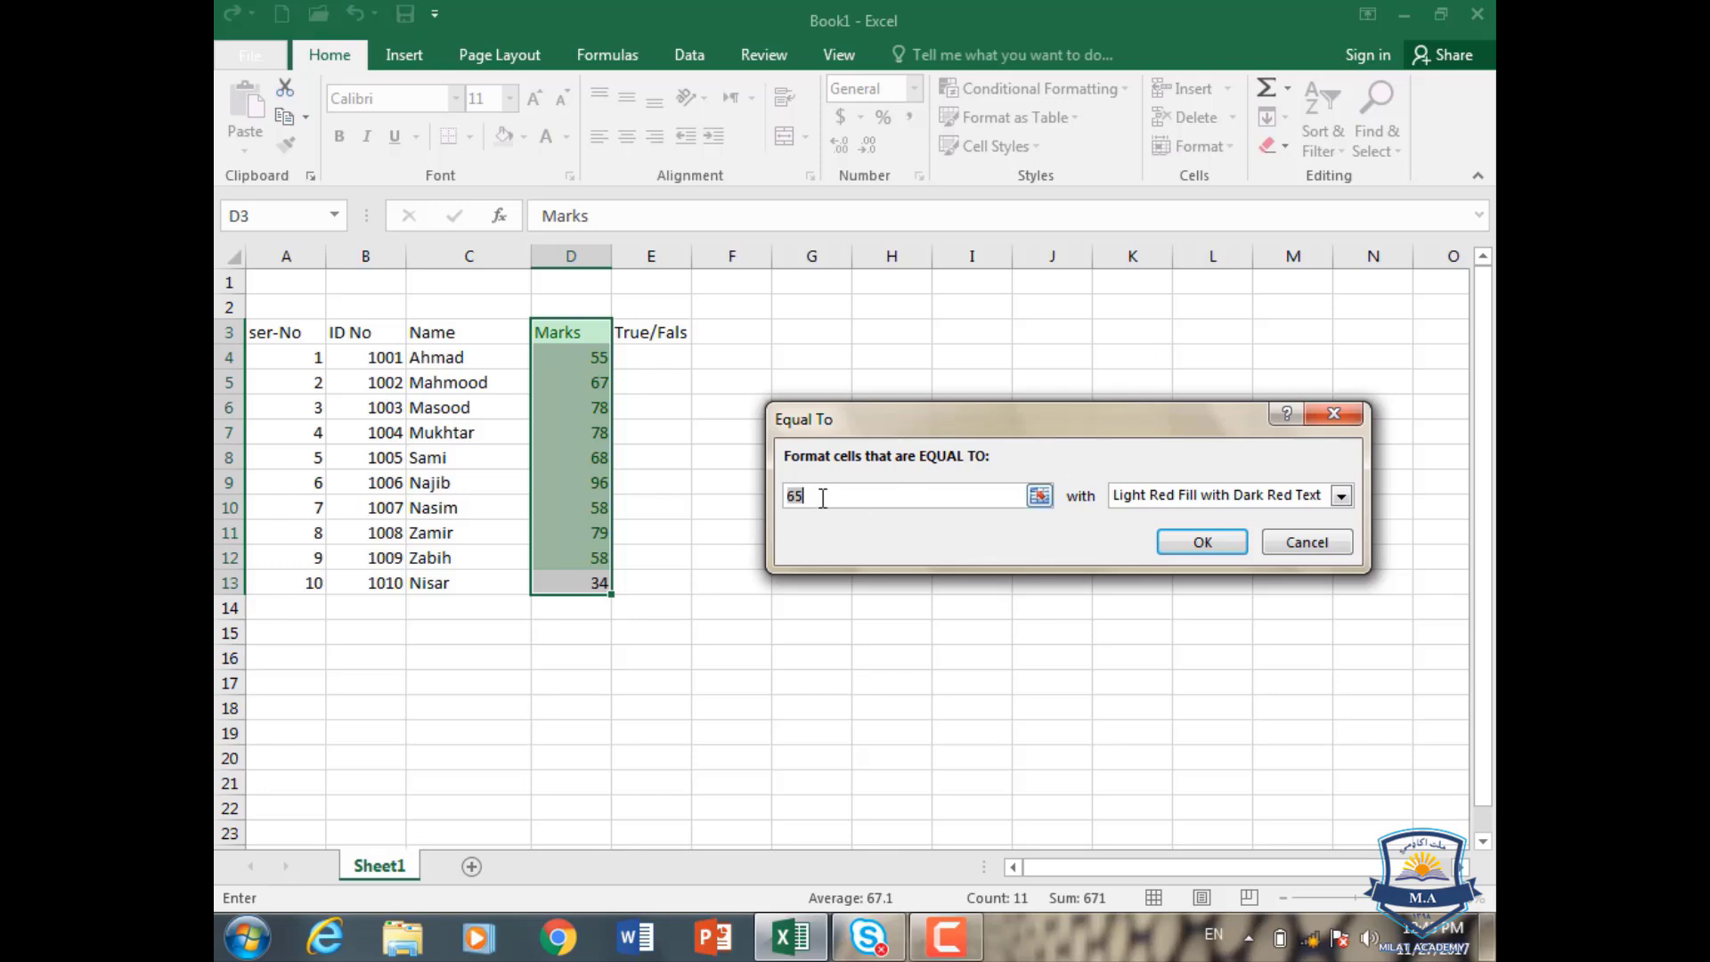
type("58")
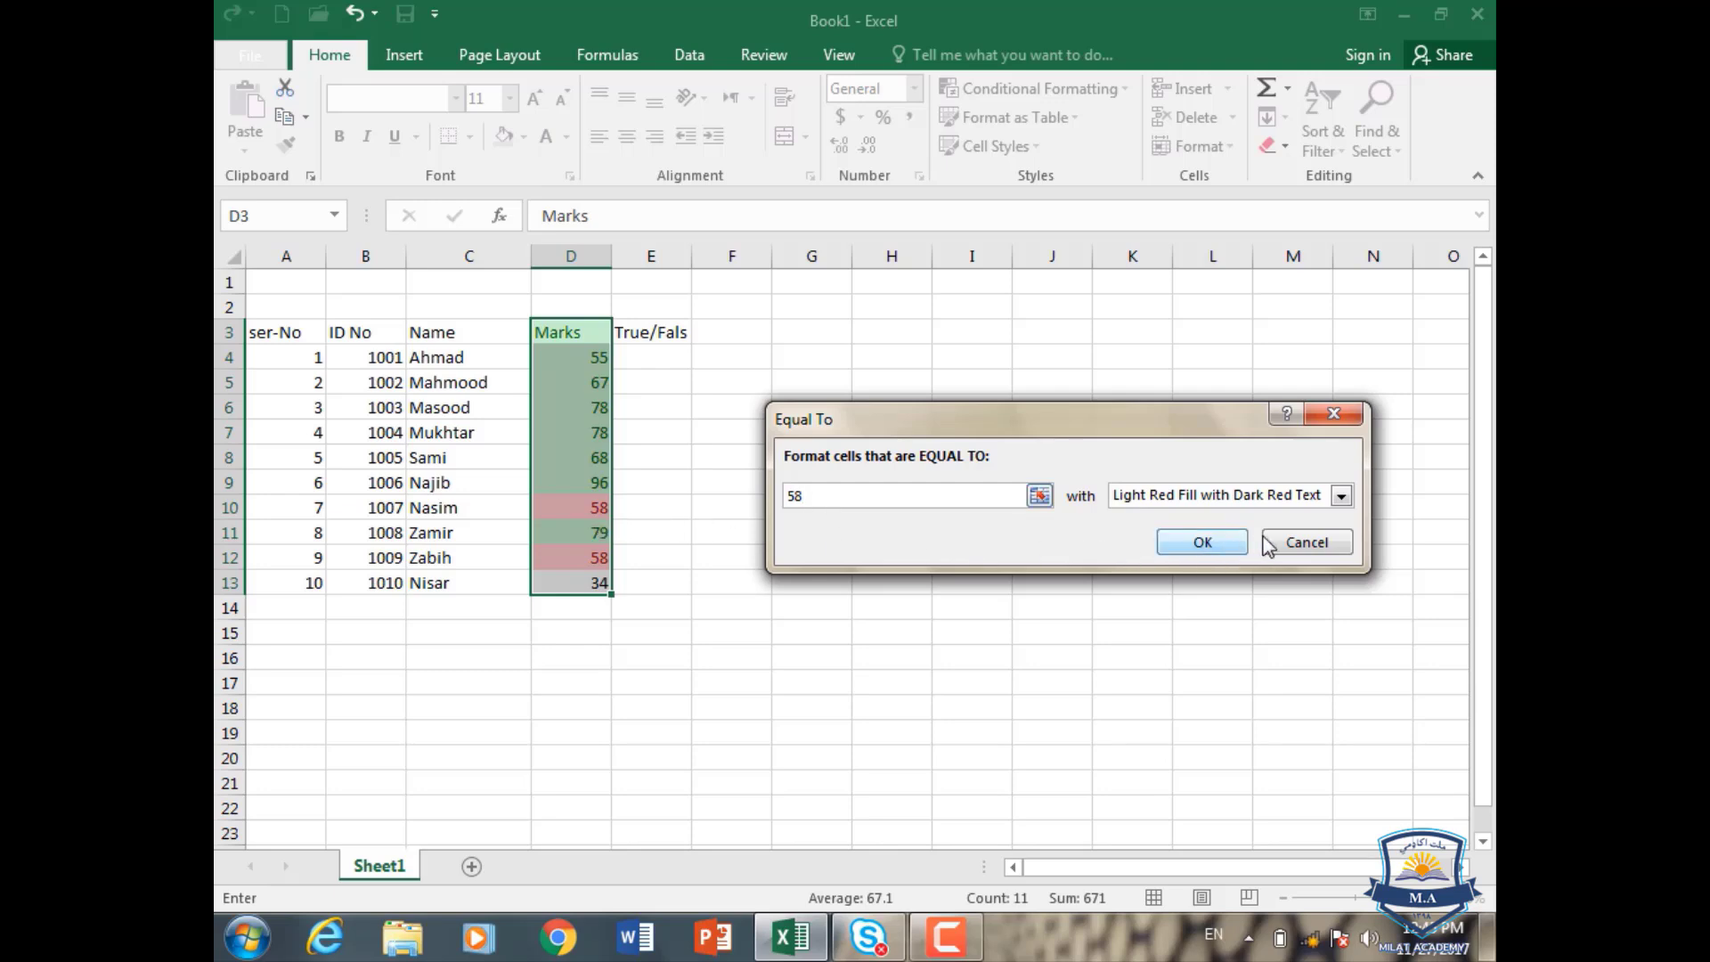
left_click(1289, 543)
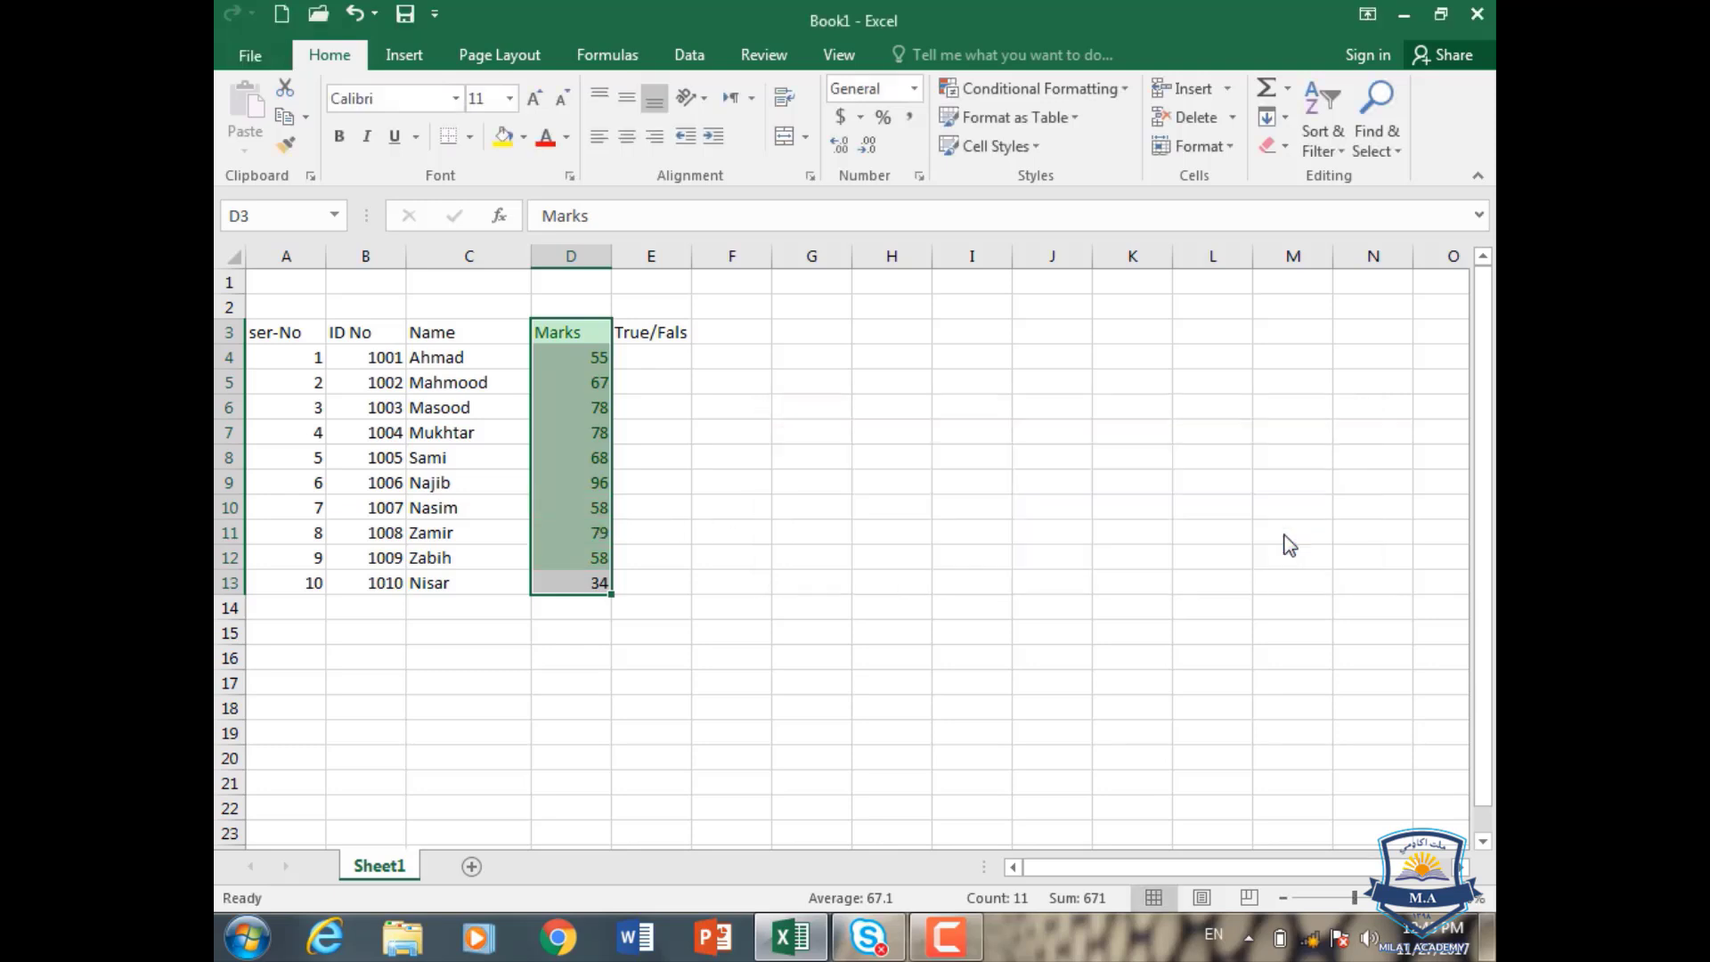
left_click(1119, 91)
mouse_move(1091, 156)
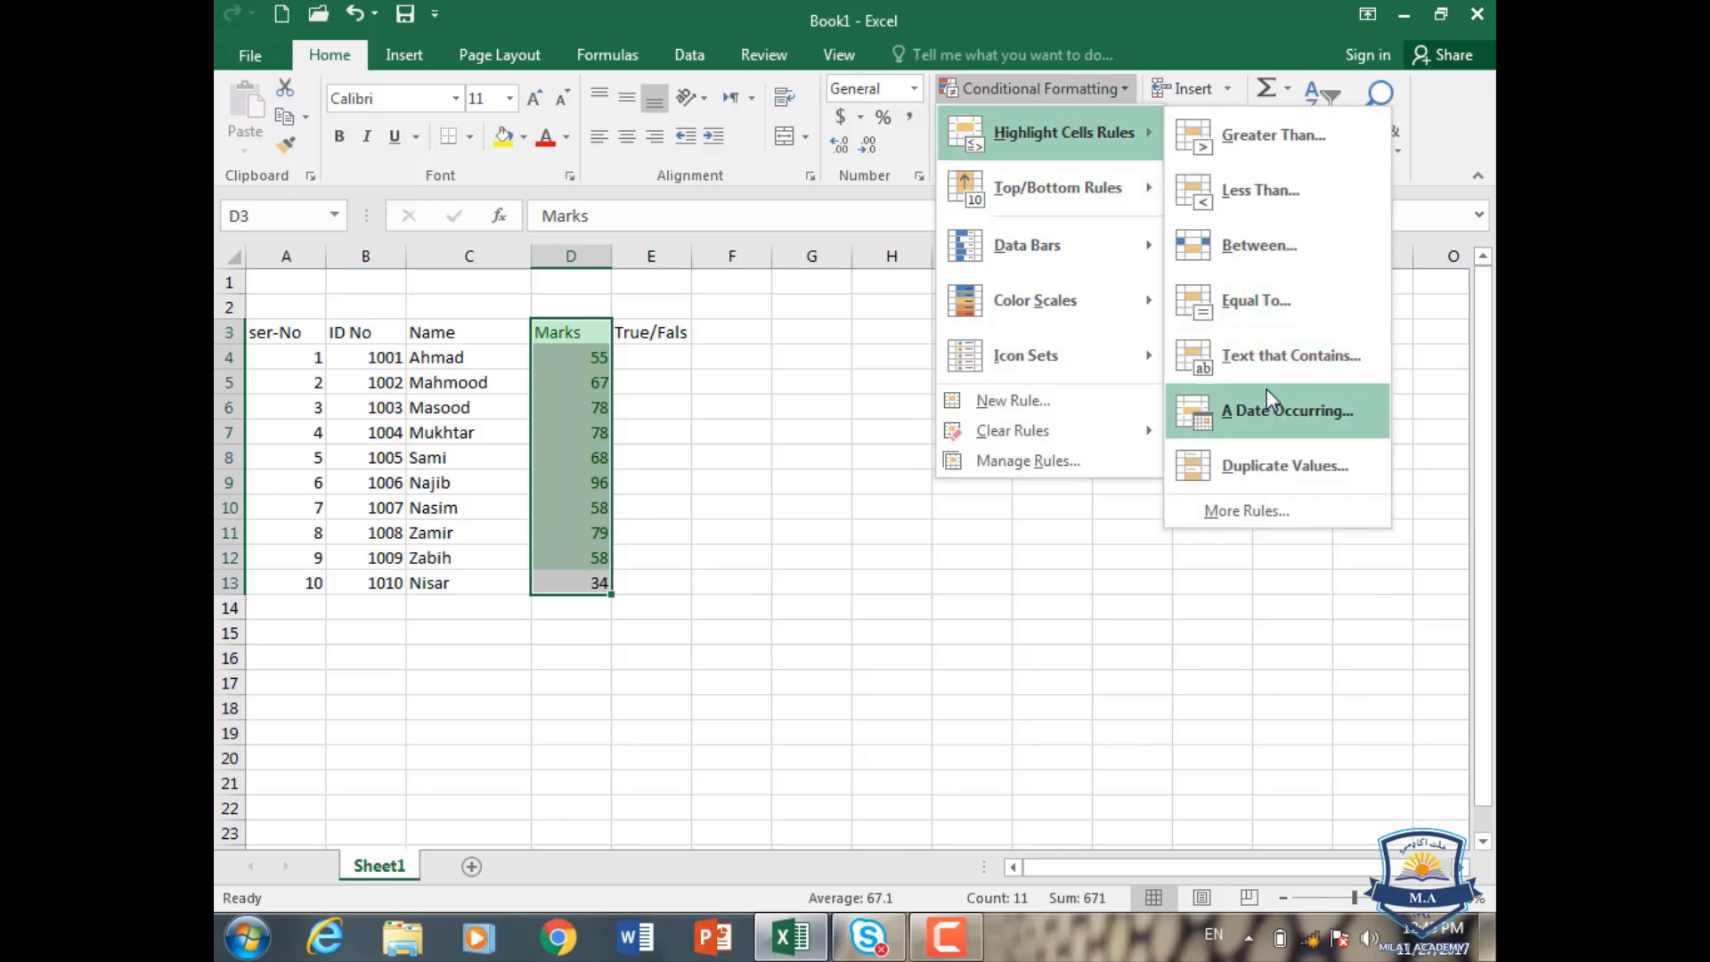
left_click(1273, 356)
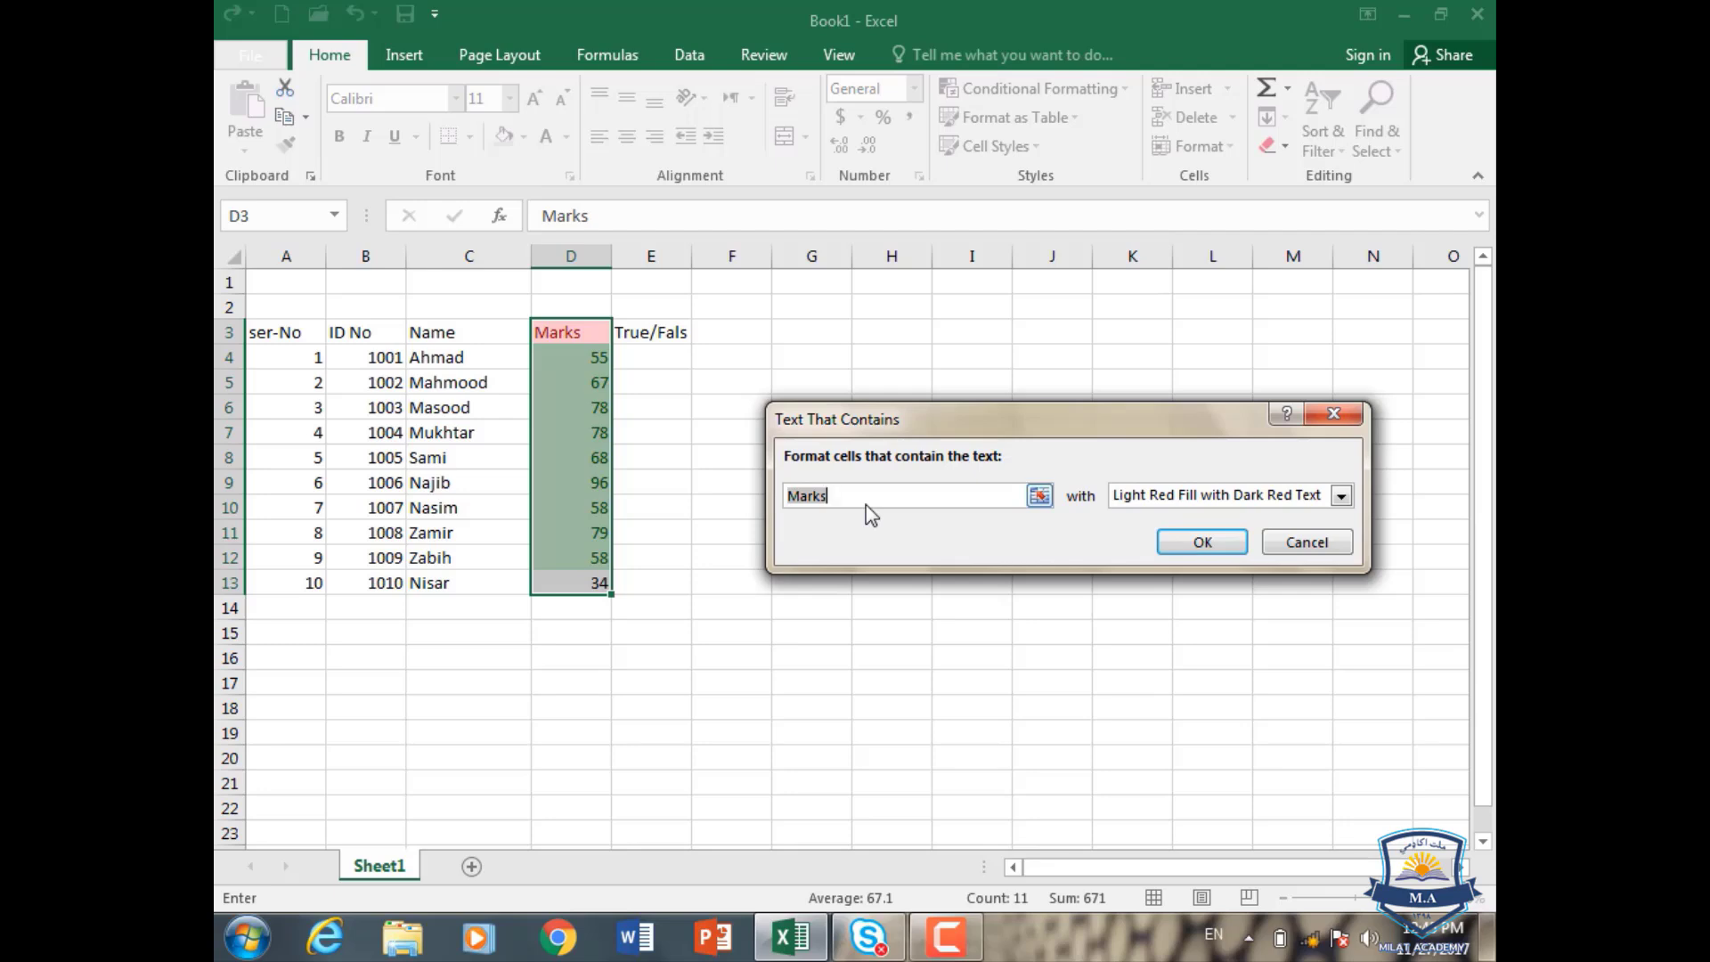
left_click(1268, 547)
- Apply a Text That Contains rule to C3:C13 for the name in C4, with Light Red Fill with Dark Red Text
left_click_drag(454, 332, 460, 581)
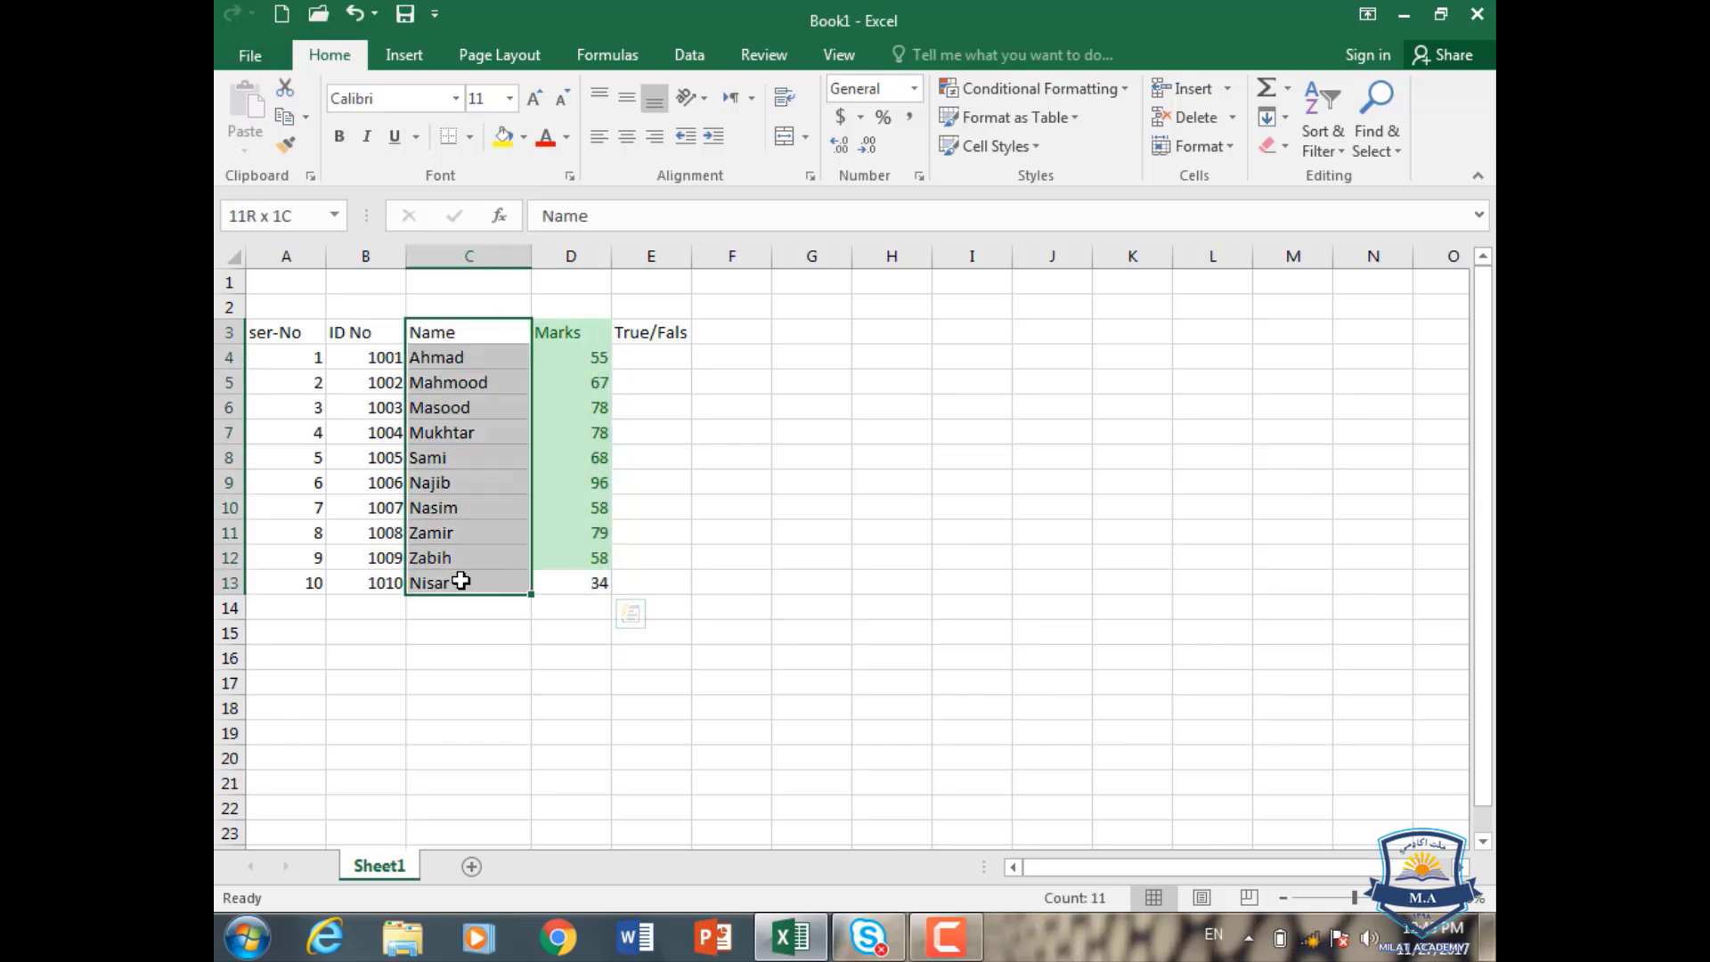
left_click(1105, 88)
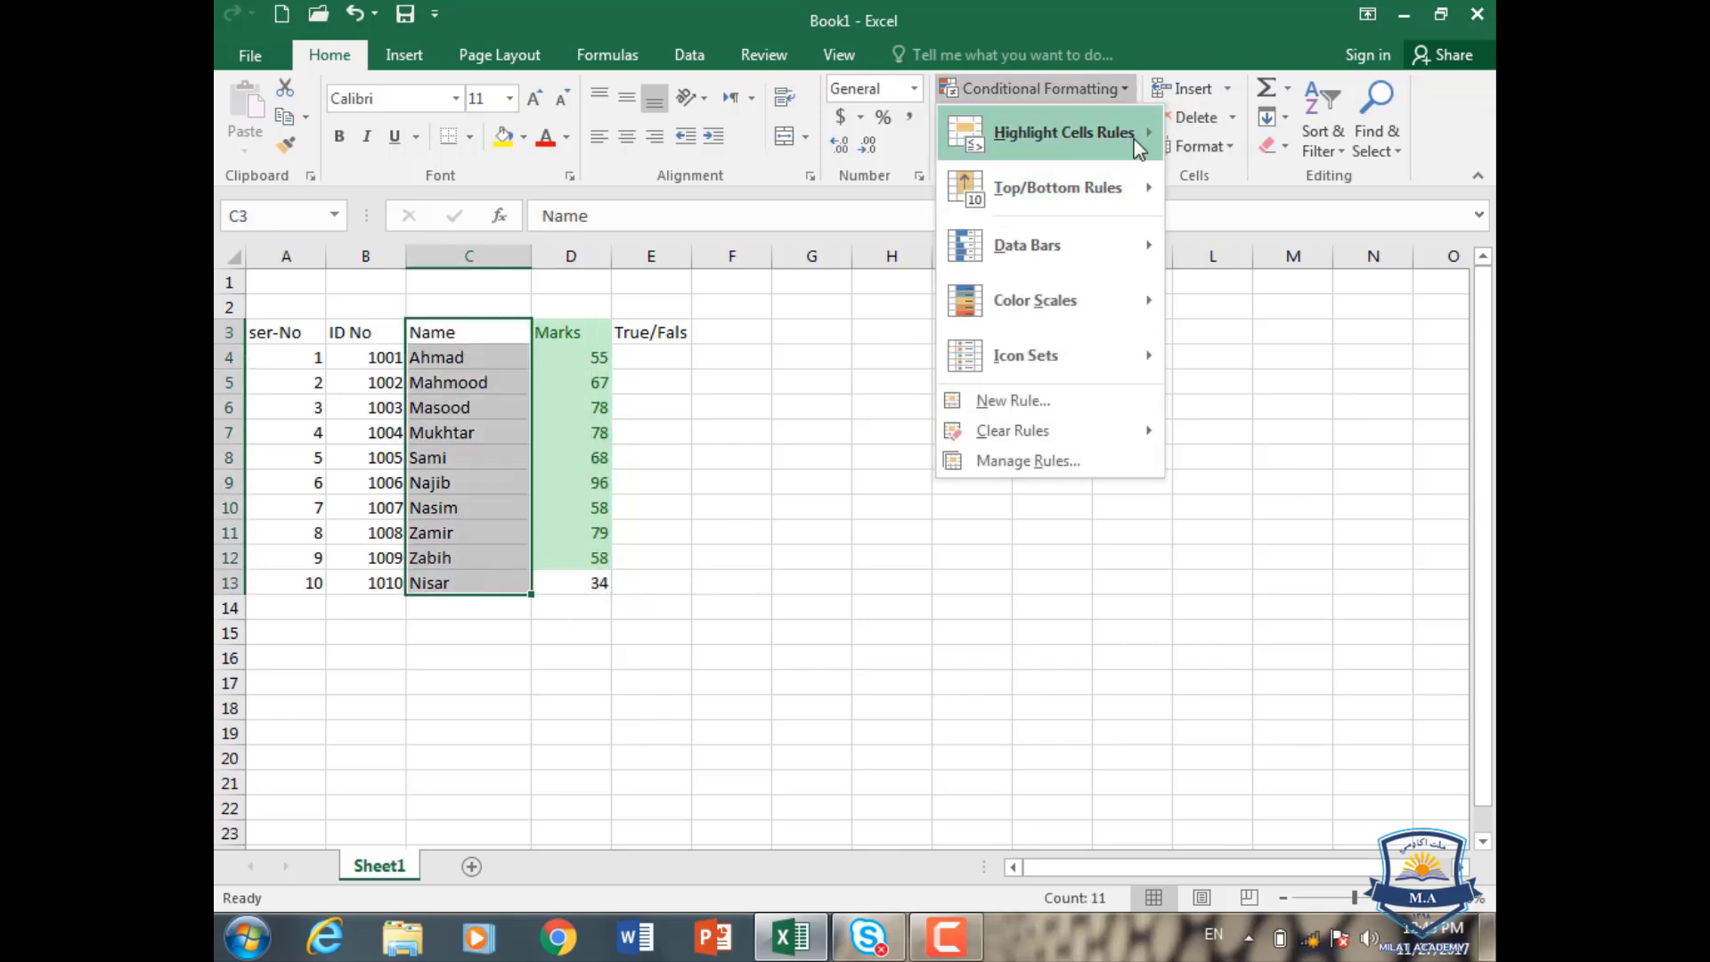
mouse_move(1138, 147)
left_click(1252, 350)
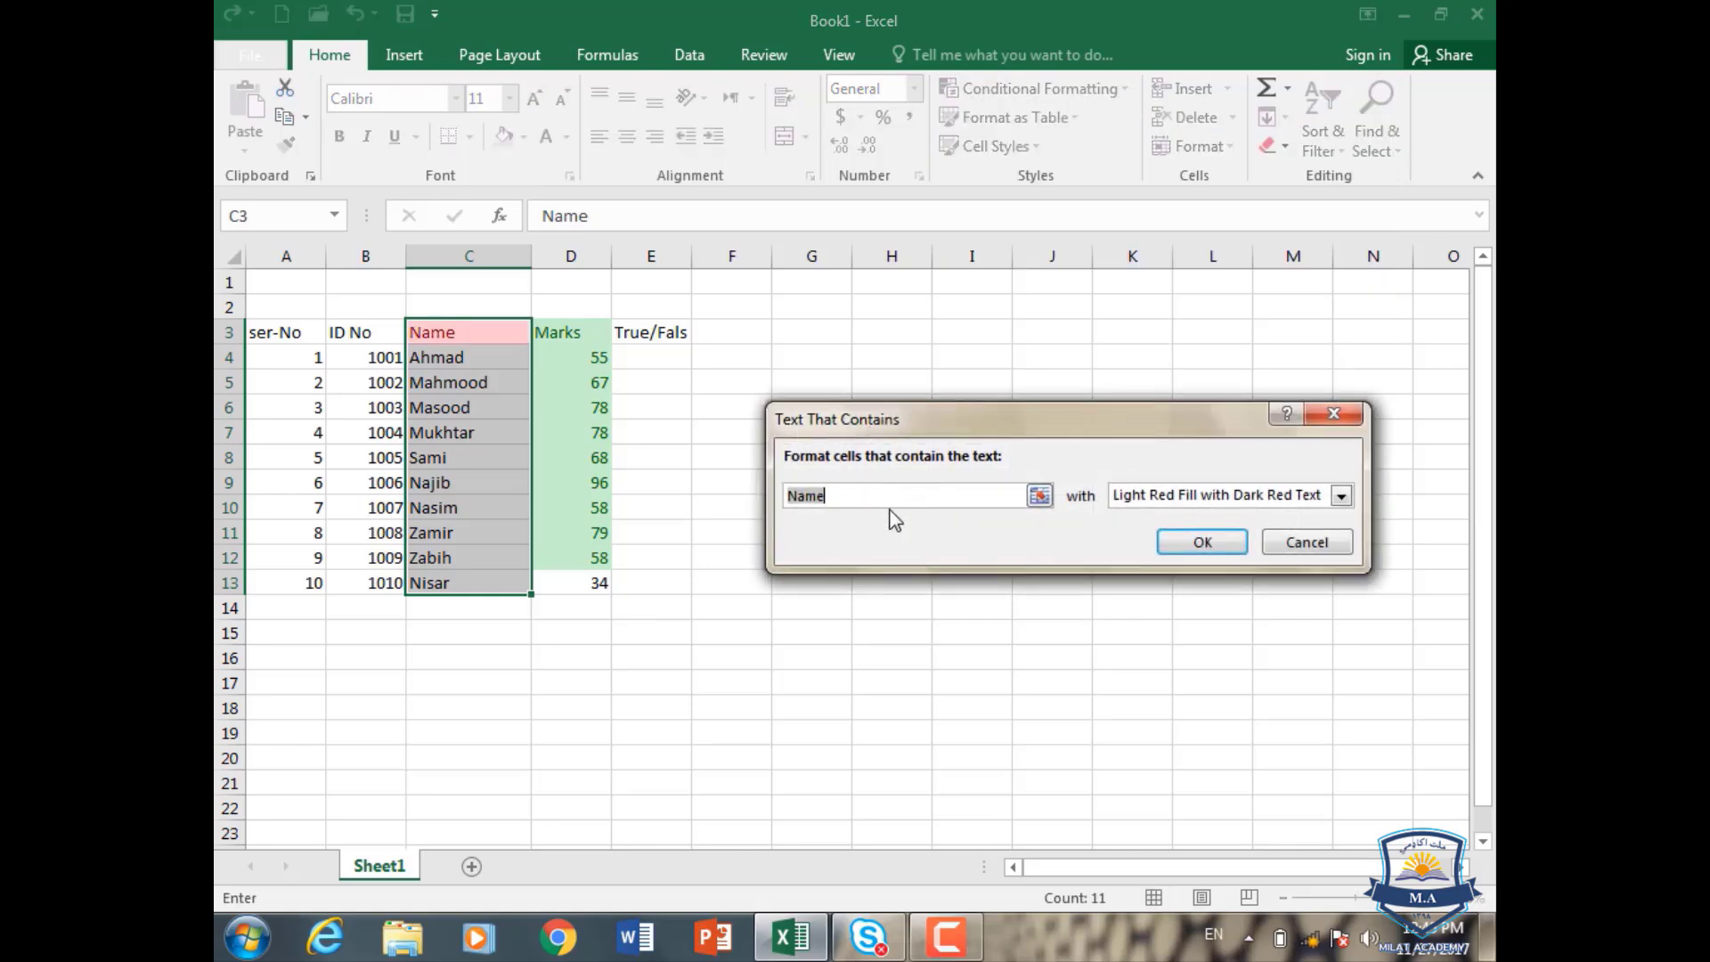
type("Ahmad")
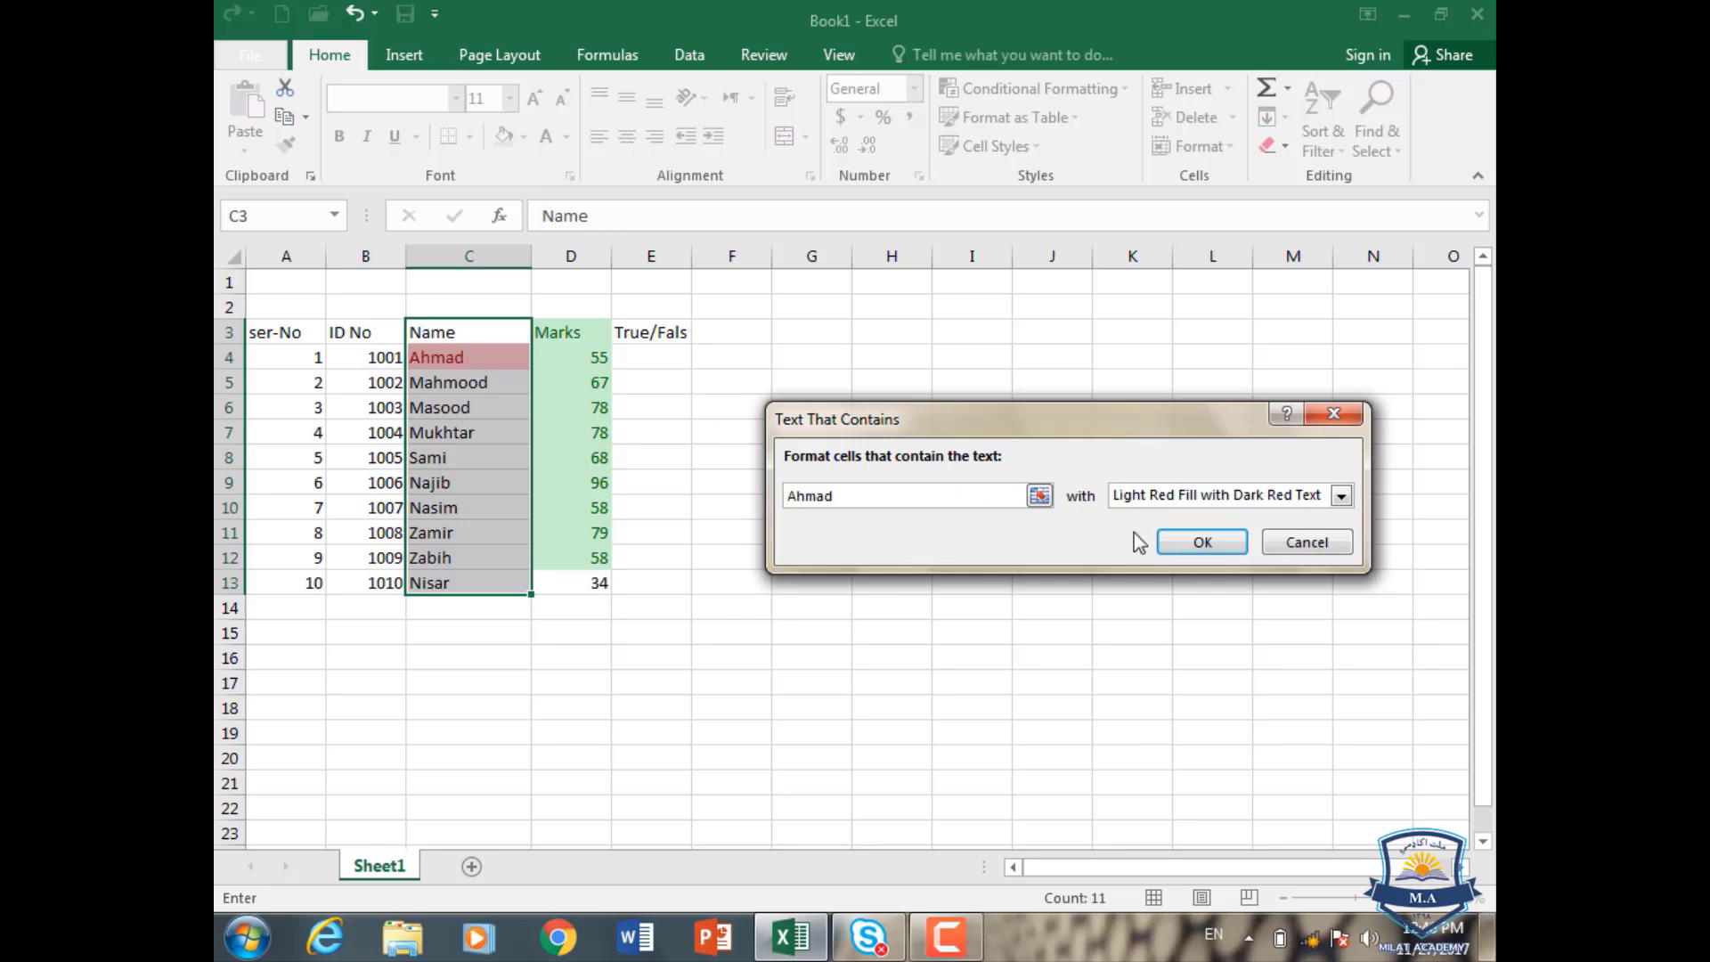
left_click(1201, 543)
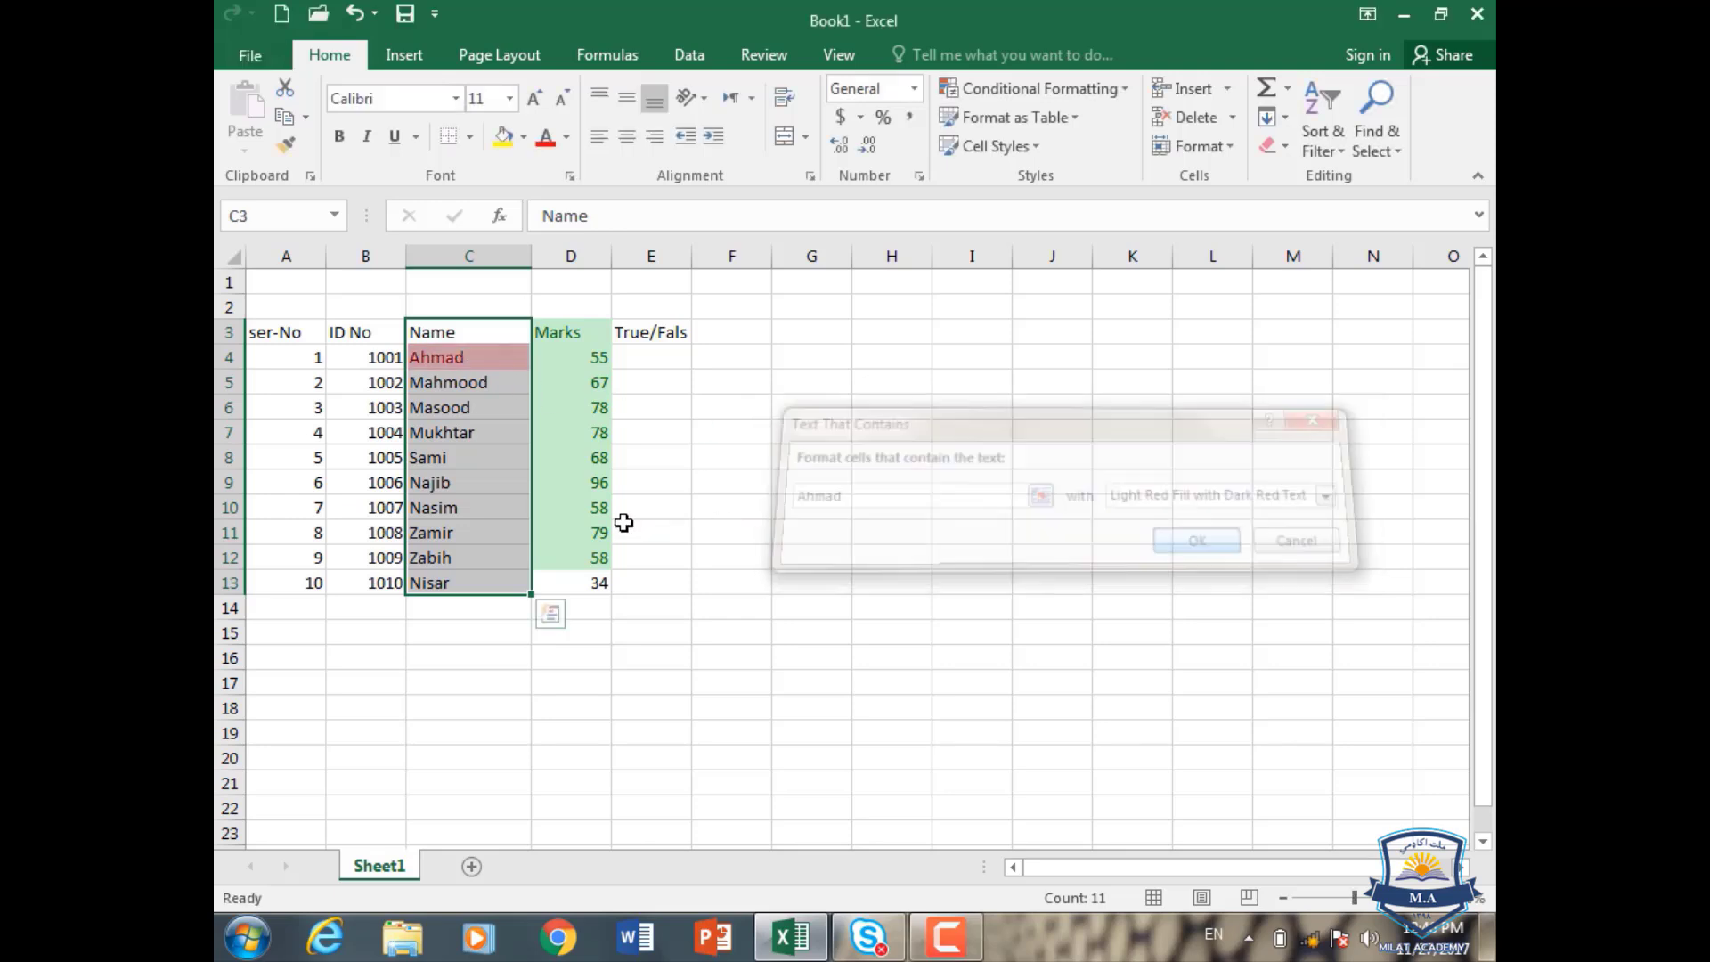
- Test the text rule by entering the name from C4 in C9, and undo the entry
left_click(470, 485)
type("Ahmad")
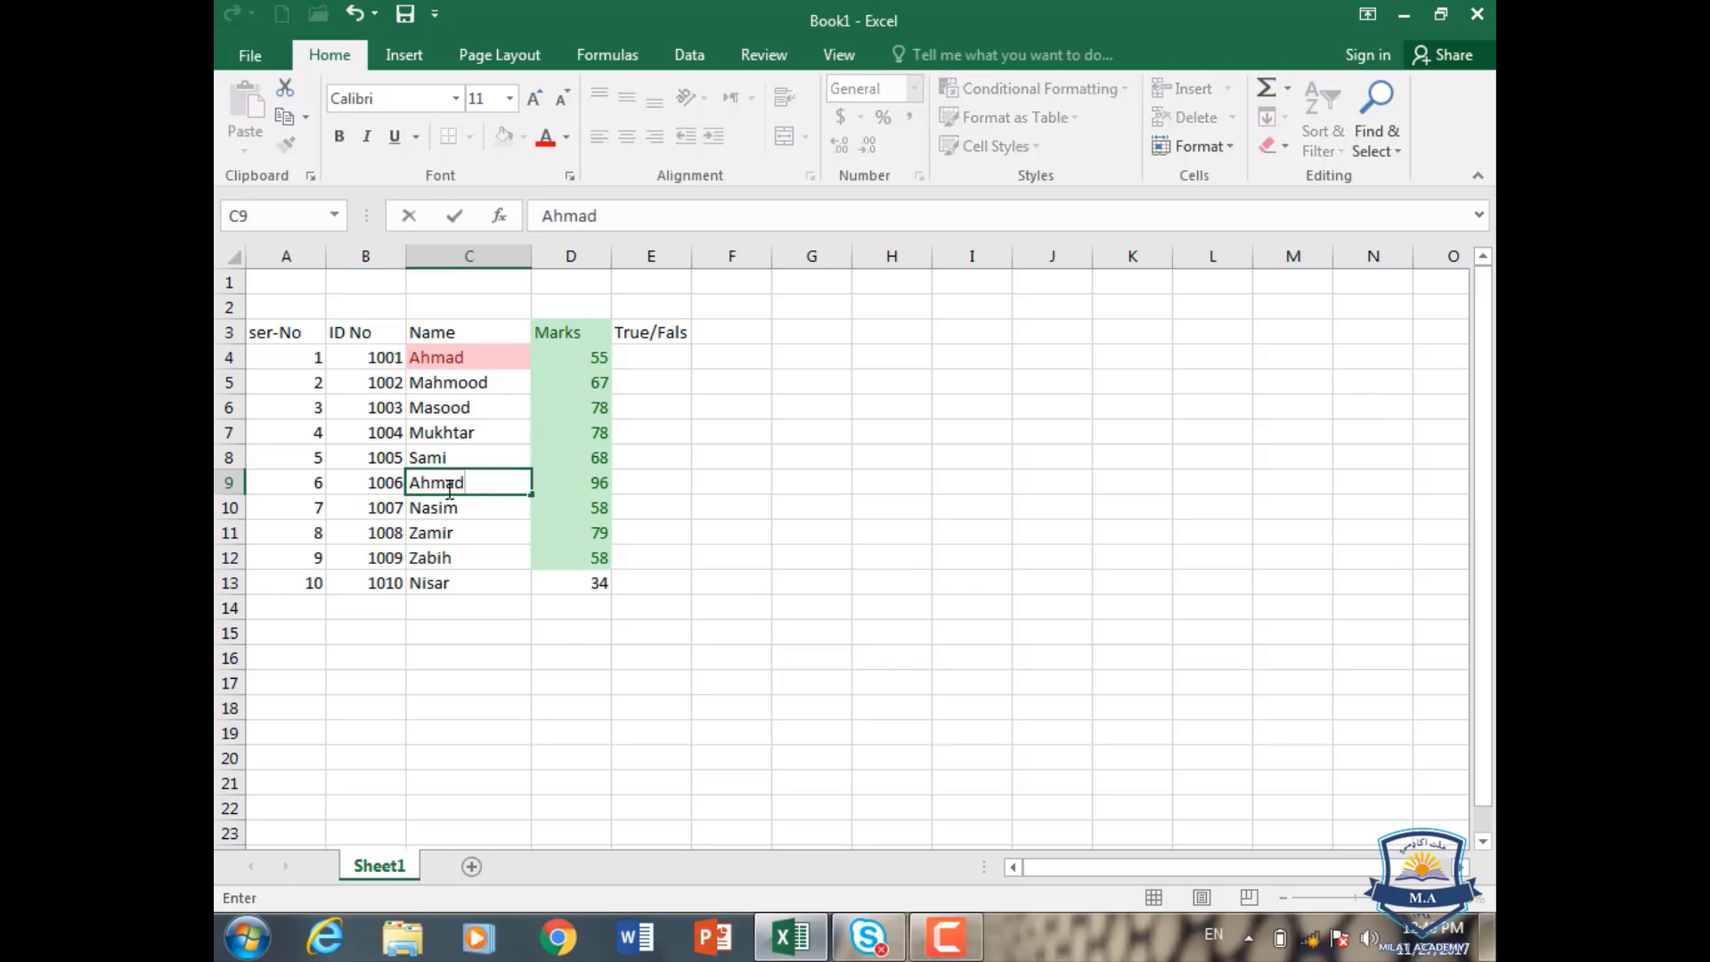
left_click(449, 516)
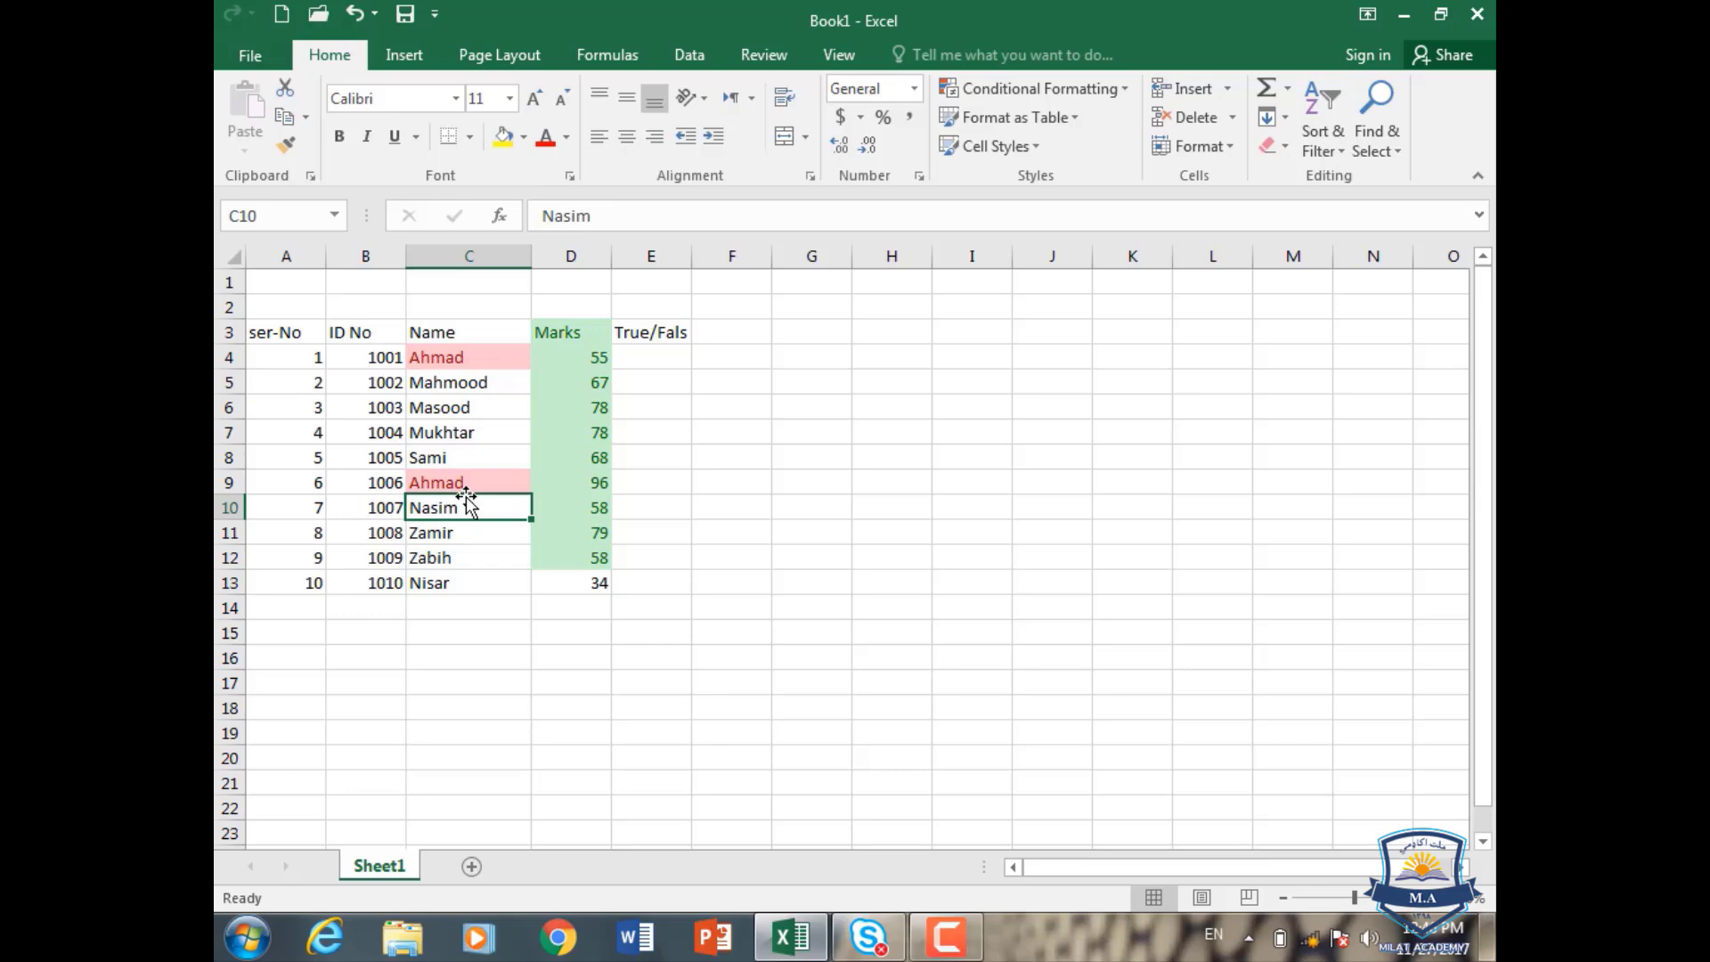
key("ctrl+z")
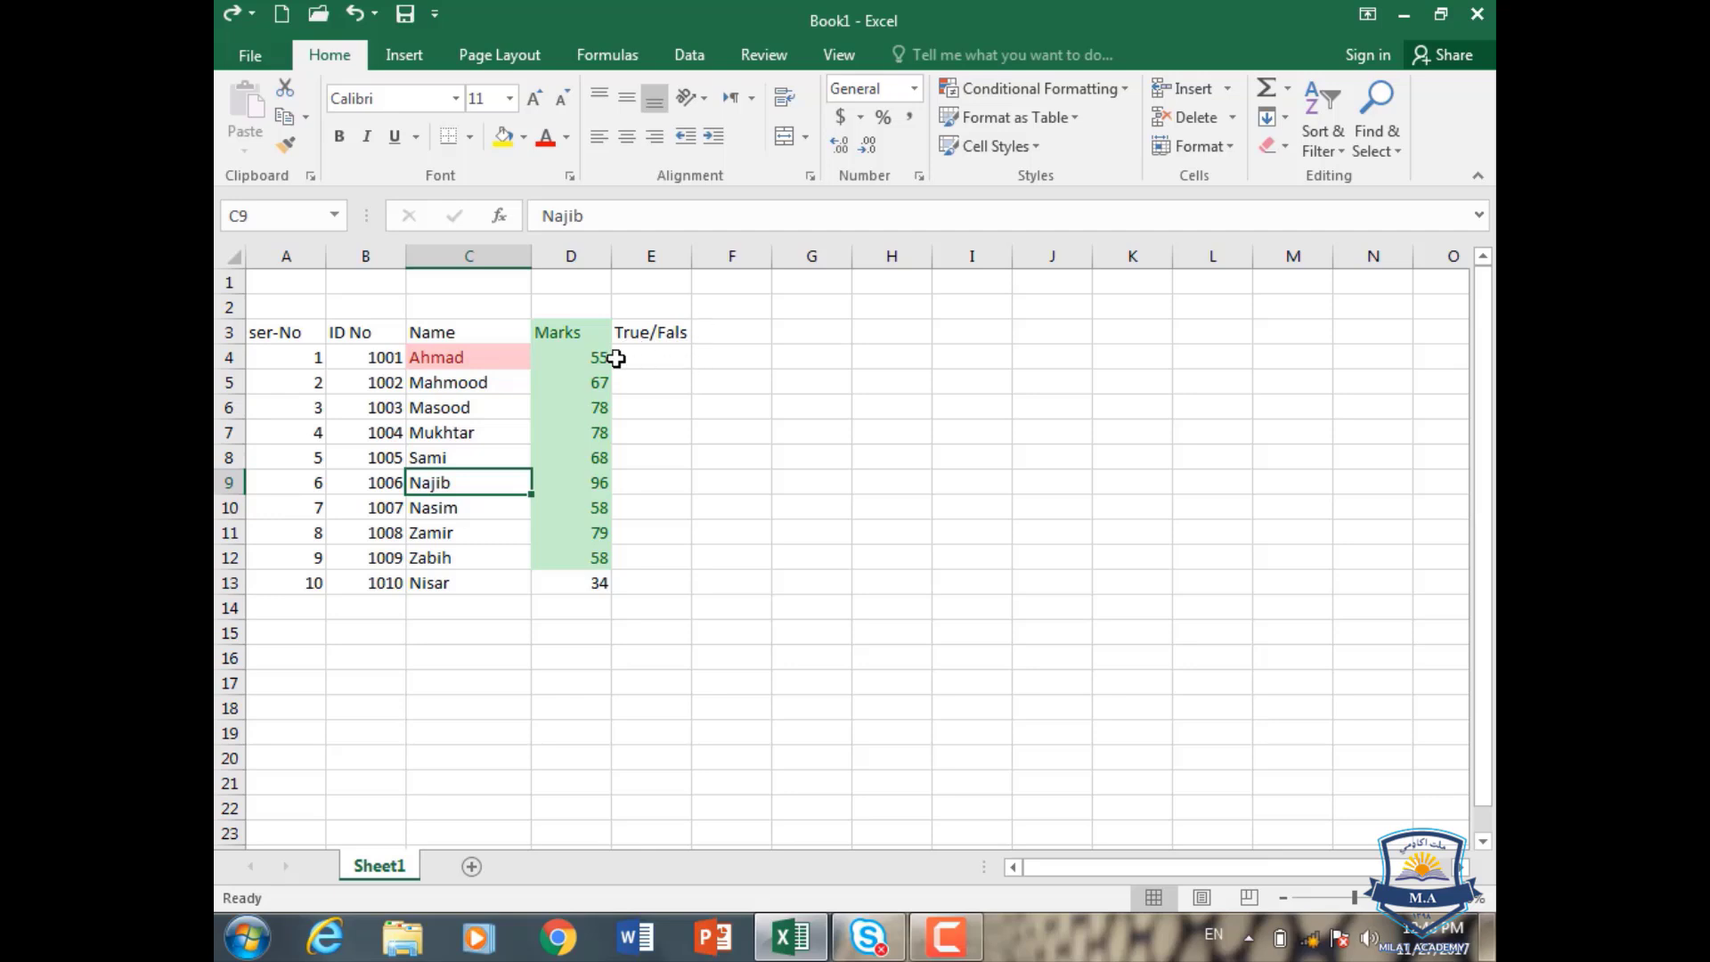
- Preview a Top 10 Items rule on D3:D13, lowering the number of items to 4 and below, and cancel it
left_click(586, 336)
key("ctrl+shift+Down")
left_click(1124, 89)
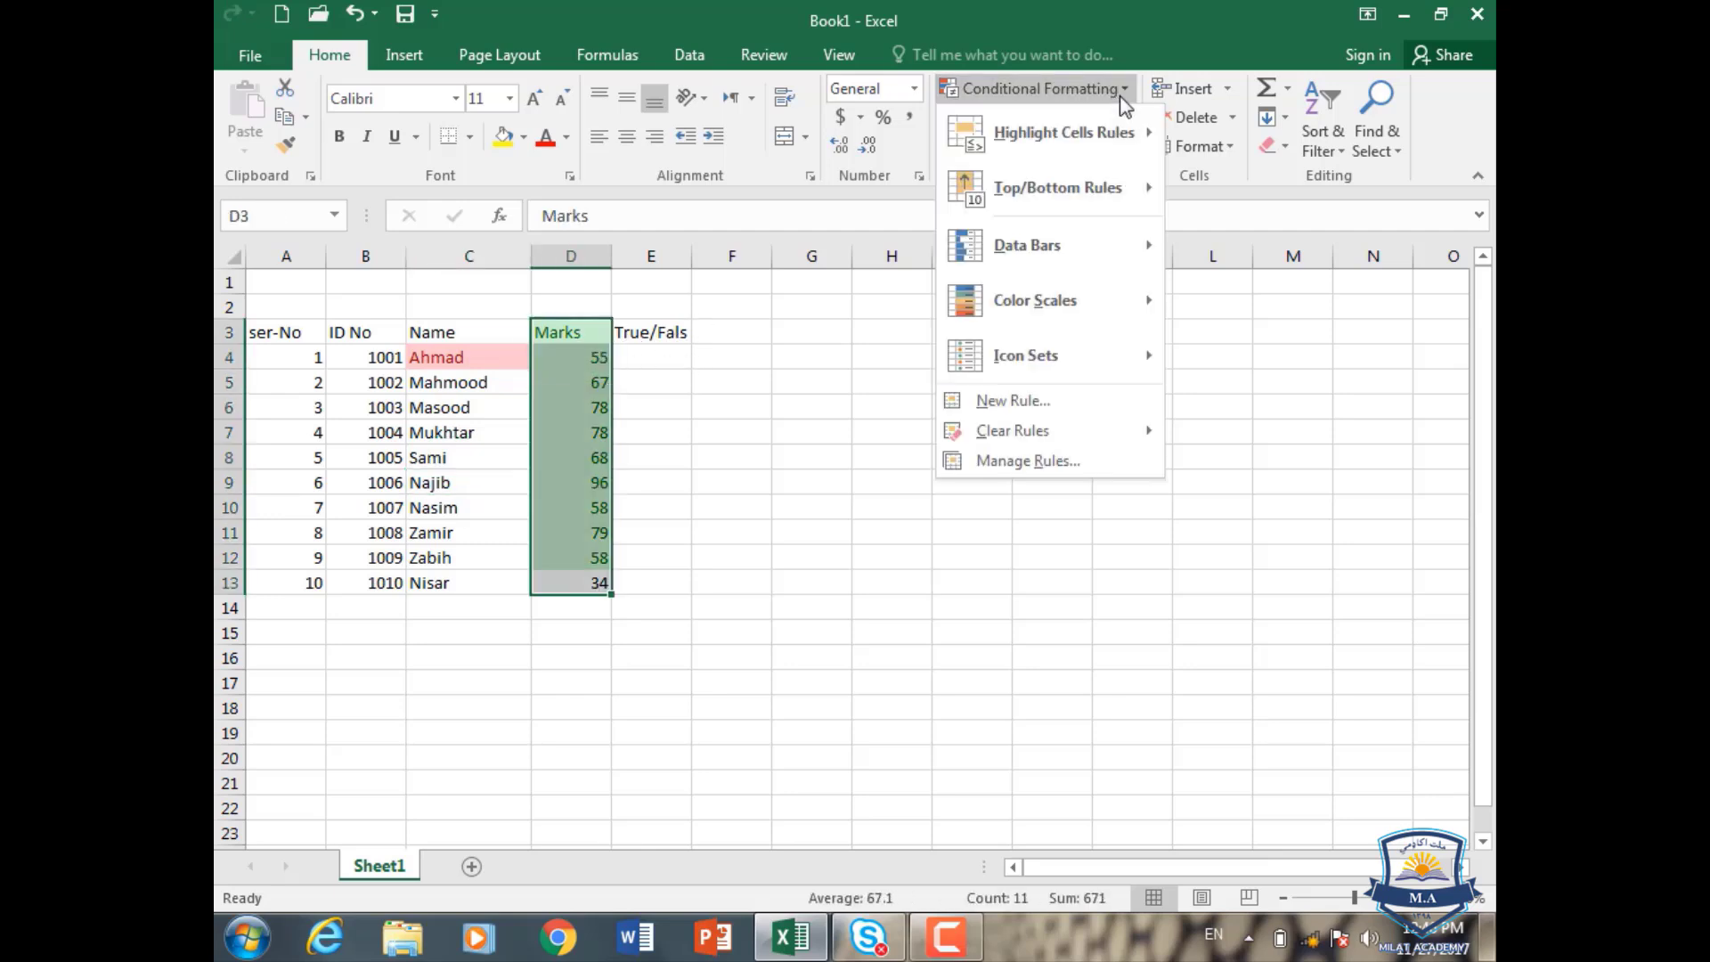
mouse_move(1129, 212)
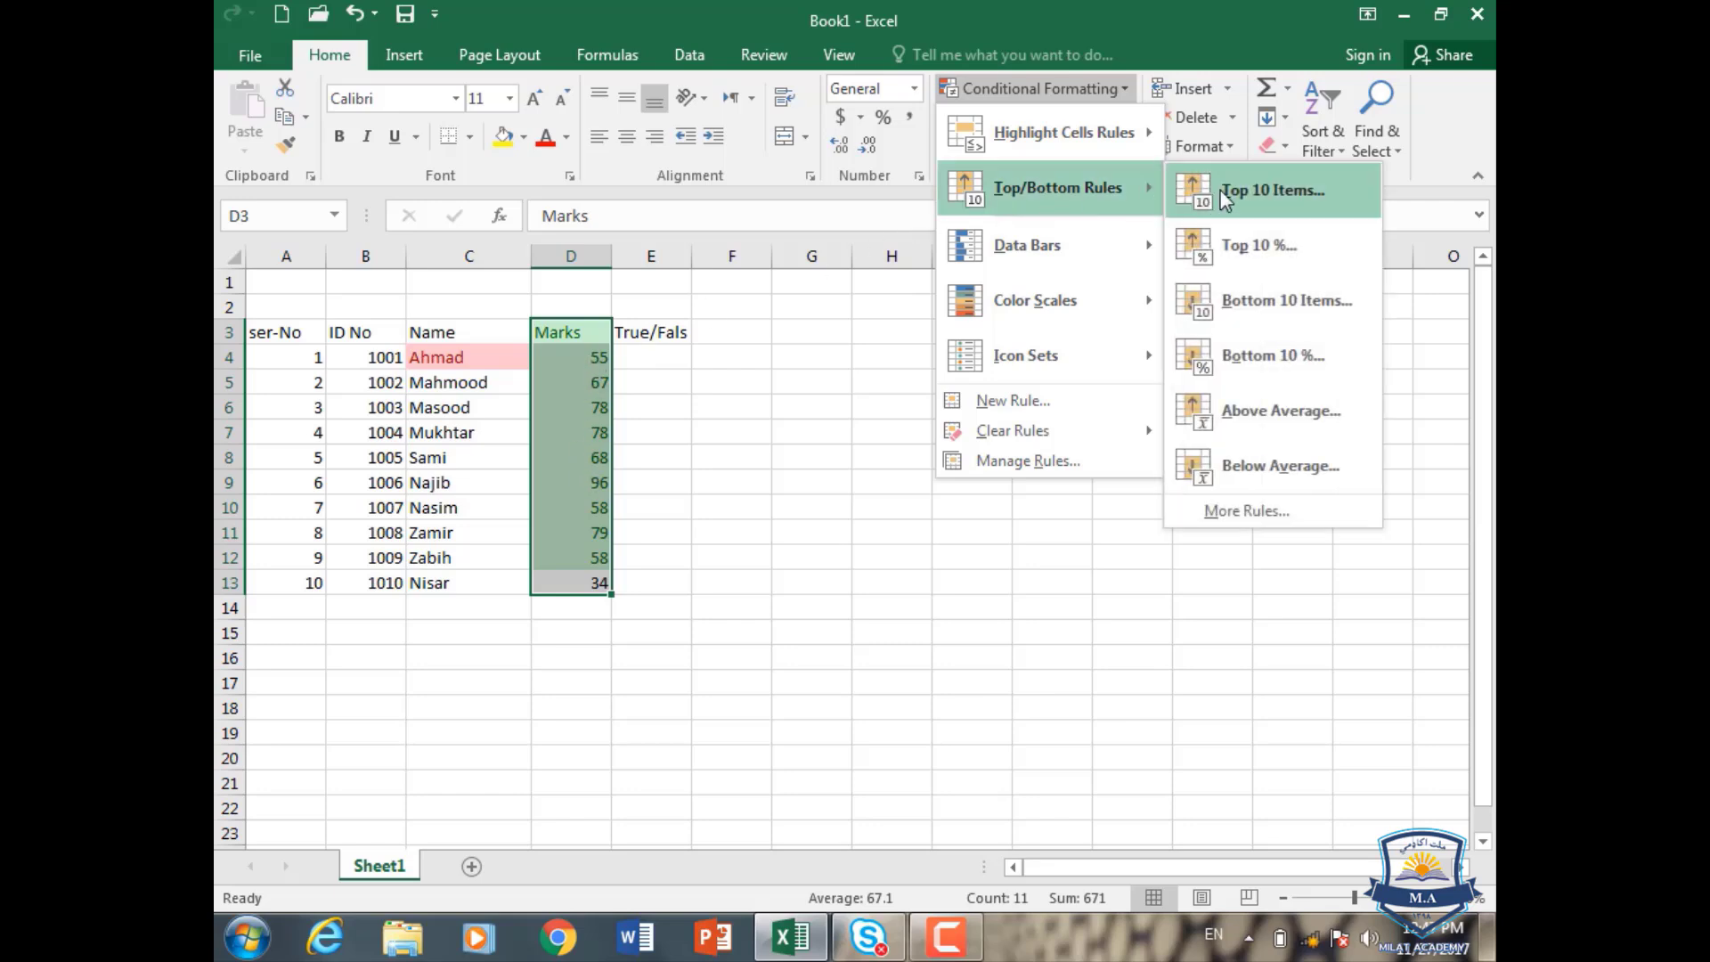
left_click(1247, 179)
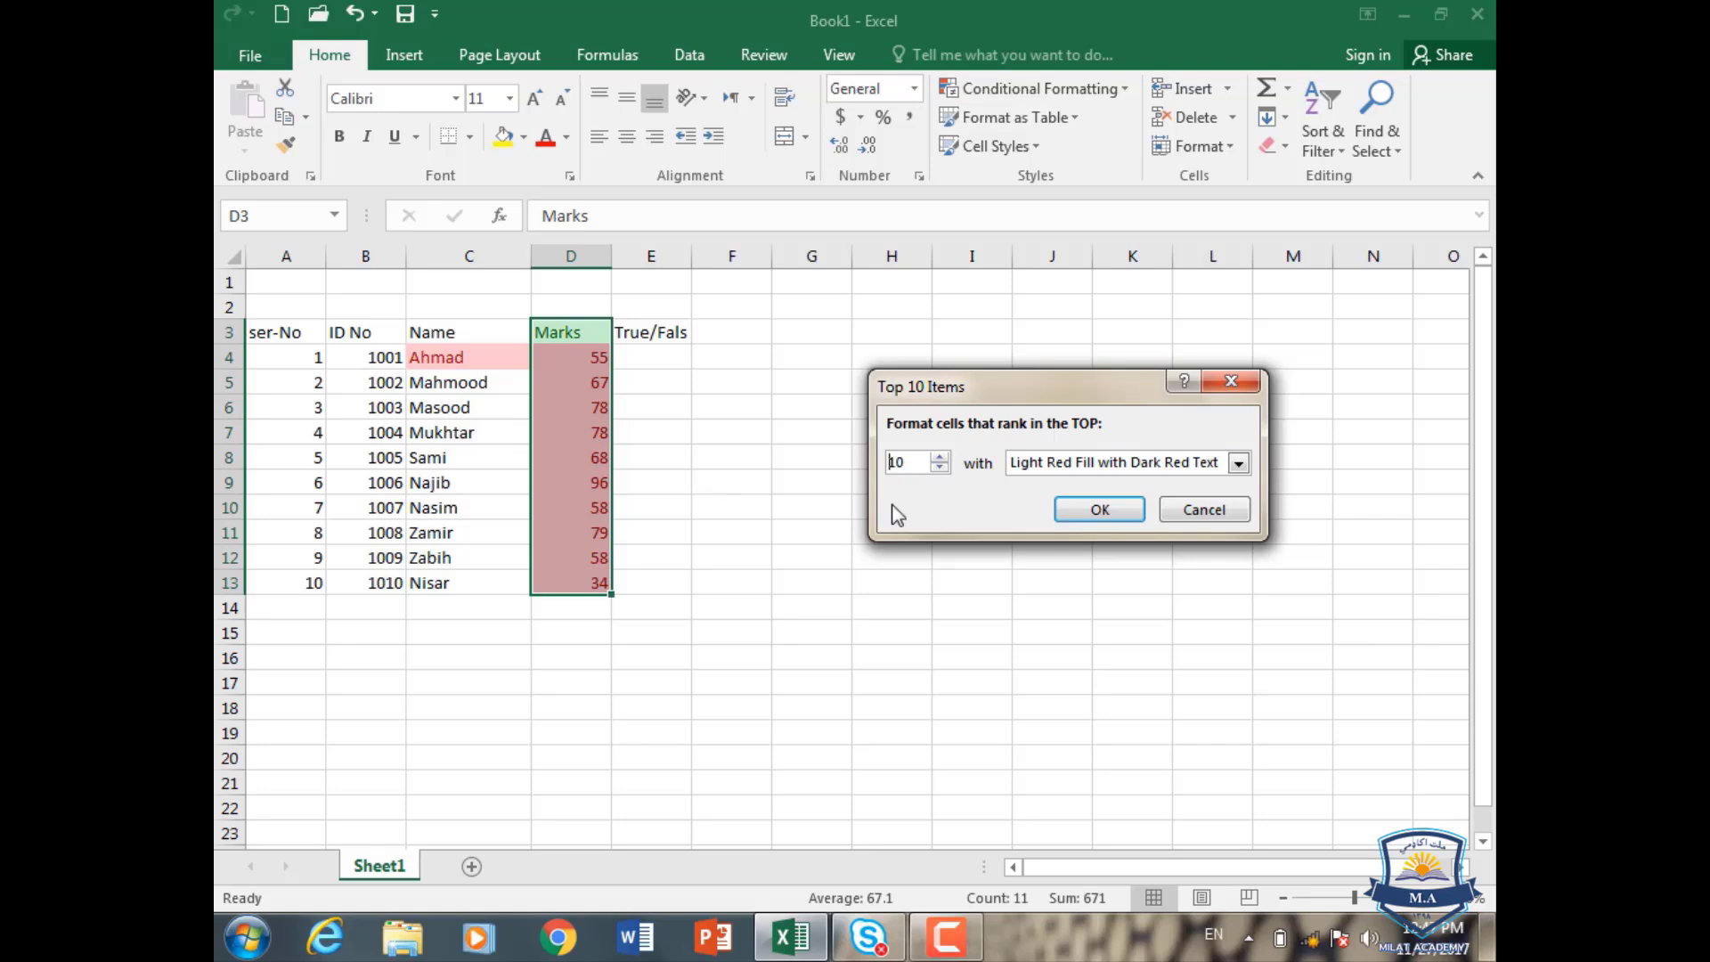
left_click(939, 467)
left_click(940, 467)
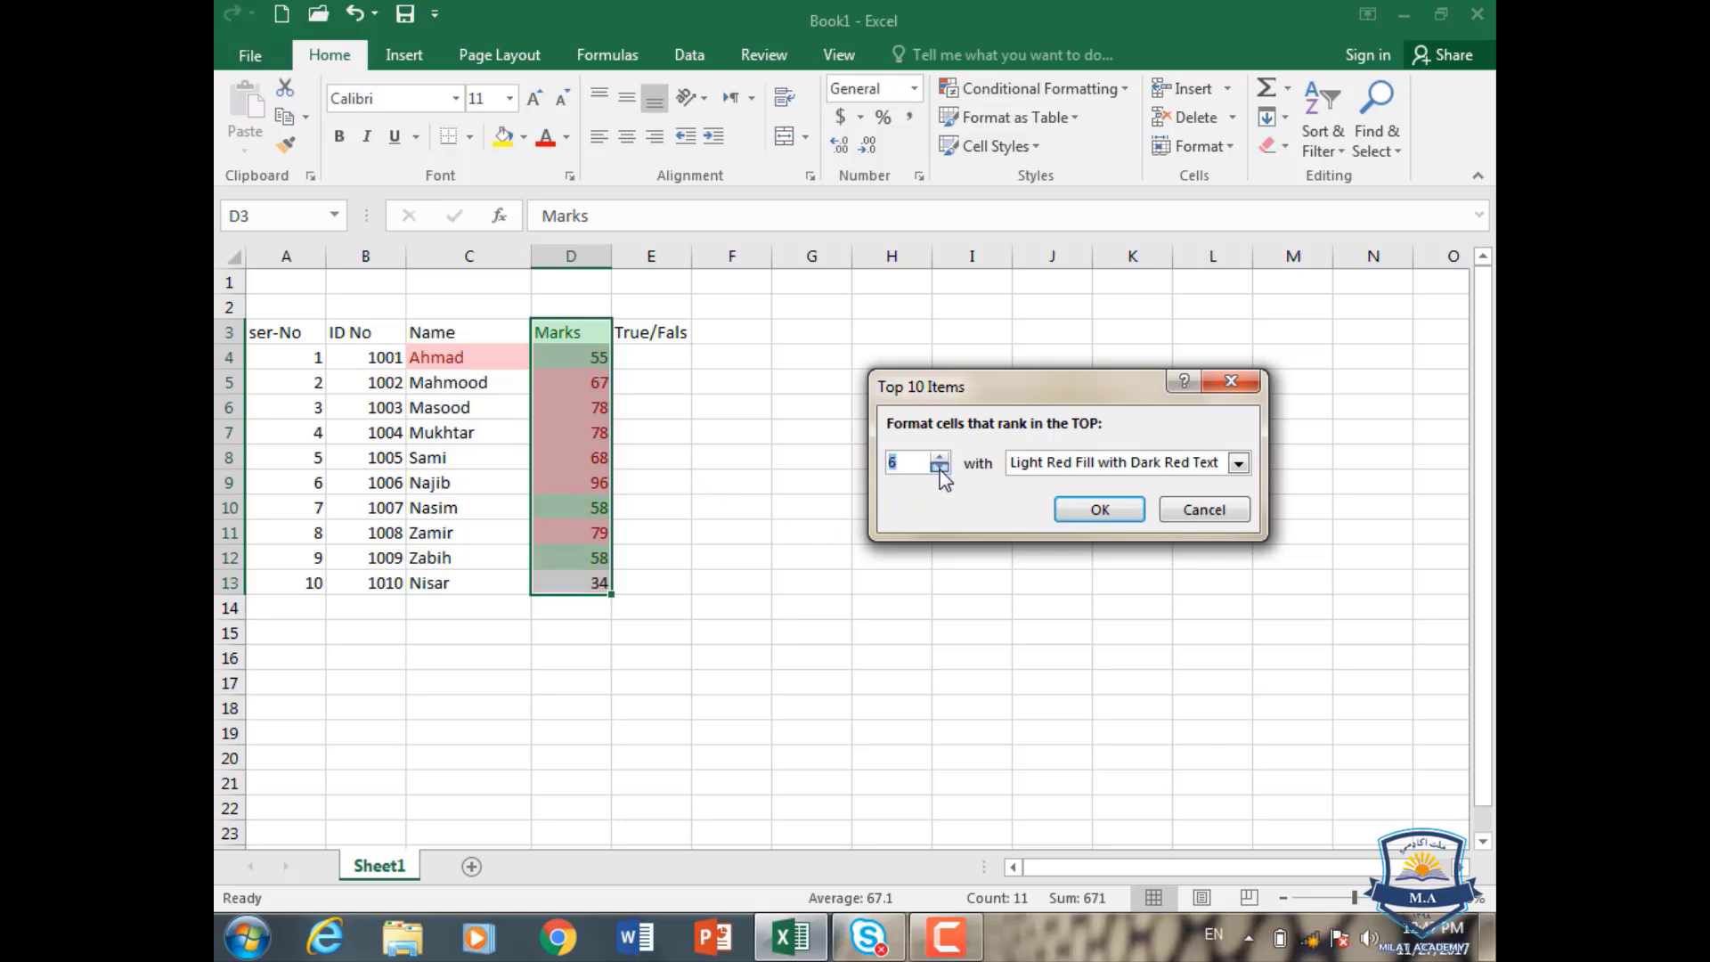
left_click(940, 468)
left_click(940, 468)
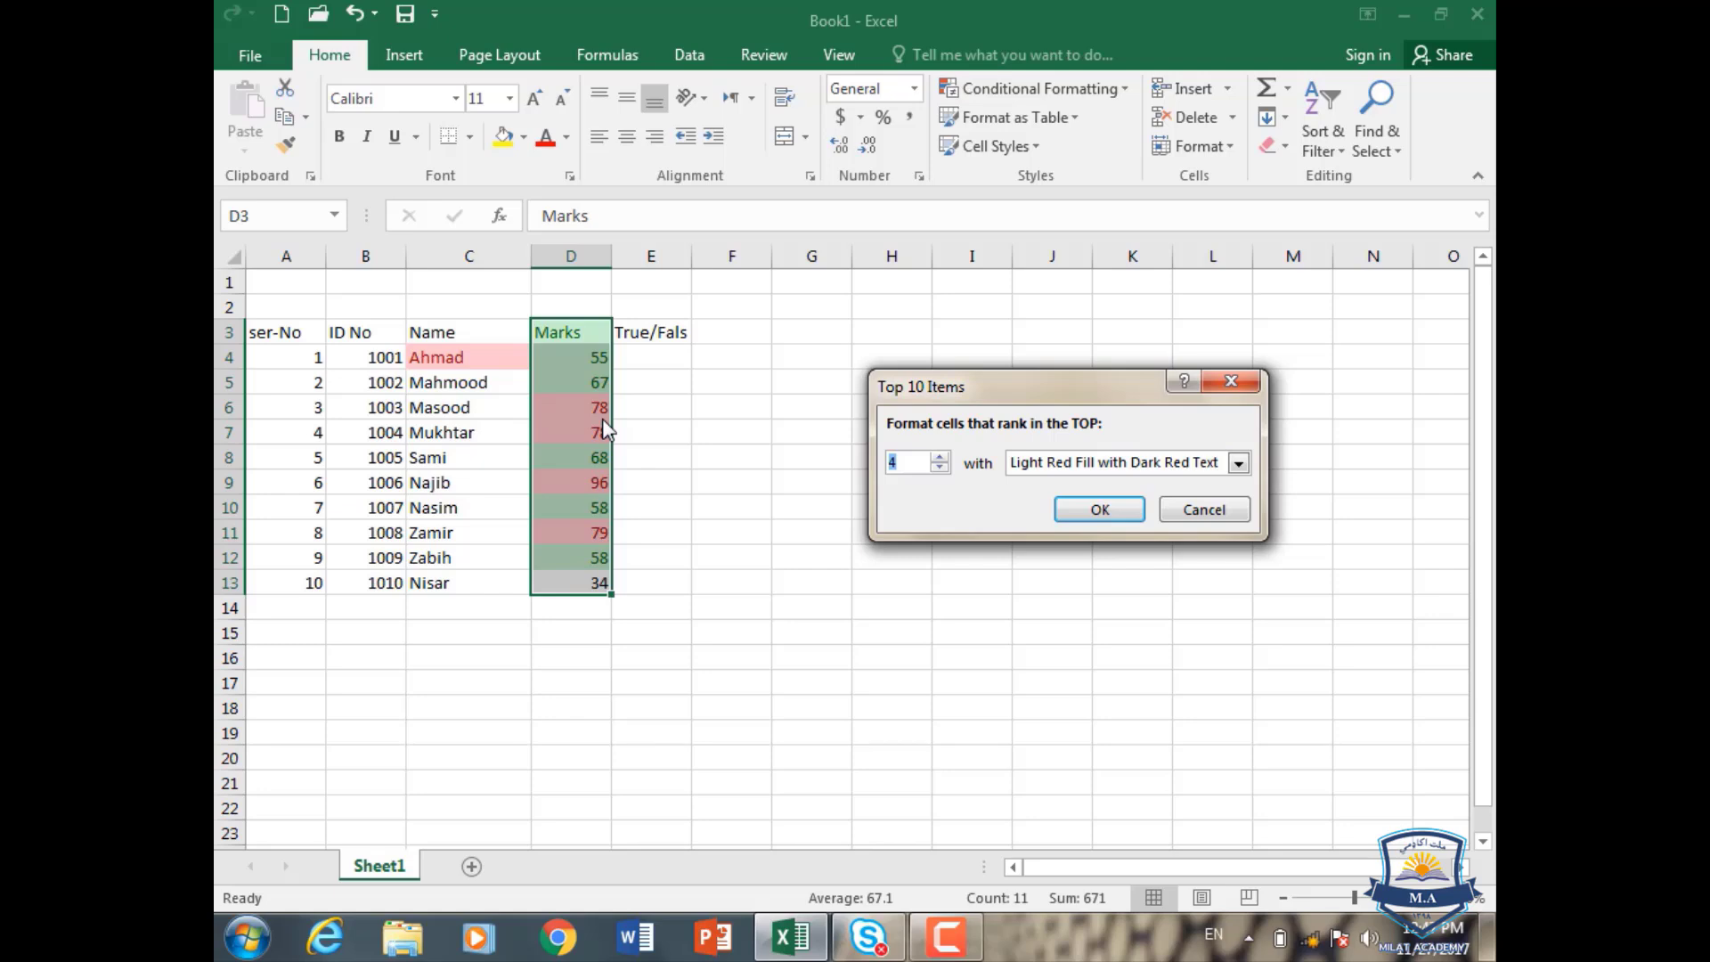
left_click(939, 468)
left_click(1188, 506)
- Preview a Top 10% rule on the marks range, lowering the percentage from the default, and cancel it
left_click(1119, 91)
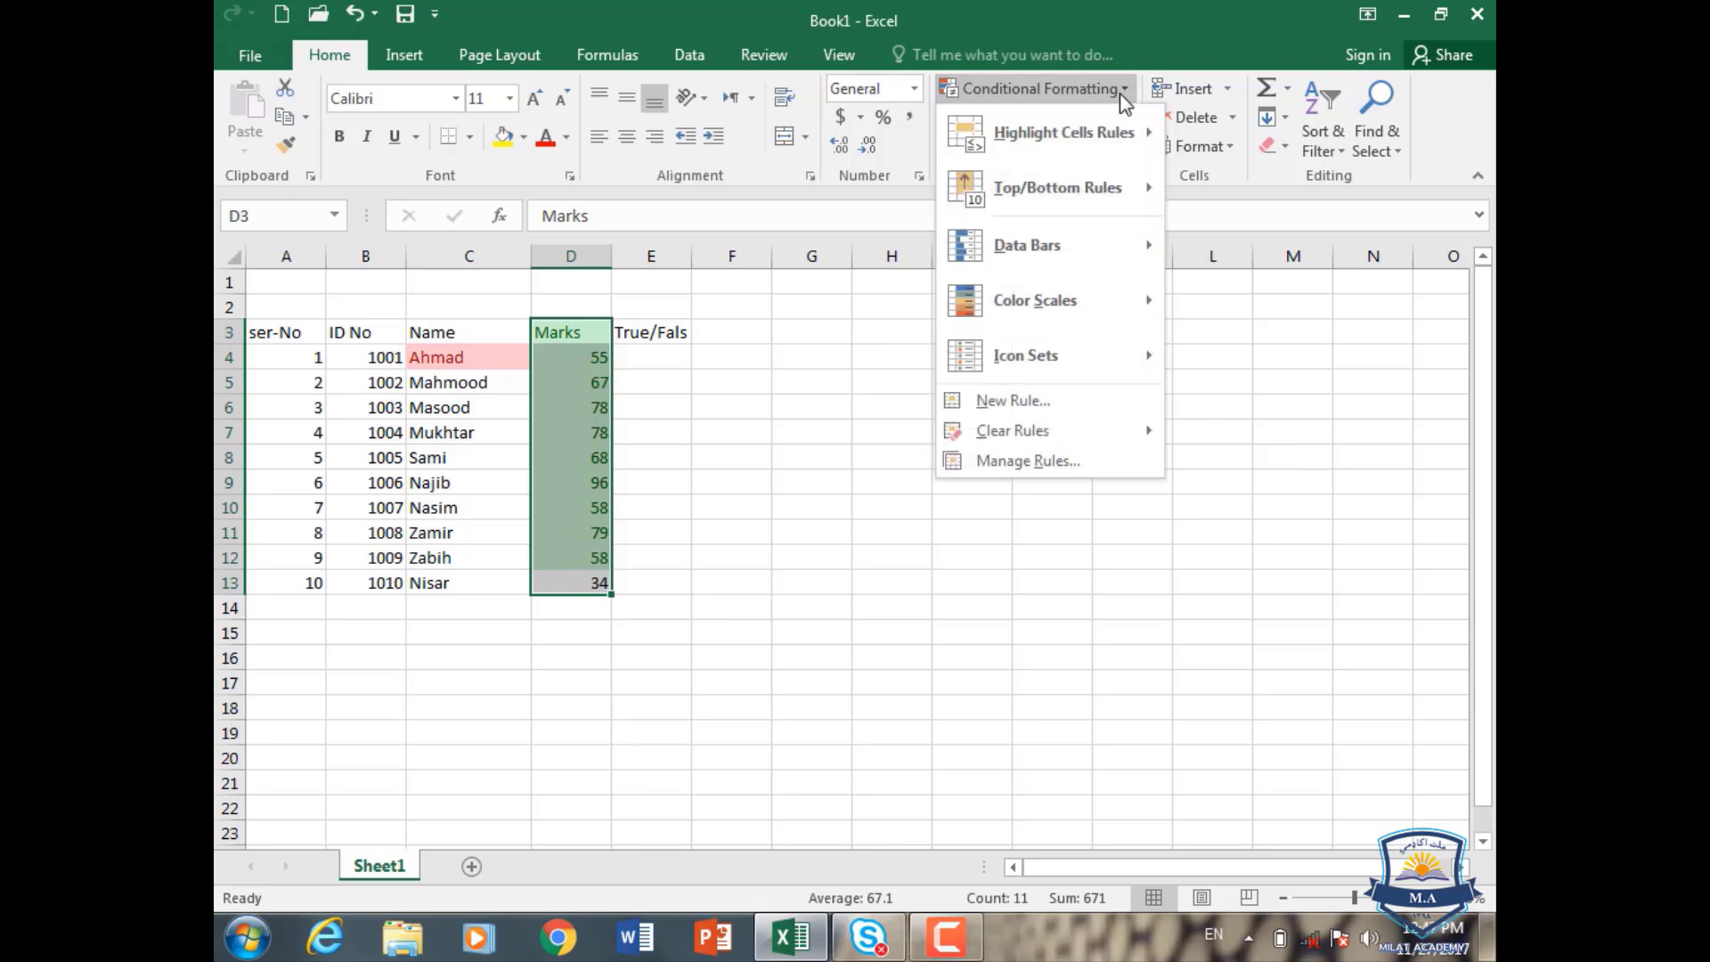
mouse_move(1115, 201)
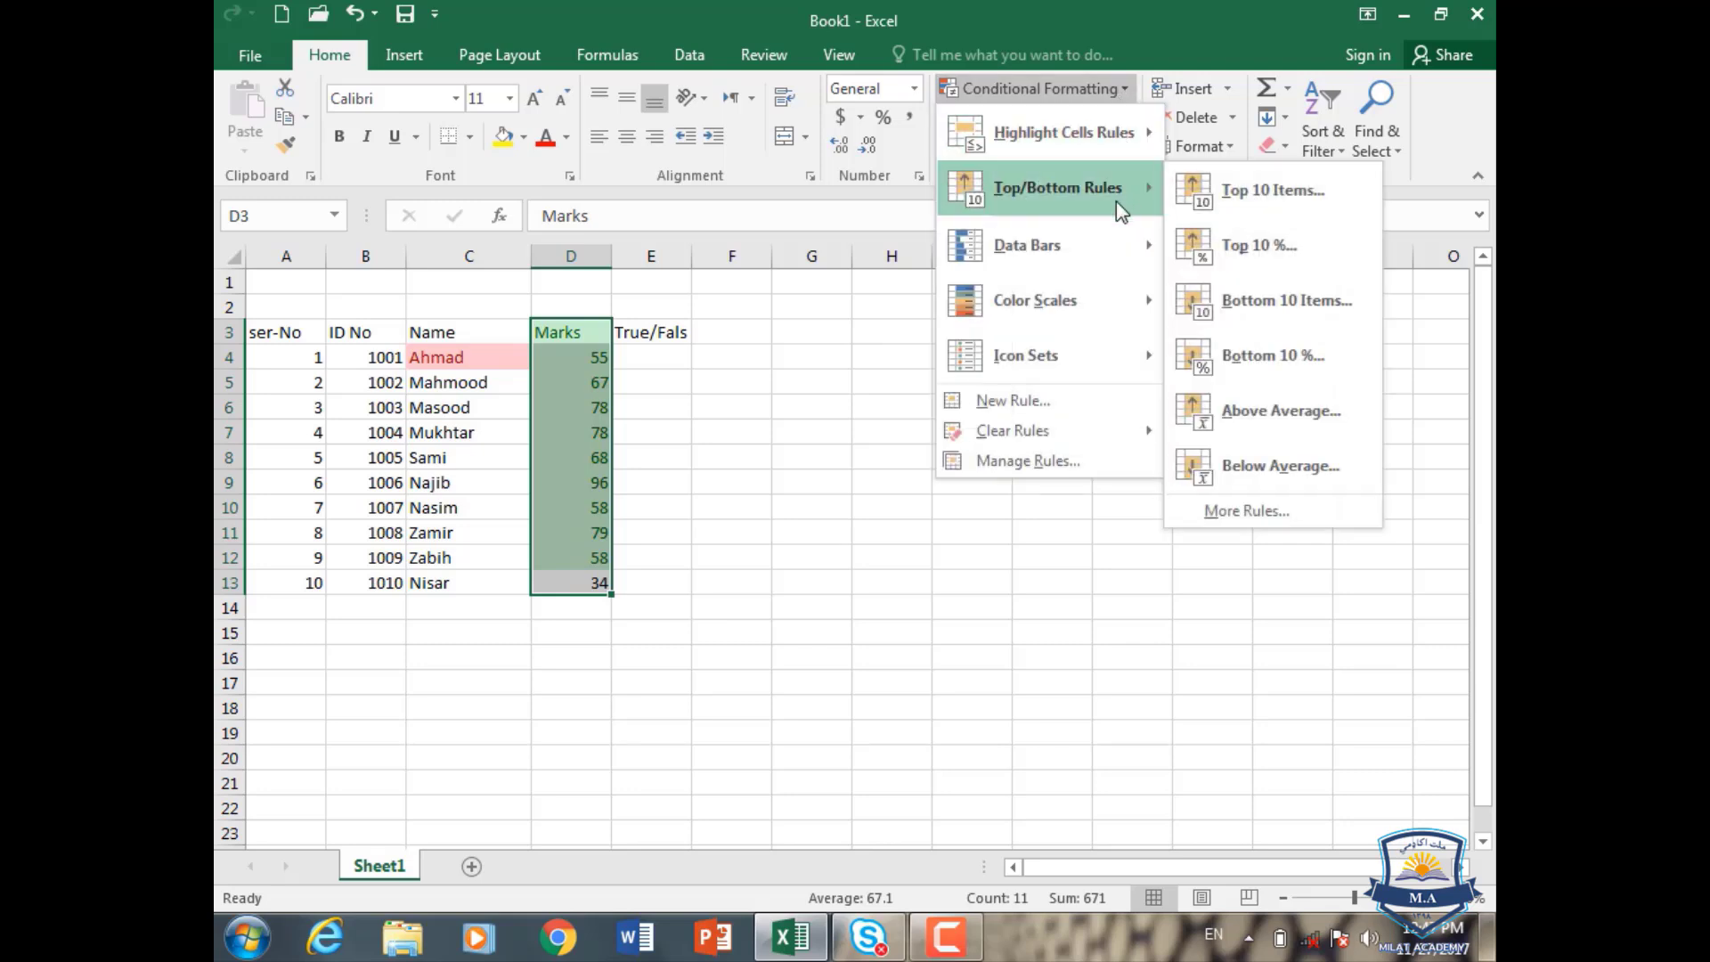
left_click(1207, 254)
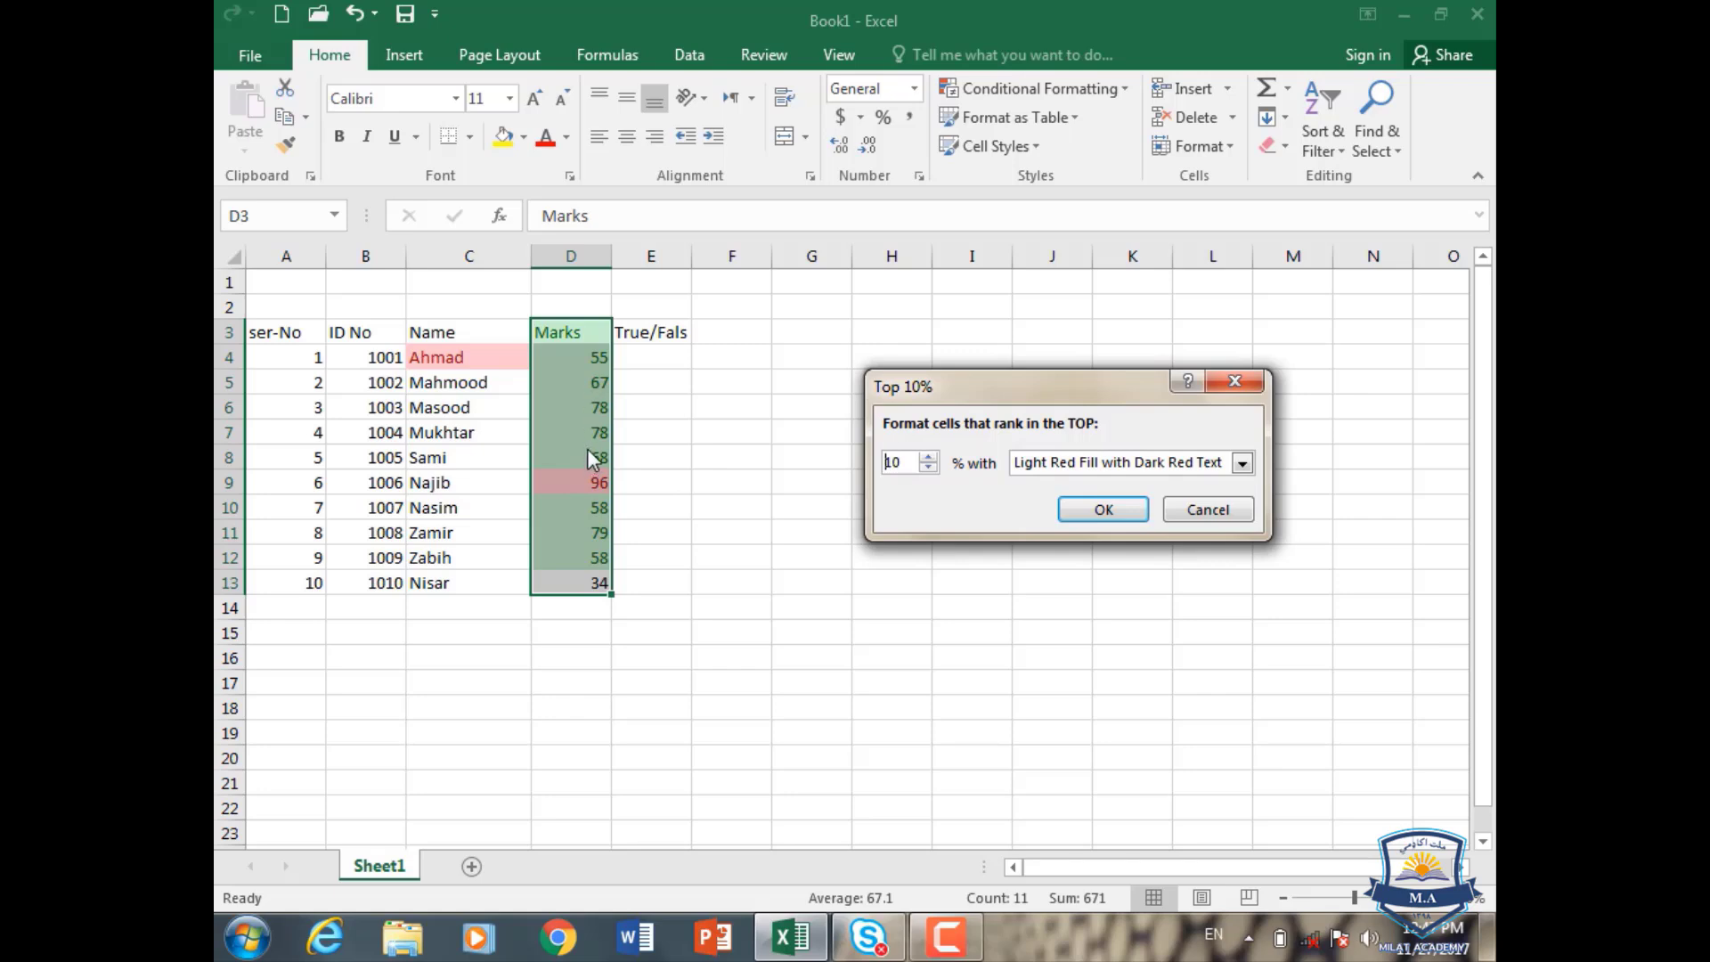
left_click(927, 468)
left_click(928, 469)
left_click(1229, 512)
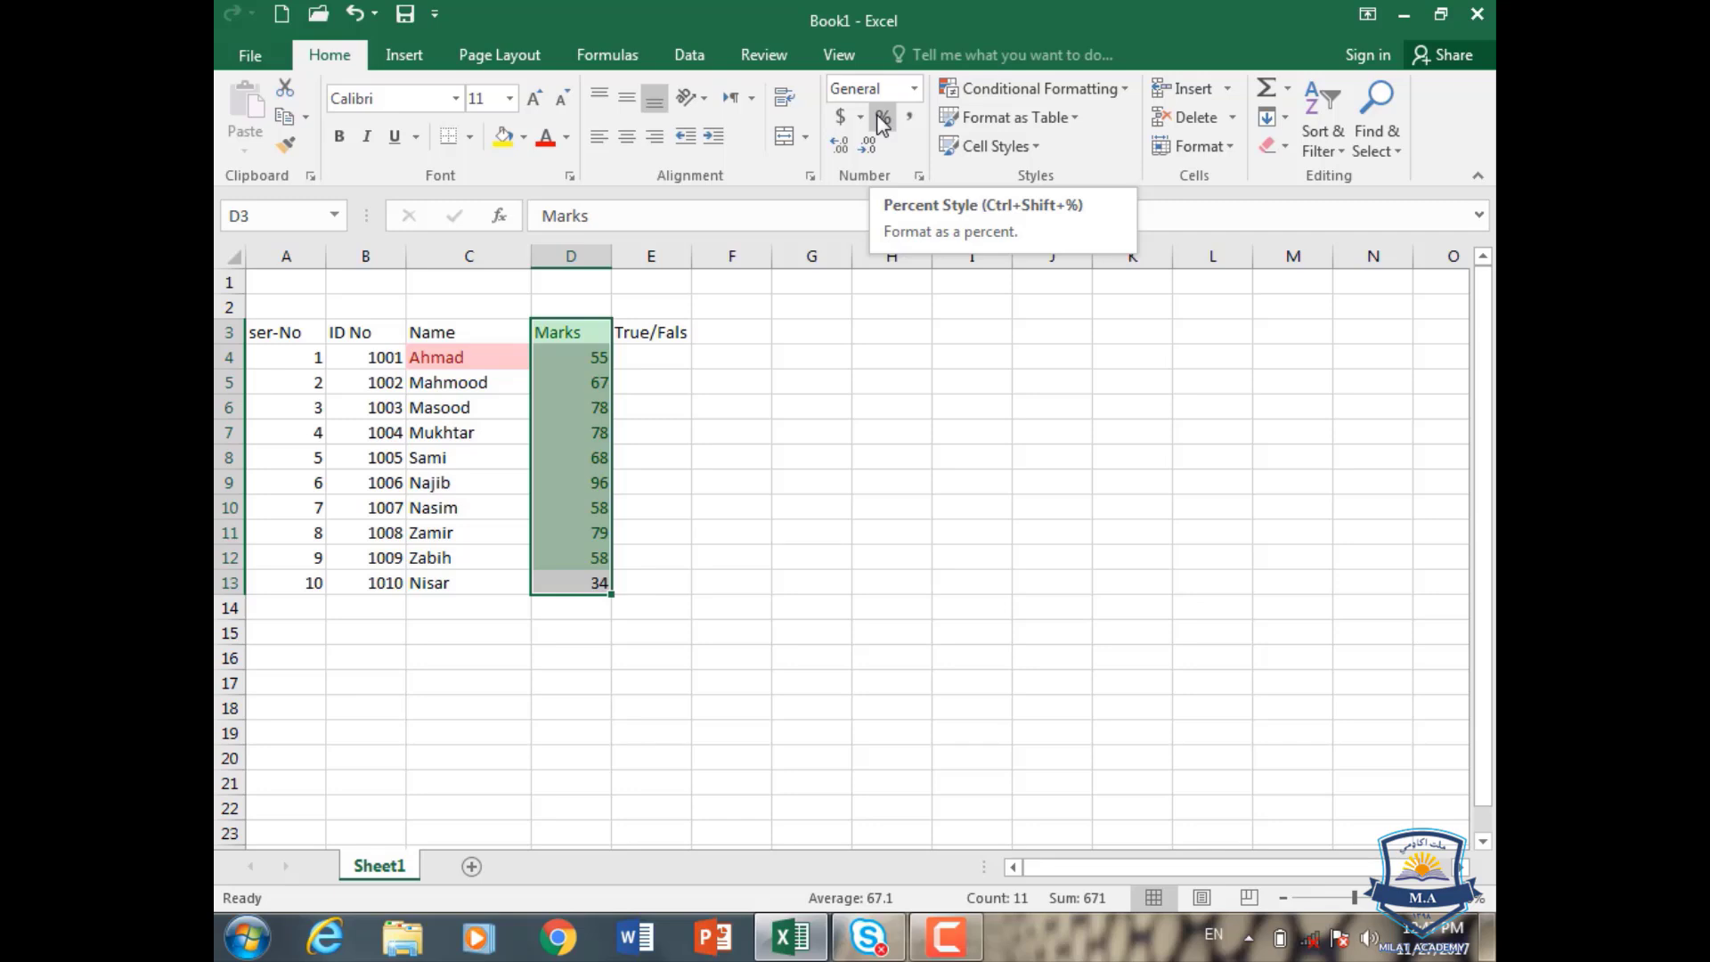
- Preview a Bottom 10 Items rule on the marks range with the number of items reduced to 4, and cancel it
left_click(1113, 92)
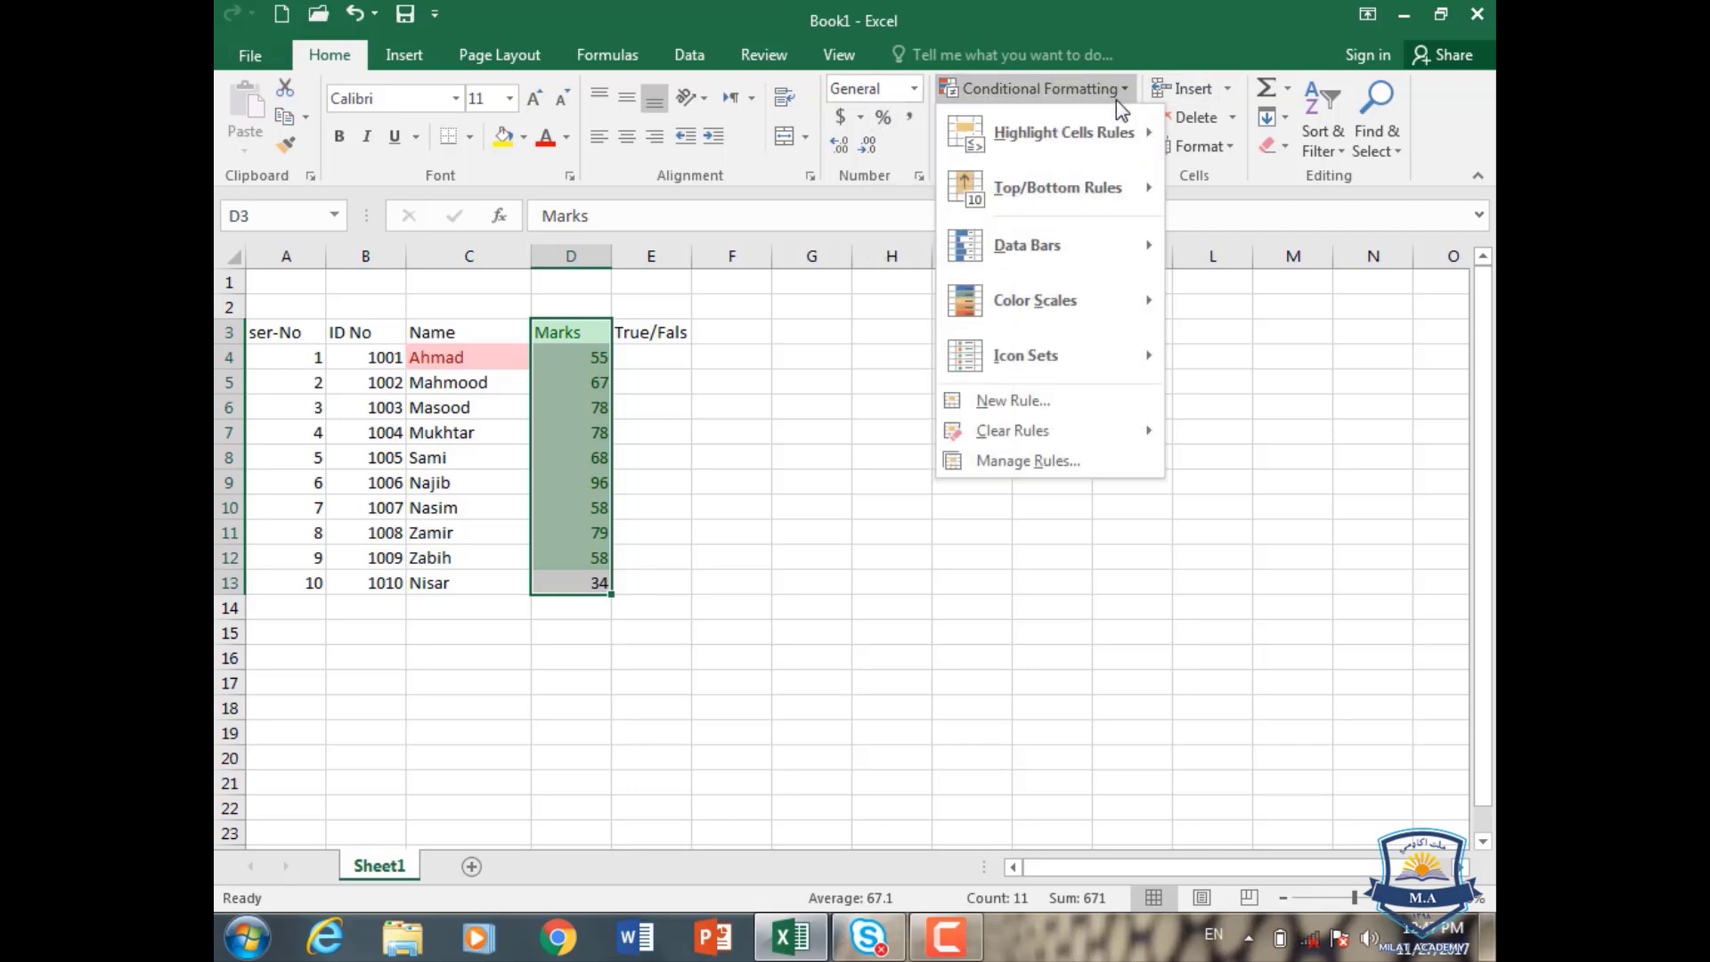
mouse_move(1098, 183)
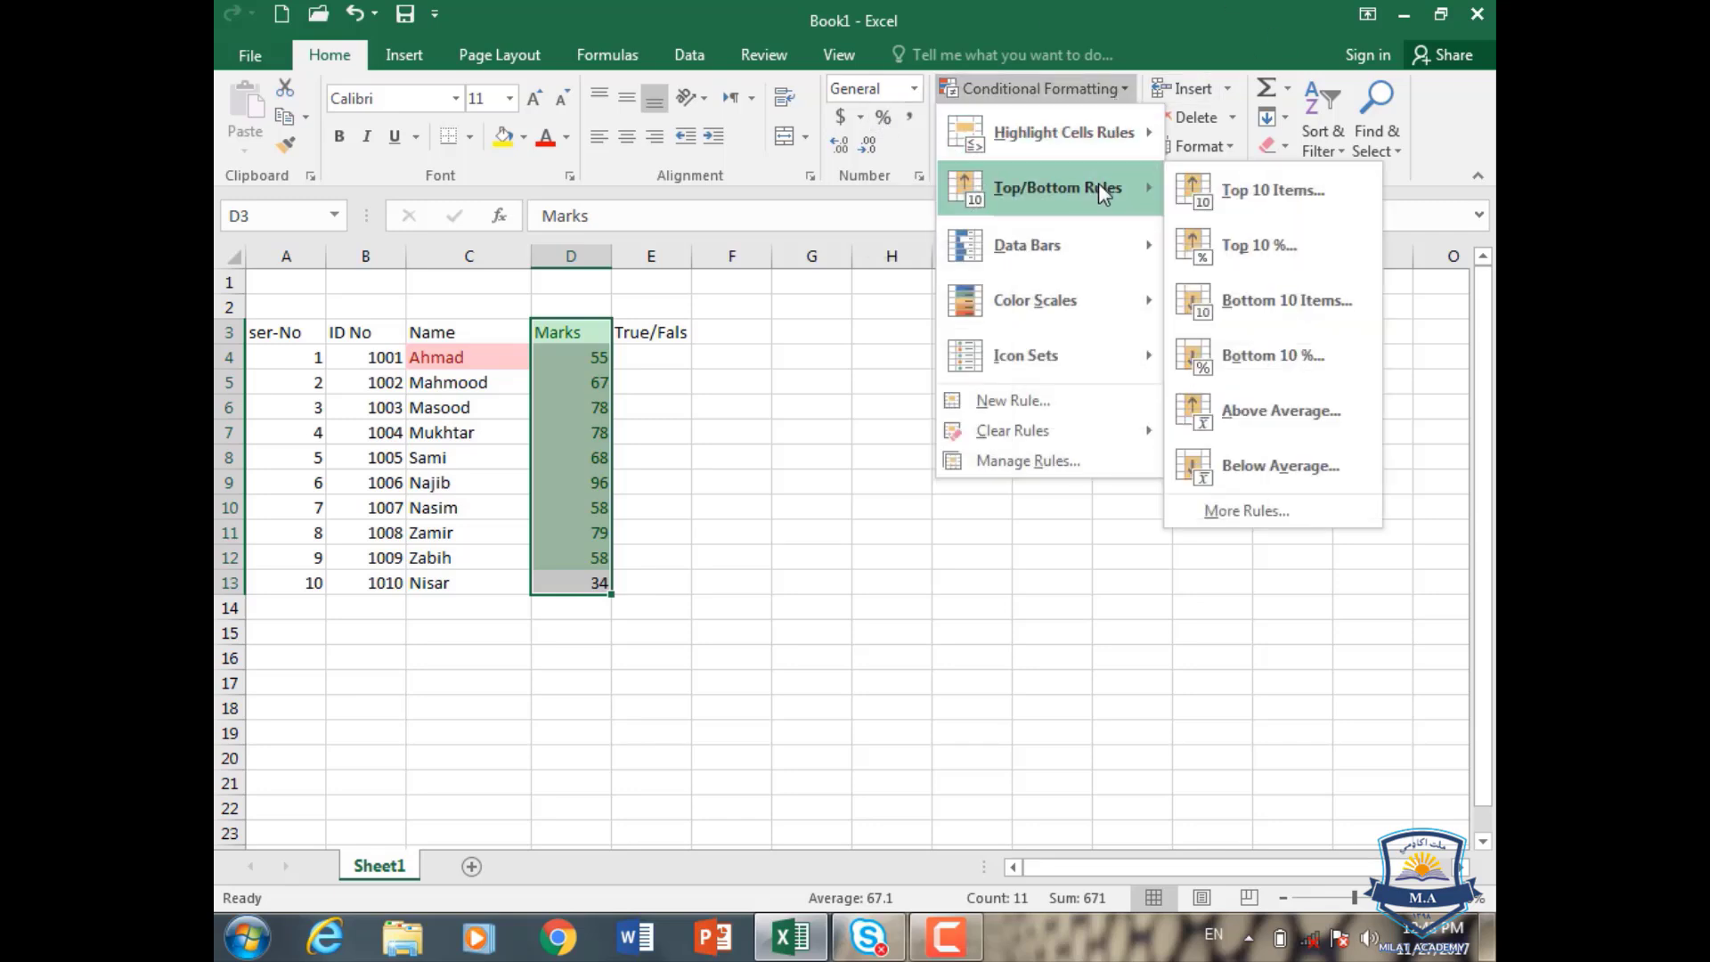
left_click(1227, 303)
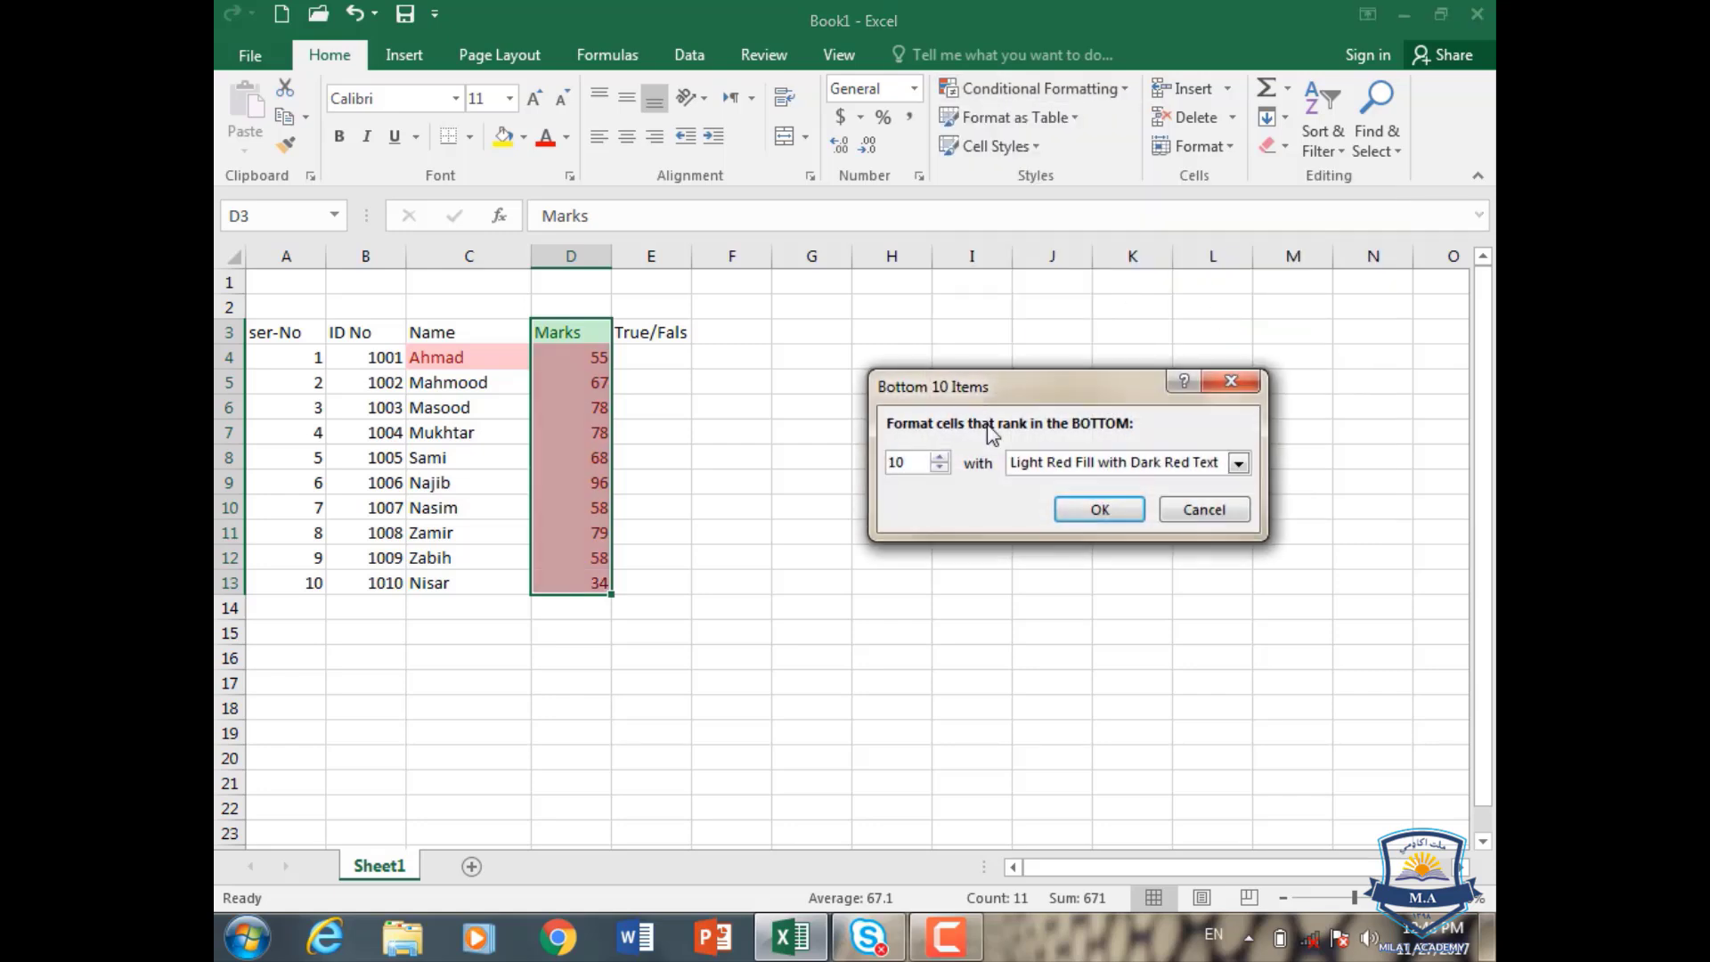
left_click(939, 466)
left_click(940, 467)
left_click(939, 467)
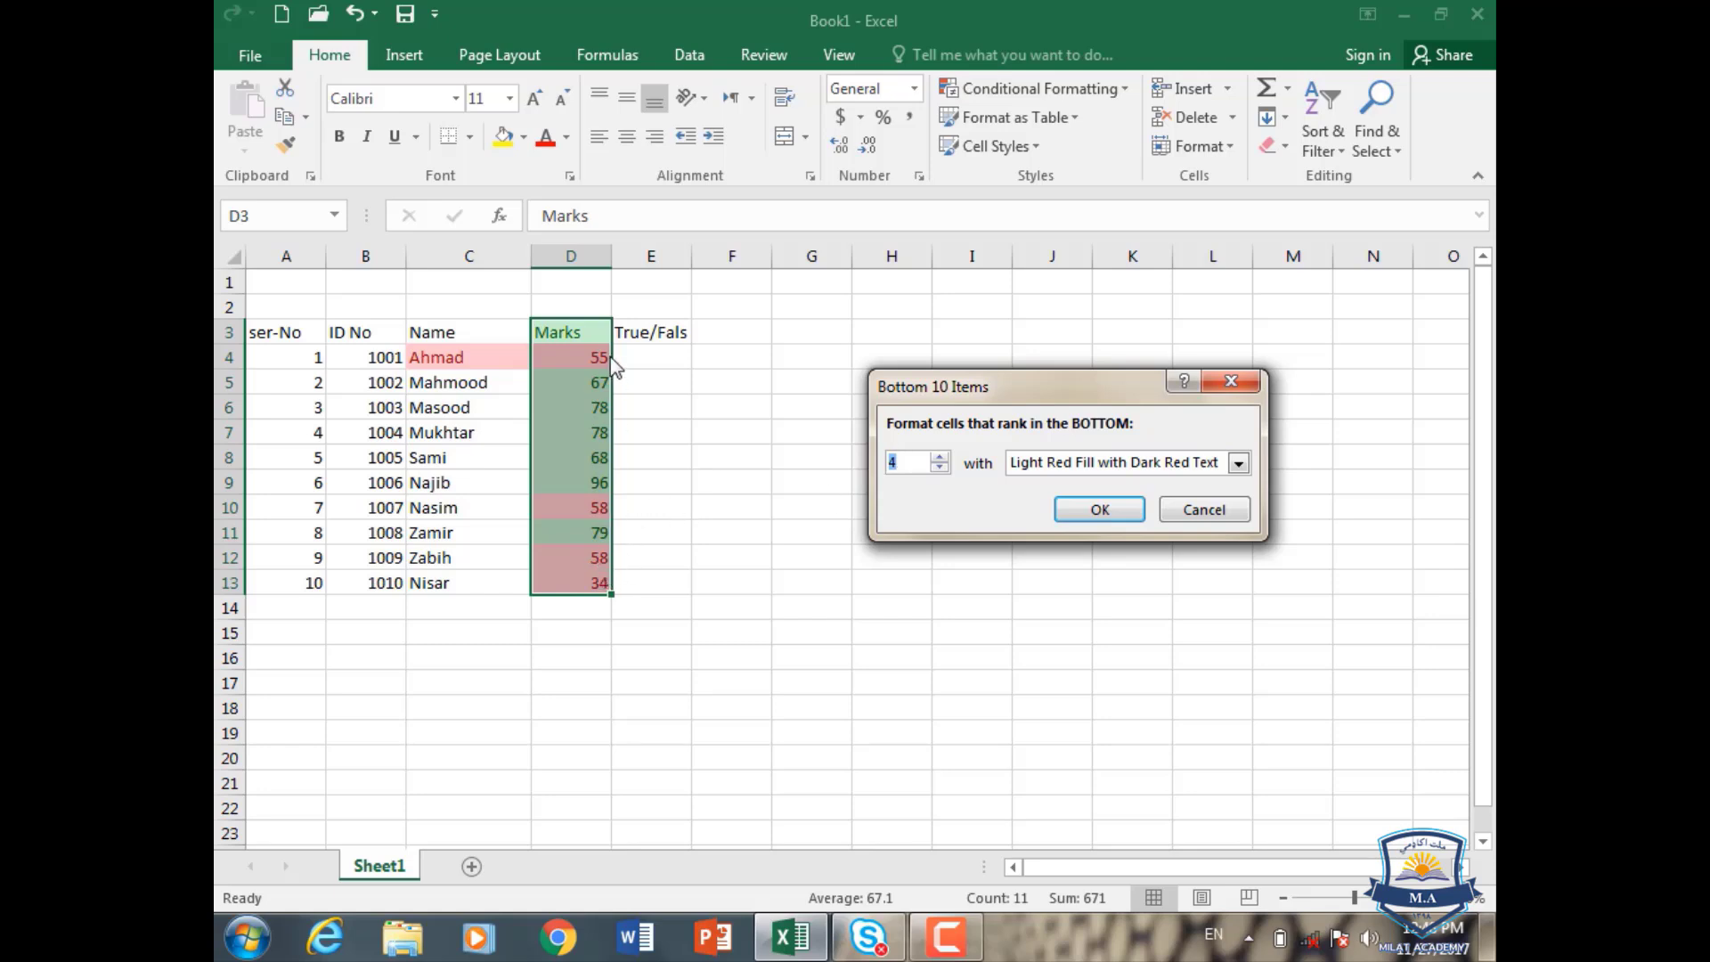
left_click(1197, 511)
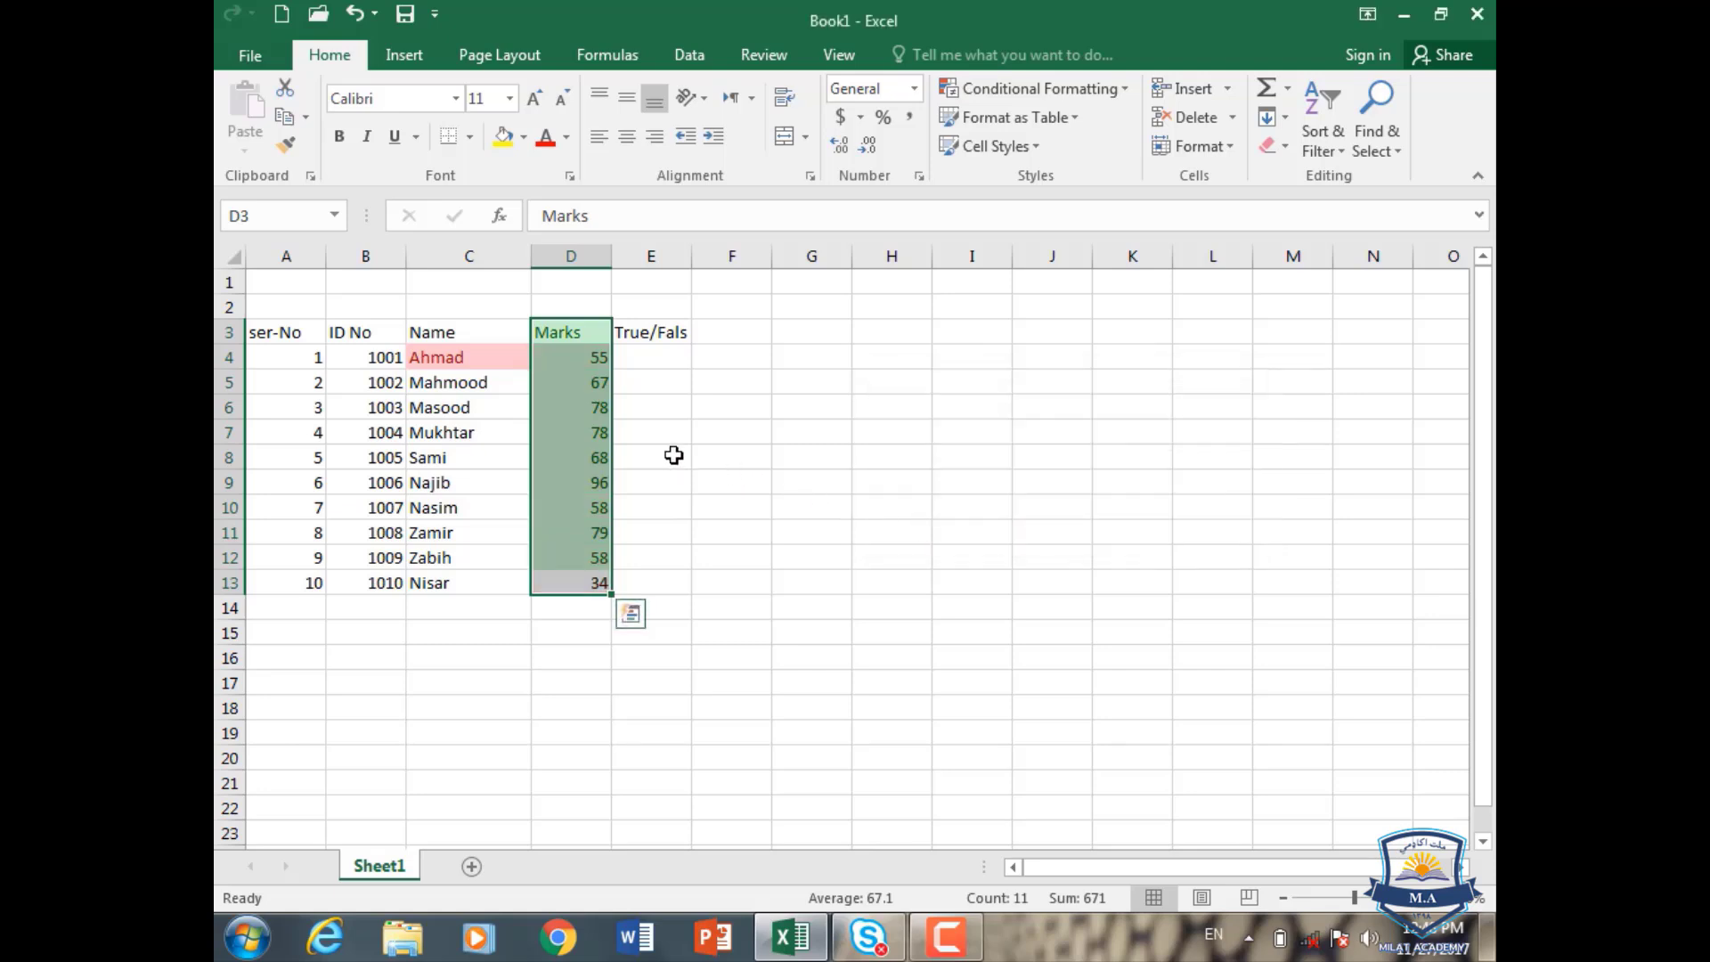
left_click(1107, 93)
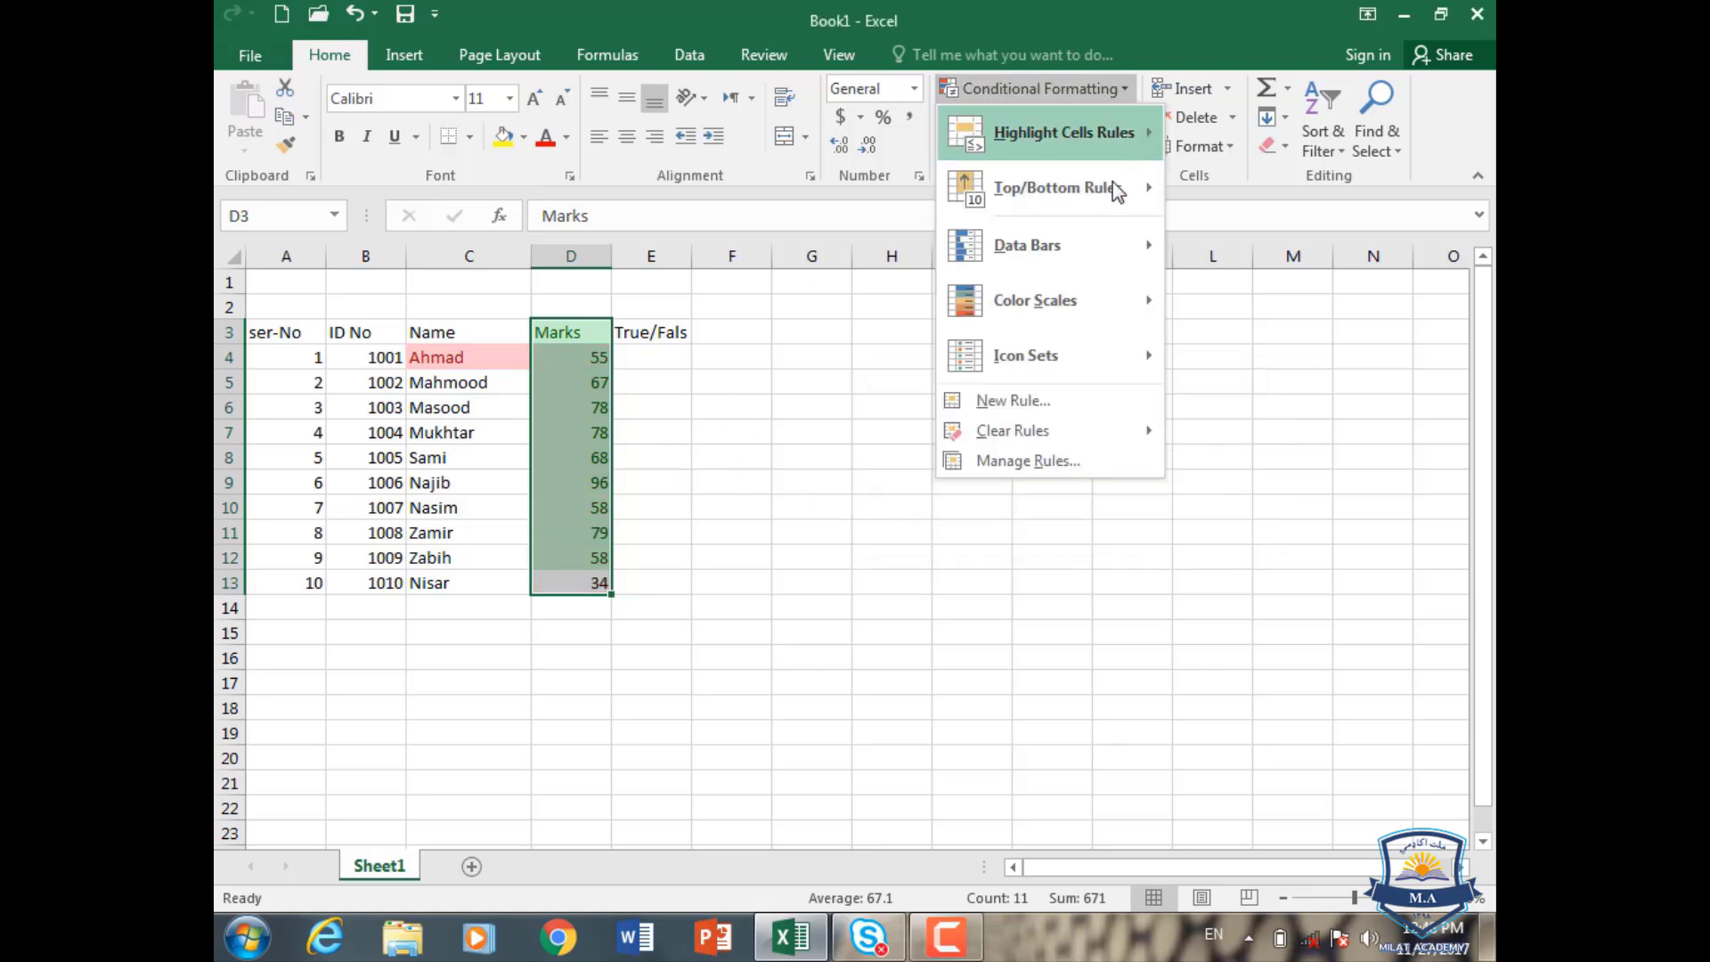
mouse_move(1114, 191)
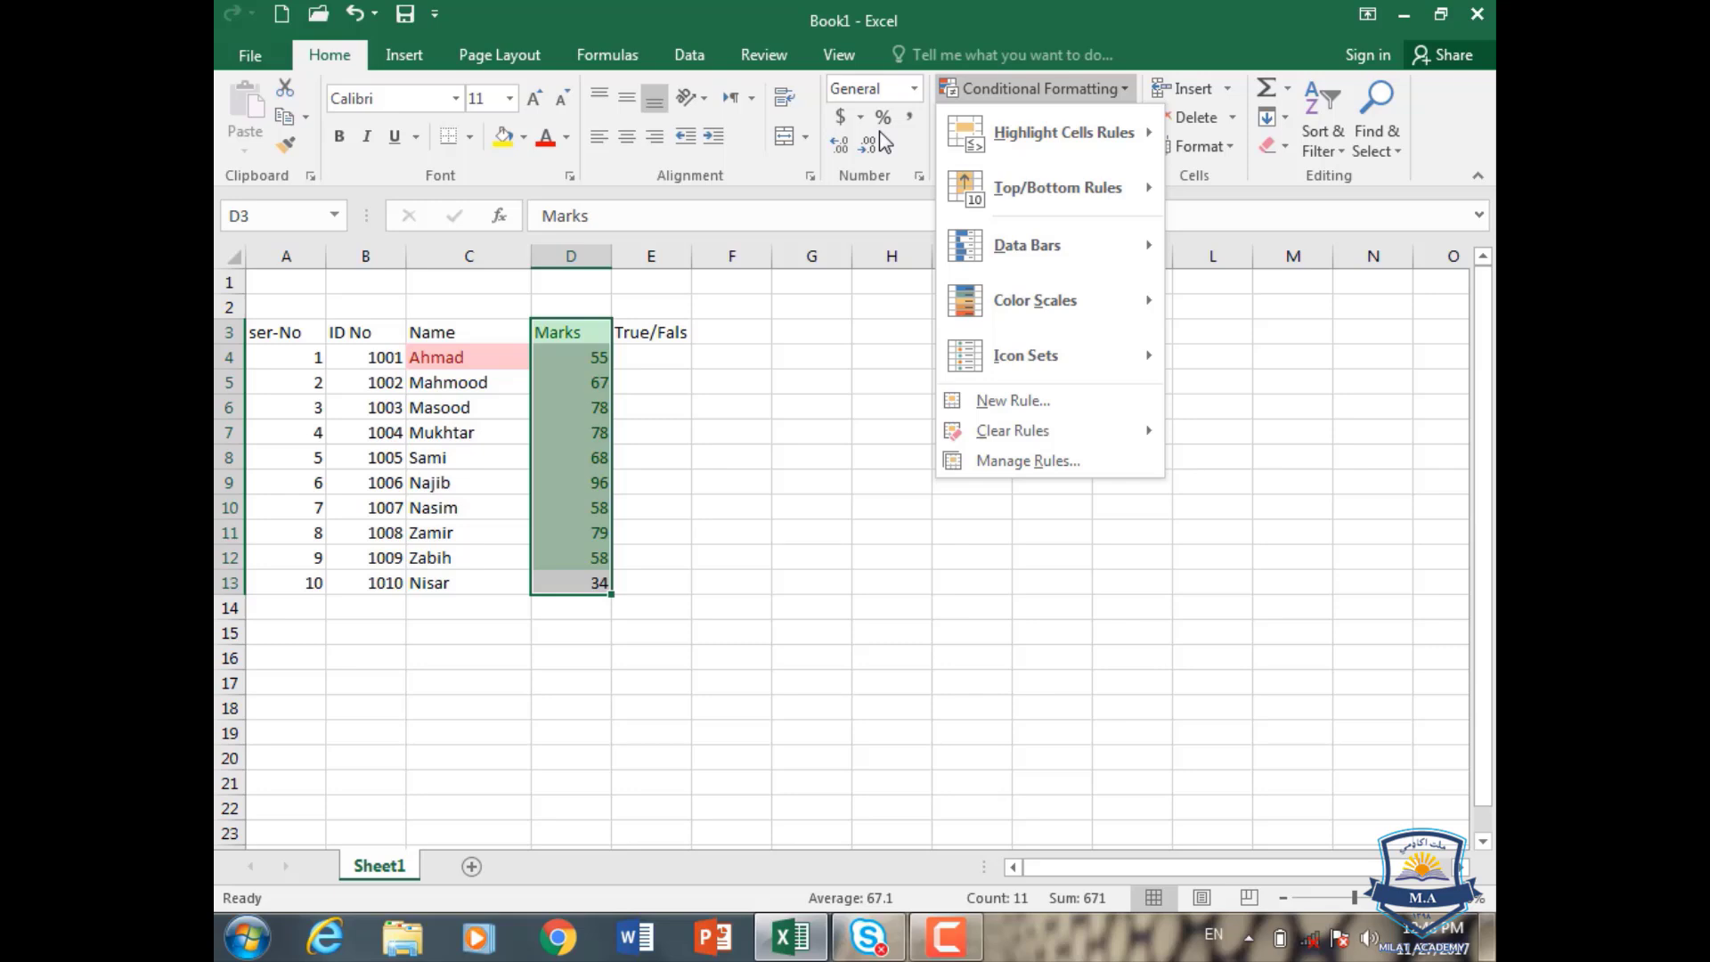
mouse_move(994, 175)
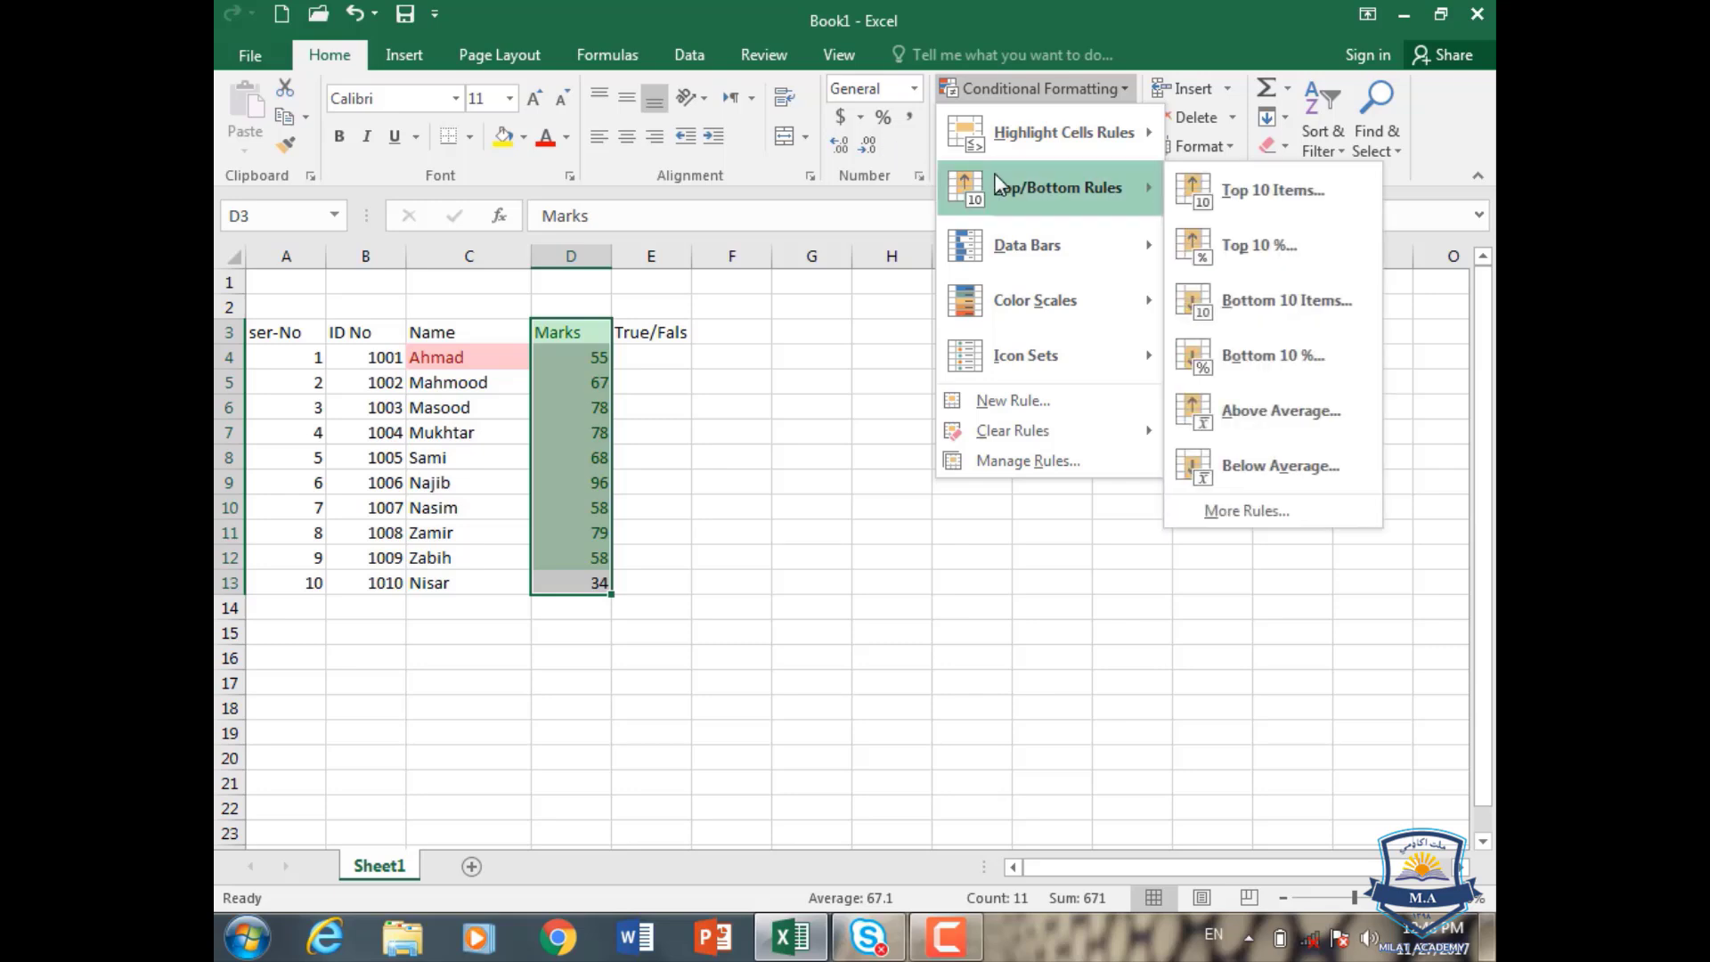
left_click(835, 344)
left_click(1038, 88)
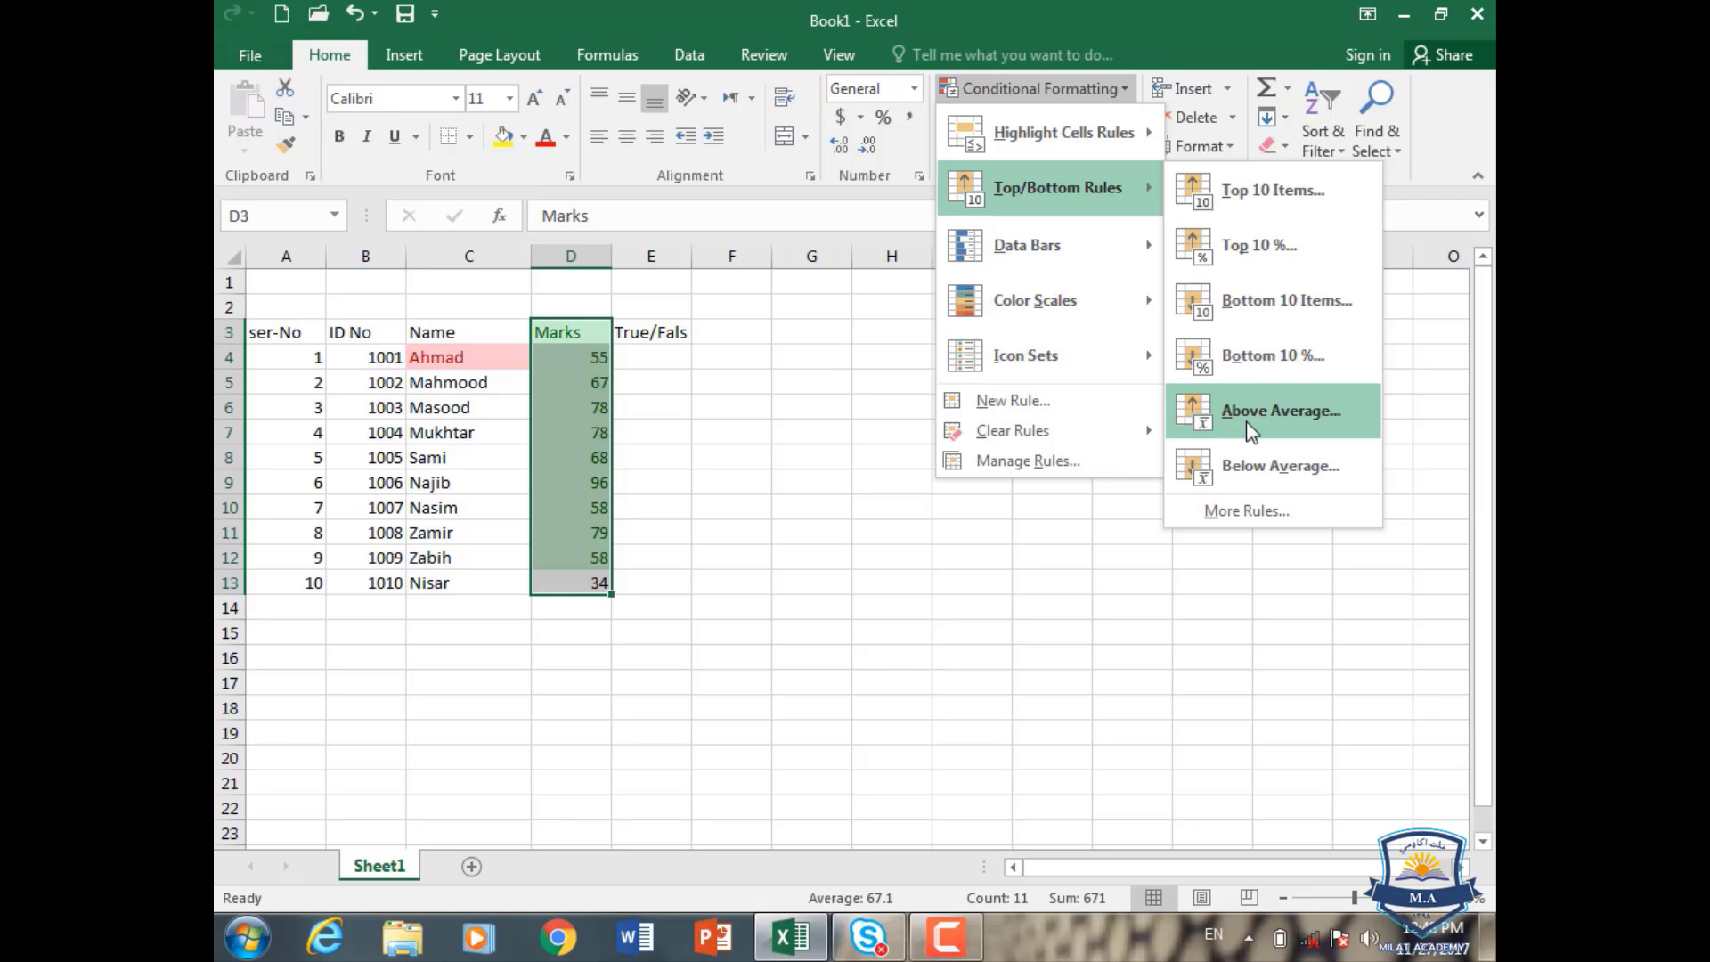
left_click(835, 477)
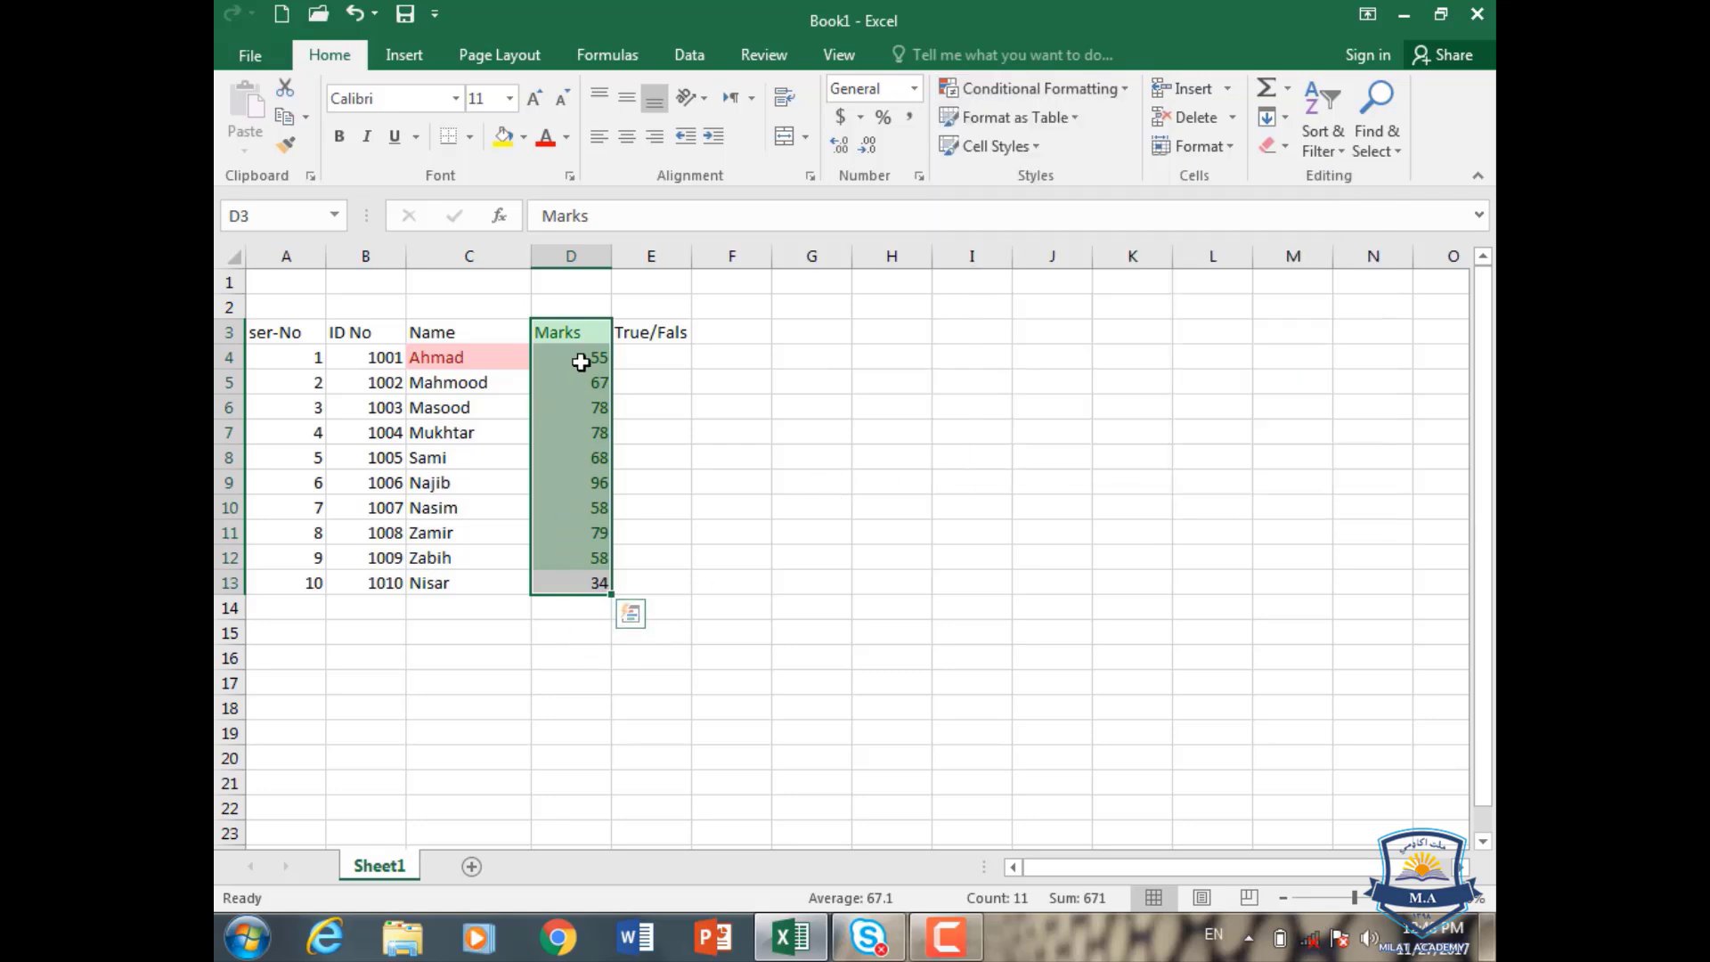
- Calculate the average of the marks in D15 with =AVERAGE(D4:D14)
left_click(580, 635)
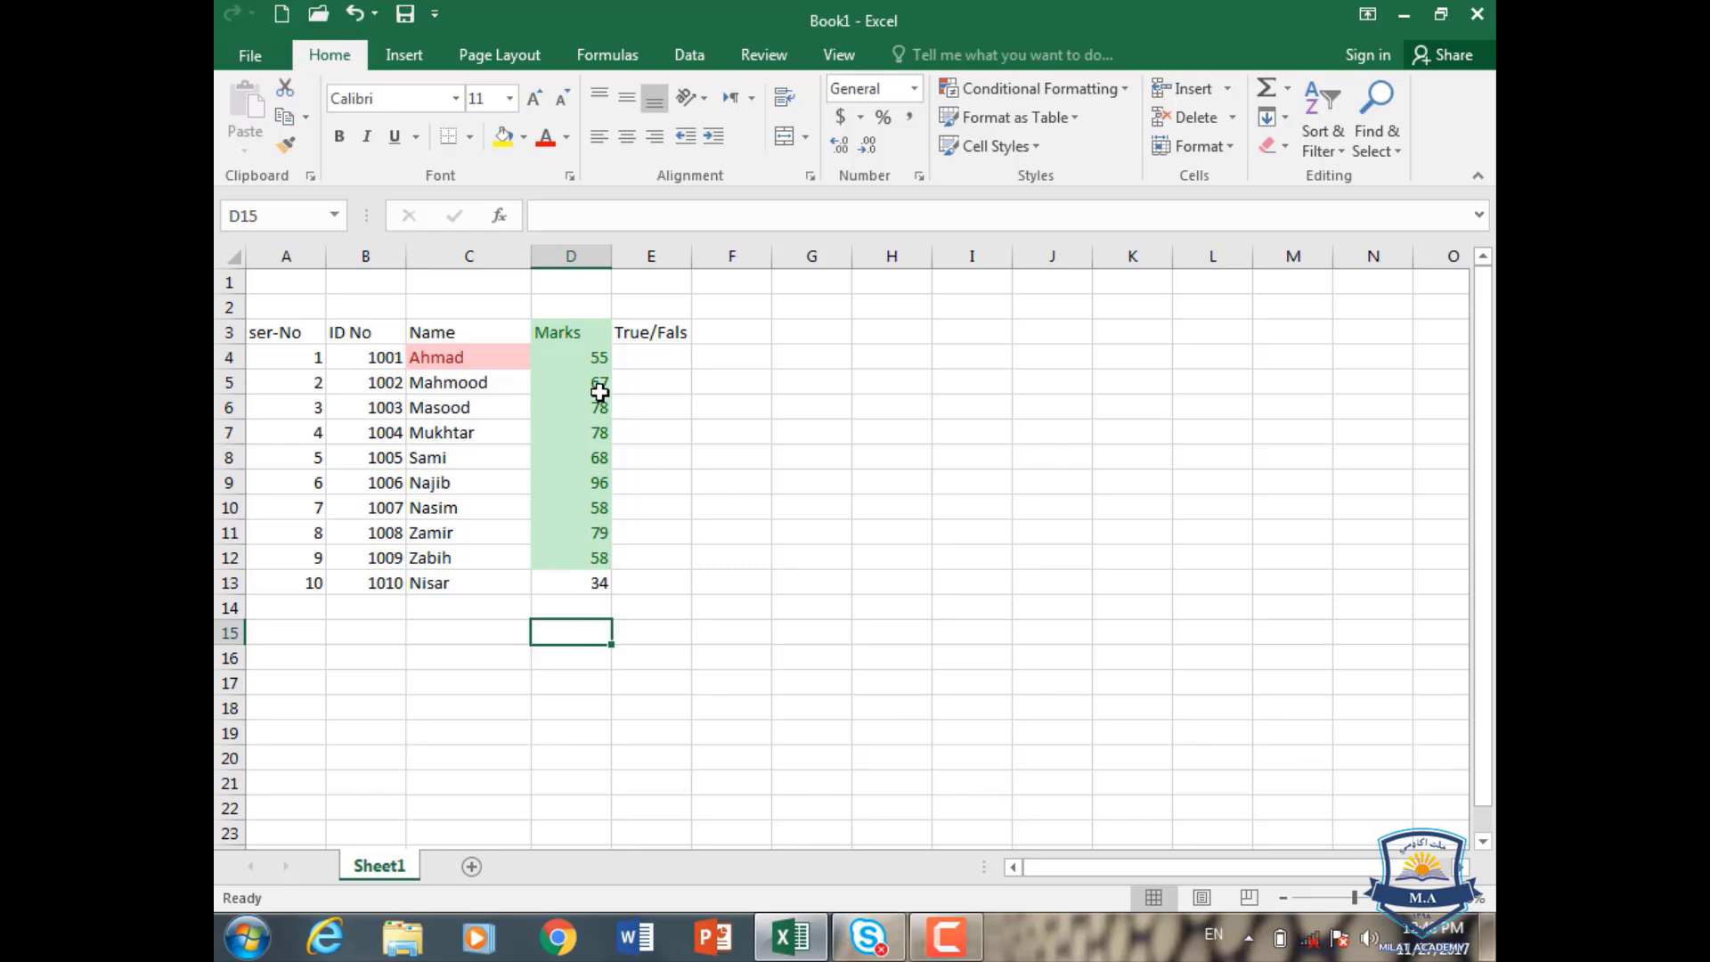
left_click(1287, 88)
left_click(1298, 152)
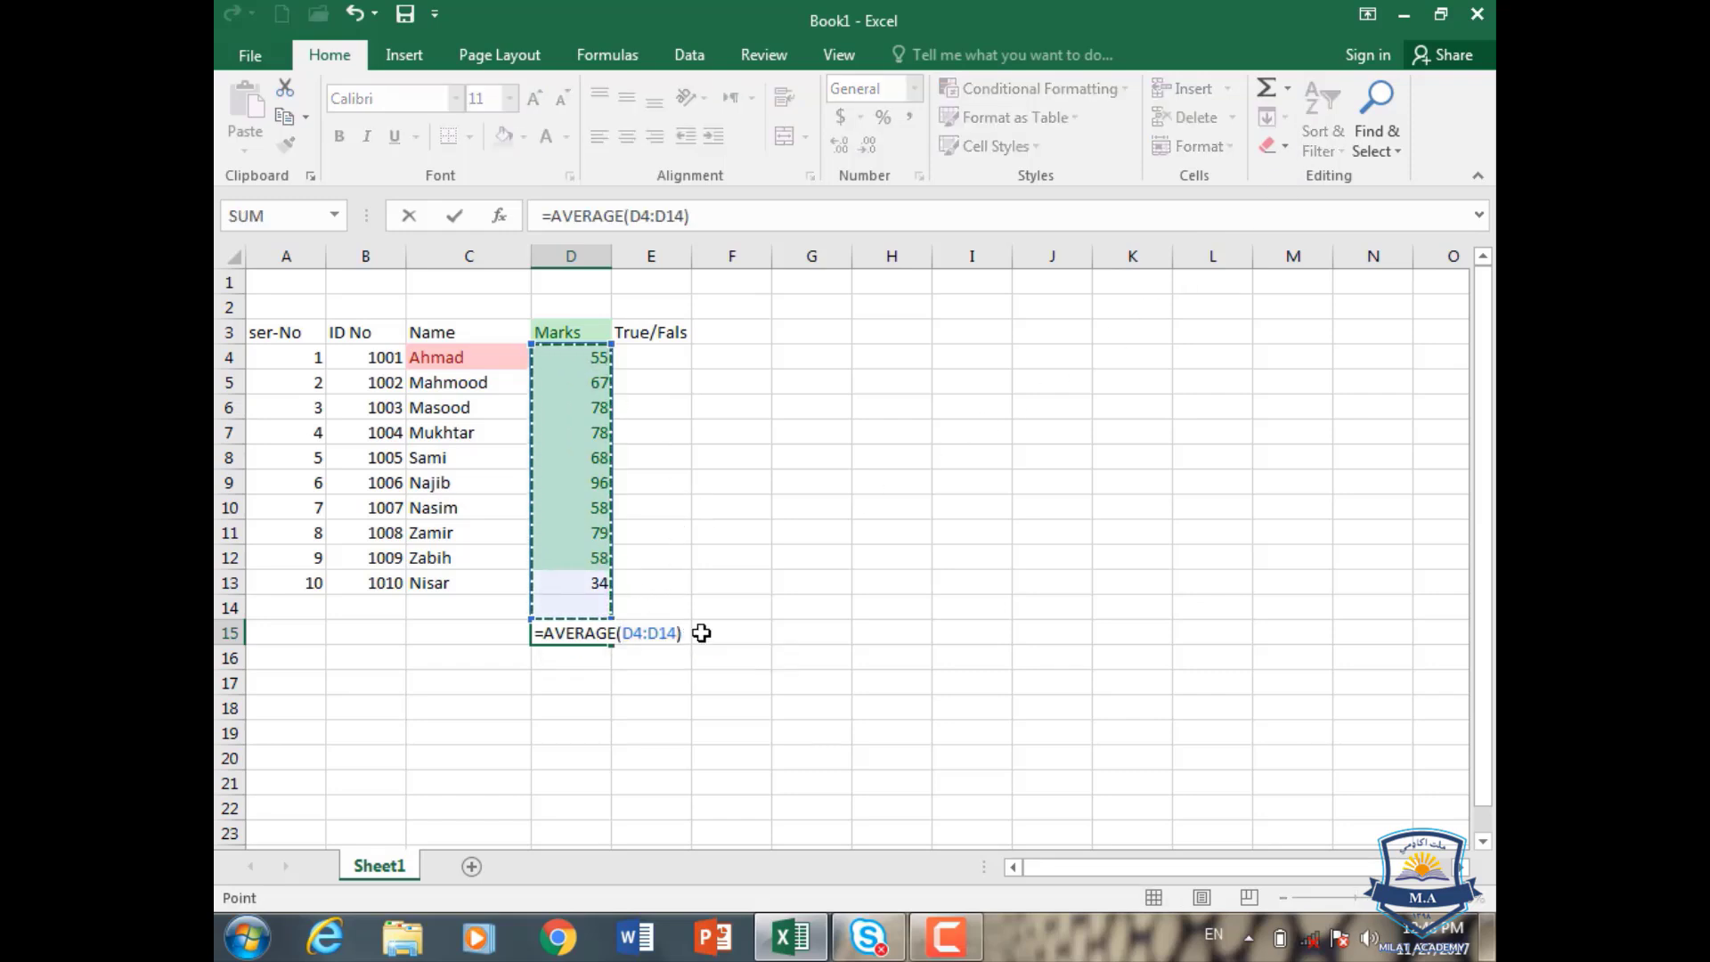
key("Return")
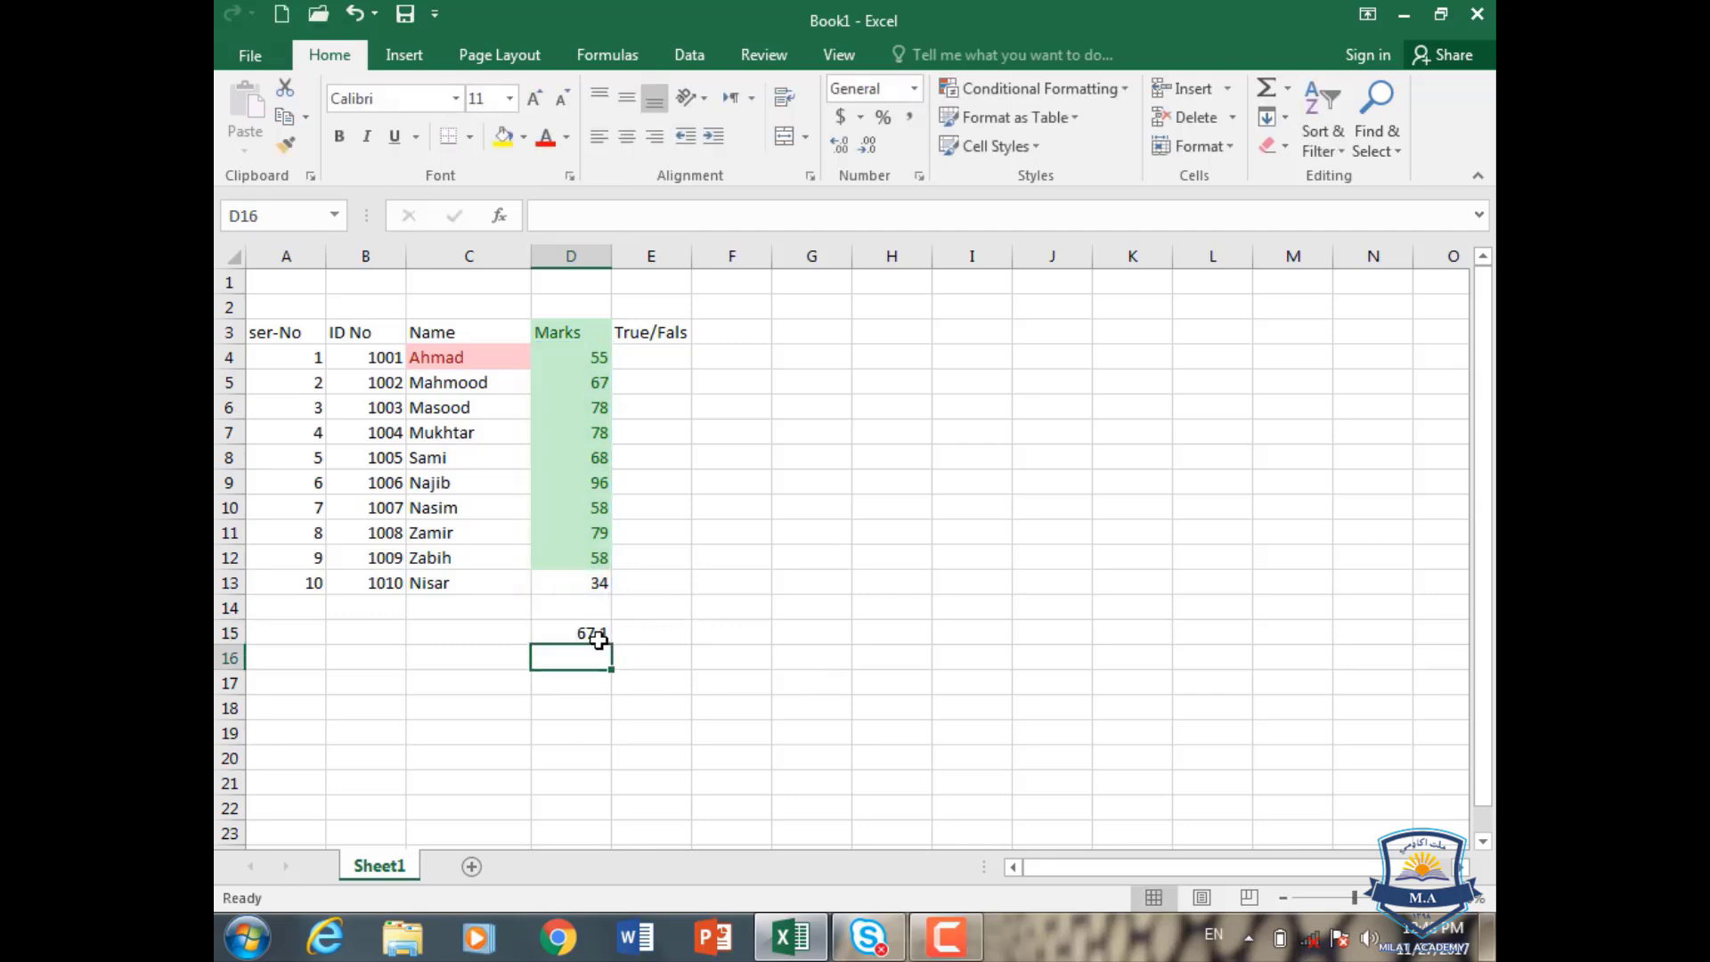
left_click(1113, 94)
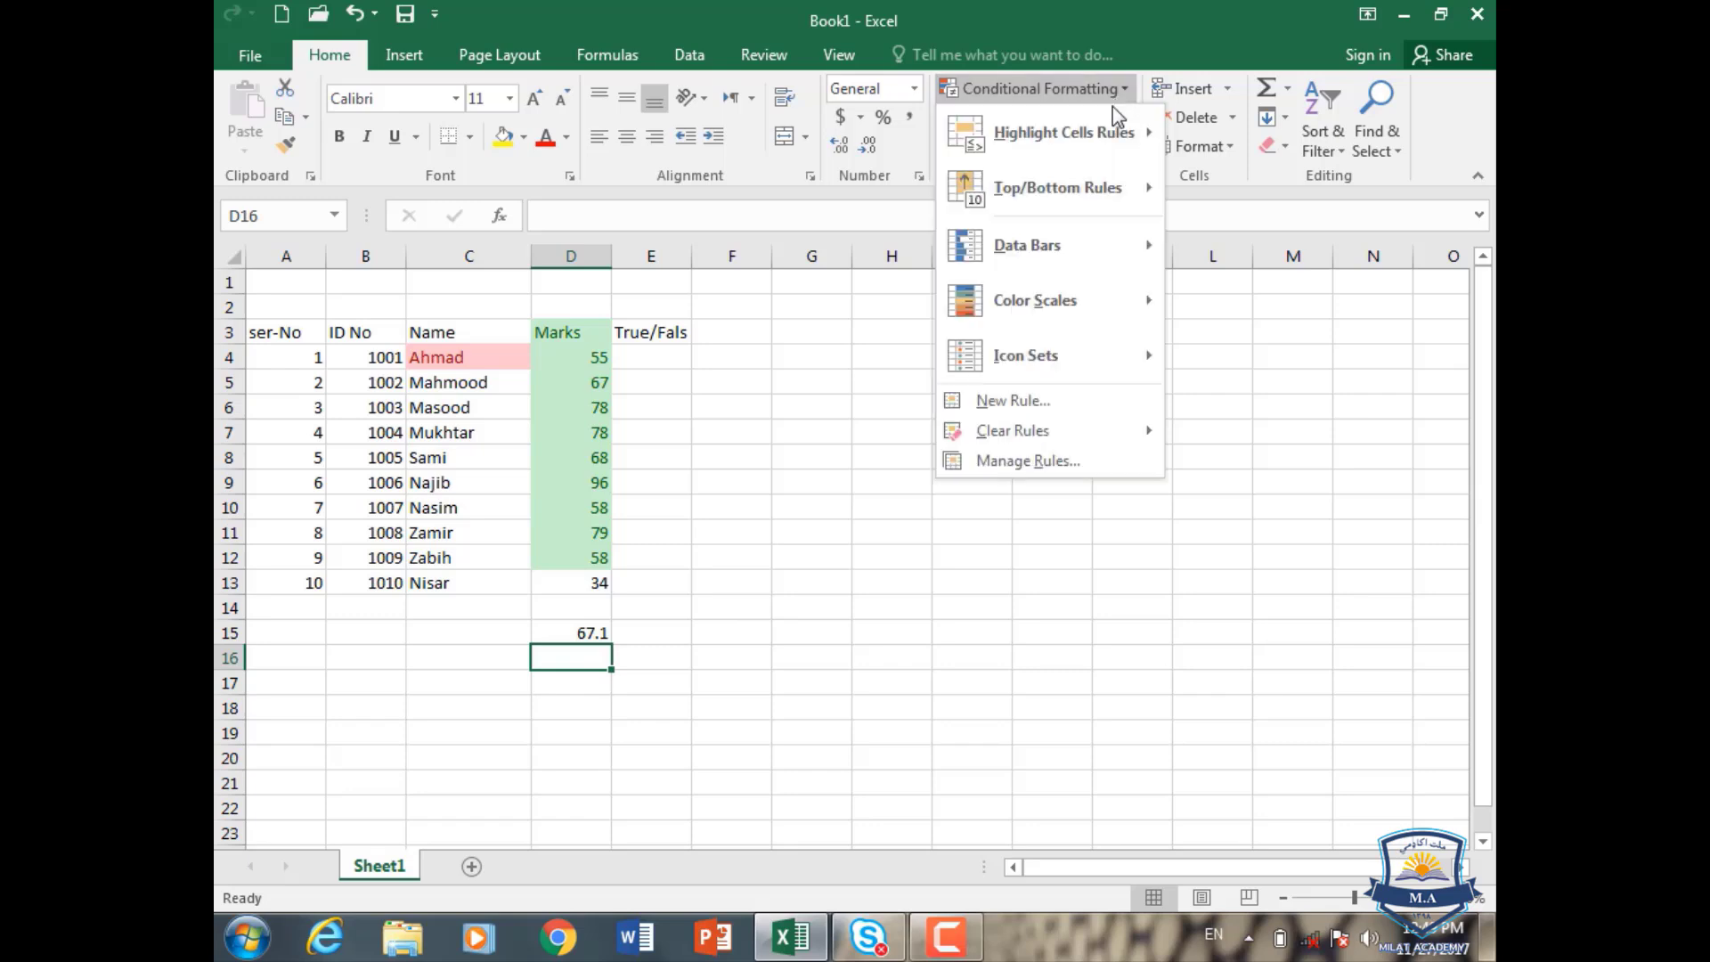
mouse_move(1110, 198)
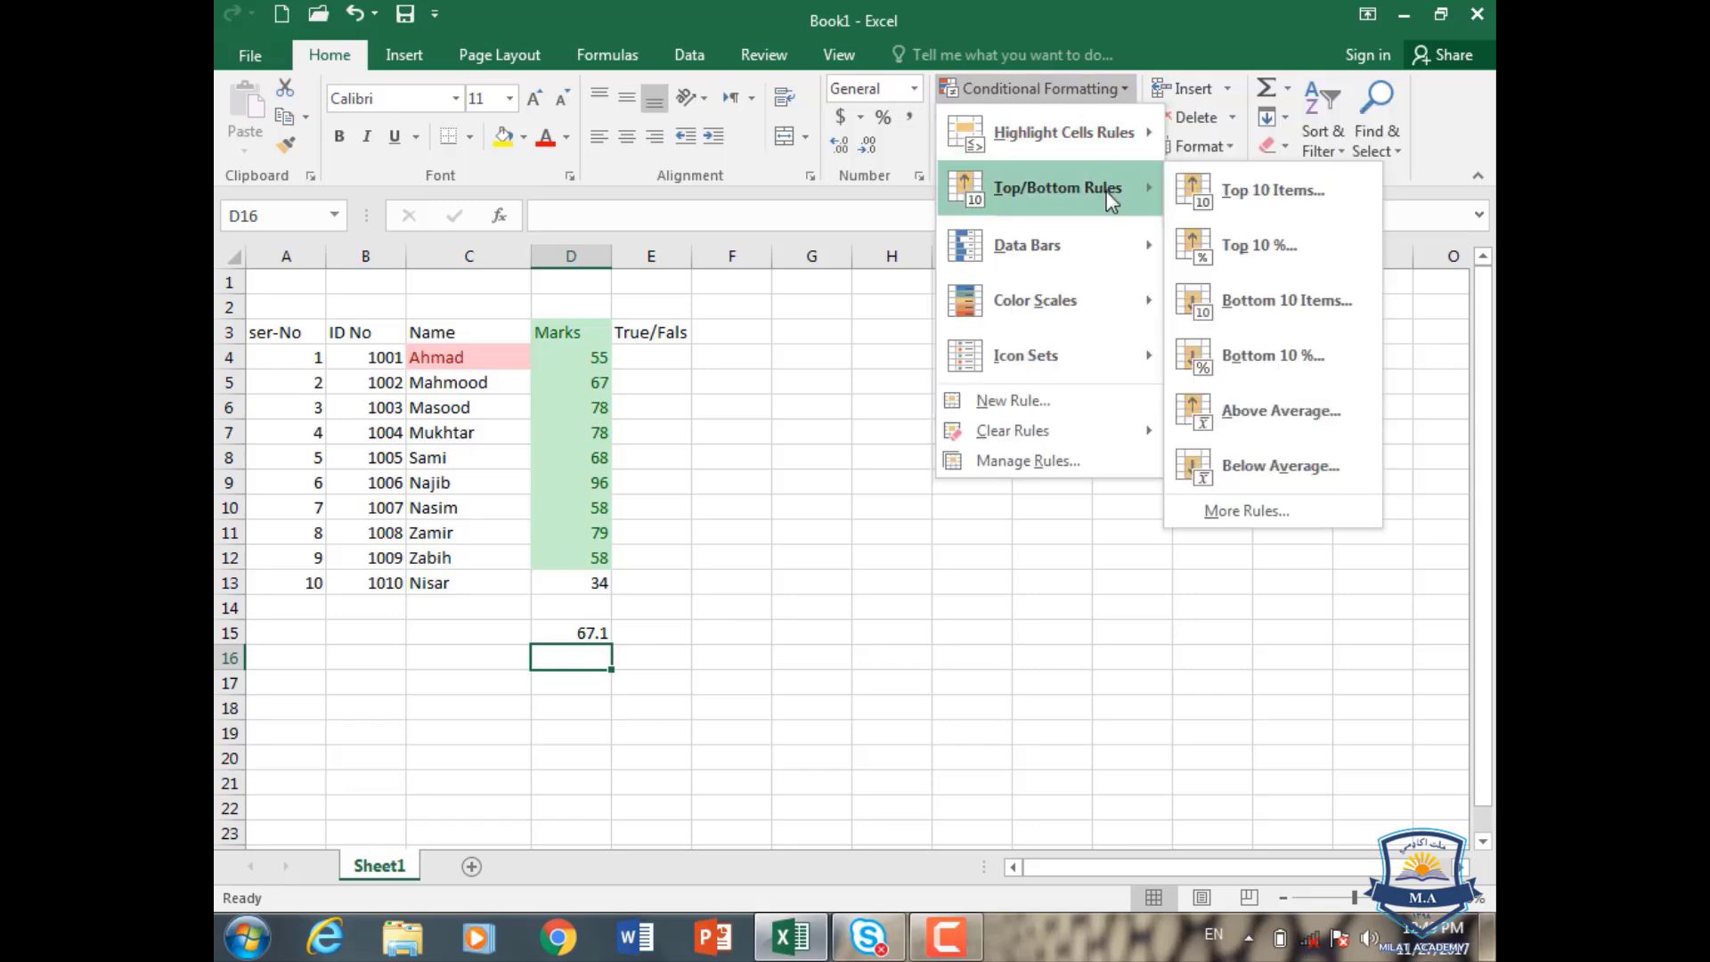
left_click(1249, 410)
left_click(1131, 509)
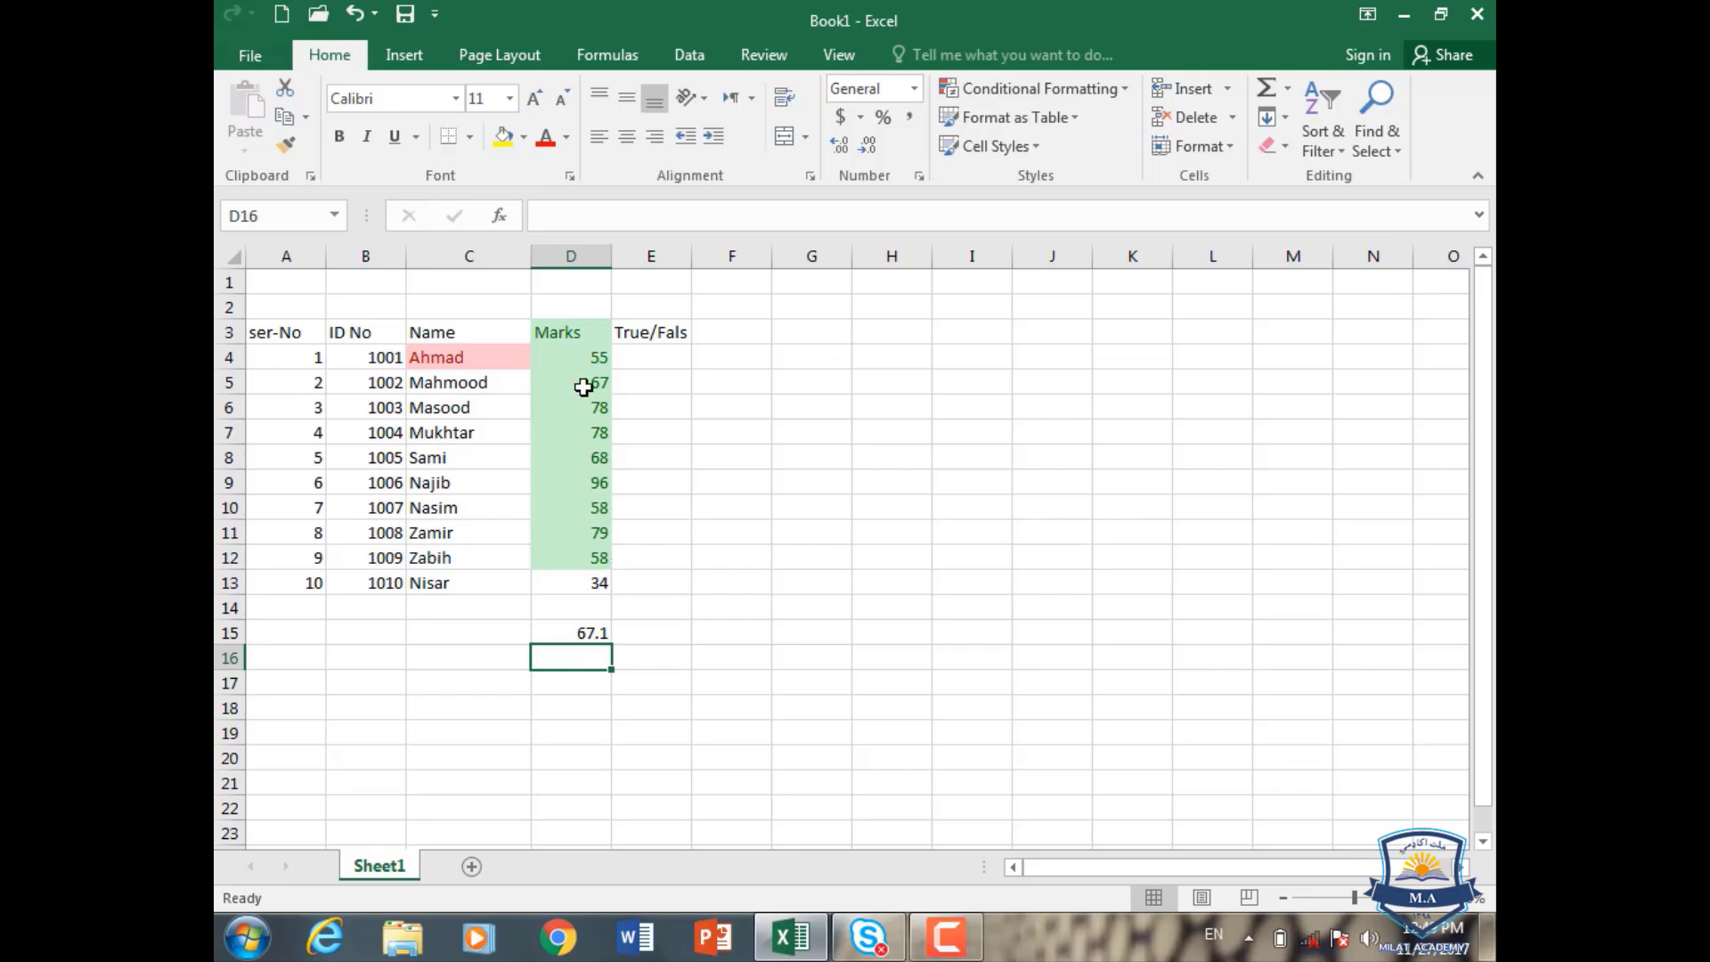
- Preview an Above Average conditional formatting rule on the marks in D3:D13 and cancel it
left_click_drag(561, 331, 577, 590)
left_click(1119, 94)
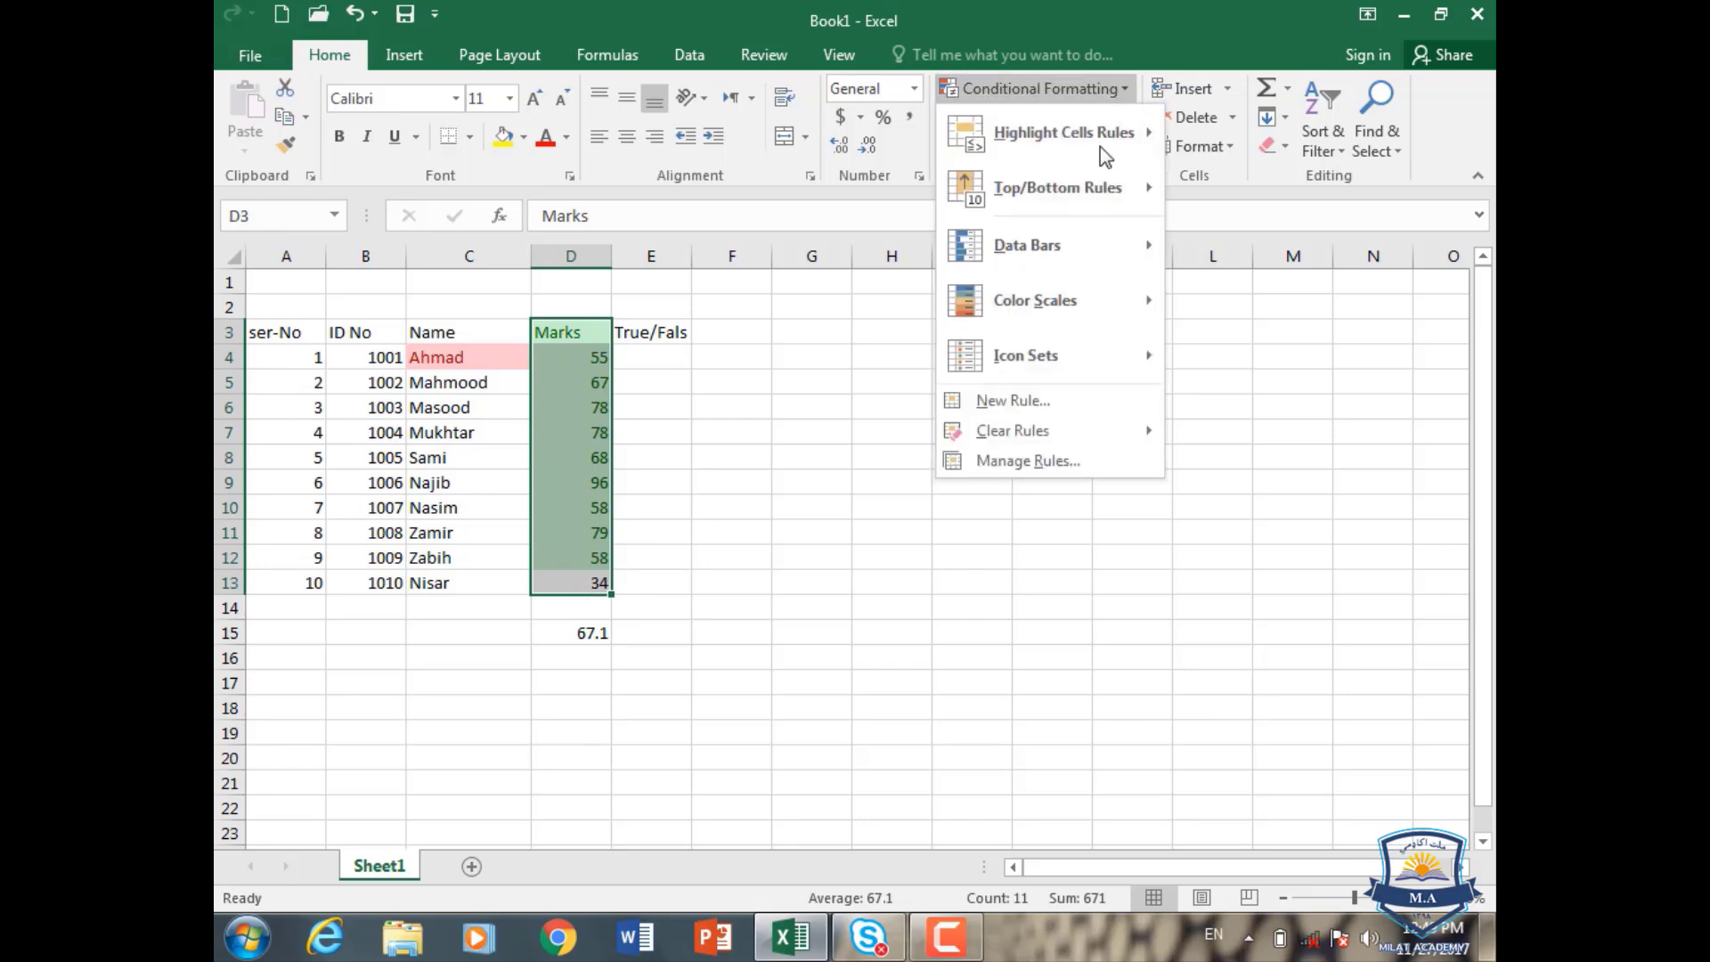
mouse_move(1088, 187)
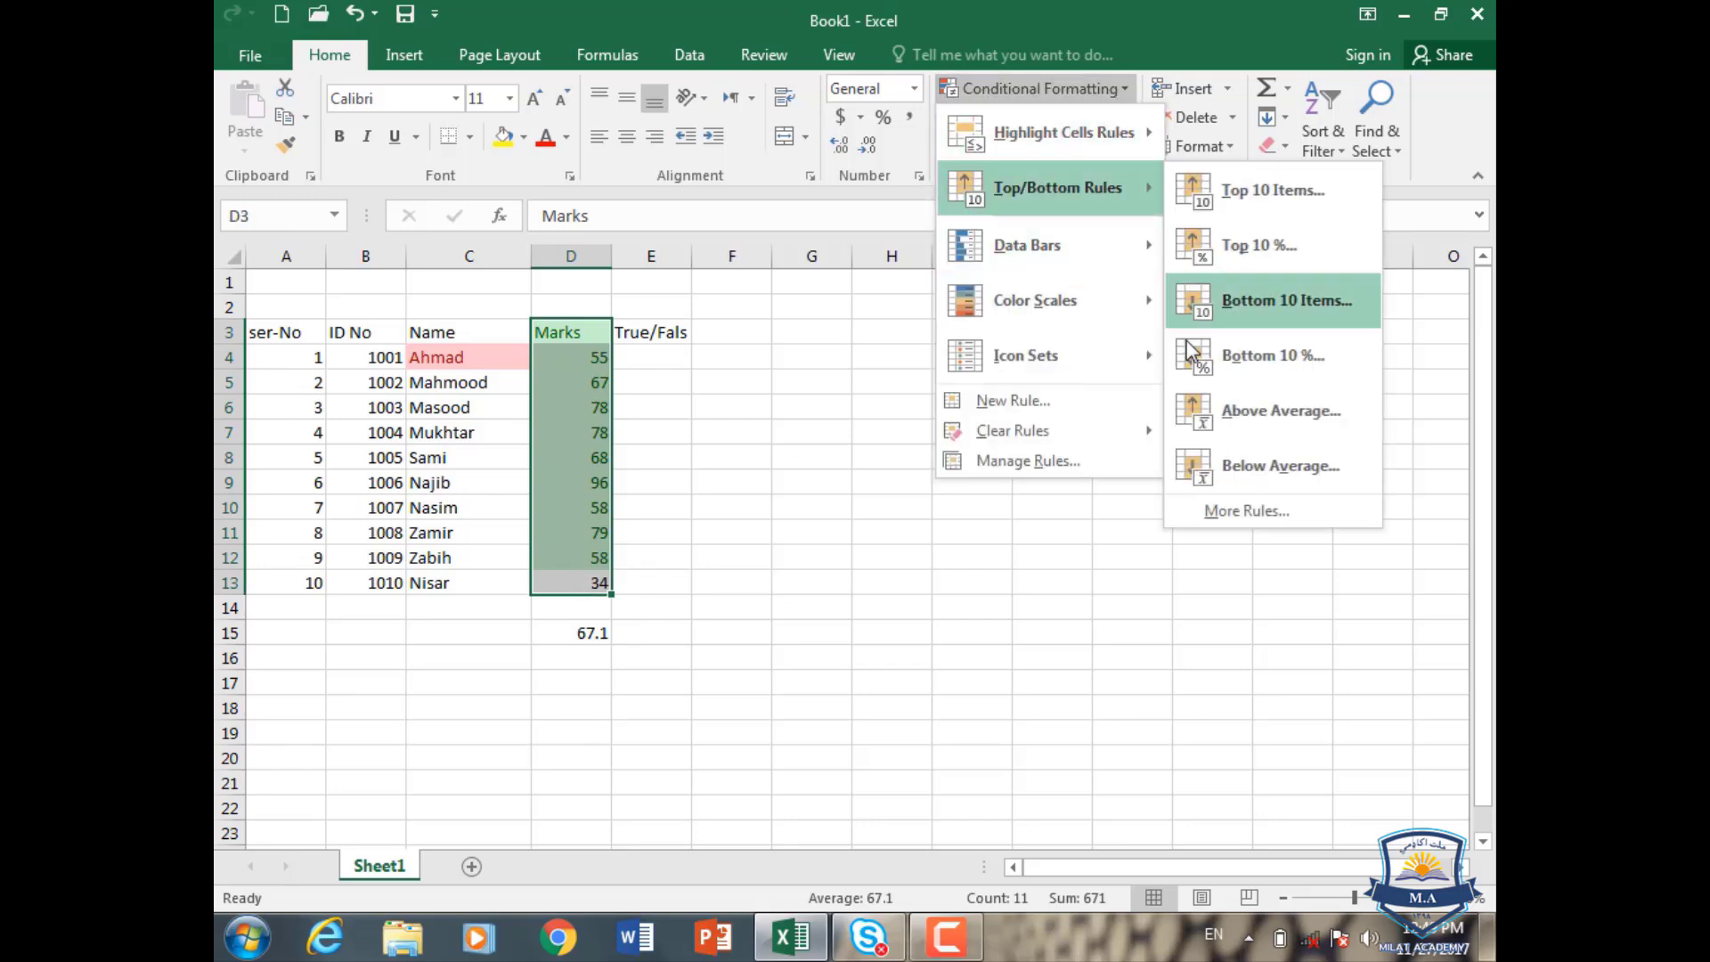
left_click(1216, 411)
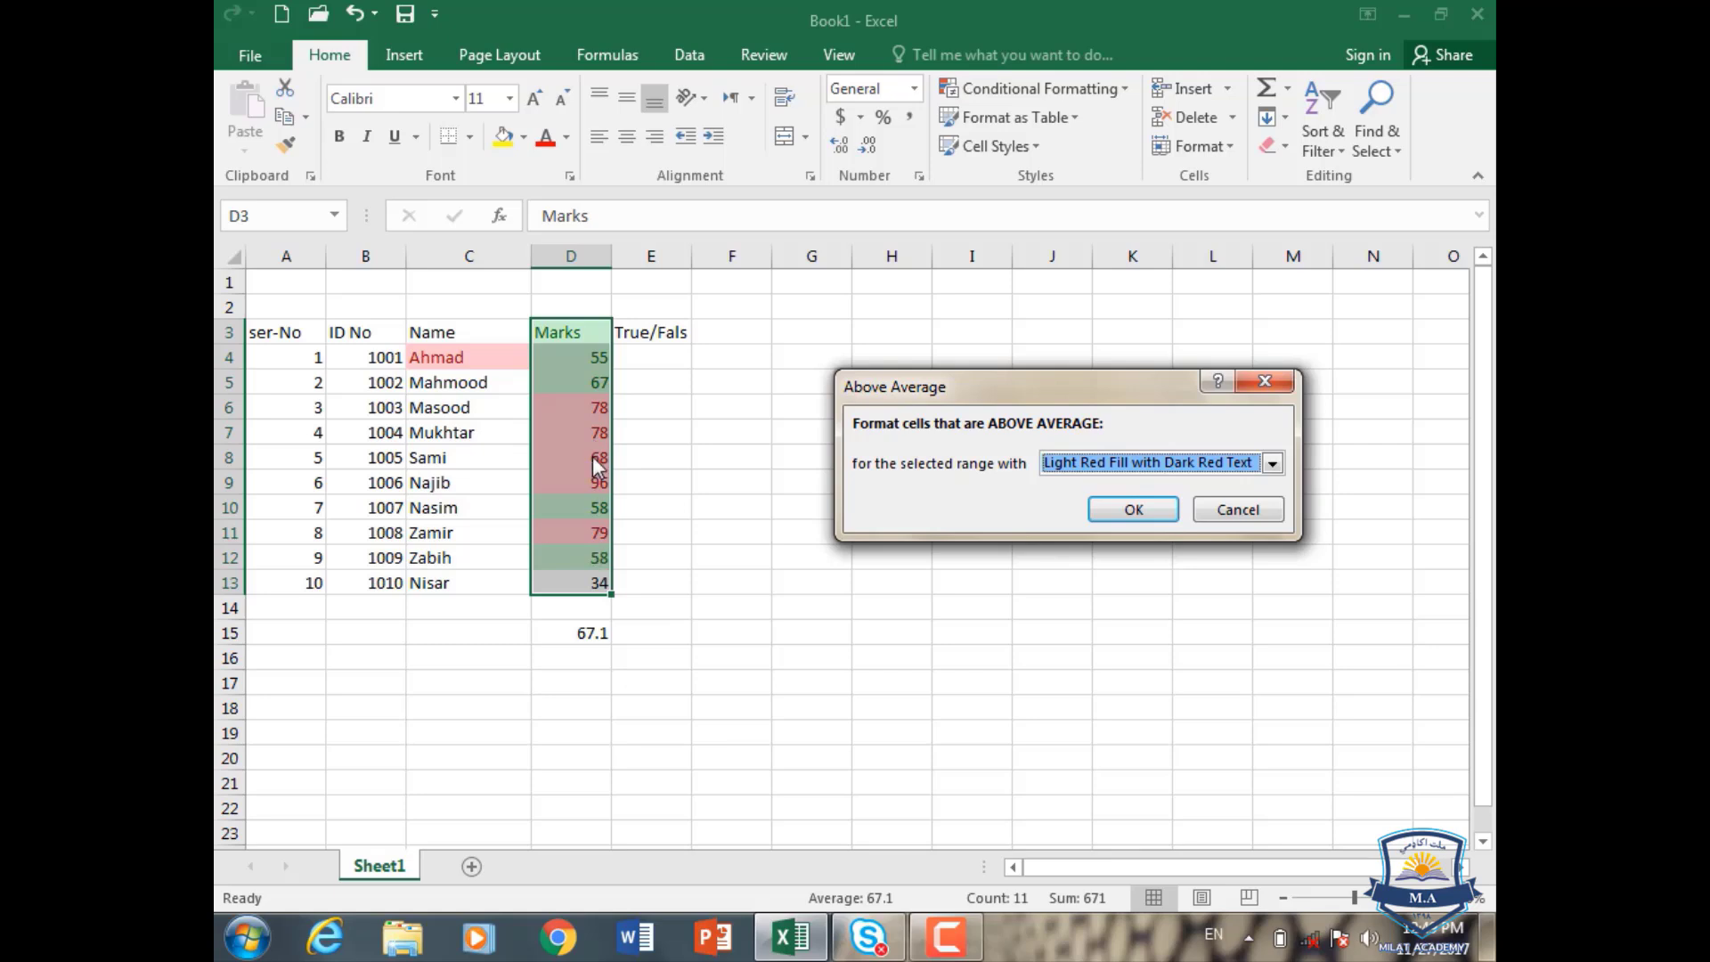
left_click(1216, 507)
- Preview a Below Average conditional formatting rule on the marks in D3:D13 and cancel it
left_click(1127, 92)
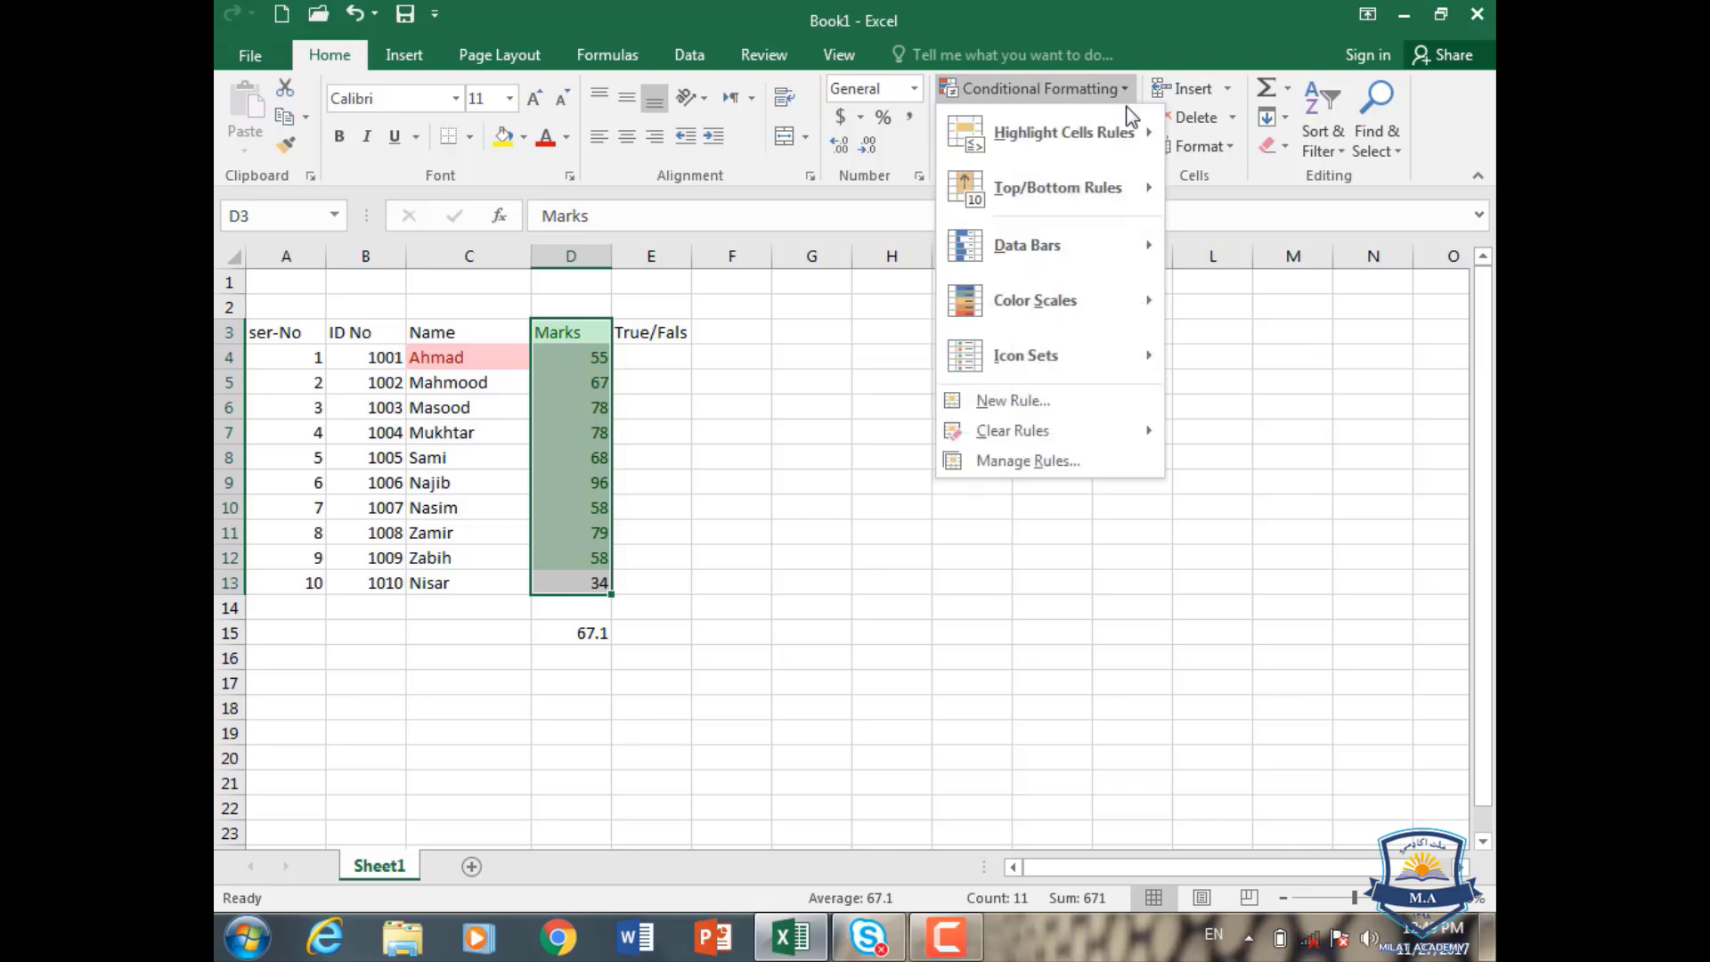
mouse_move(1129, 189)
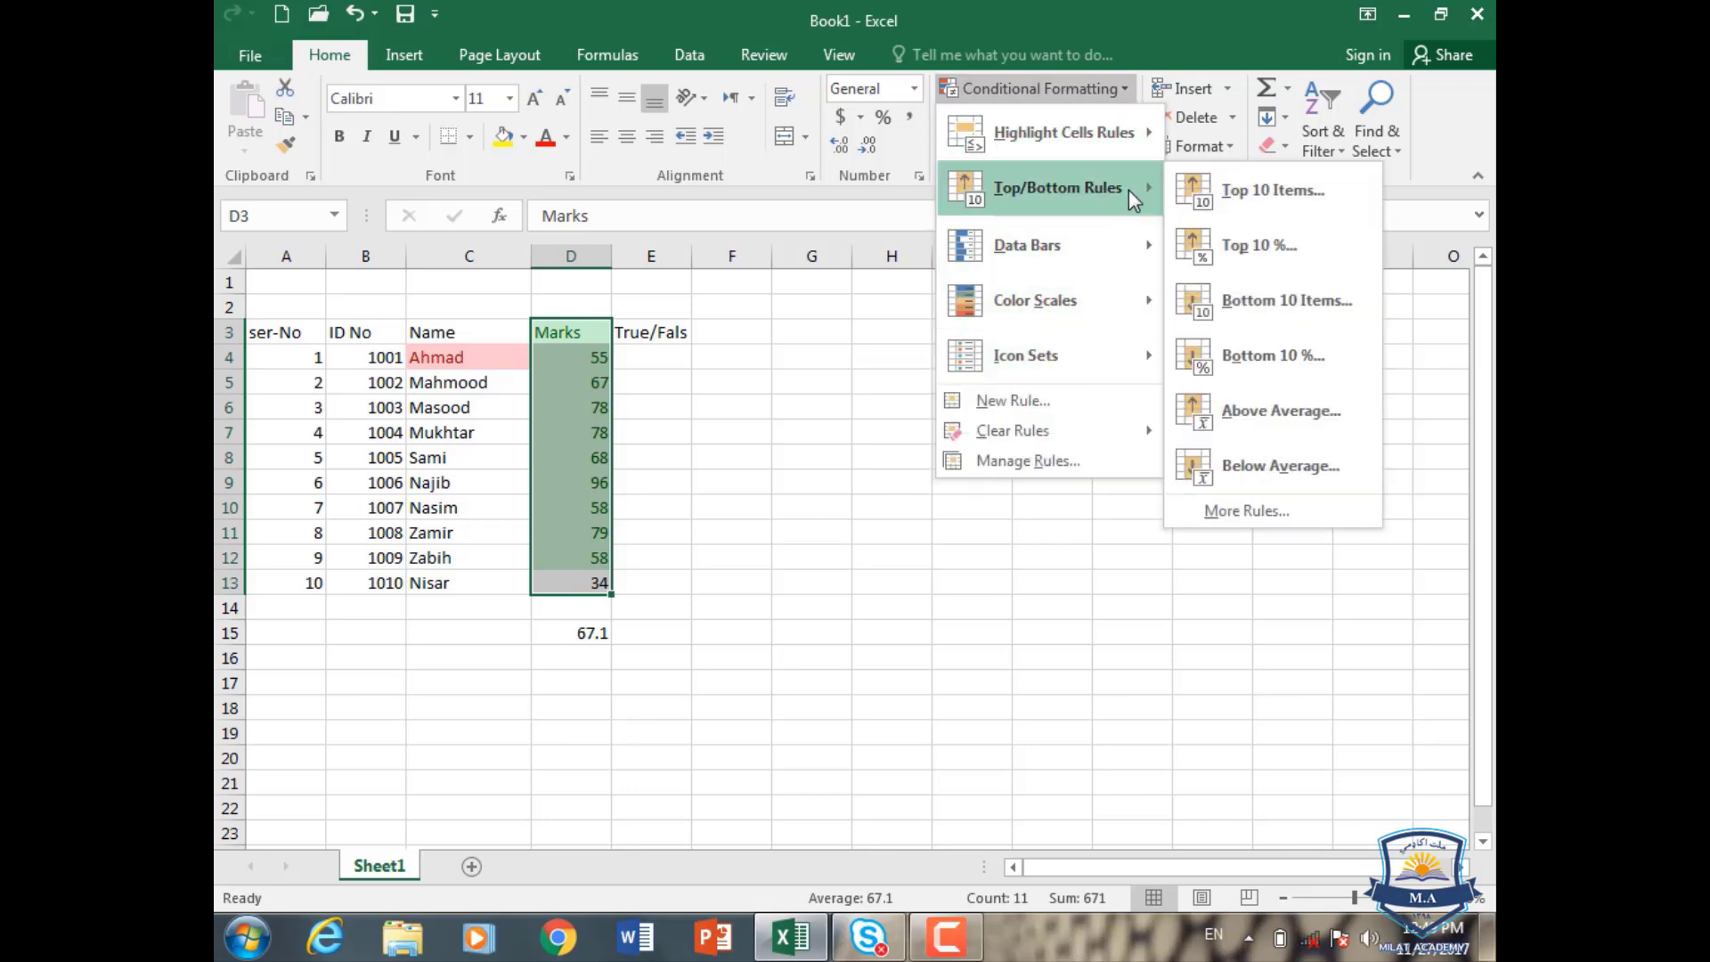
left_click(1248, 456)
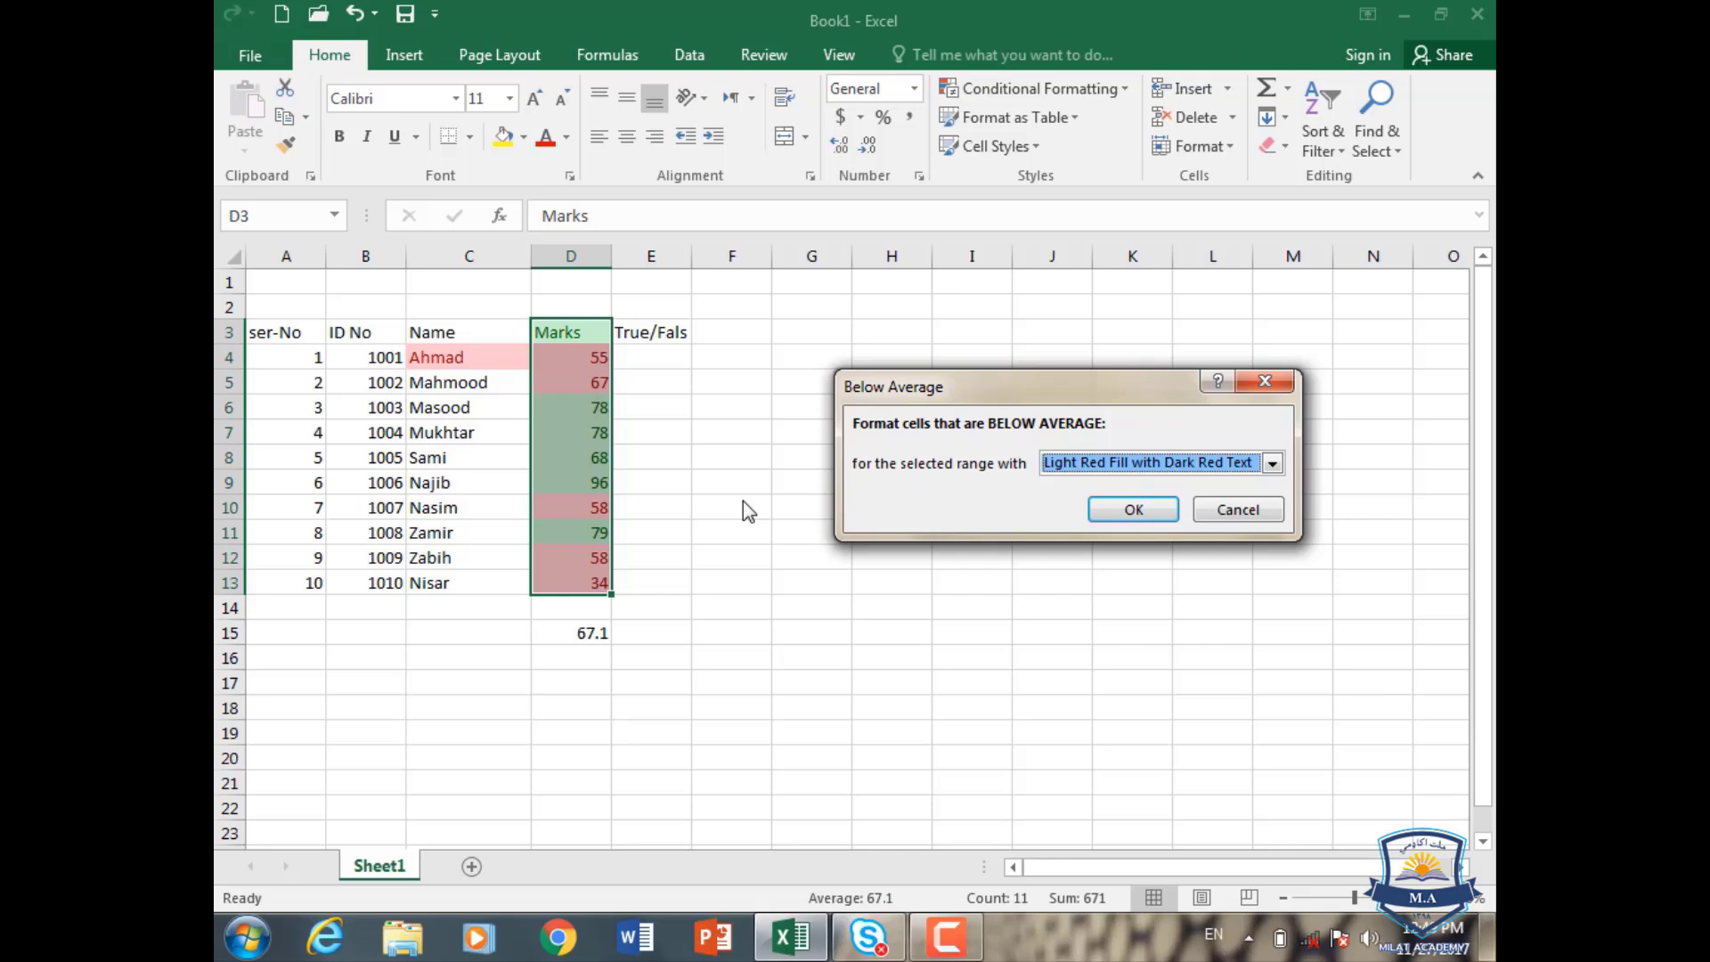
left_click(1213, 513)
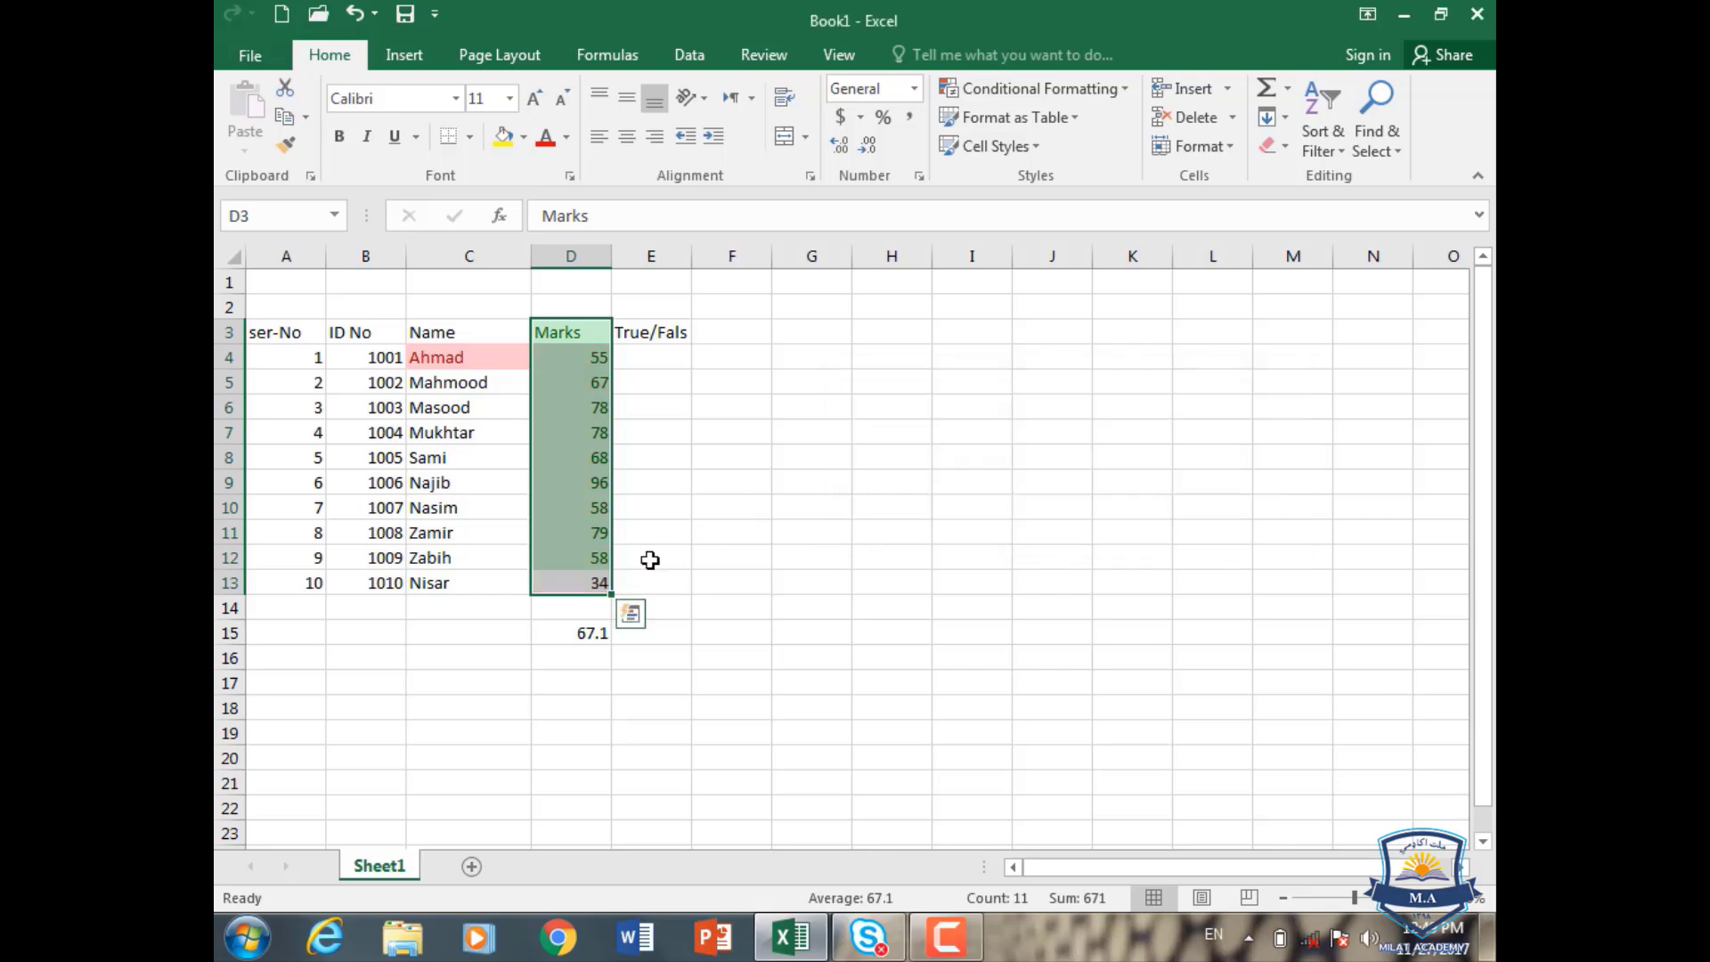
- Clear the conditional formatting rules from the marks in D3:D13
left_click(1133, 89)
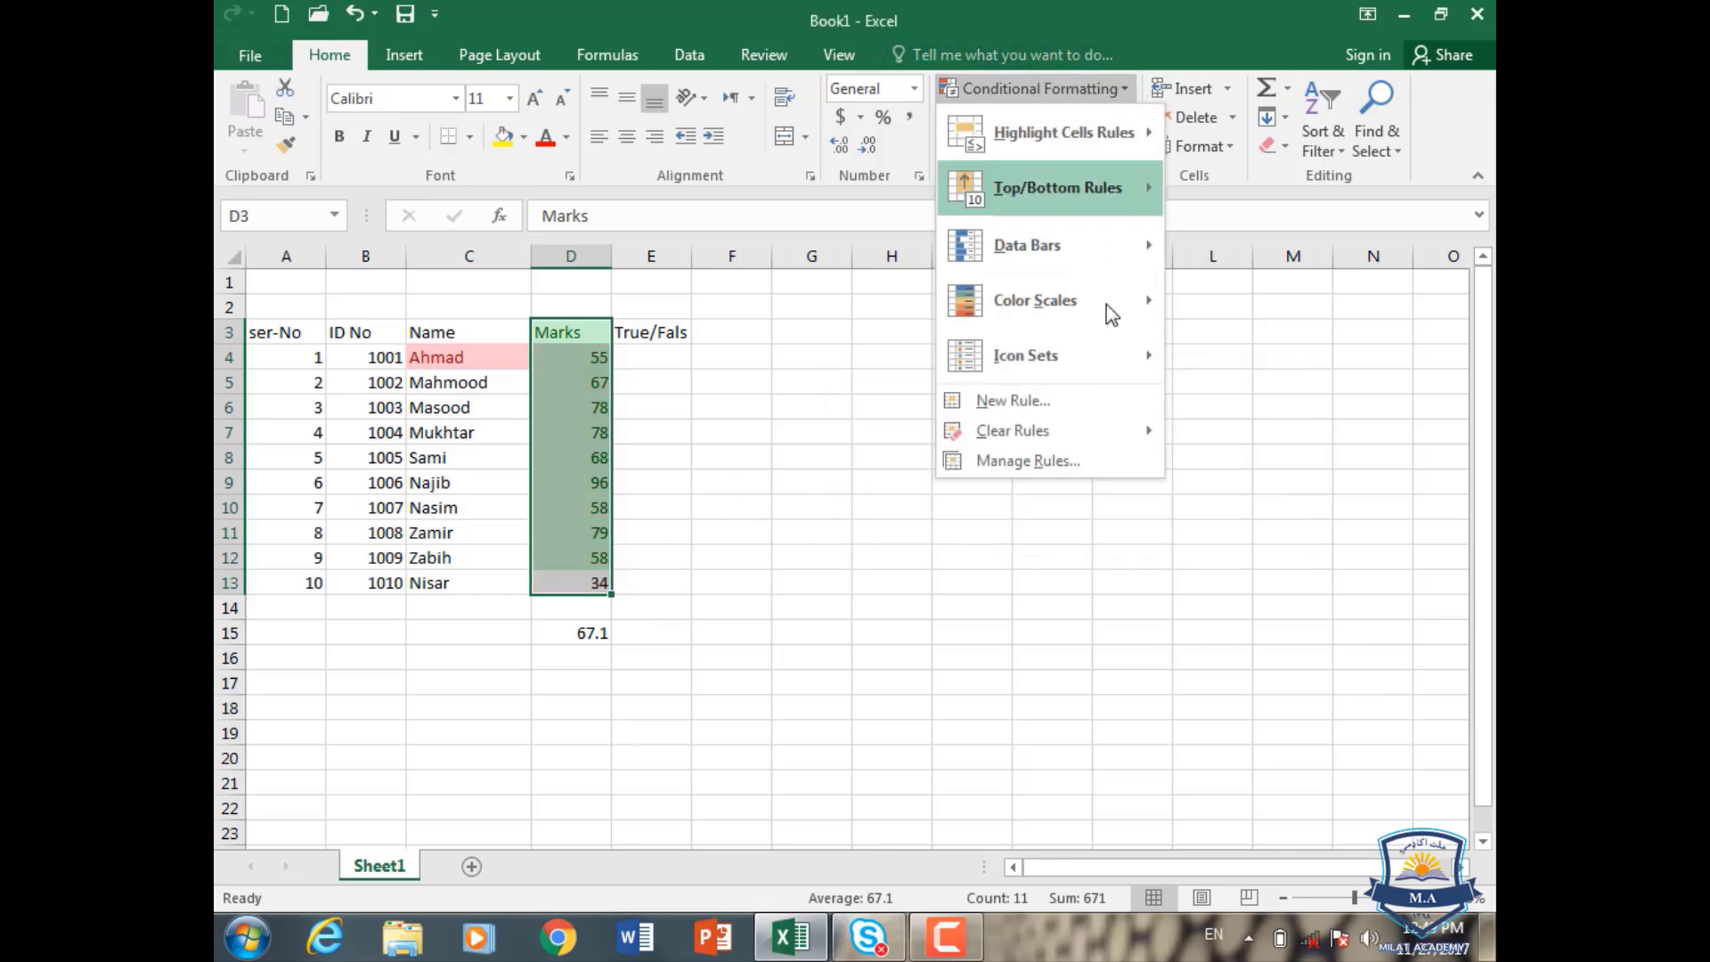
mouse_move(1082, 434)
left_click(1224, 436)
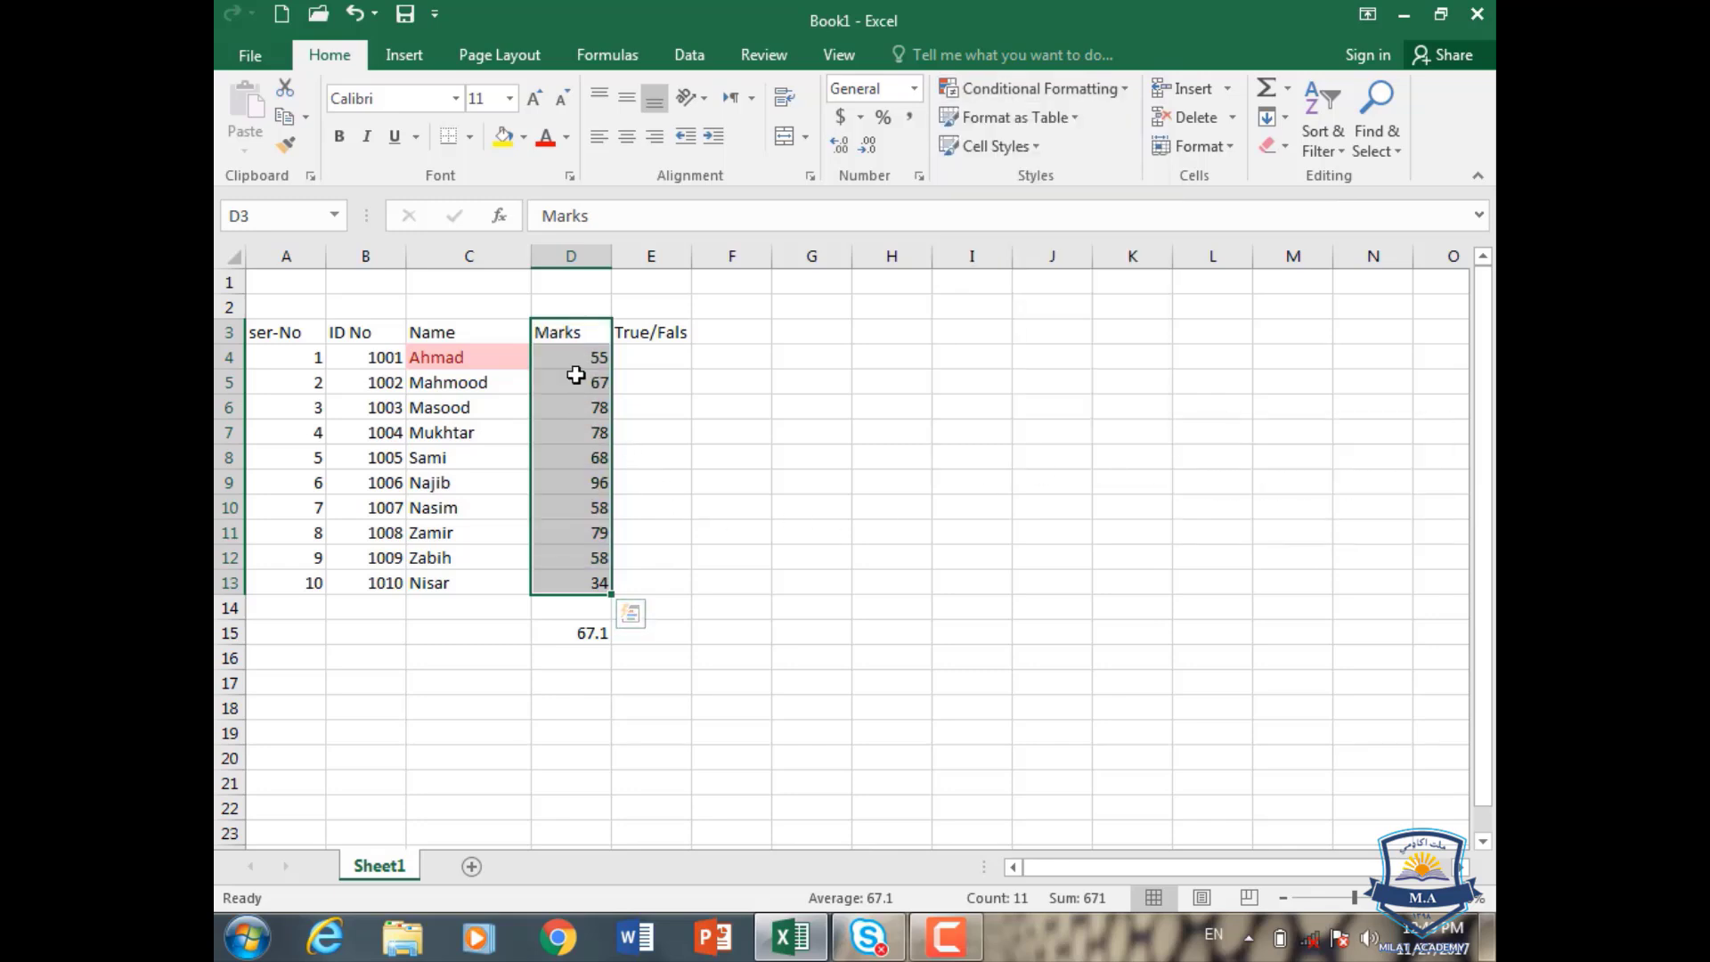
- Clear the conditional formatting rules from the Name column range C3:C13
left_click_drag(432, 332, 459, 583)
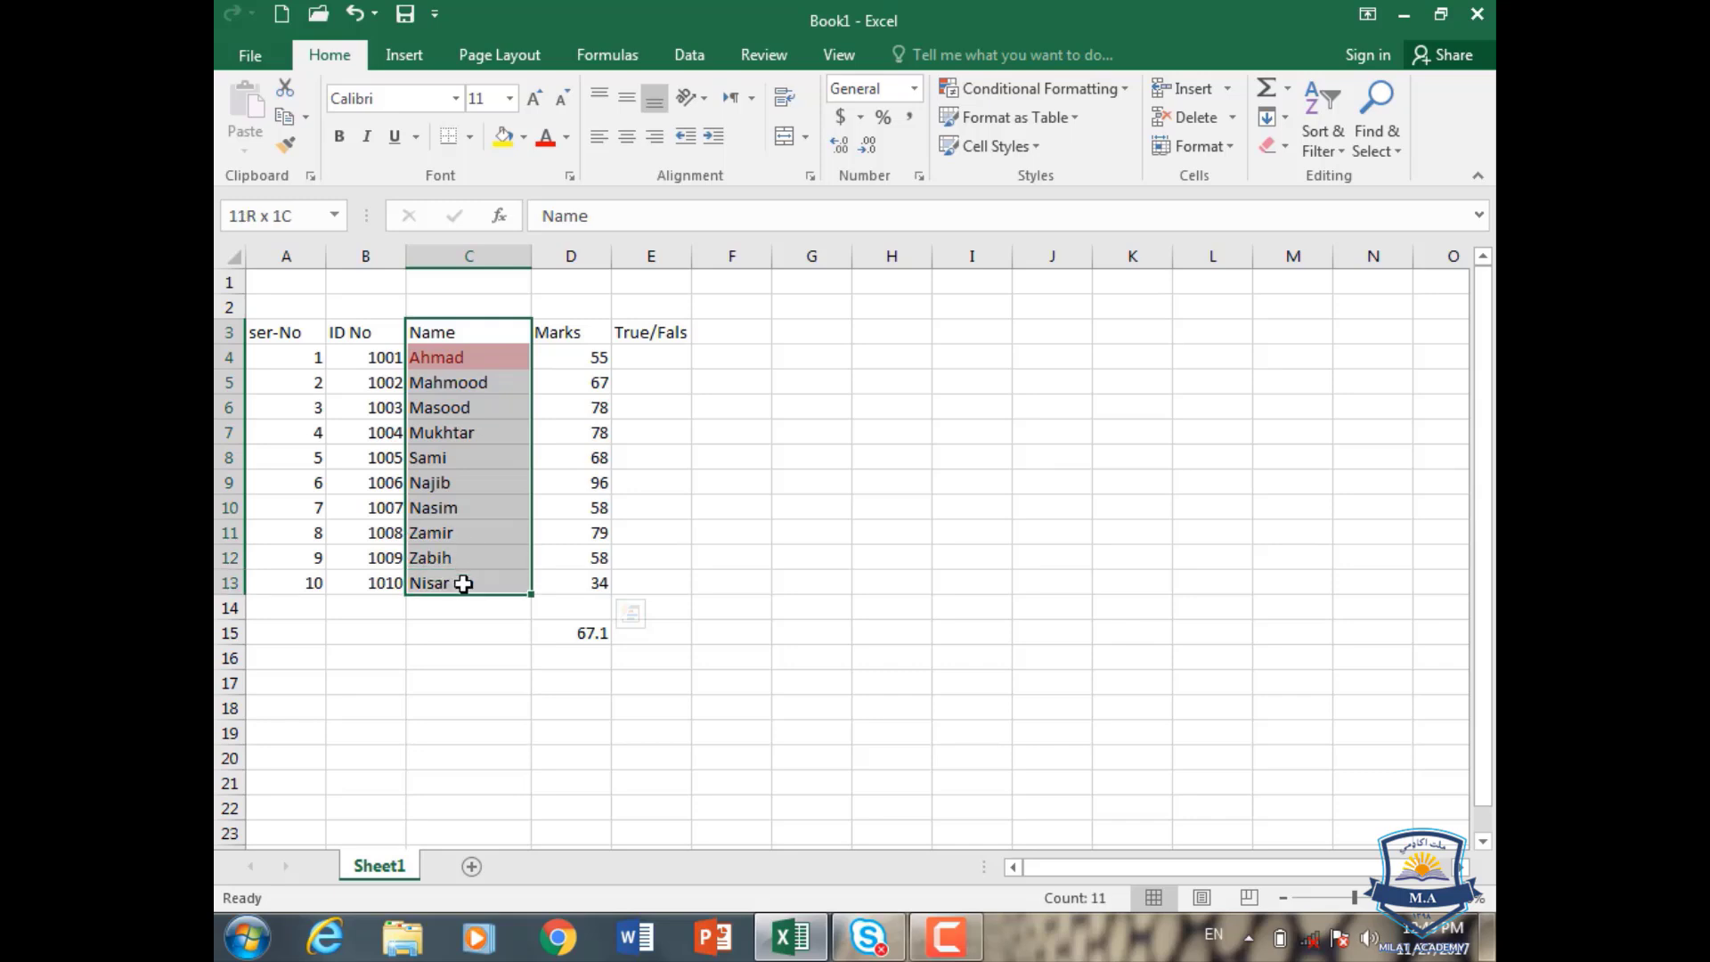
left_click(1129, 89)
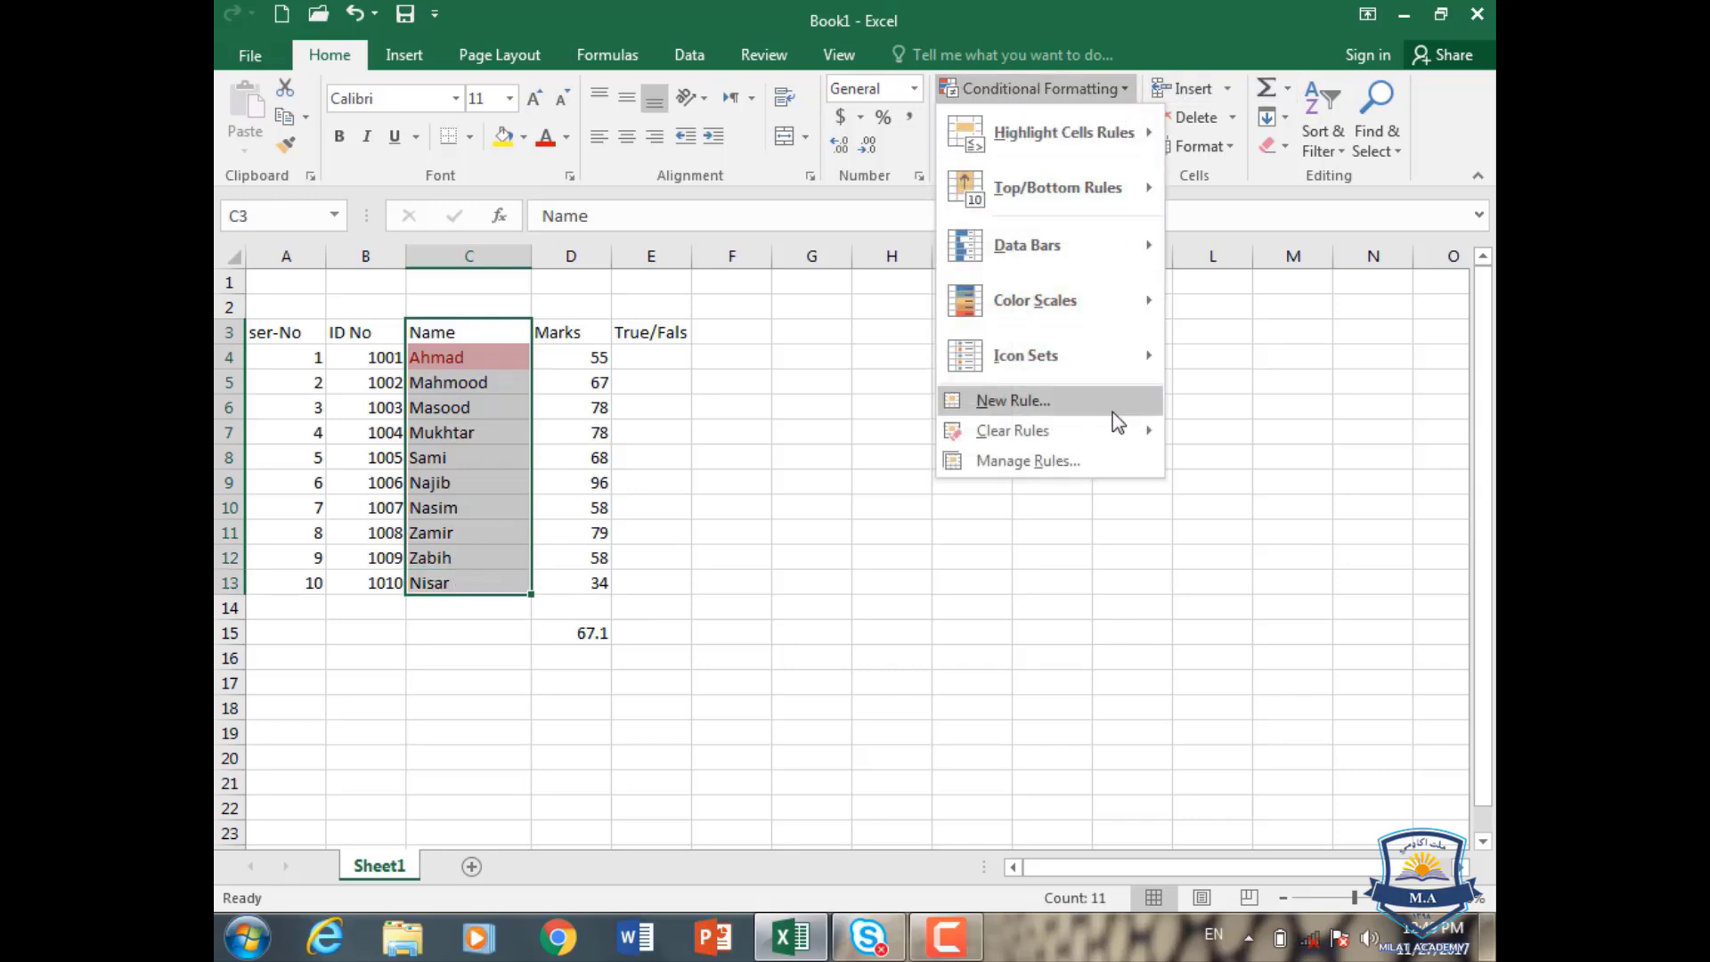
mouse_move(1113, 428)
left_click(1211, 434)
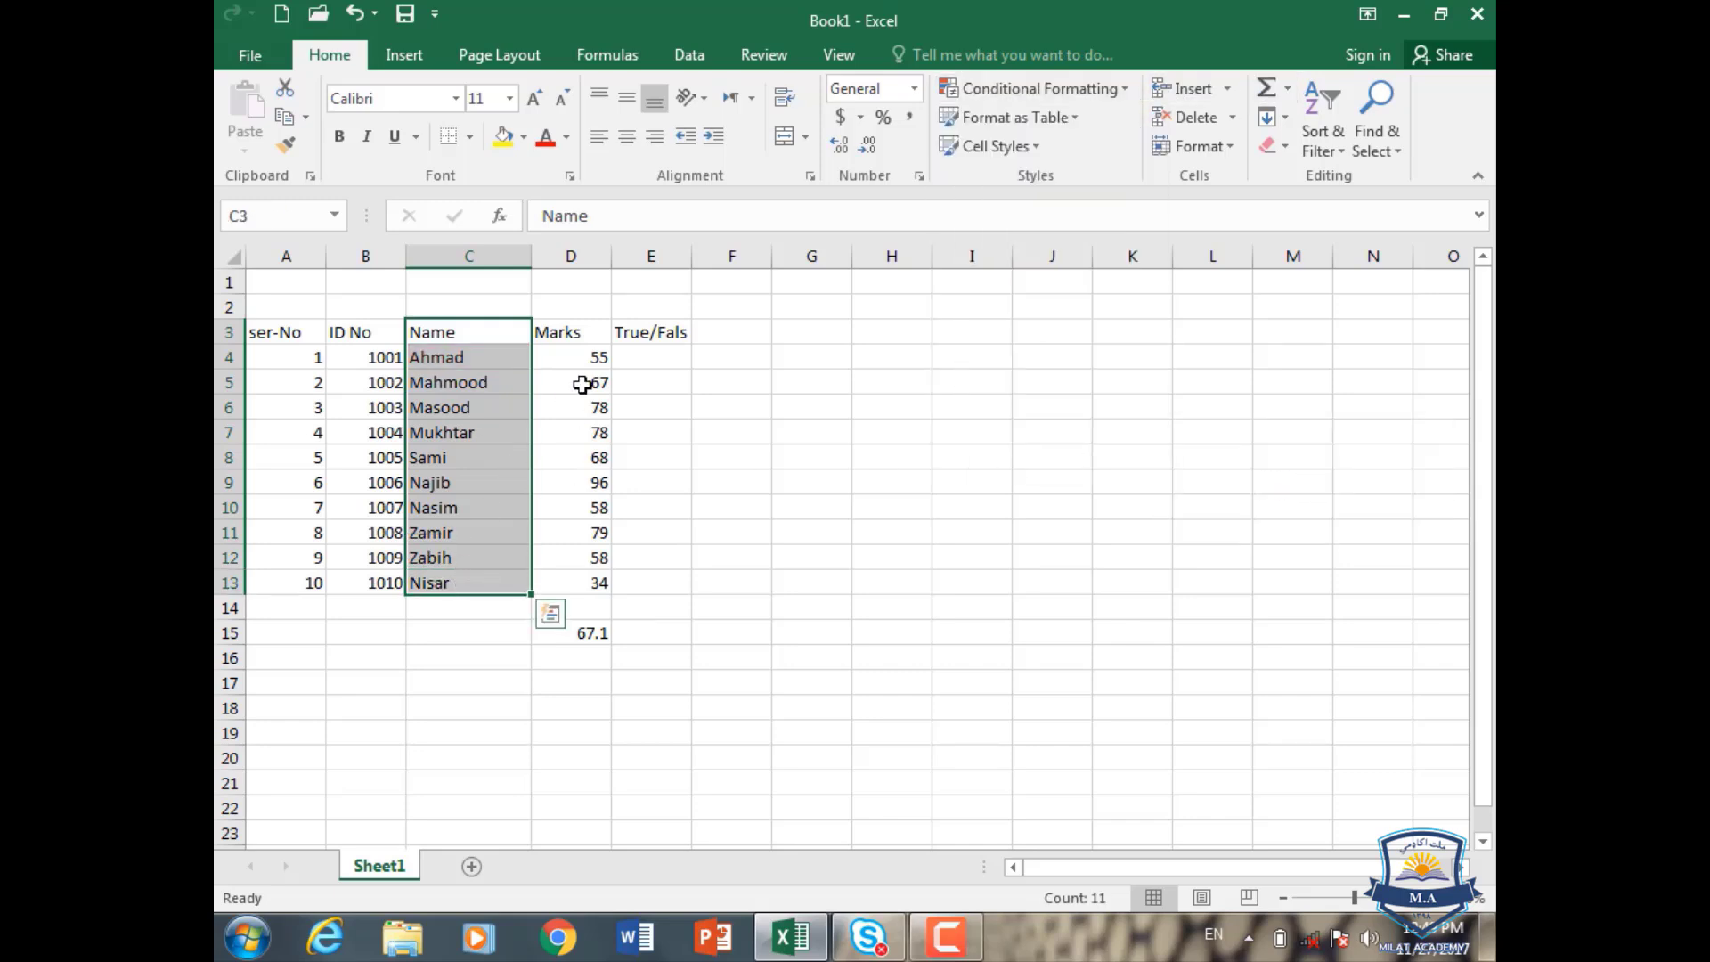
- Apply blue gradient-fill data bars to the marks in D3:D13
left_click_drag(565, 336, 591, 583)
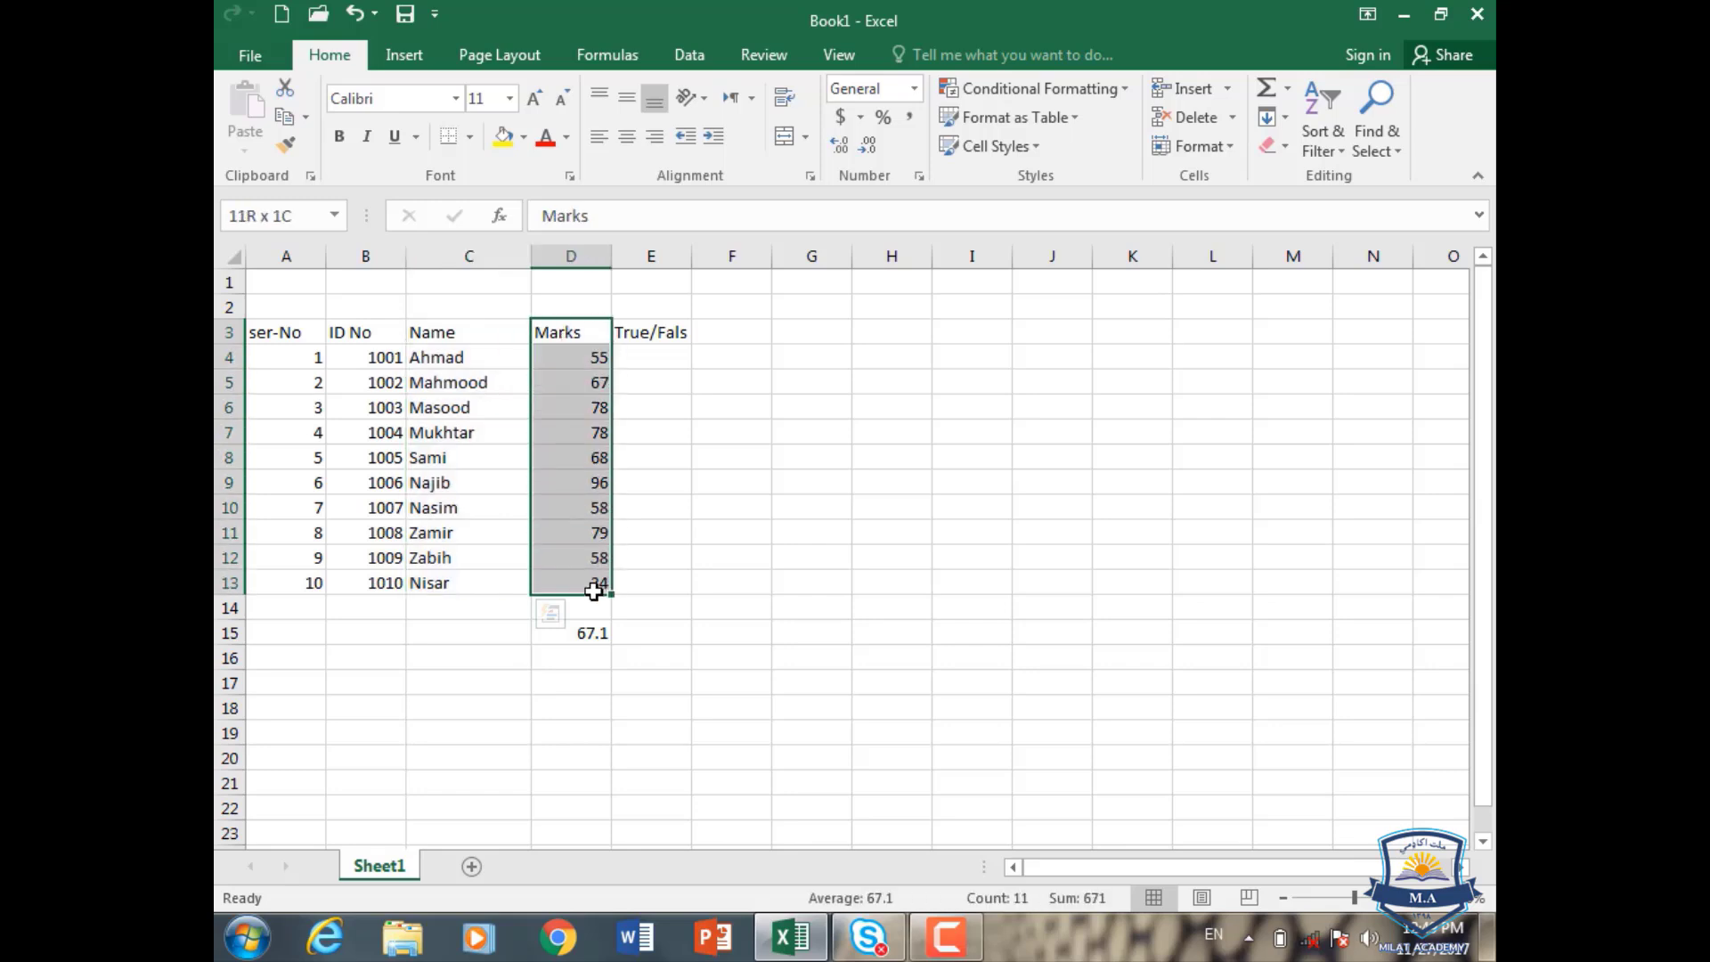
left_click(1067, 89)
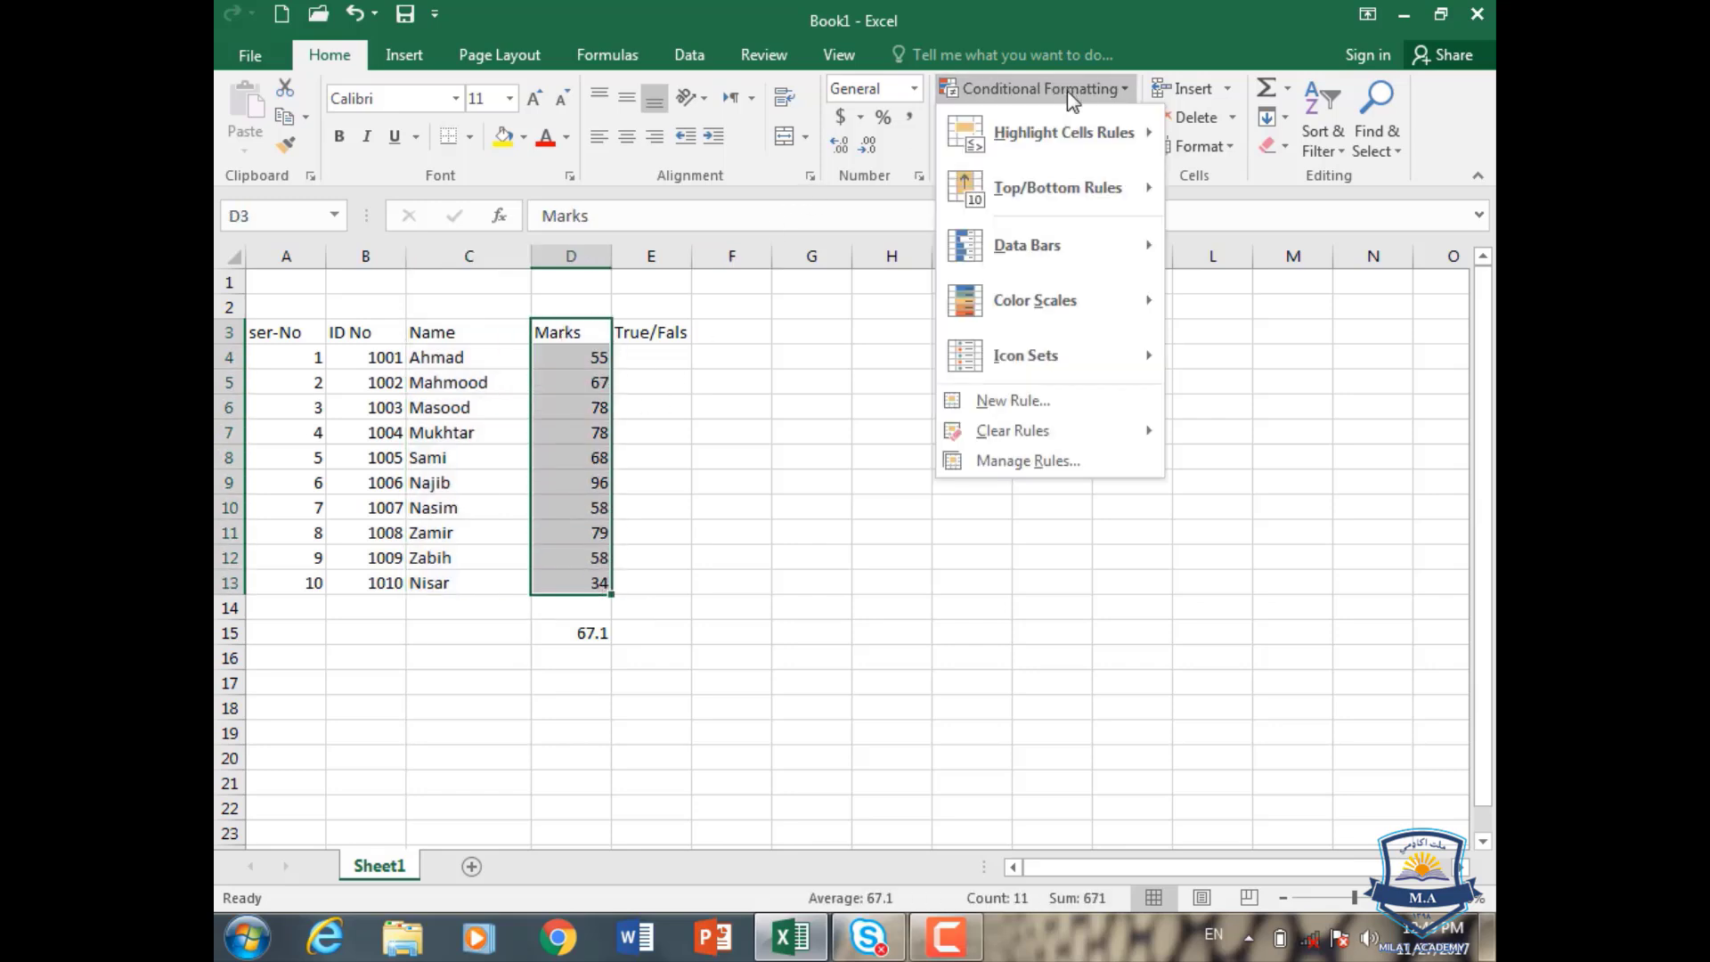
mouse_move(1090, 272)
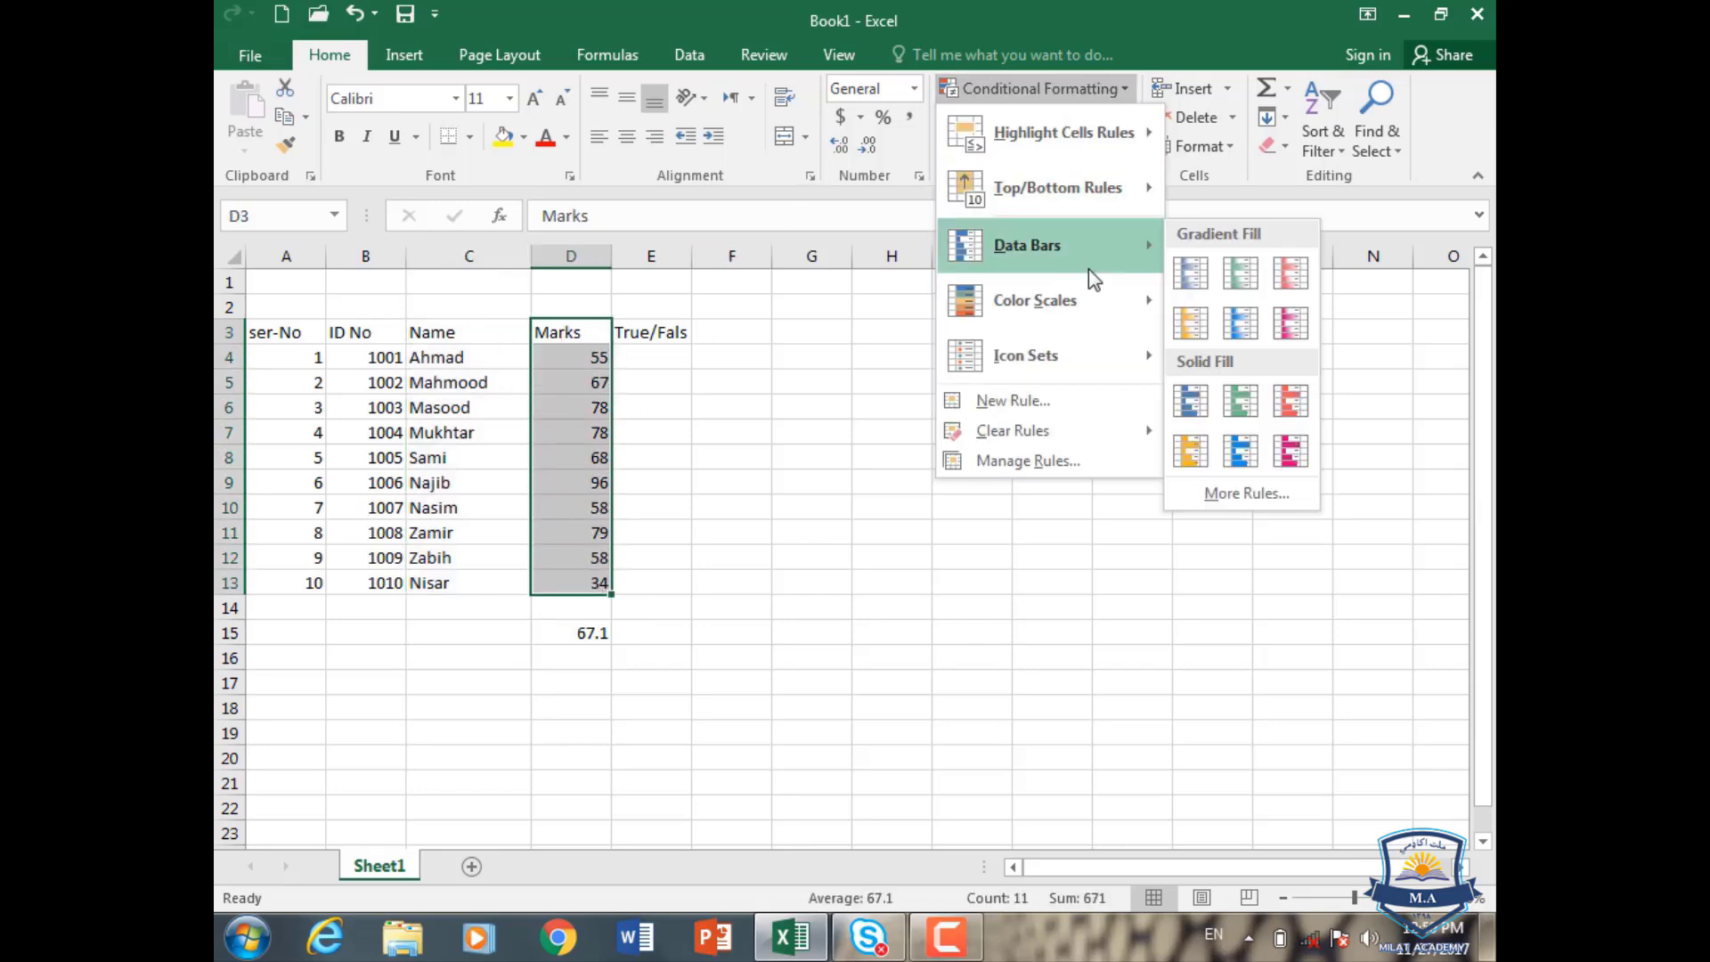
left_click(1177, 272)
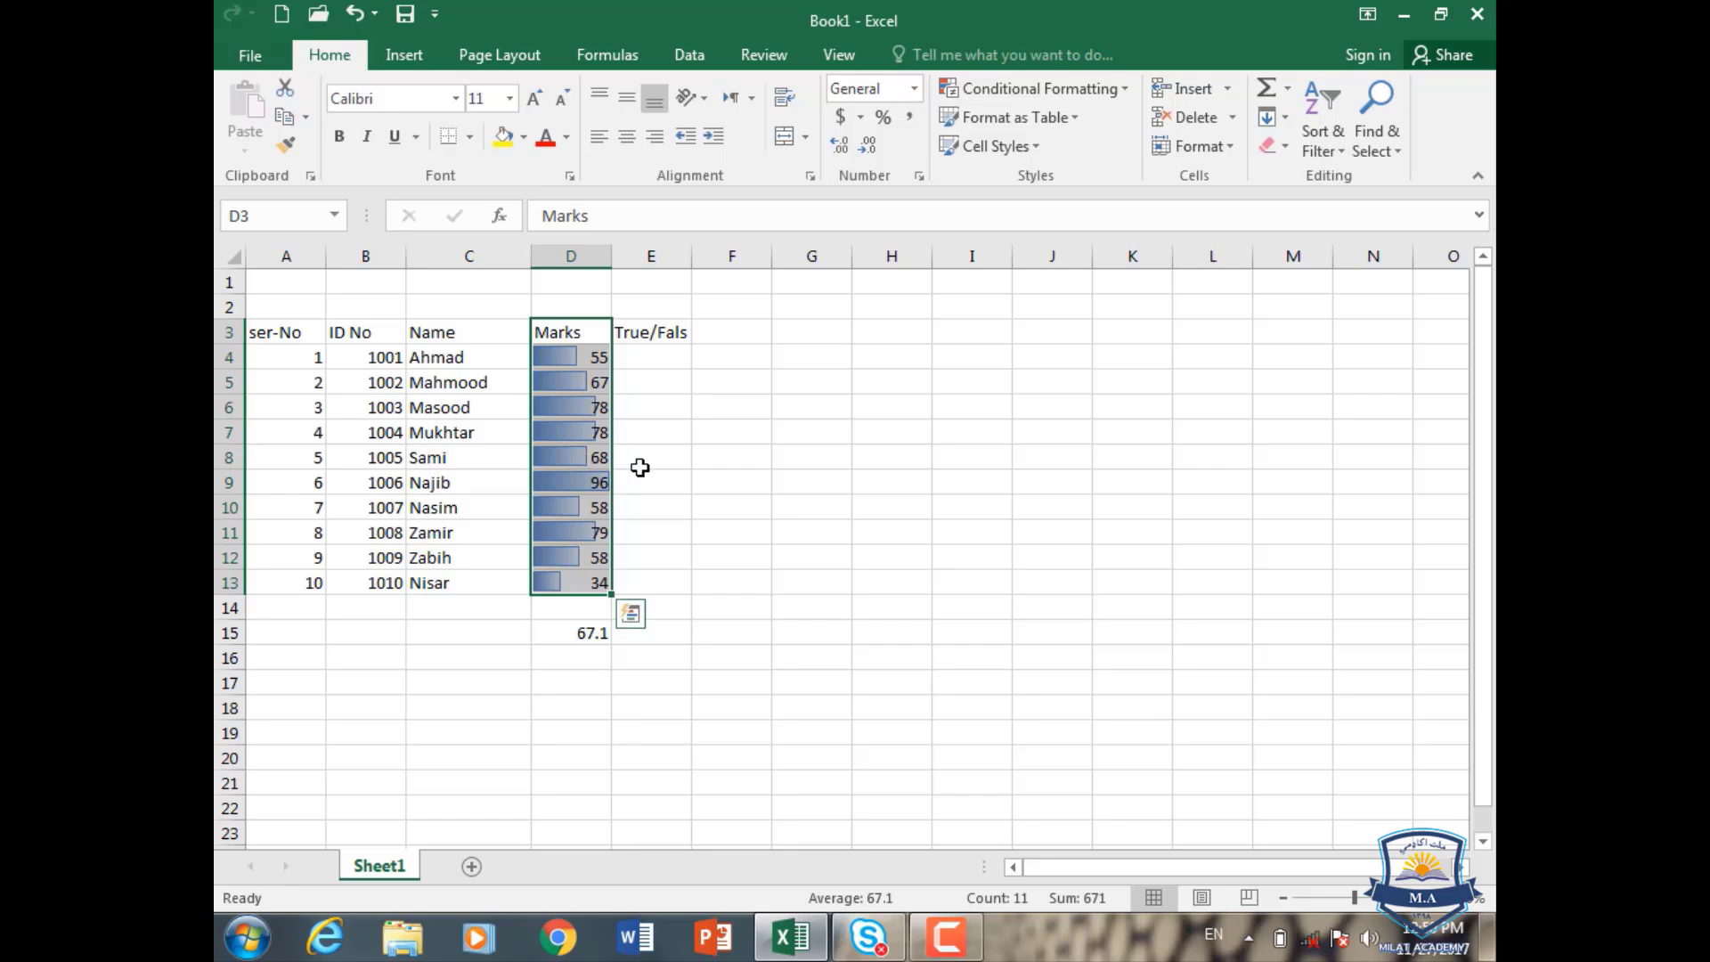
- Reselect the marks in D3:D13 and change their data bars to the green solid fill
left_click(593, 256)
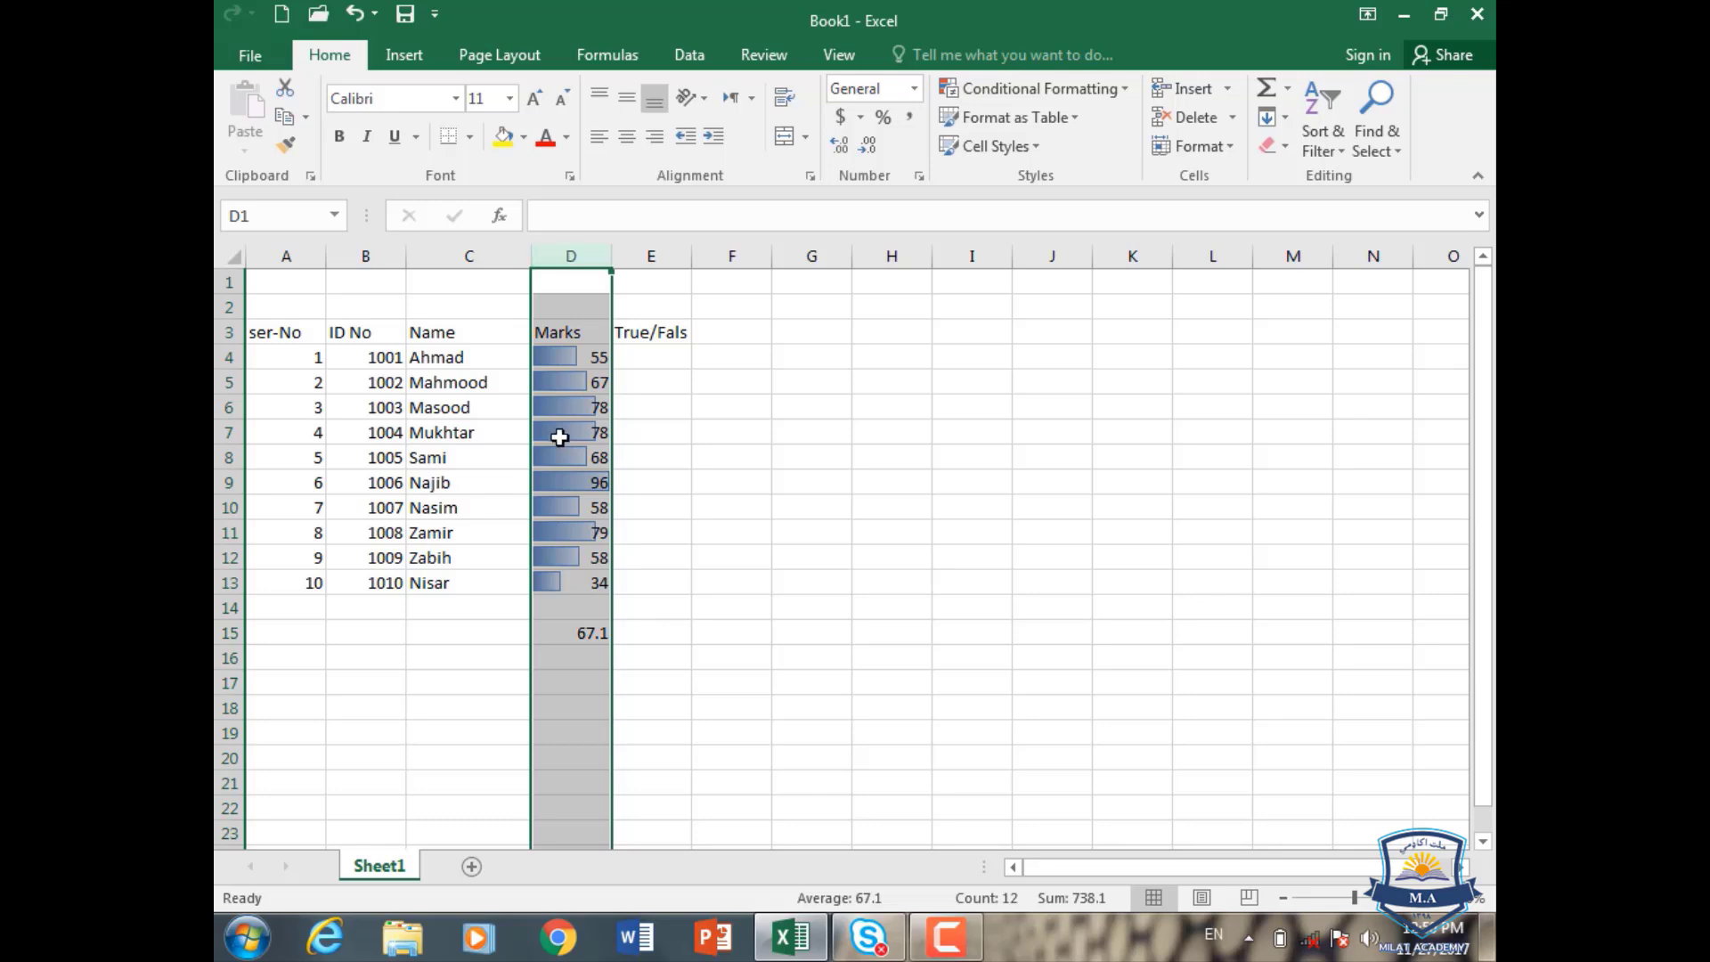
left_click(553, 382)
left_click(546, 334)
left_click_drag(546, 377, 546, 584)
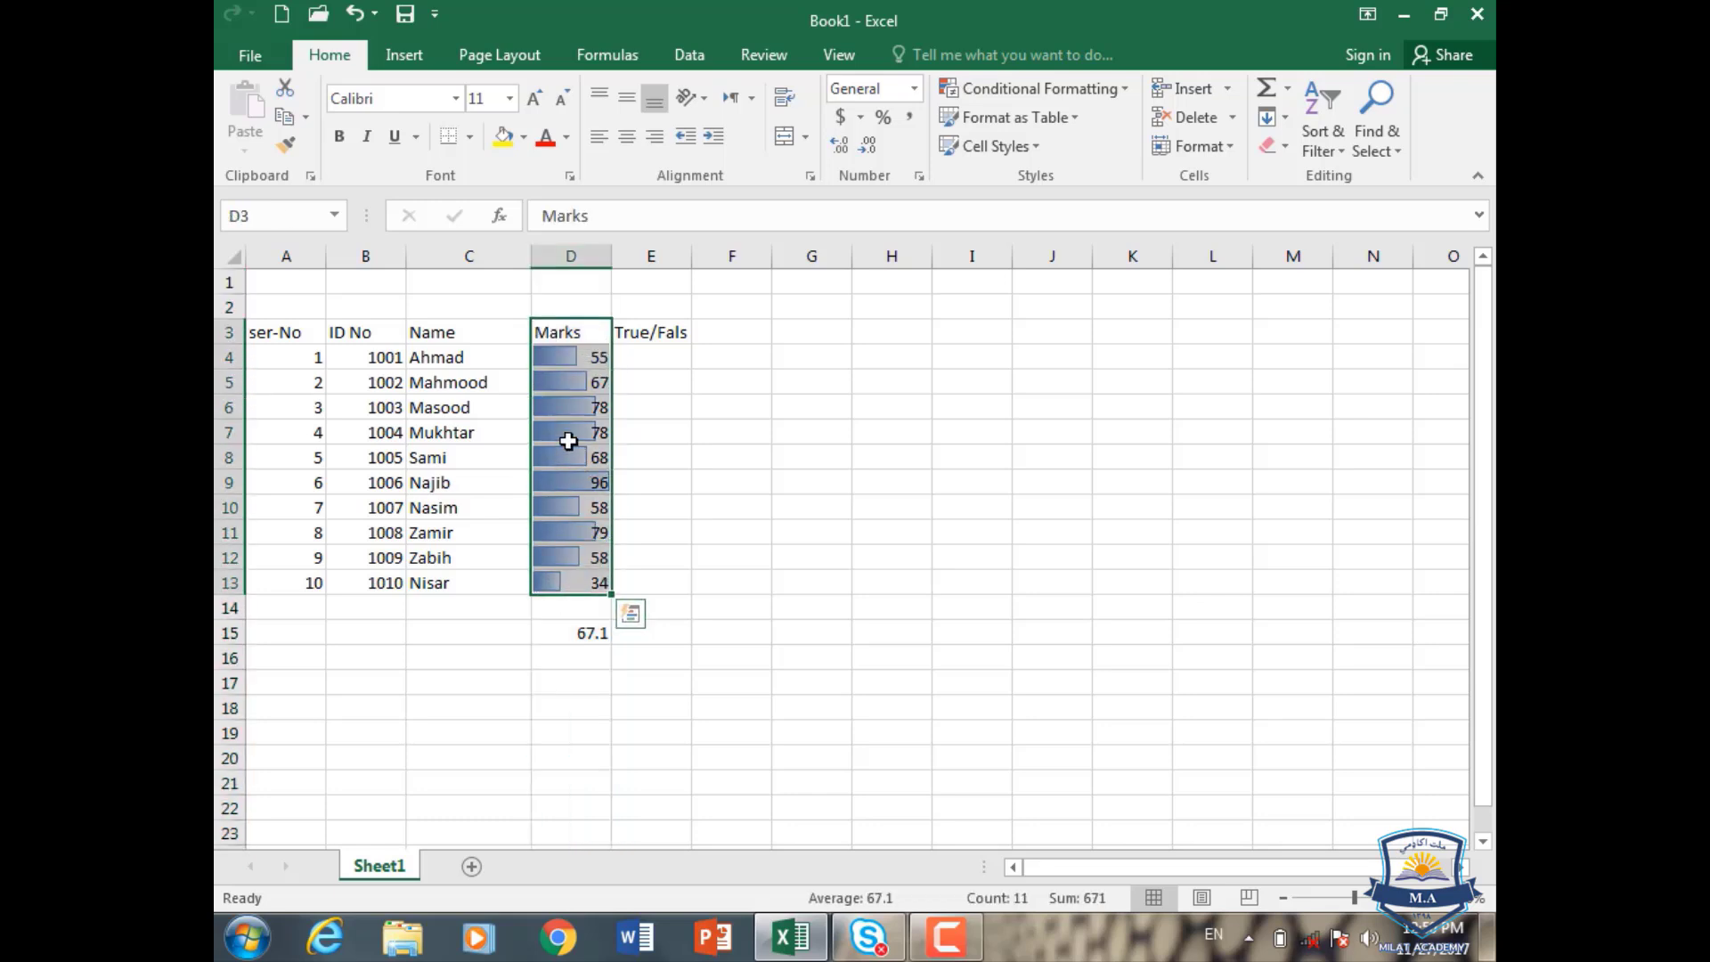
left_click(1129, 93)
mouse_move(1099, 247)
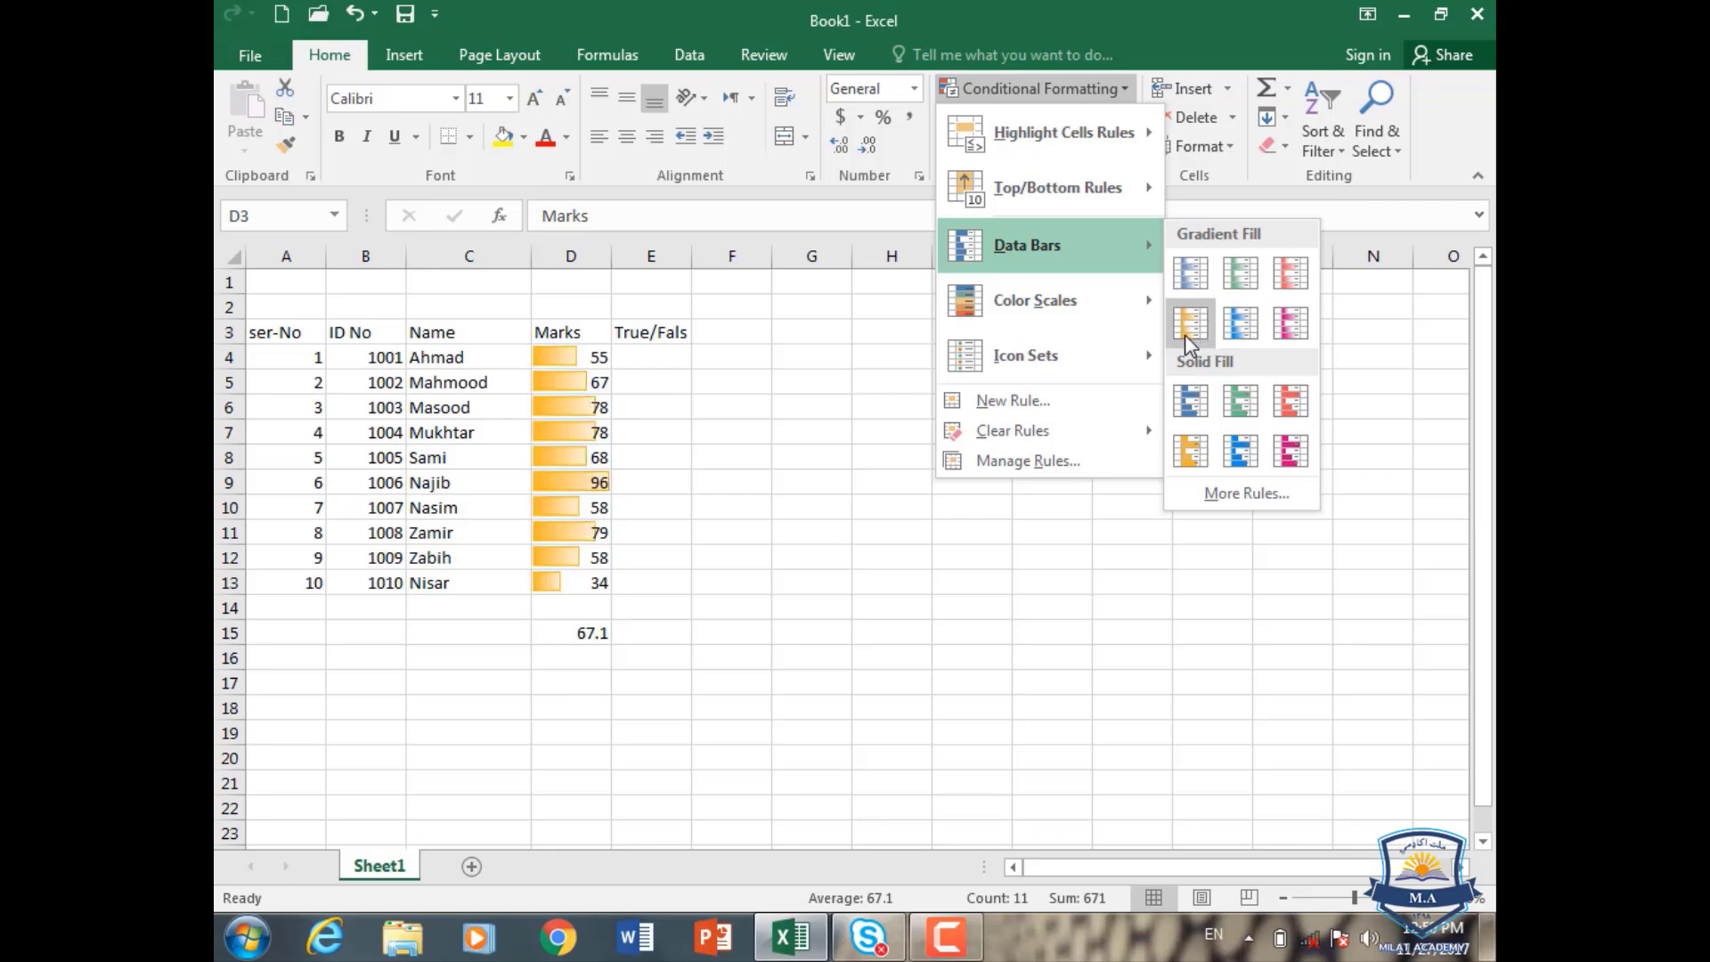
left_click(1242, 403)
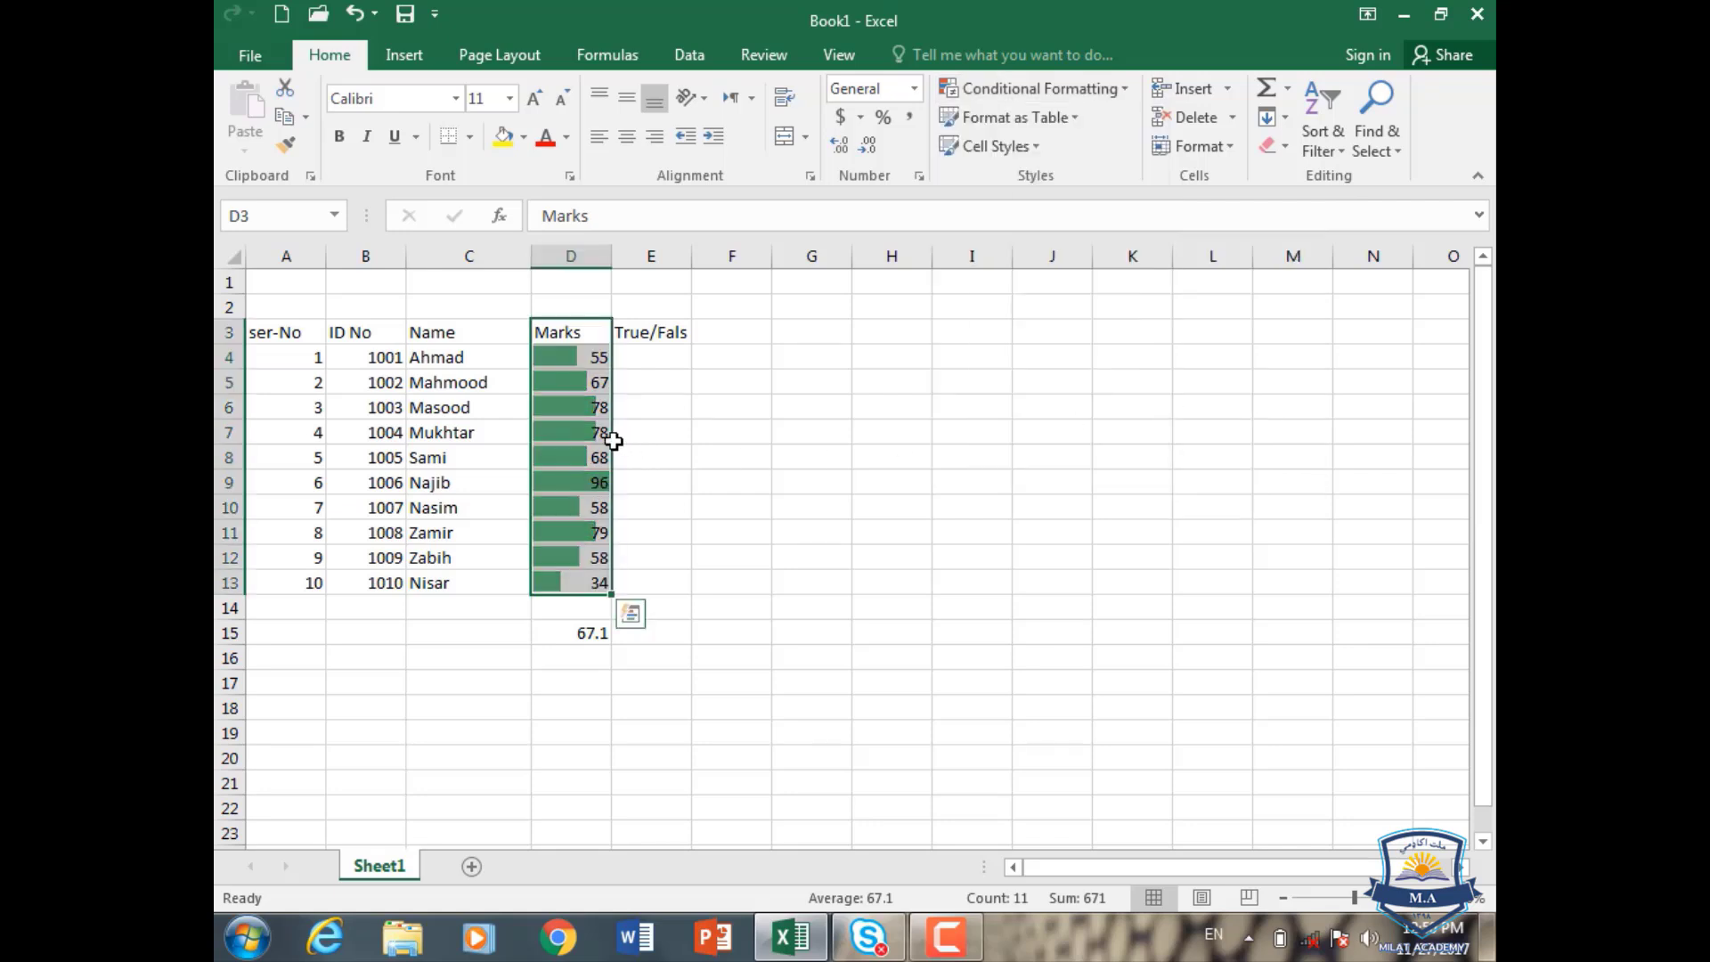
- Add the Green-Yellow-Red color scale to the marks in D3:D13
left_click(1078, 89)
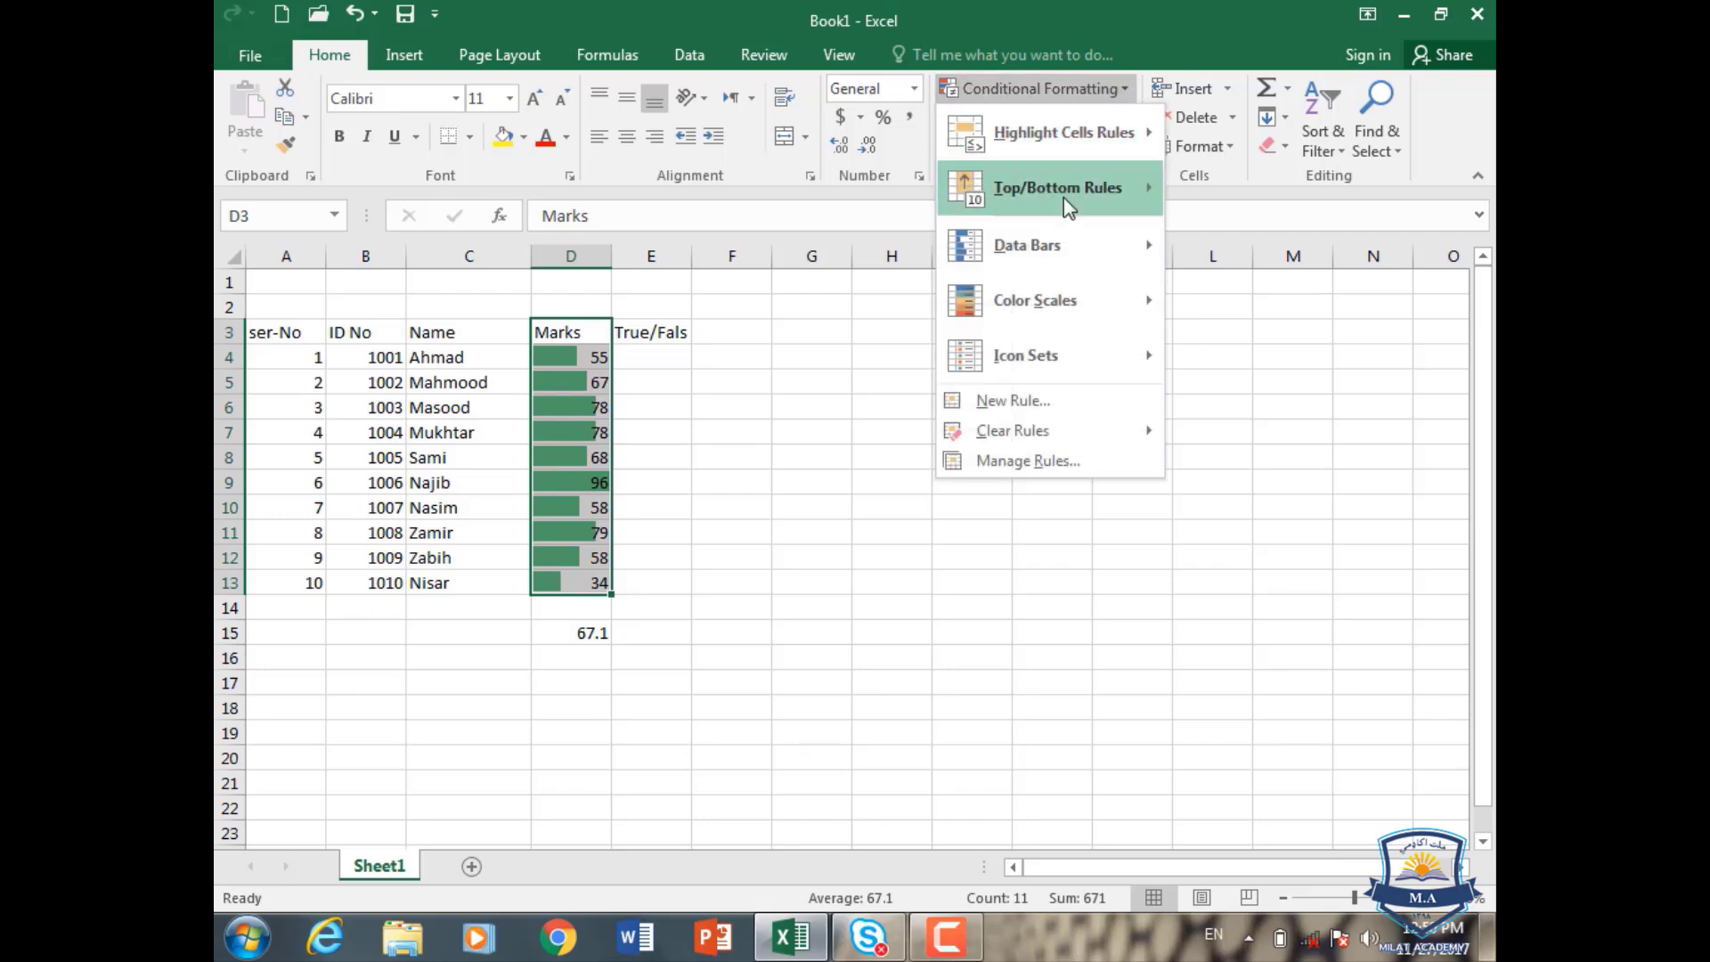
mouse_move(1051, 310)
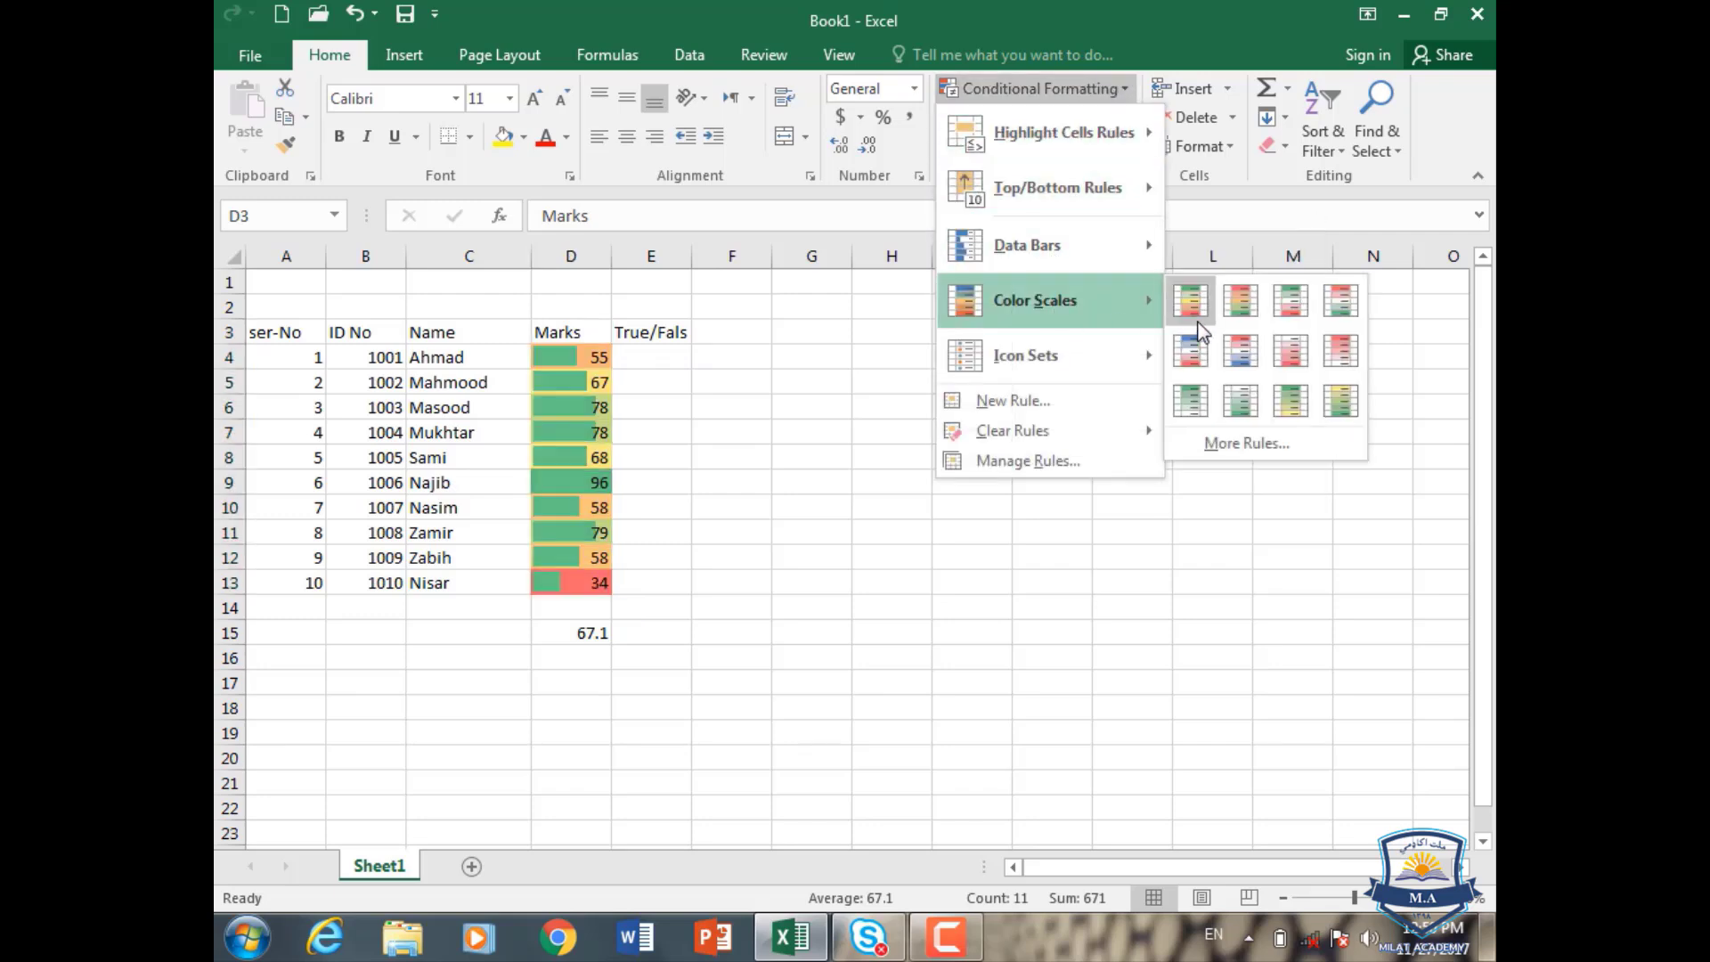
left_click(1191, 303)
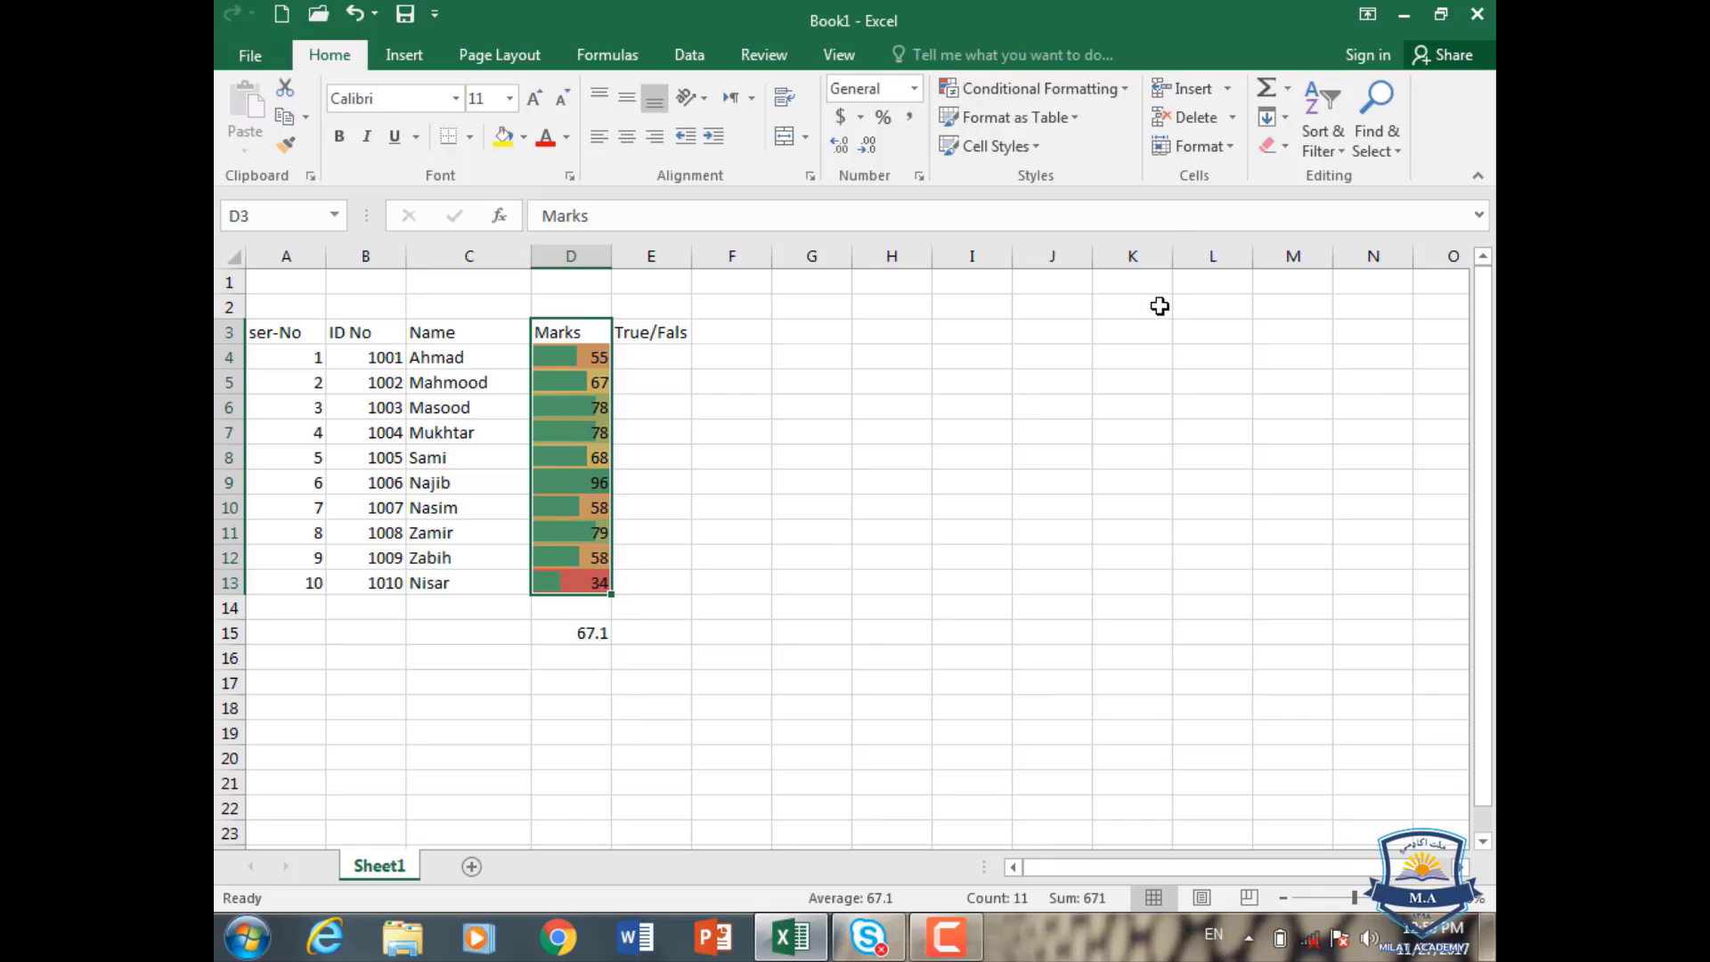
- Clear the data bars and color scale from the selected marks range D3:D13
left_click(1120, 100)
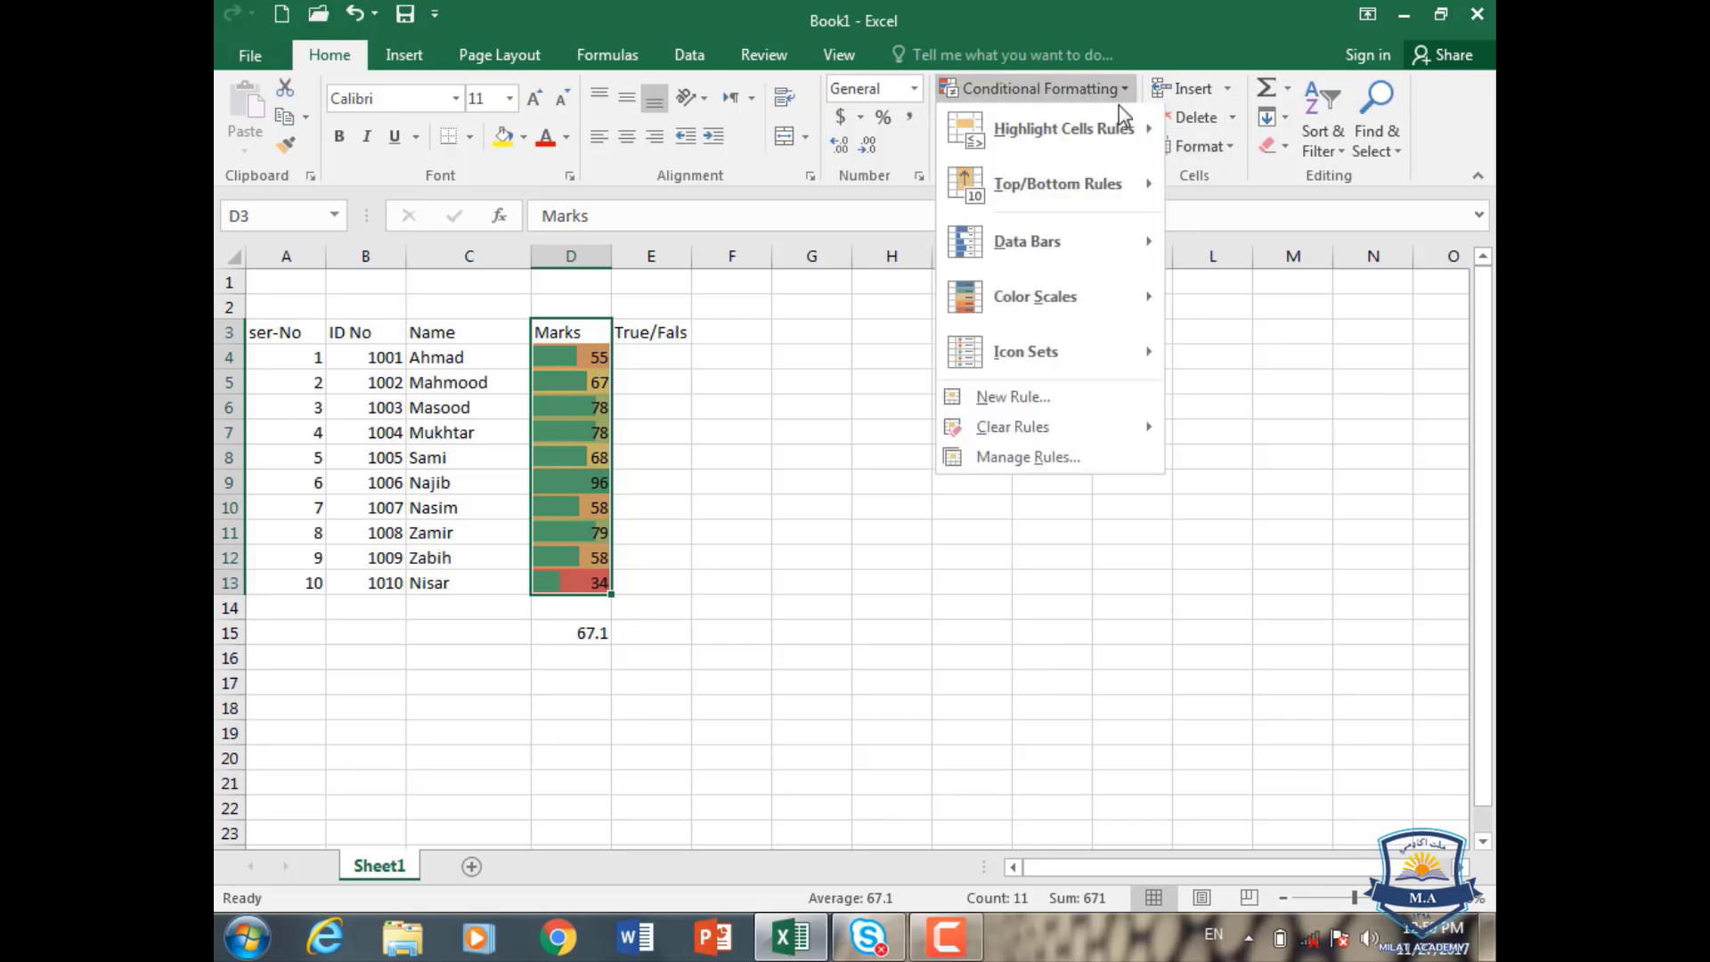
mouse_move(1124, 436)
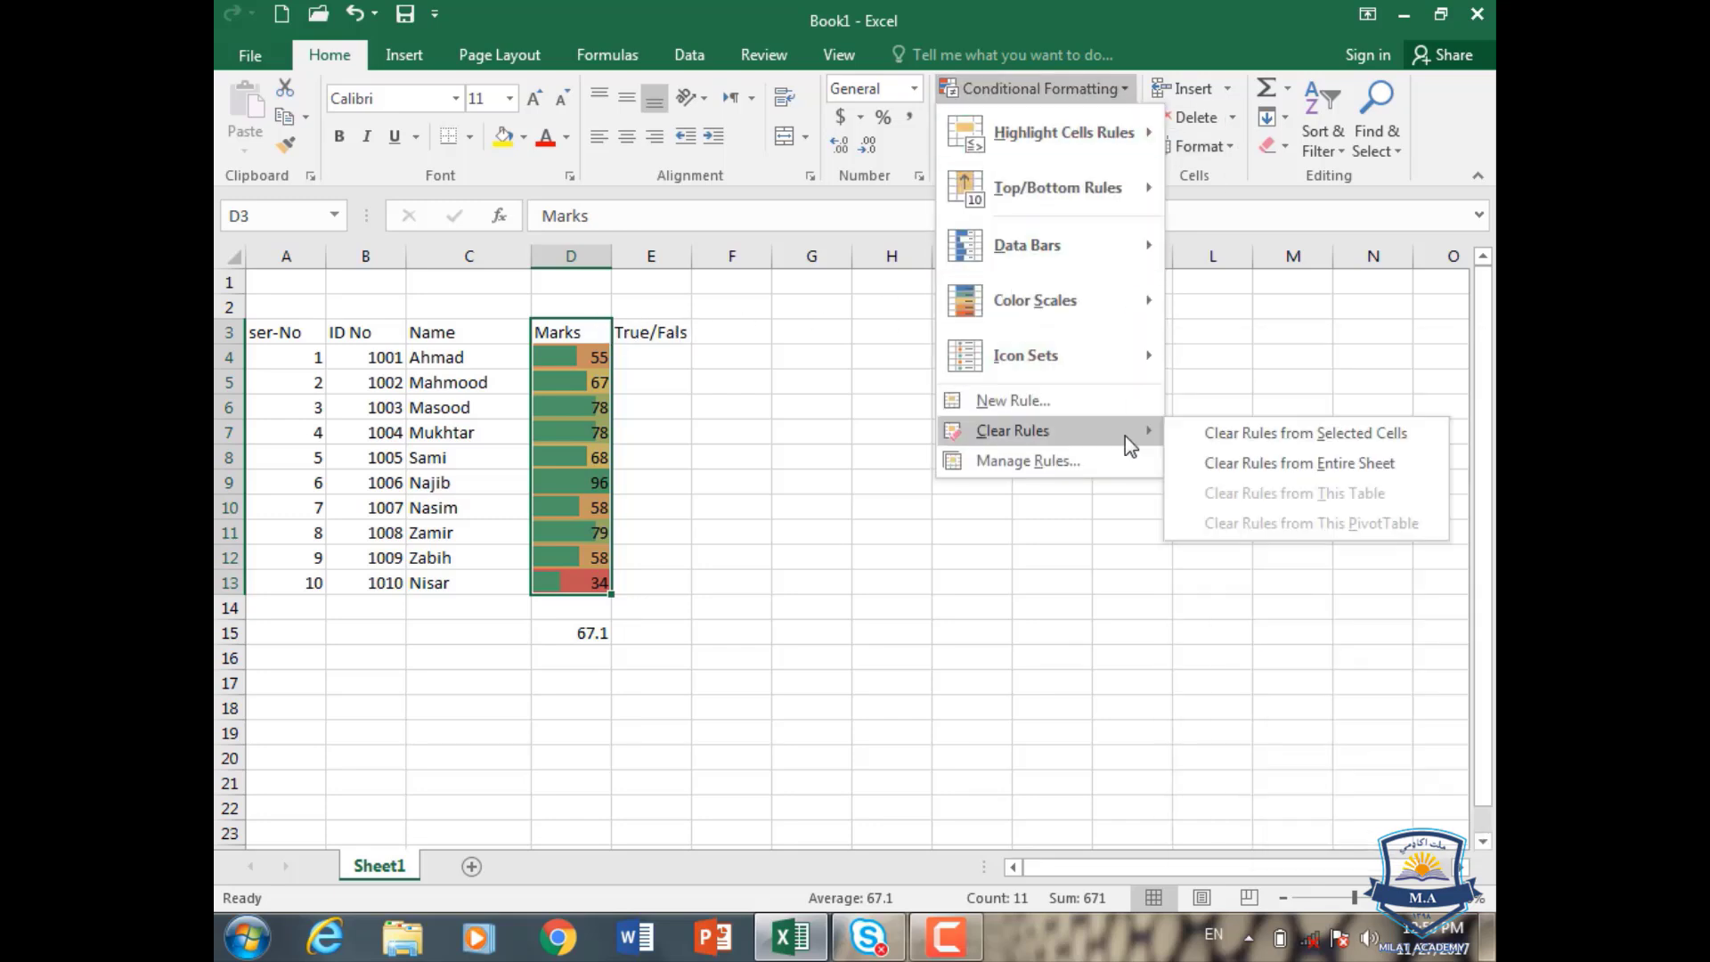
left_click(1242, 442)
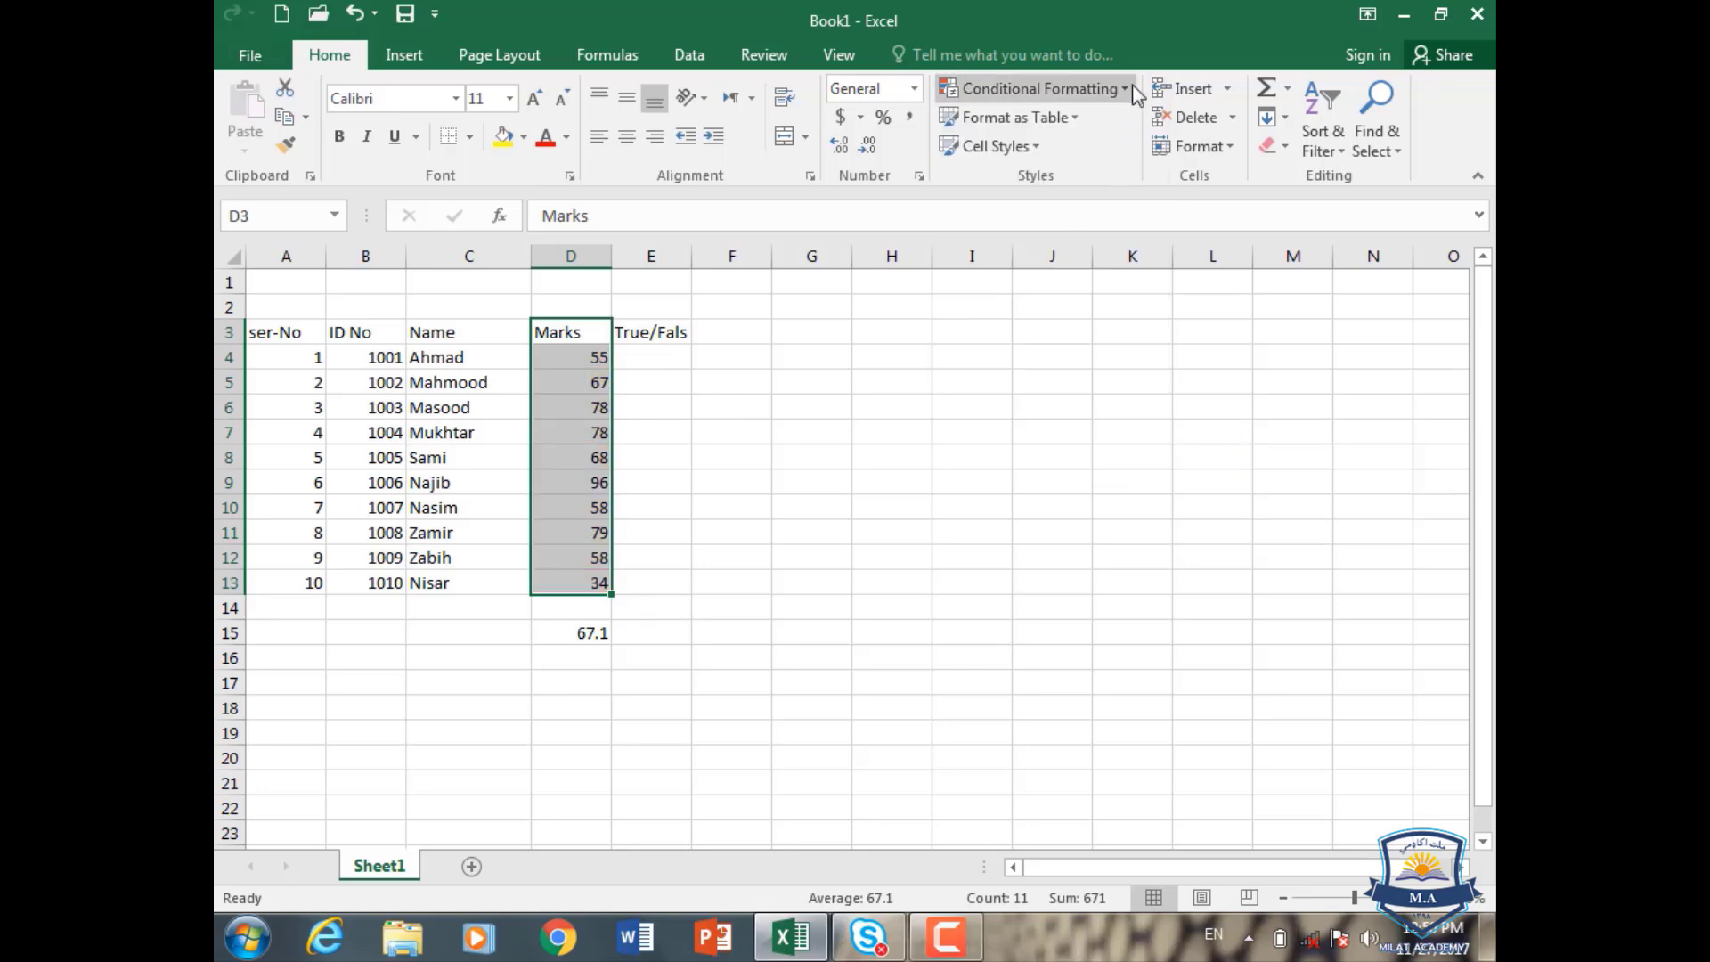
- Apply the Red-Yellow-Green color scale to D3:D13, and replace it with the White-Green color scale
left_click(1113, 89)
mouse_move(1109, 297)
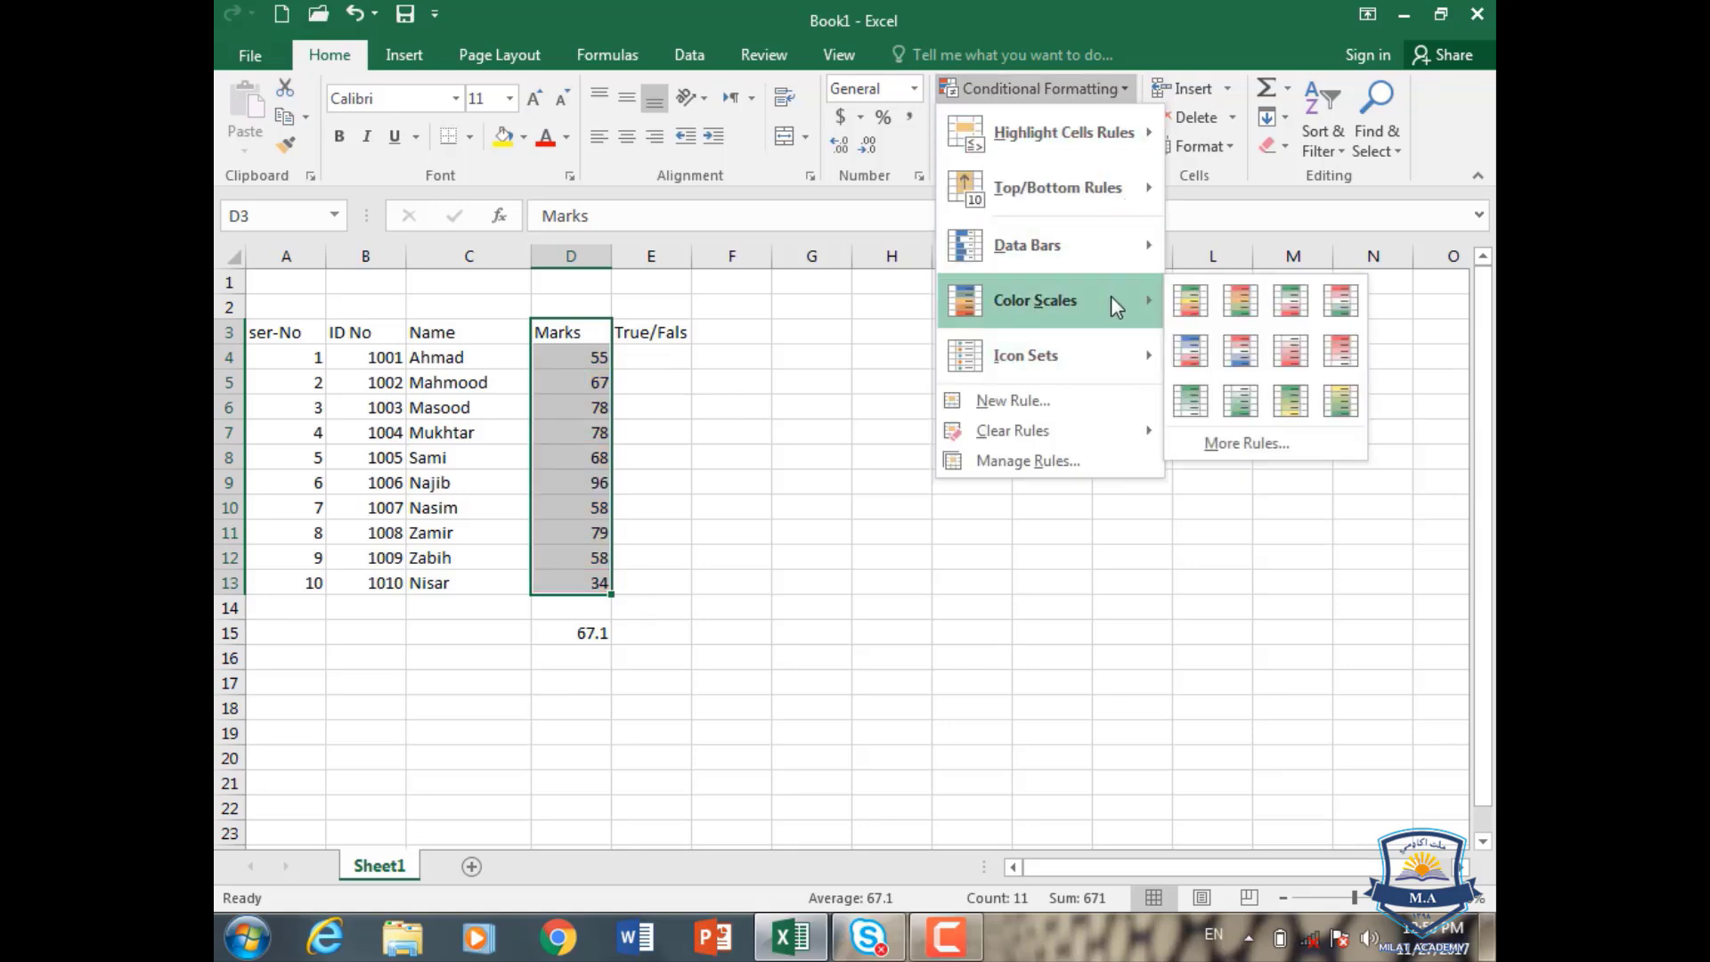
left_click(1240, 300)
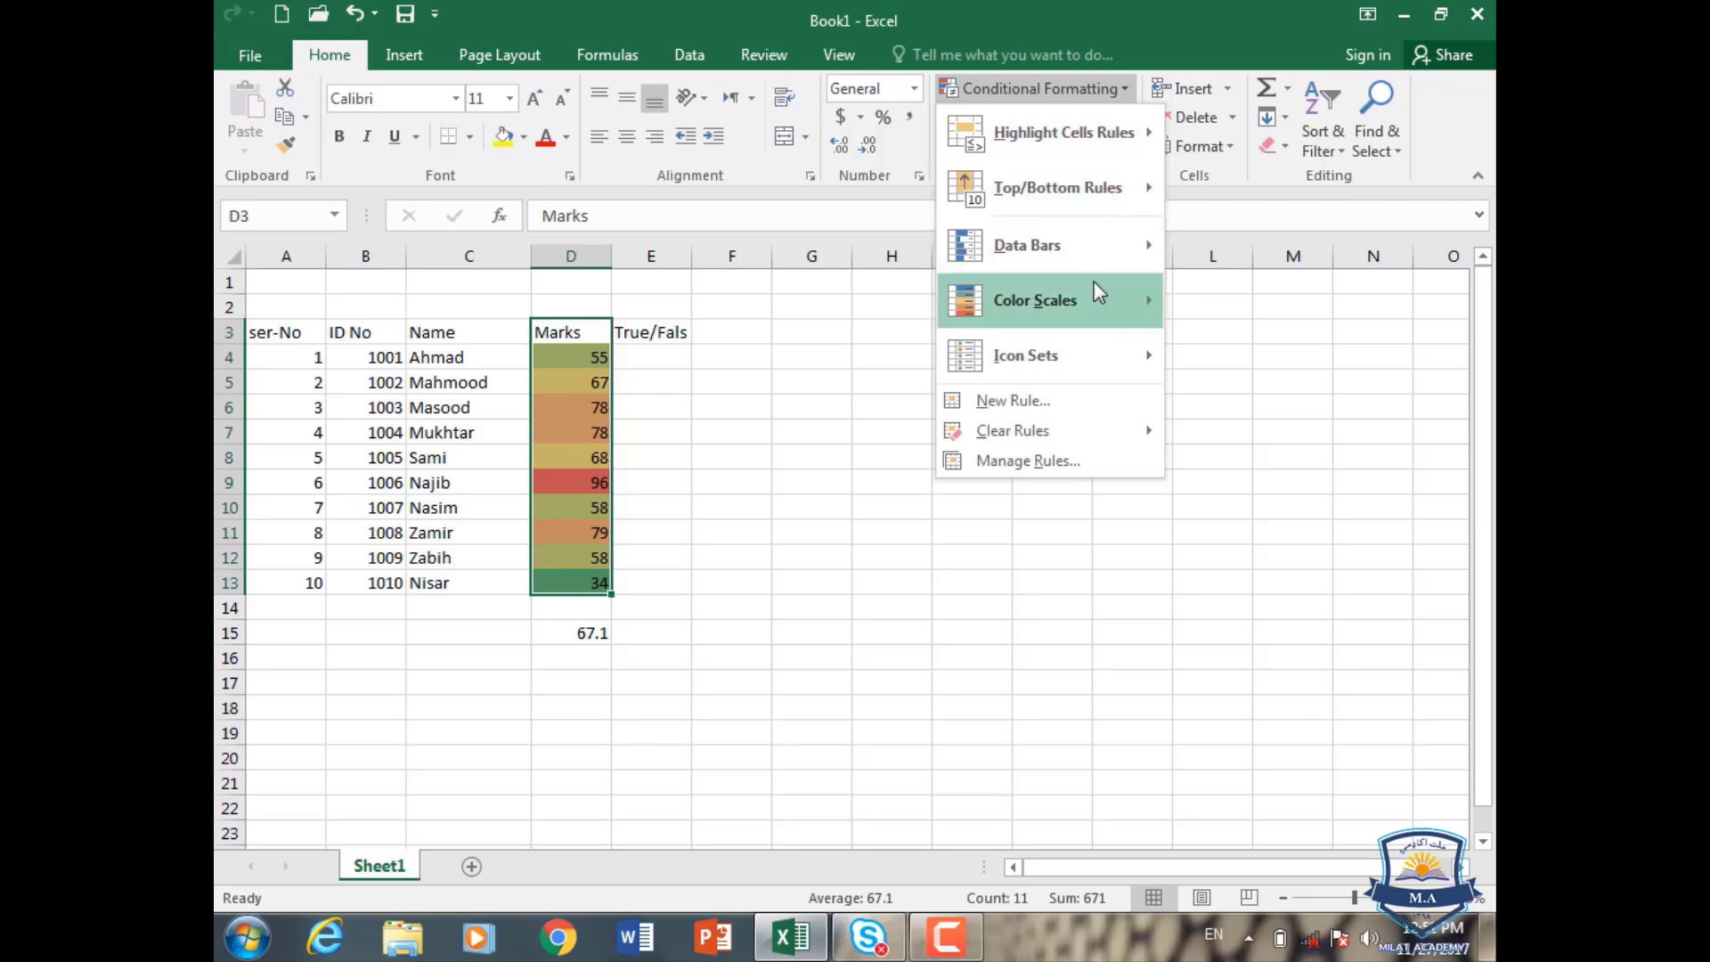
mouse_move(1107, 310)
left_click(1249, 405)
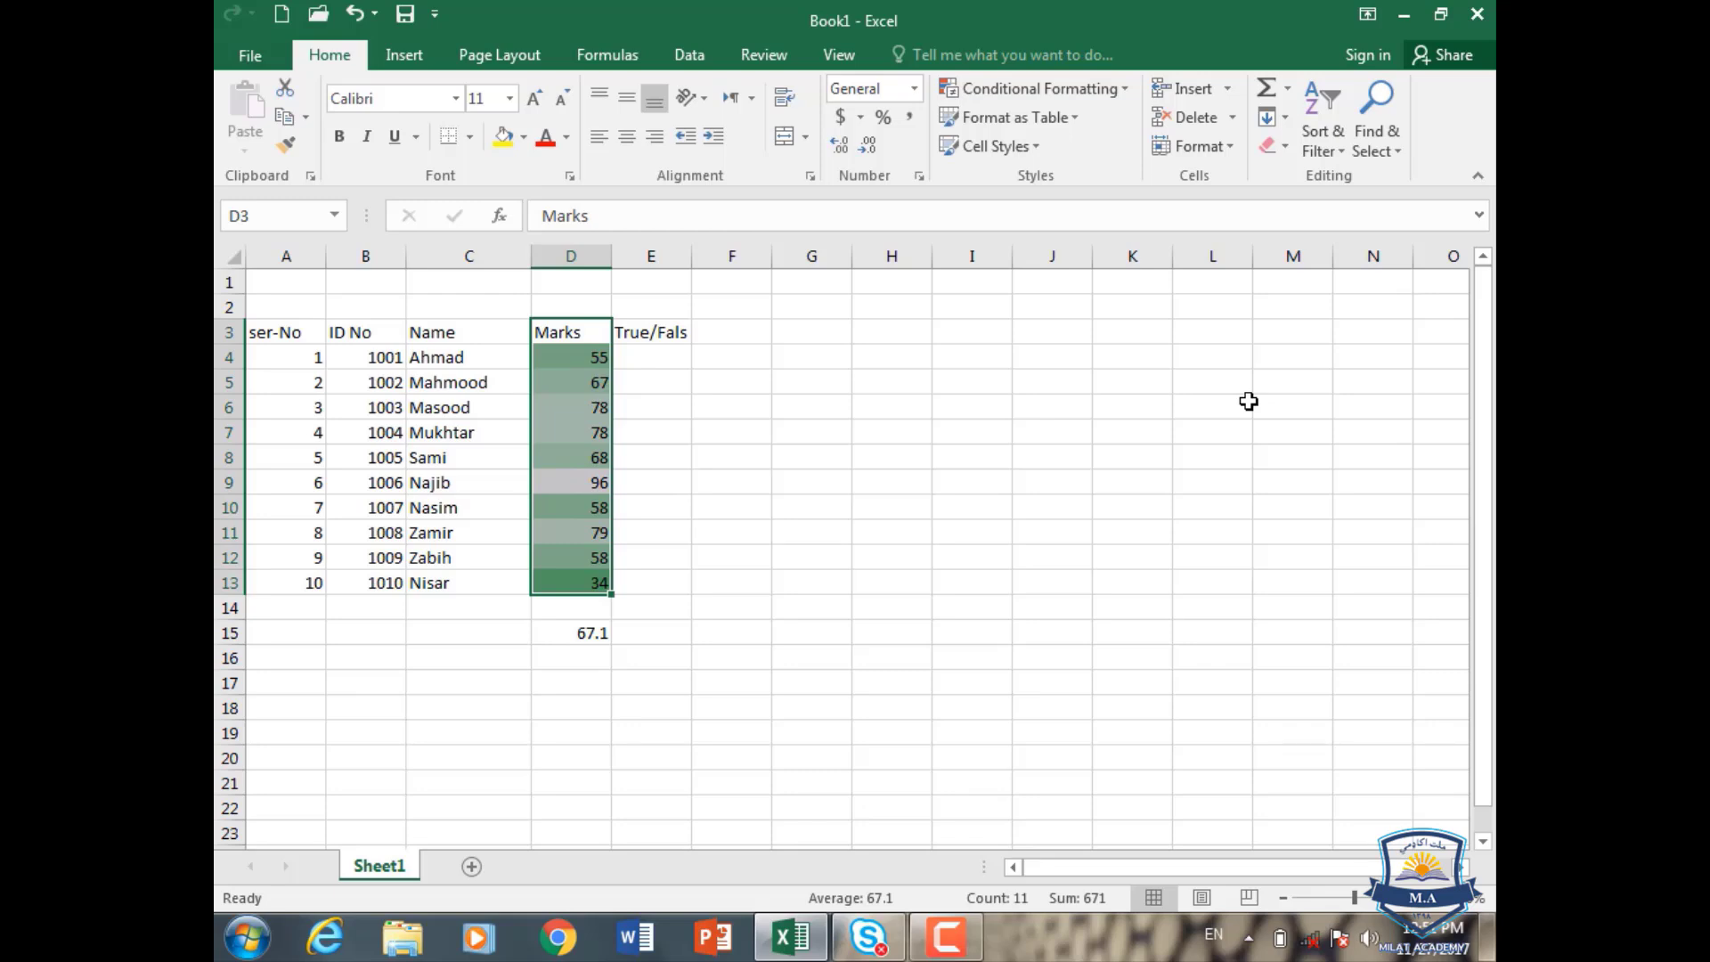
- Add the directional icon set with three colored arrows to the marks in D3:D13
left_click(1033, 88)
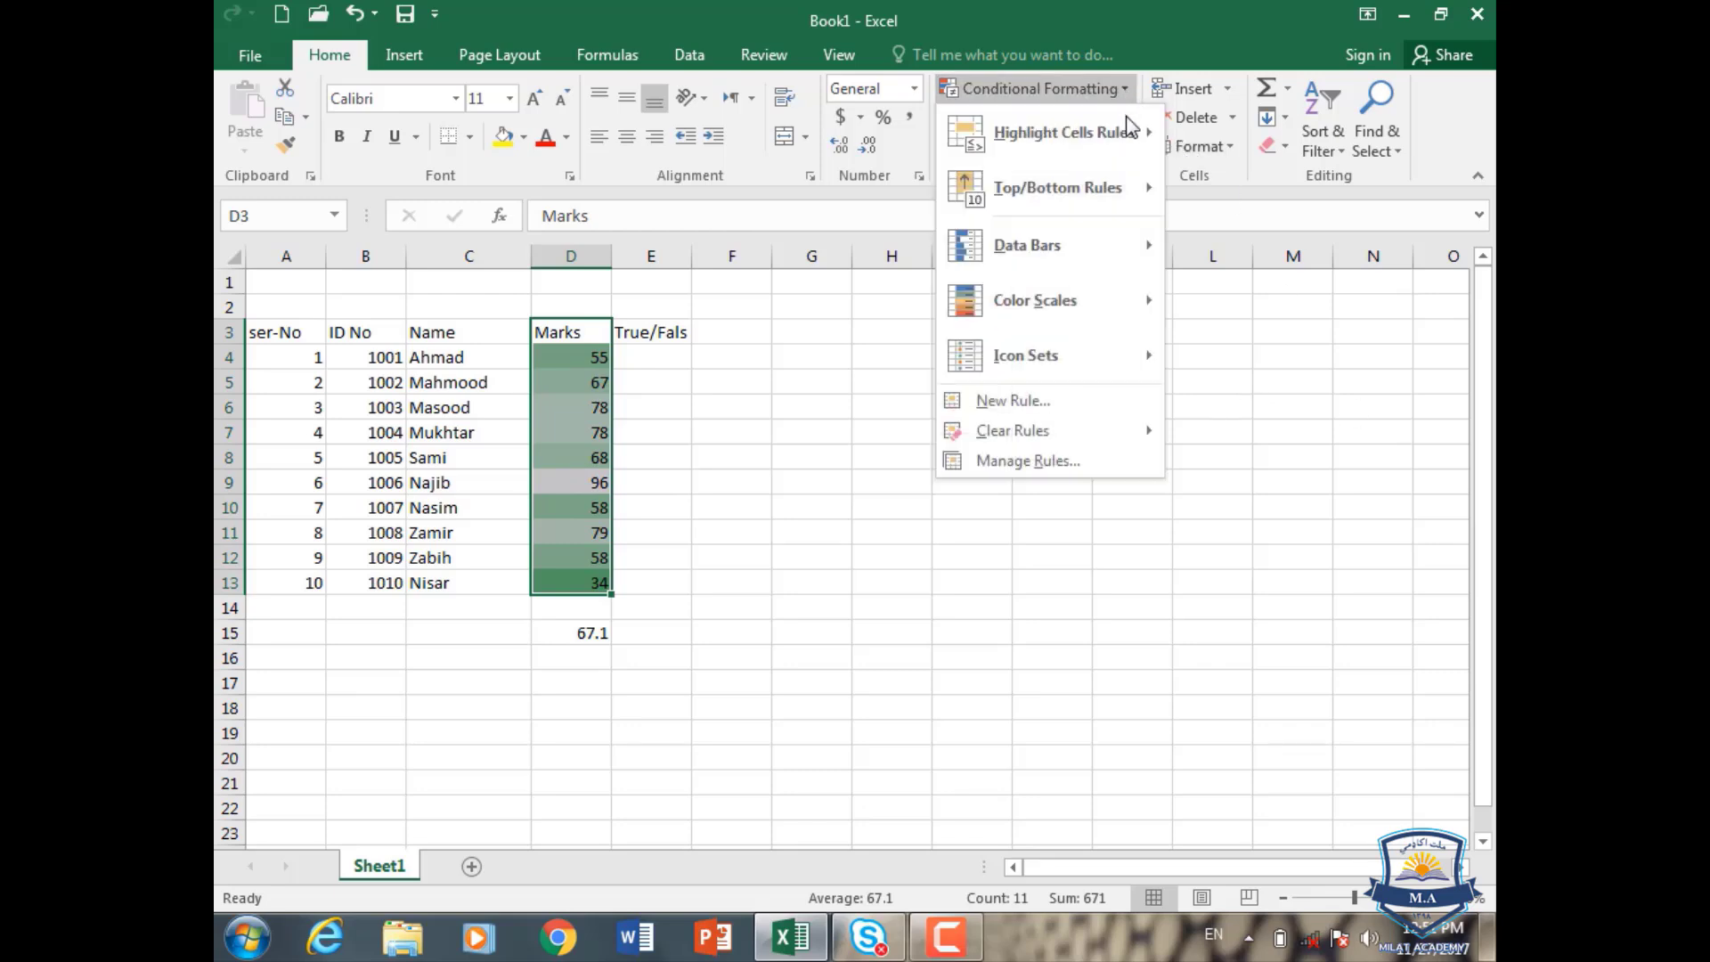
mouse_move(1083, 346)
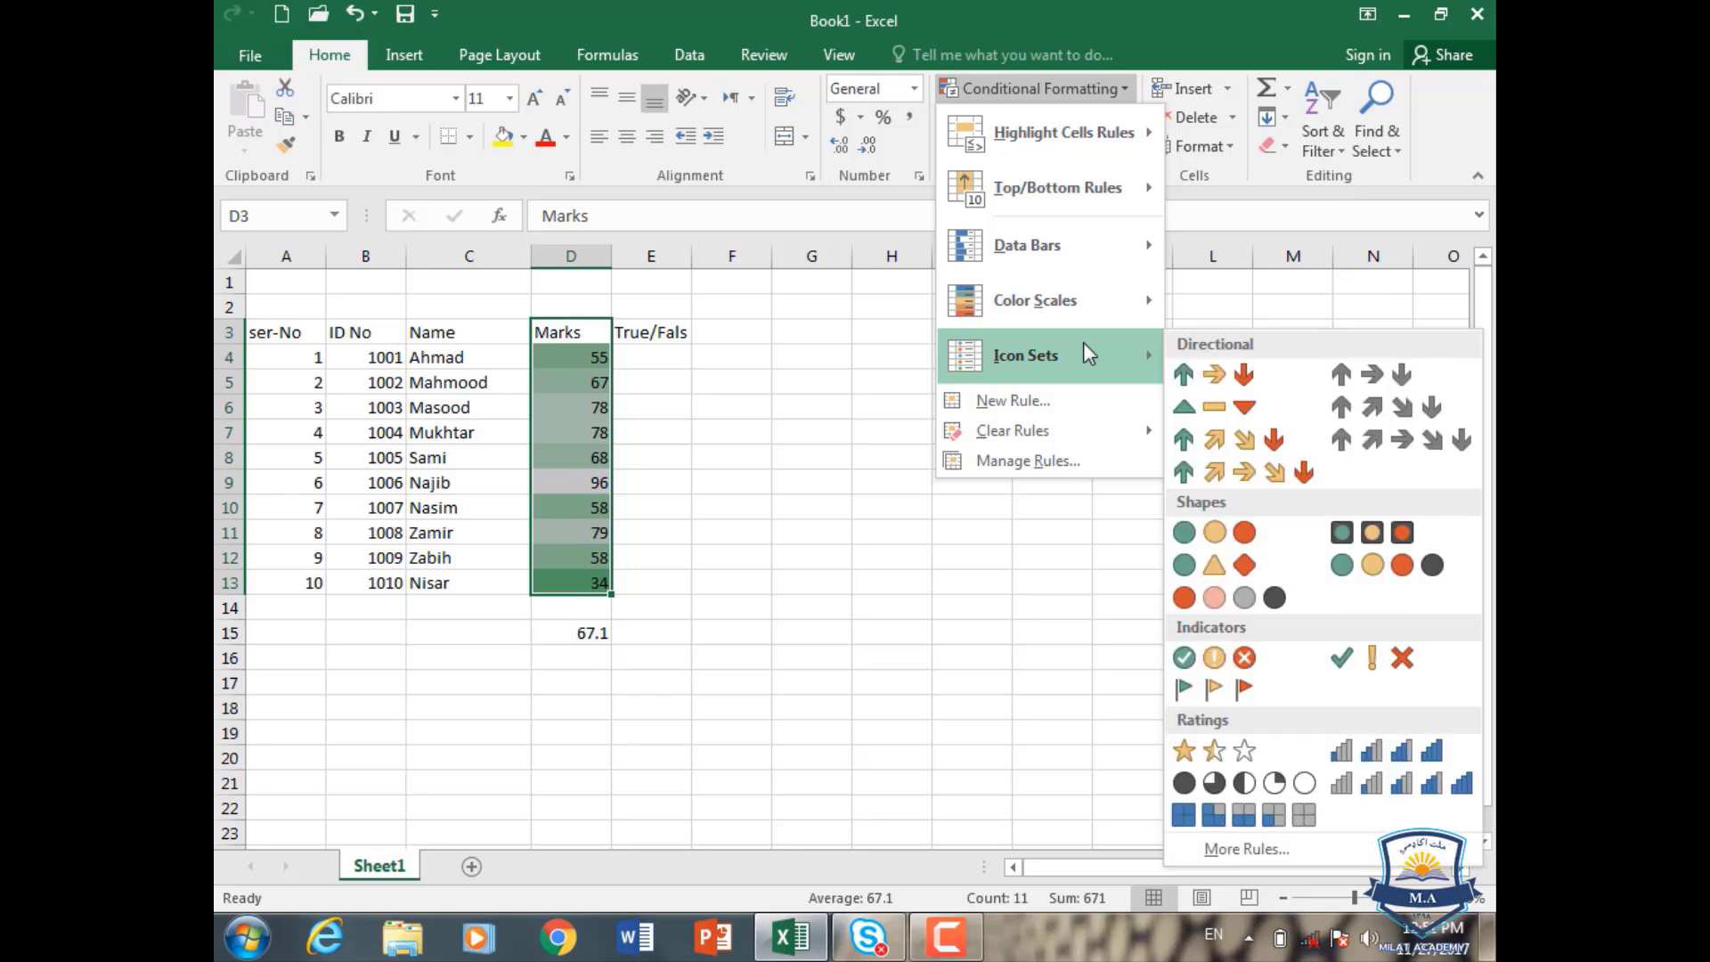
left_click(1216, 376)
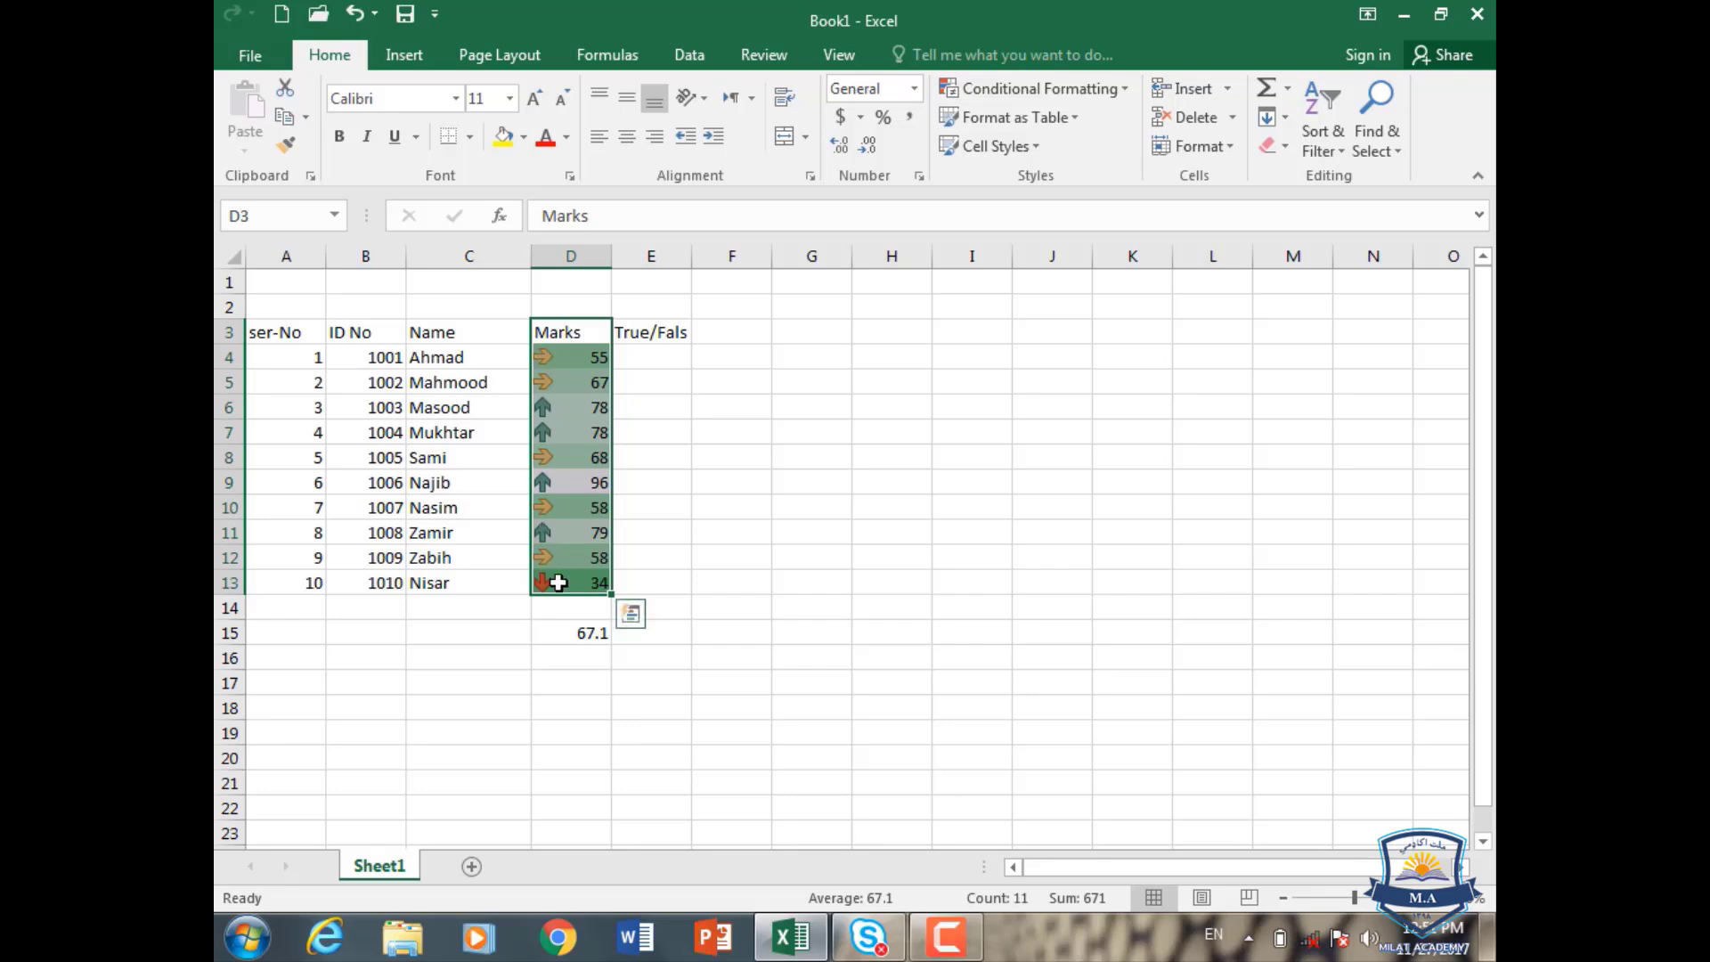
- Clear the color scale and icon set rules from the selected marks range D3:D13
left_click(1037, 88)
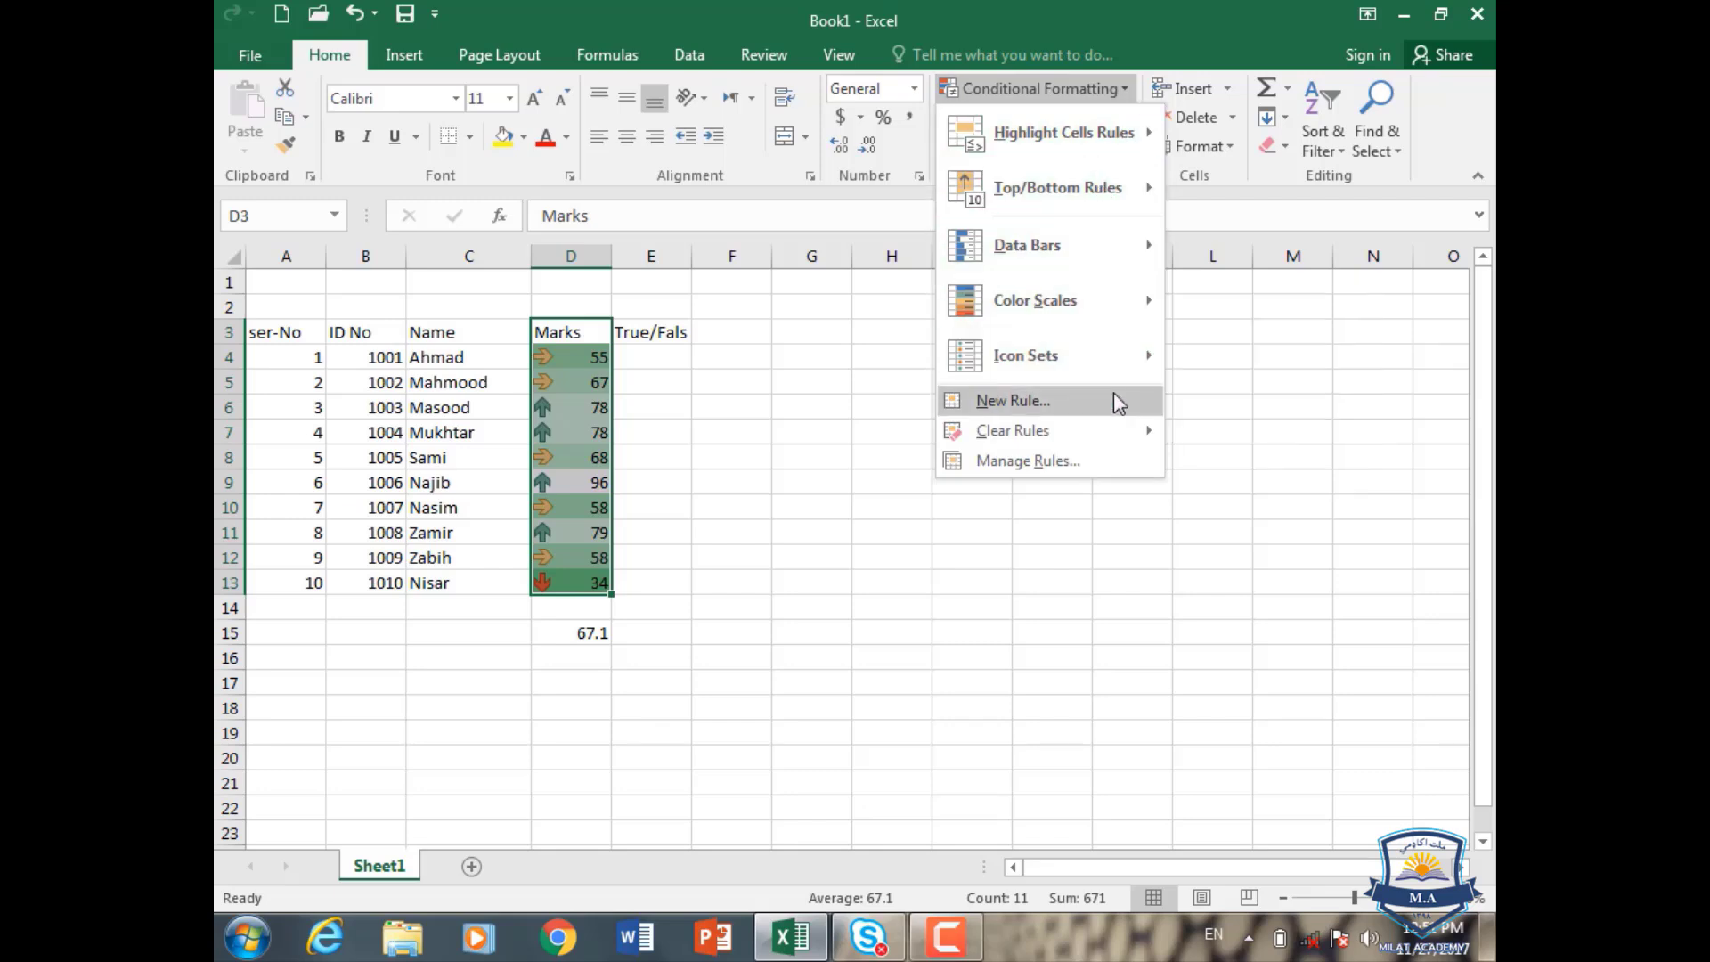
mouse_move(1133, 431)
left_click(1209, 435)
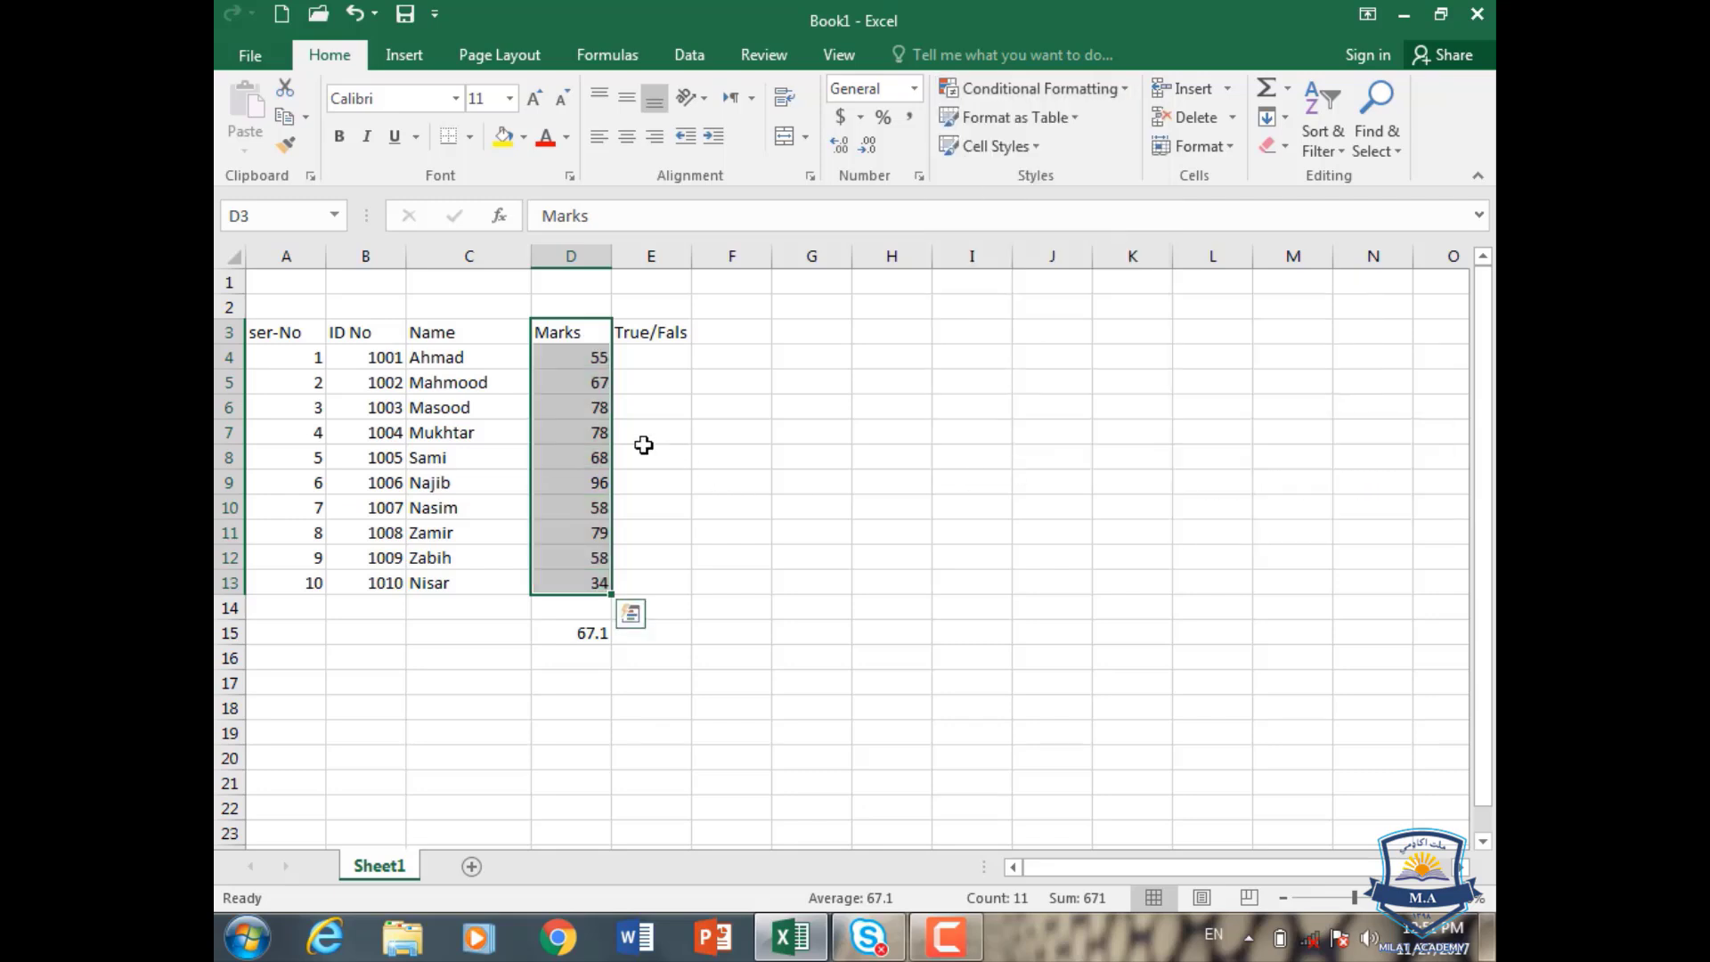
- Enter the formula =IF(D4>55,TRUE) in E4 under True/Fals and fill it down to E13
left_click(670, 359)
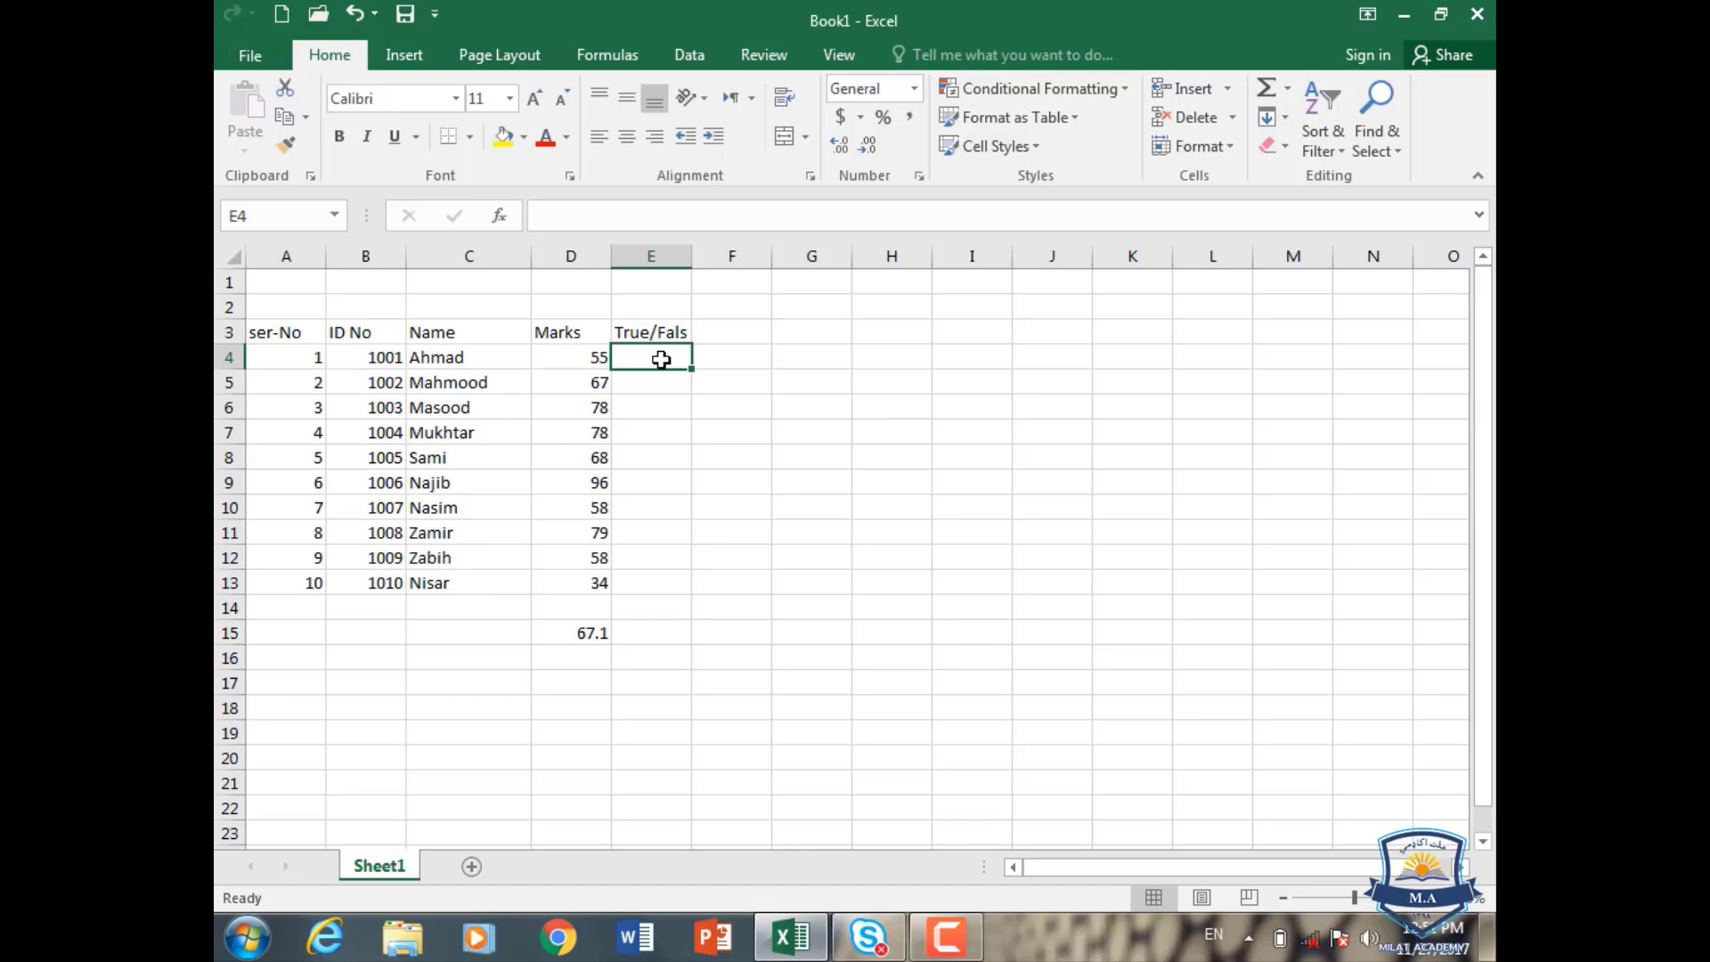
type("=if")
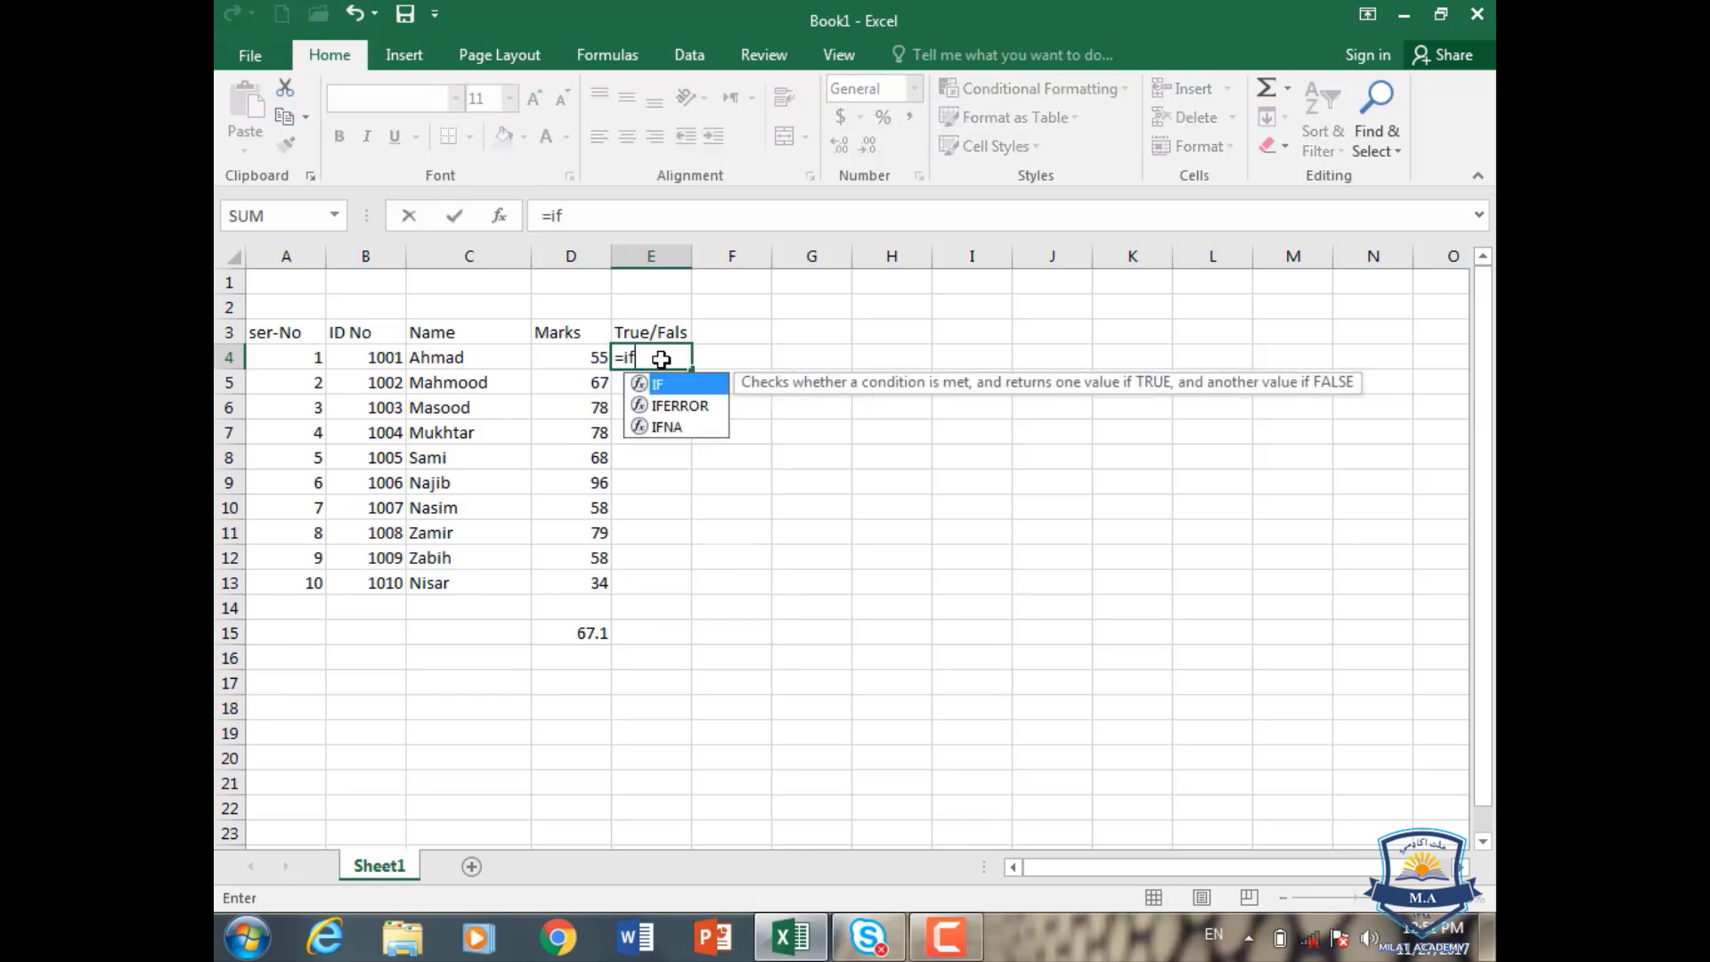
double_click(682, 388)
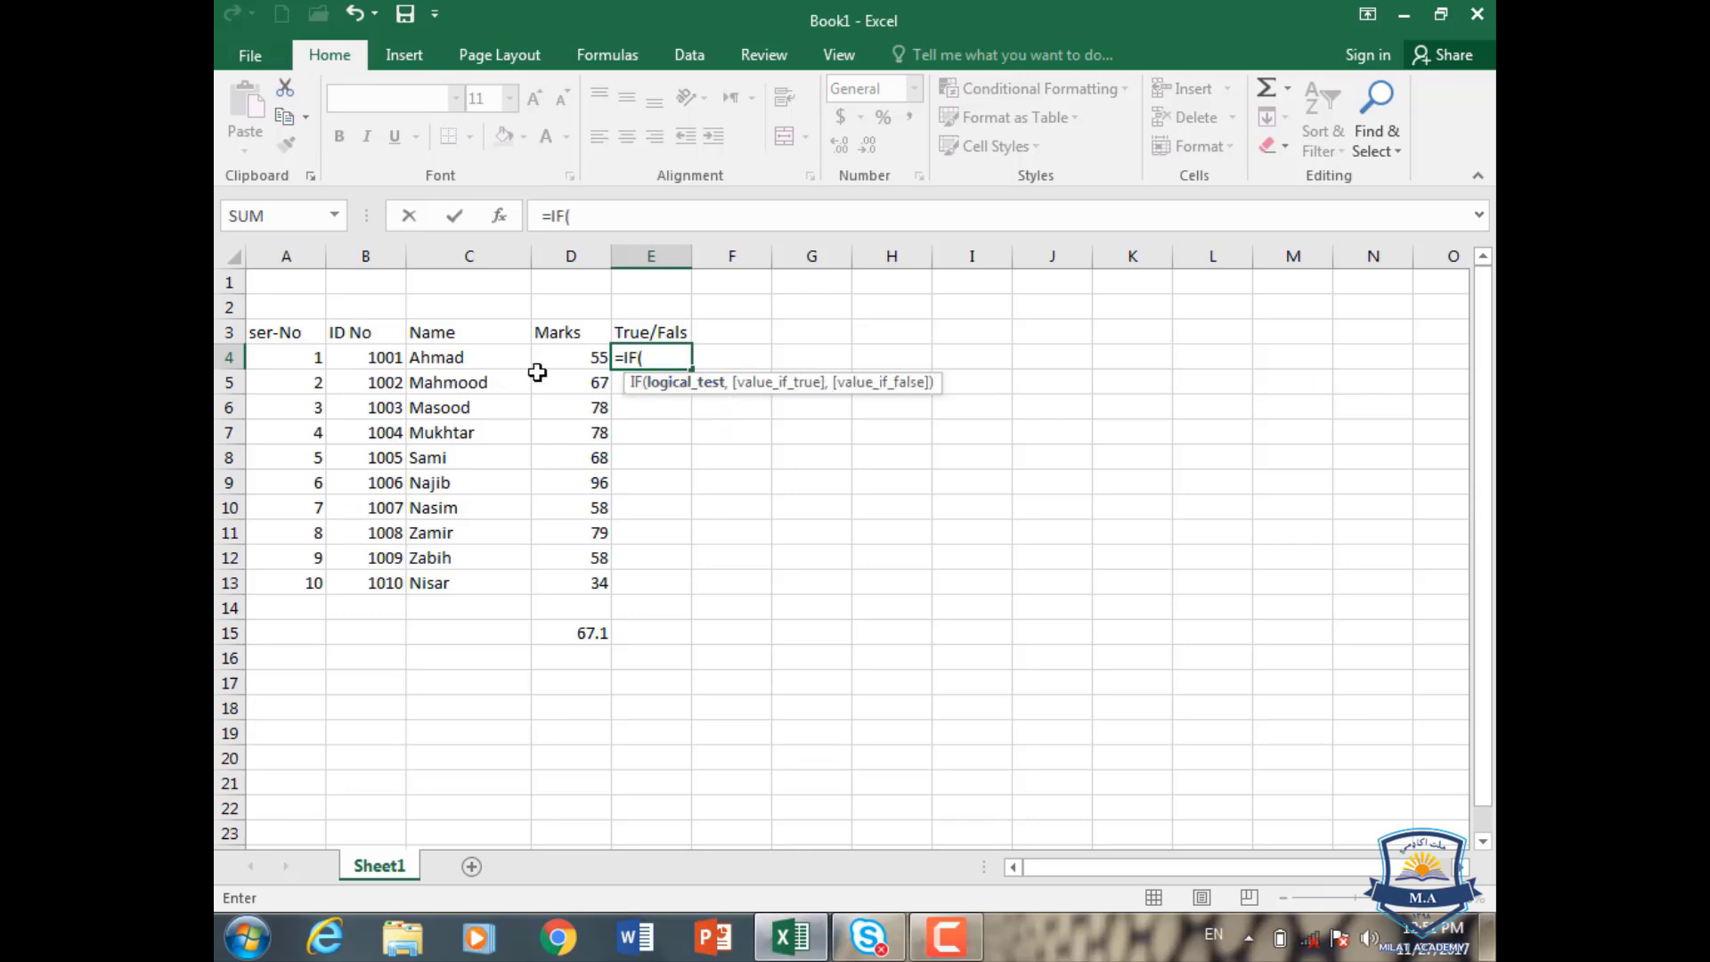
left_click(567, 356)
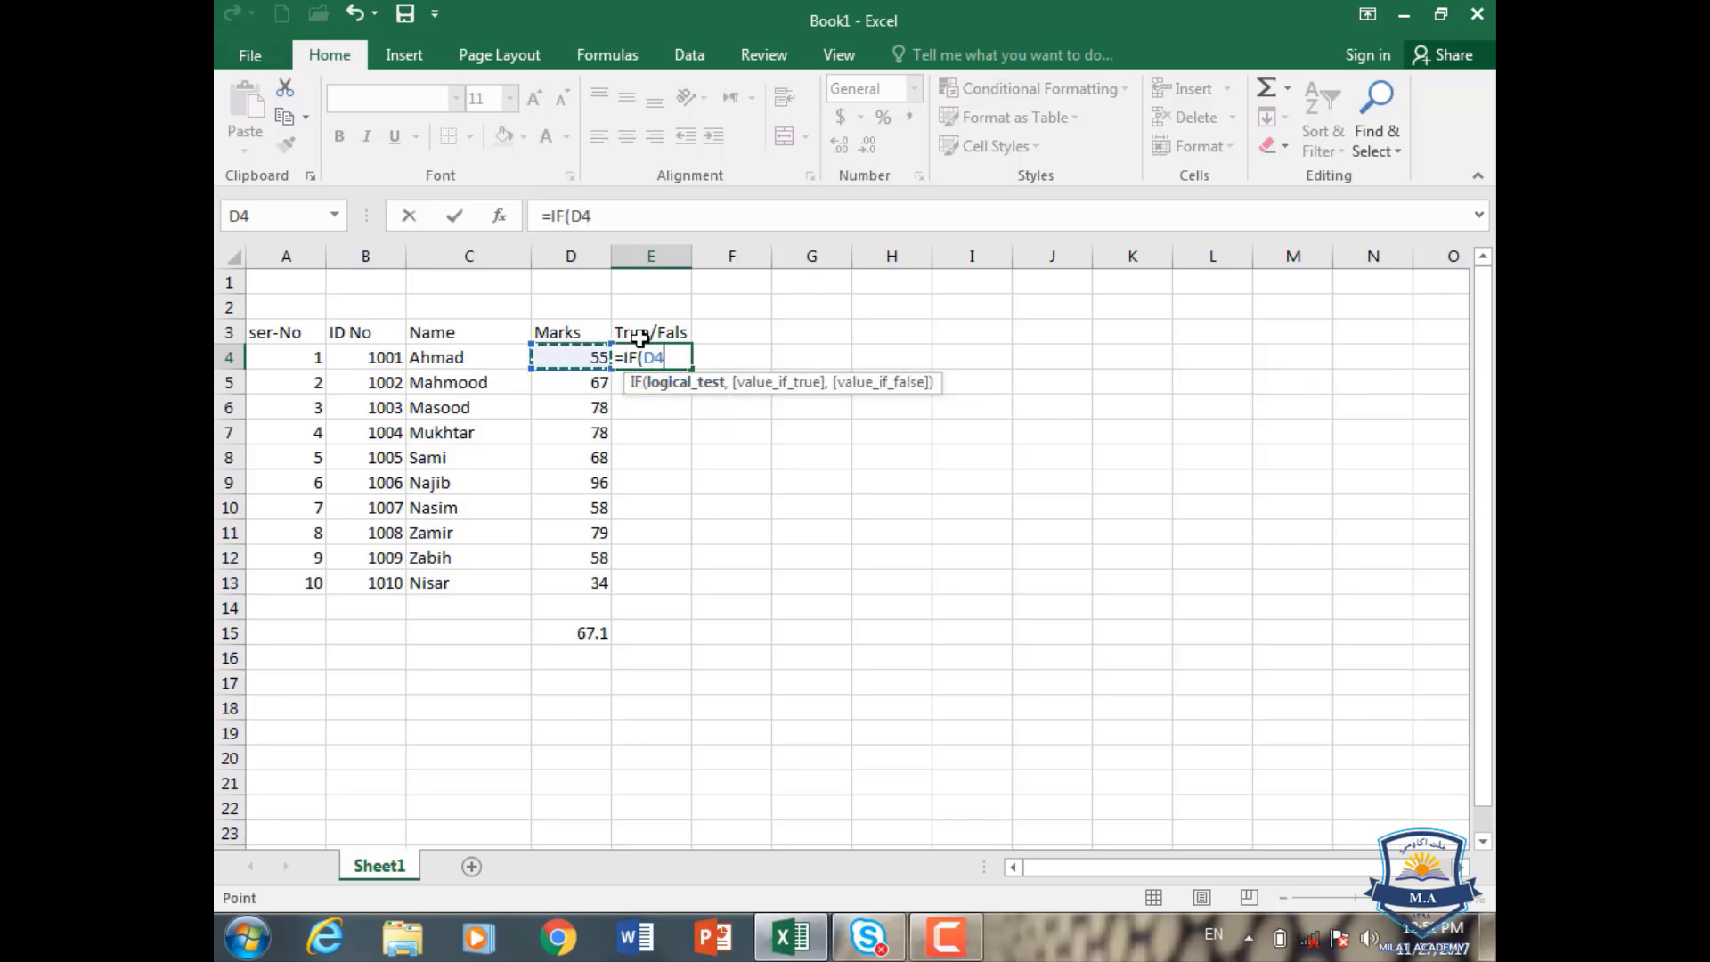
type(">55,Tru")
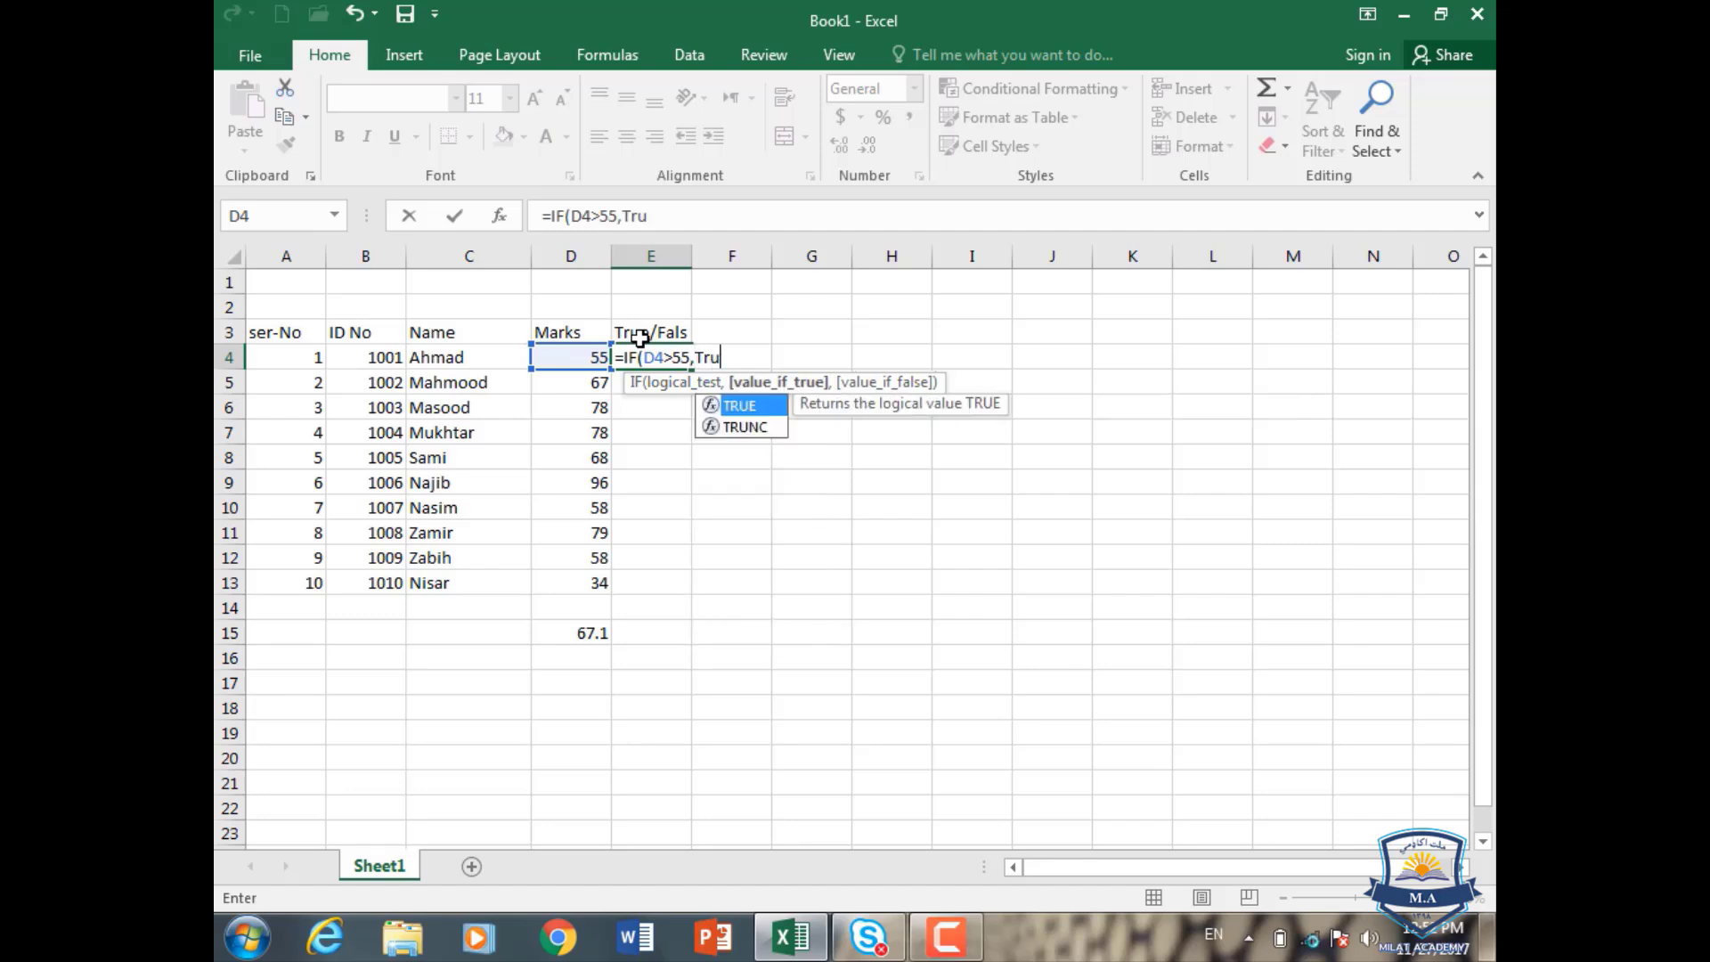
type("e")
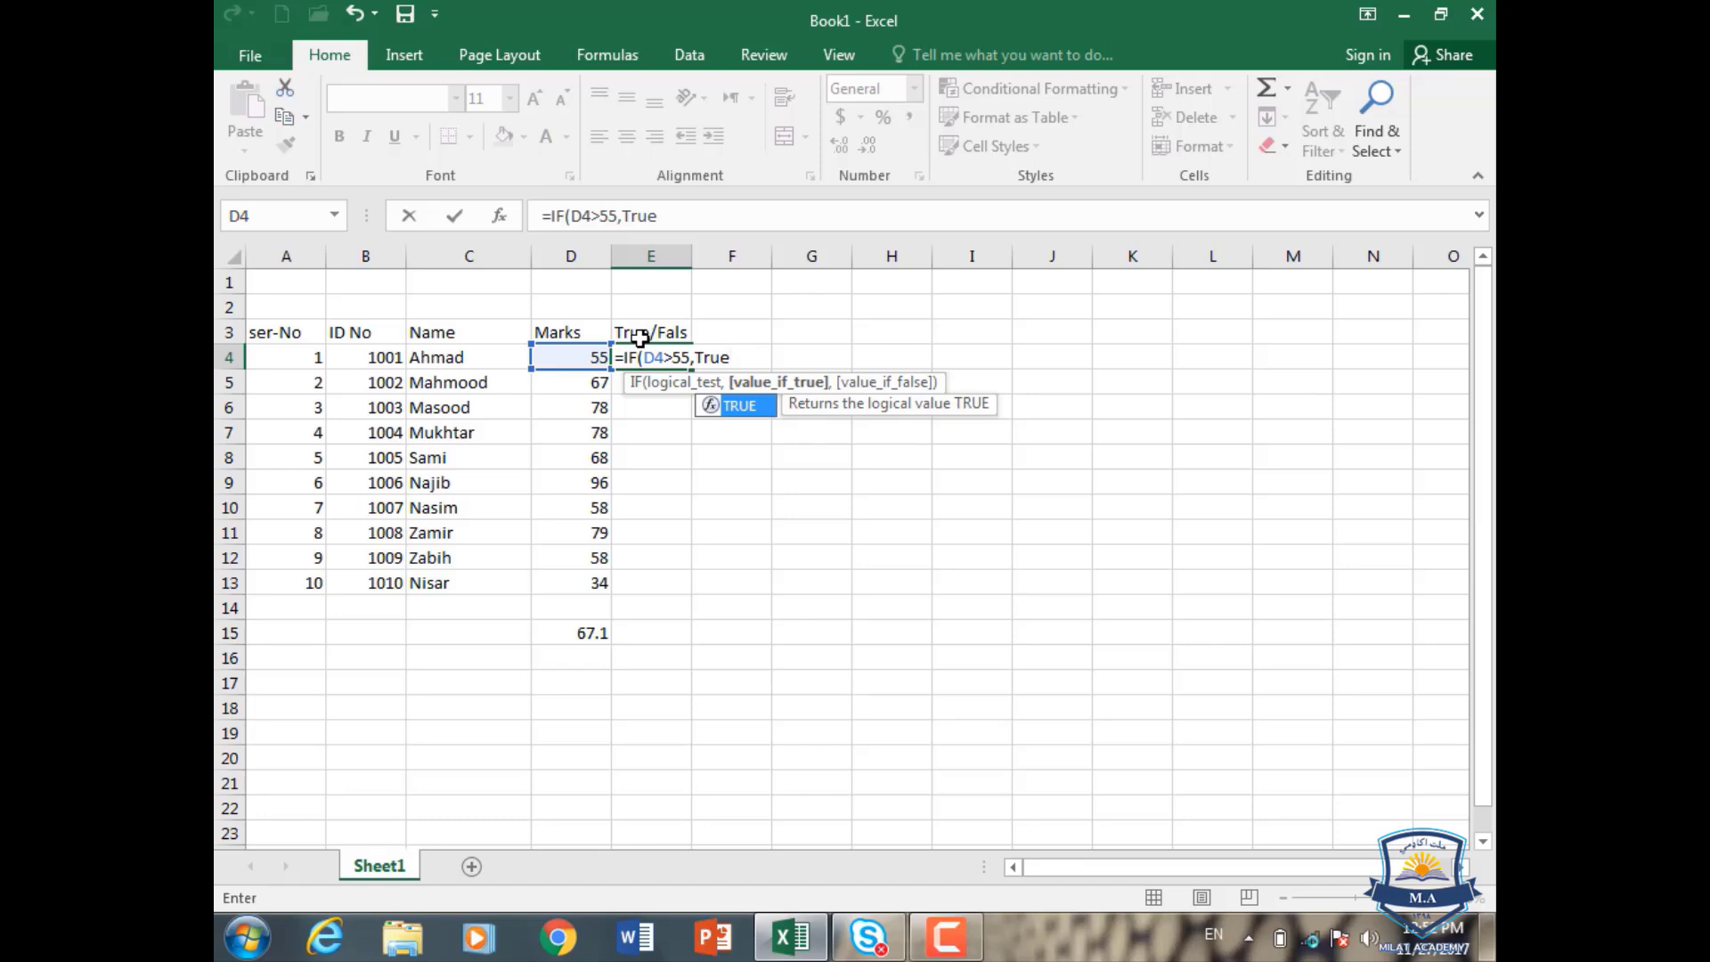
type(")")
key("Return")
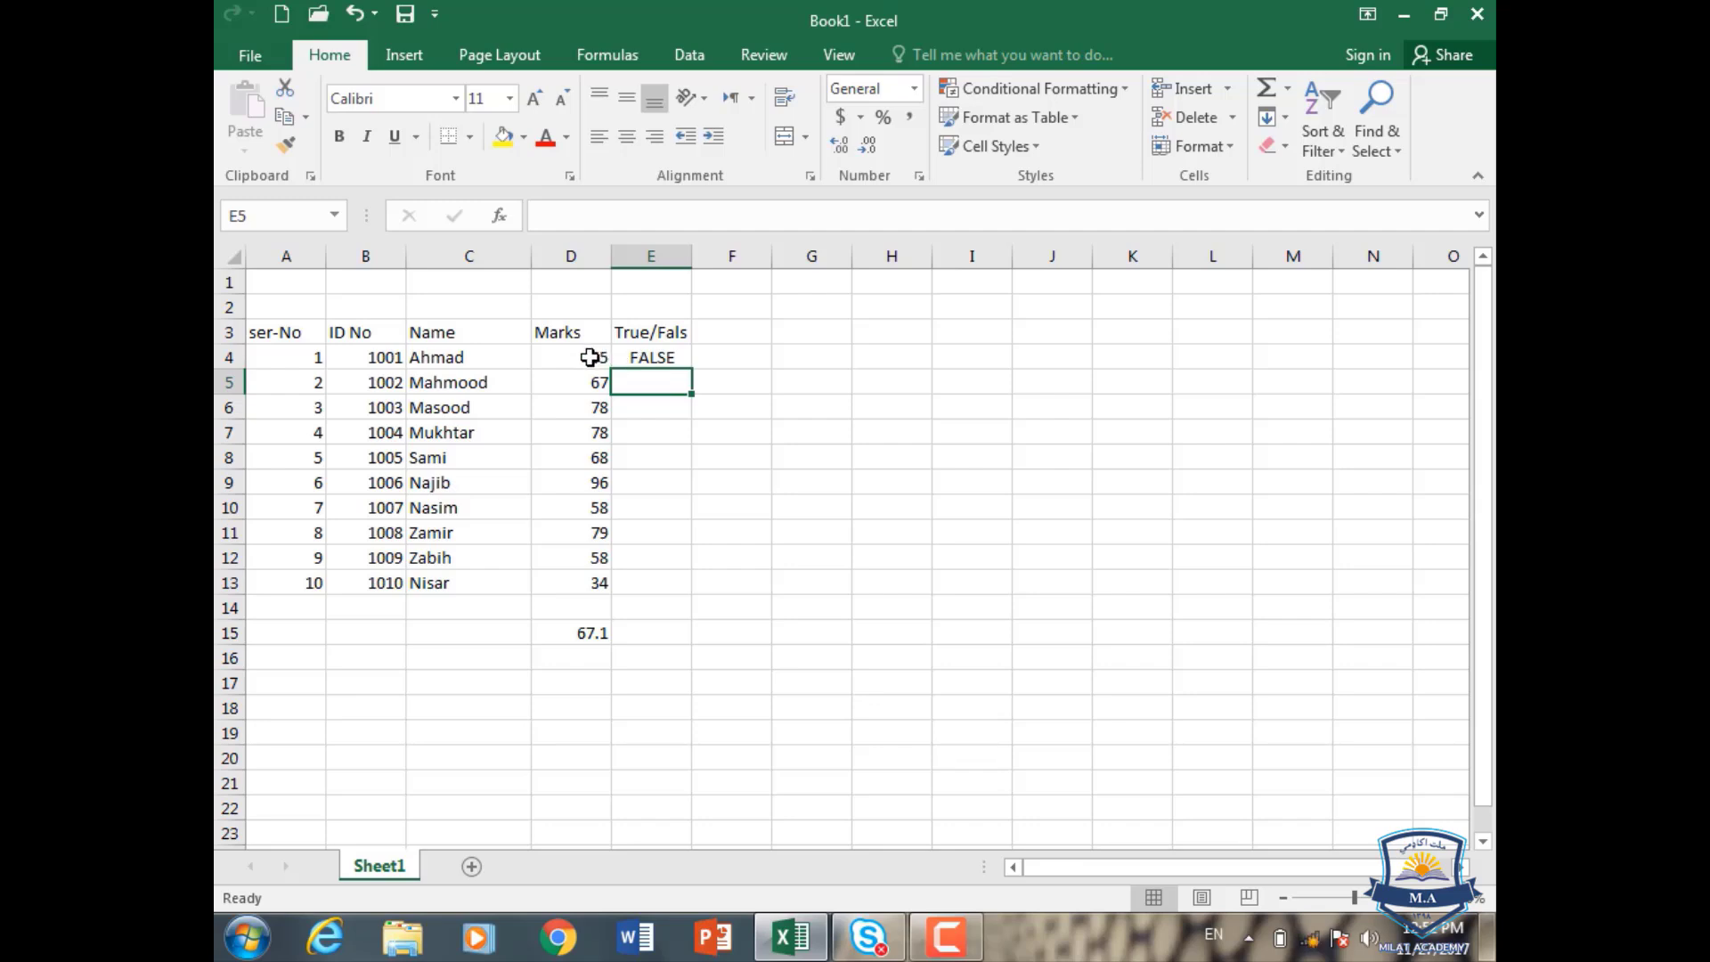
left_click(668, 357)
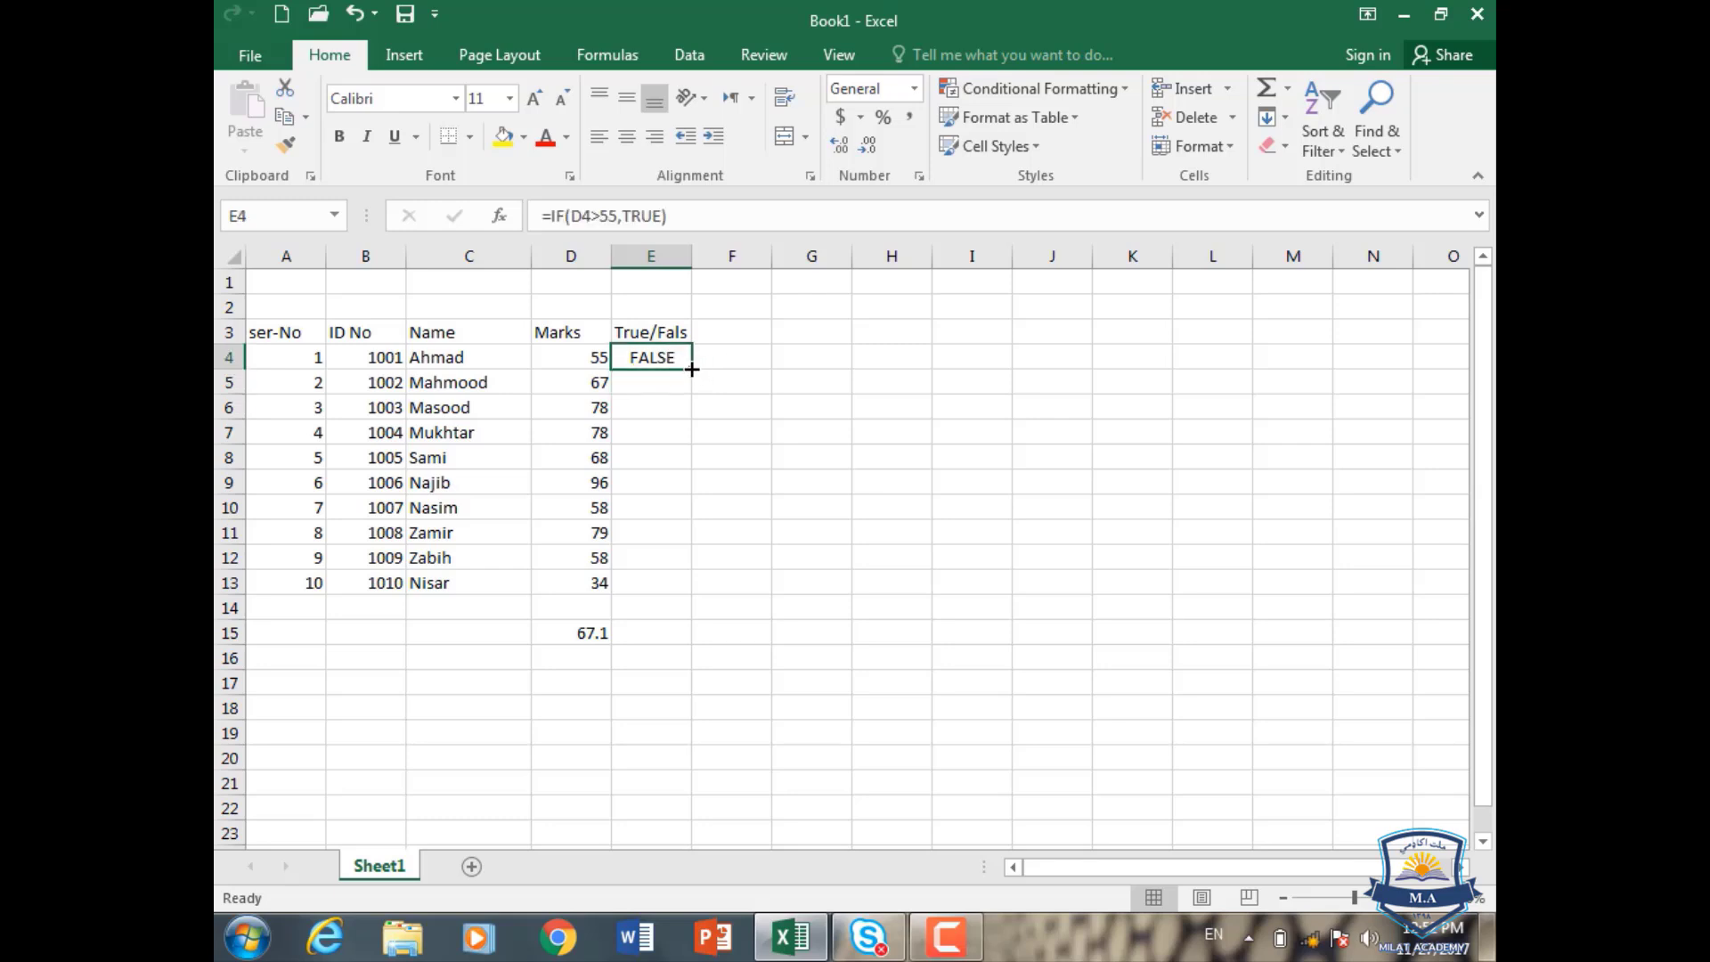
left_click_drag(692, 368, 667, 591)
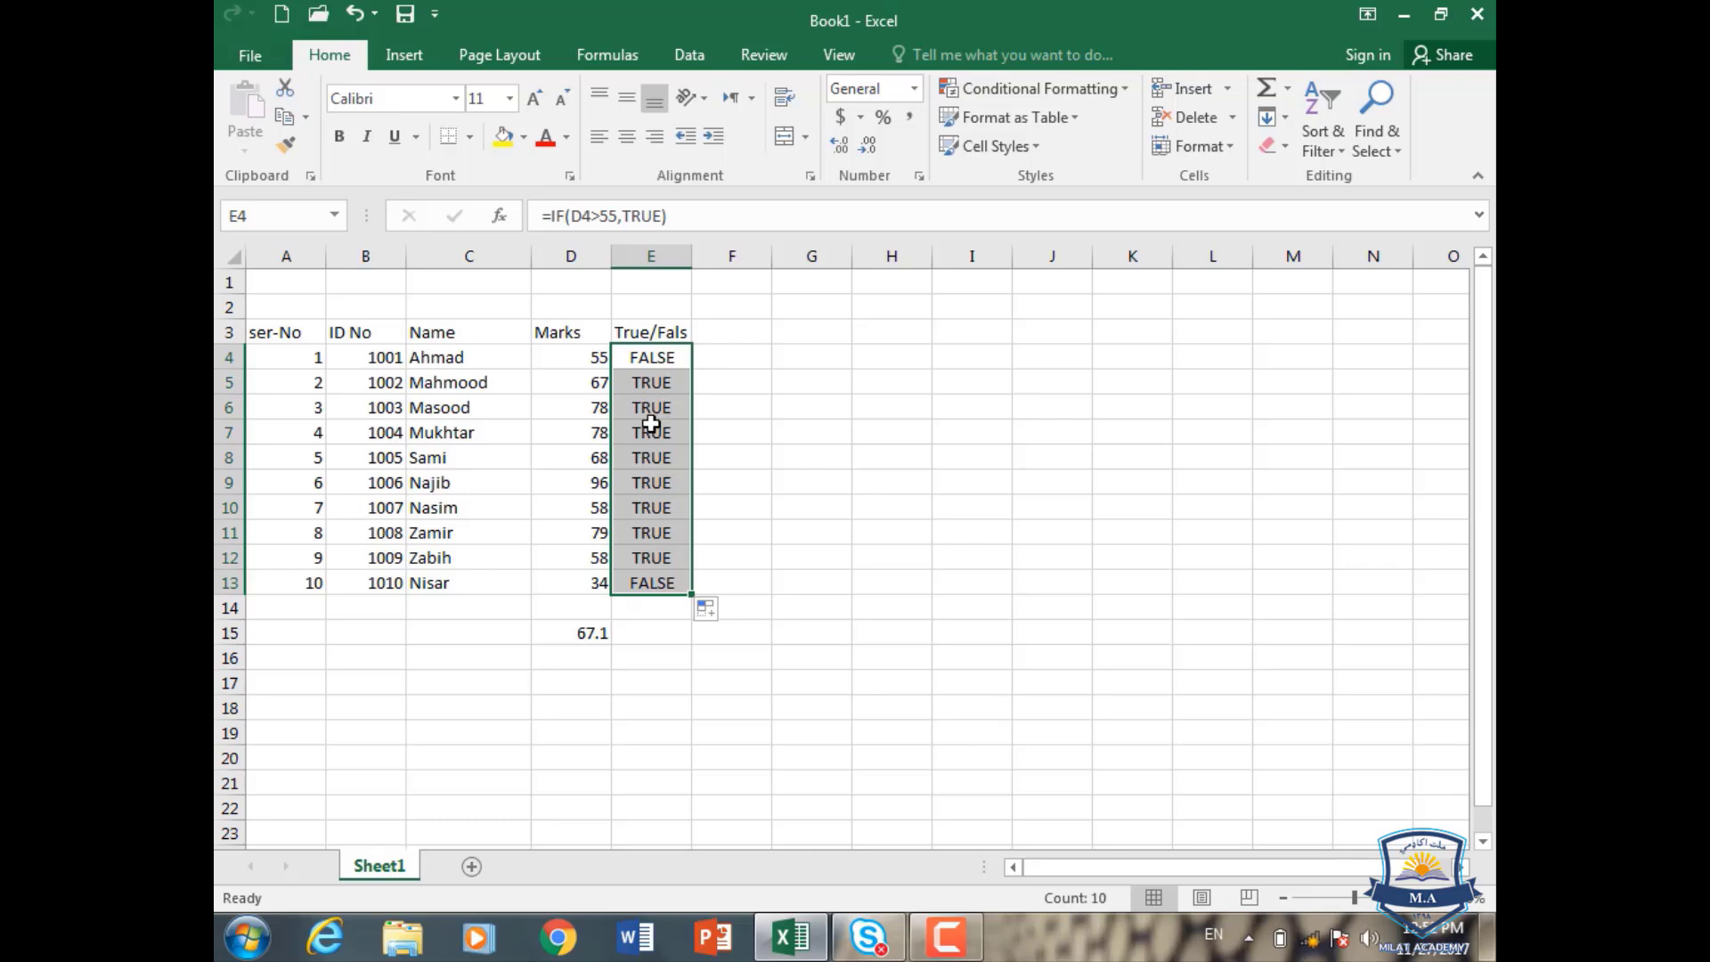
left_click(659, 582)
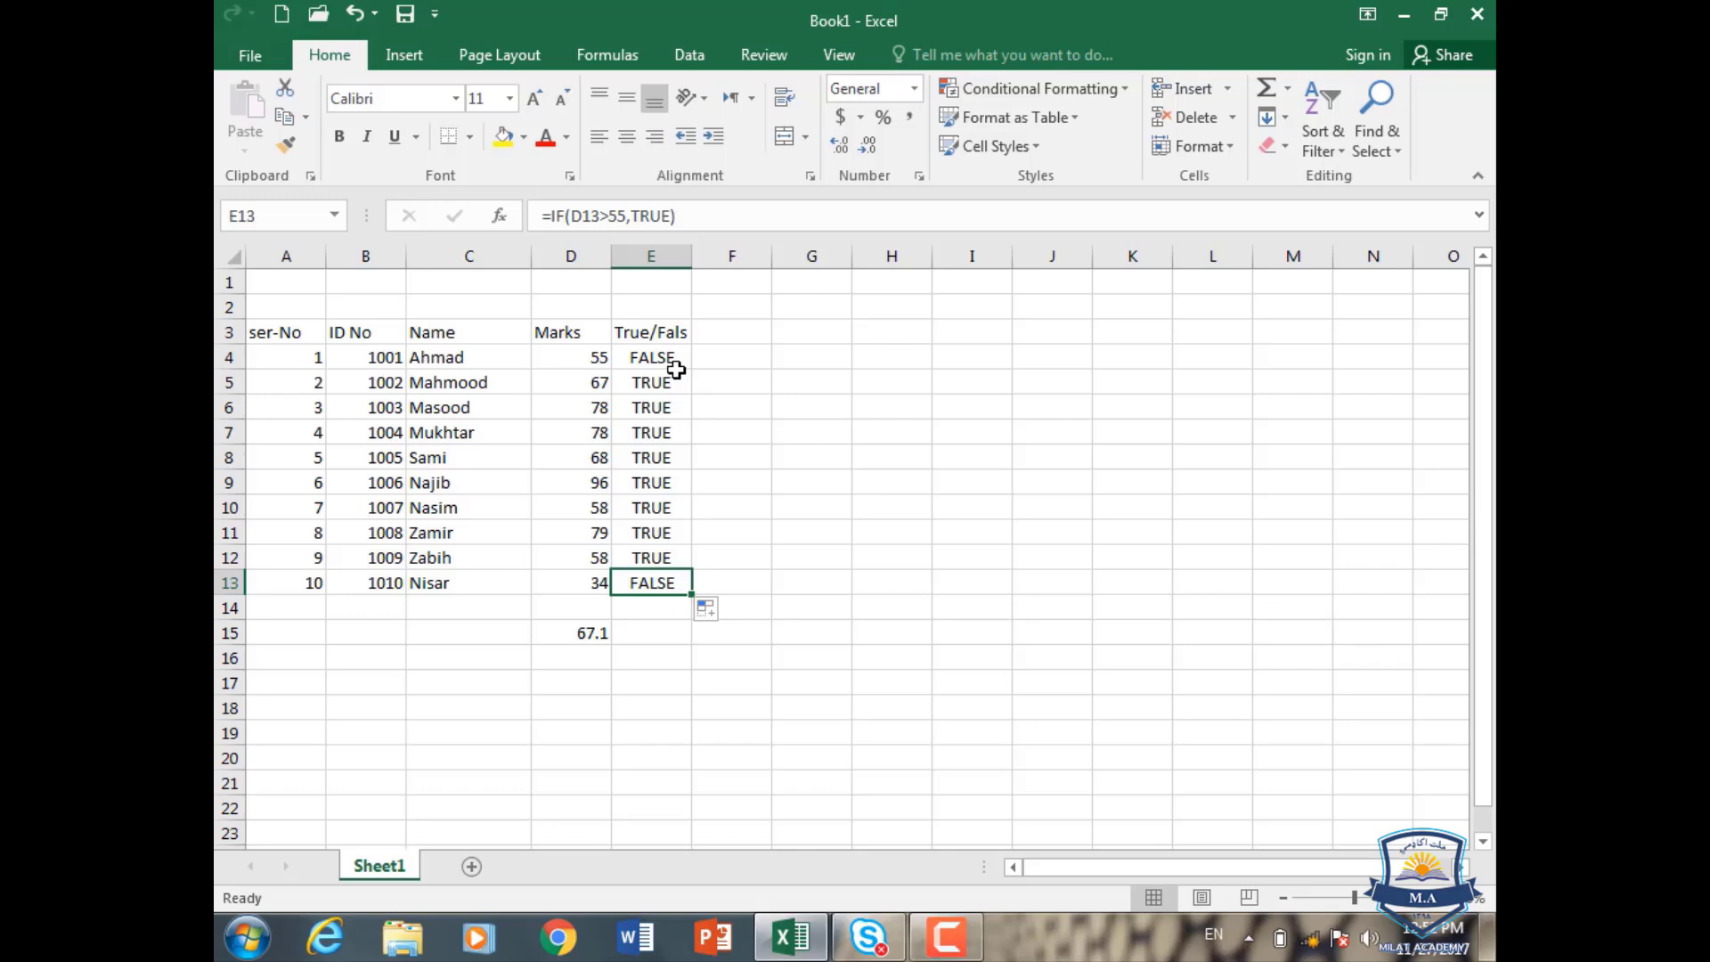
- Enter the formula =IF(D4>45,TRUE) in F4 and fill it down to F13
left_click(732, 361)
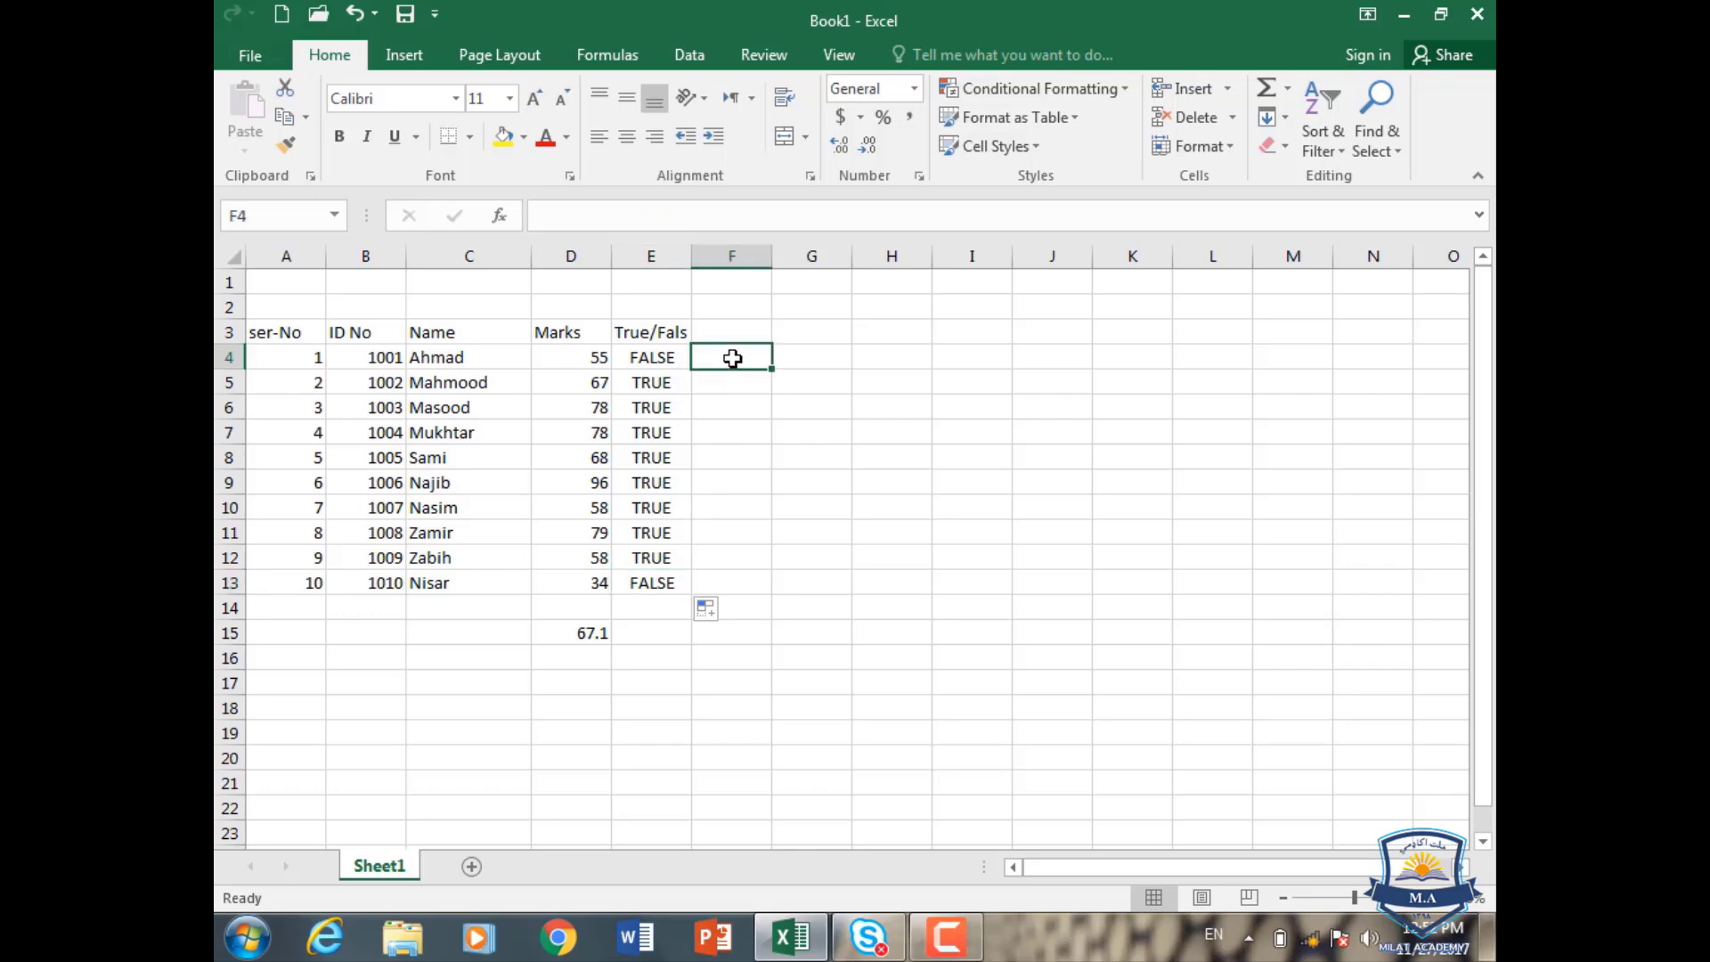
type("=if")
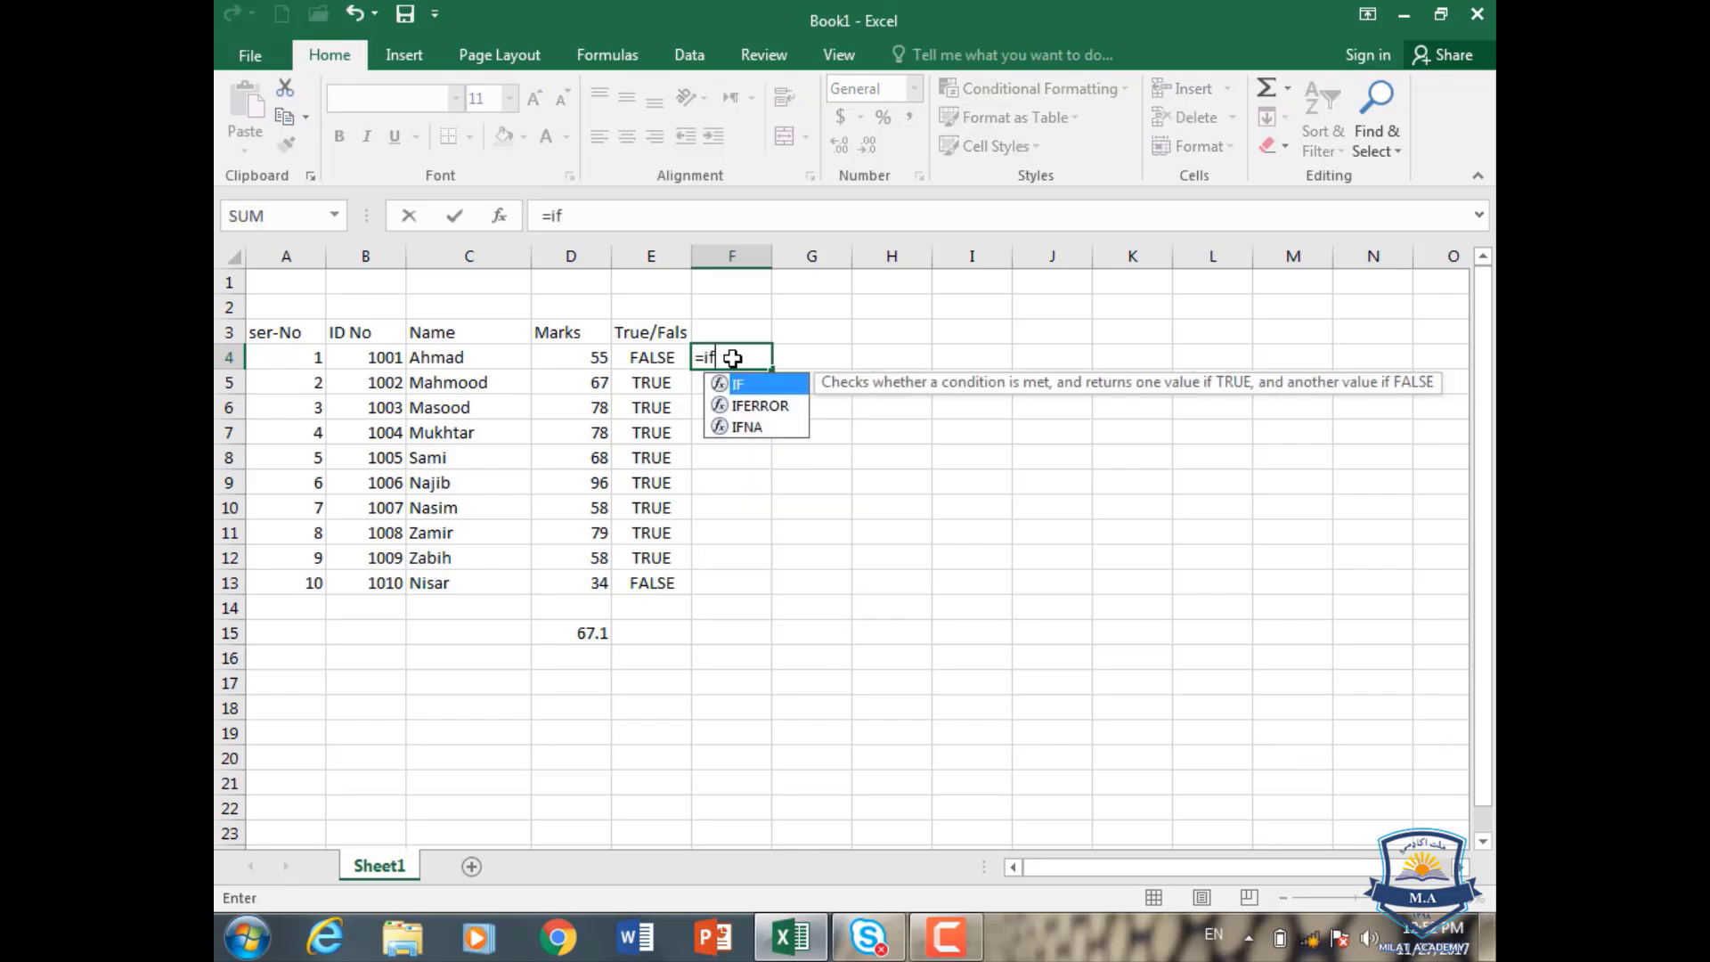
double_click(788, 386)
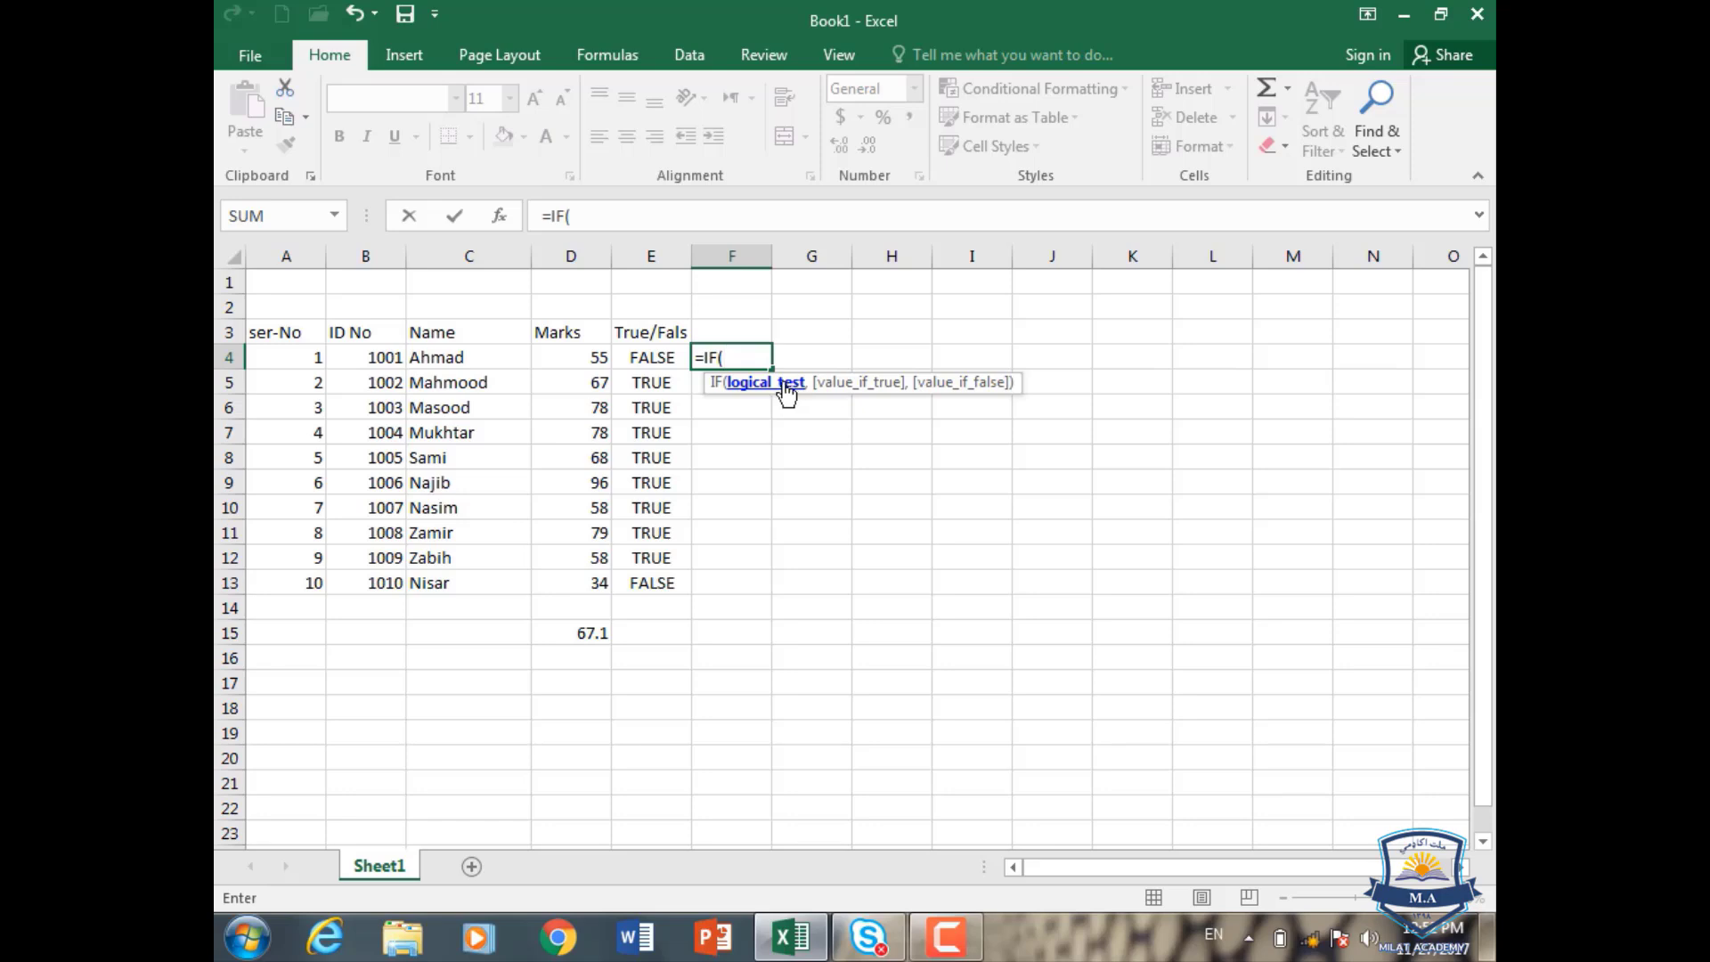
left_click(594, 361)
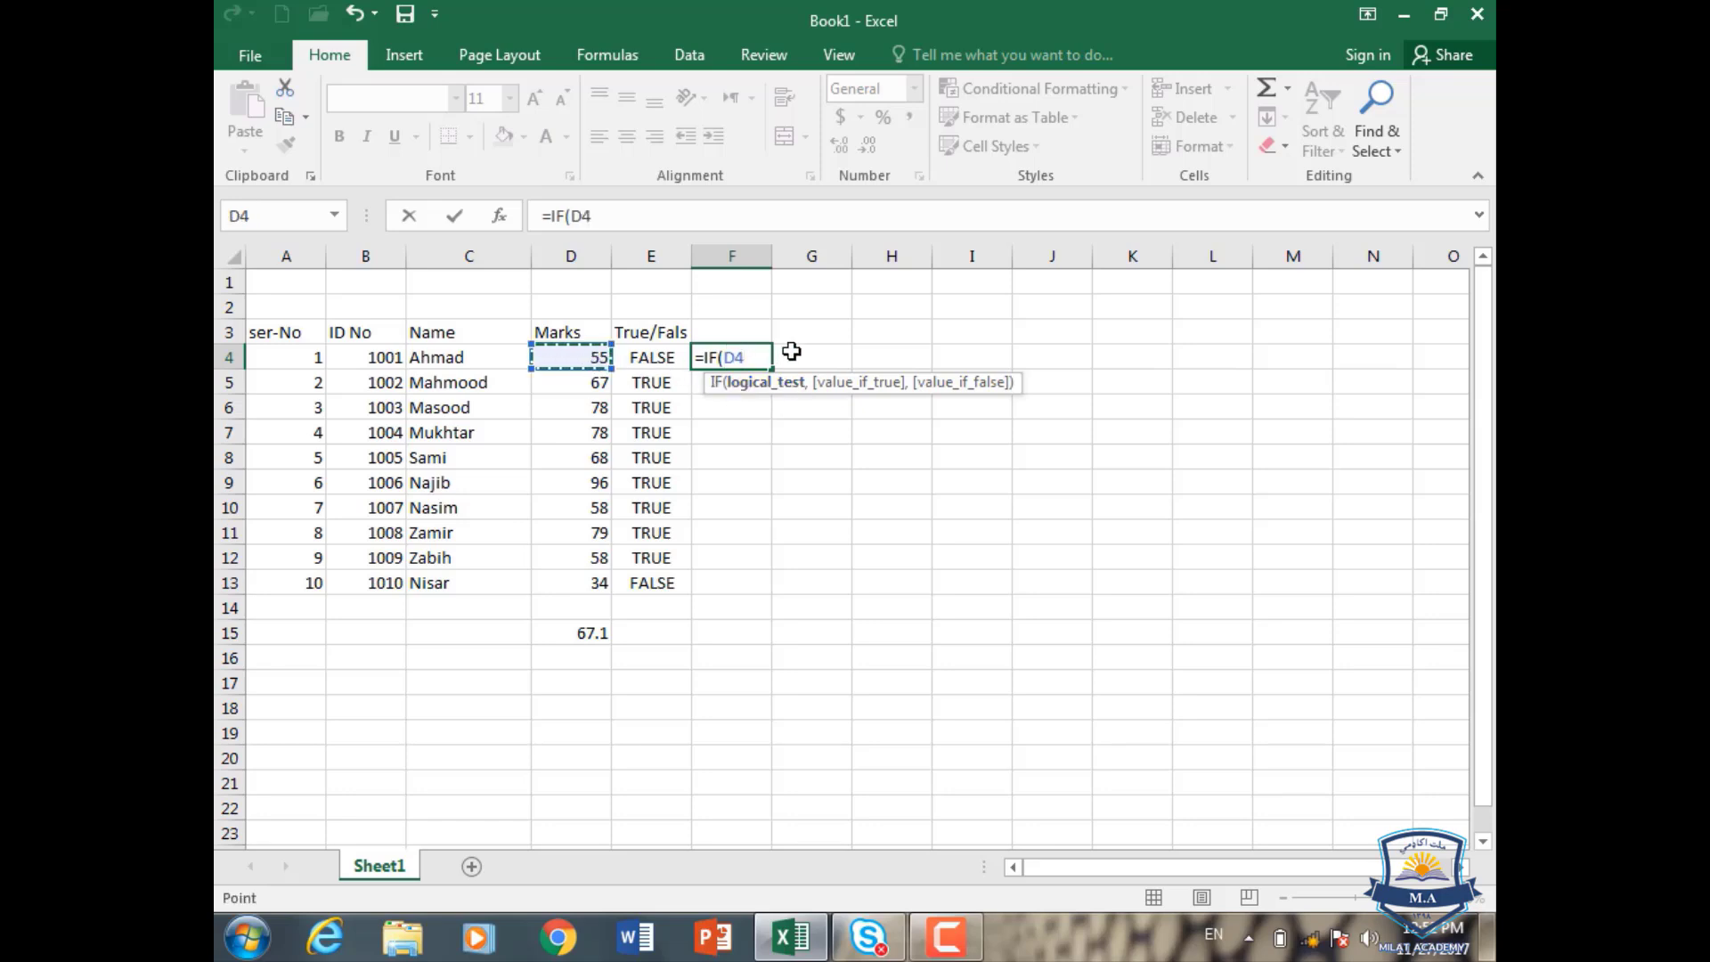
type(">45,Tr")
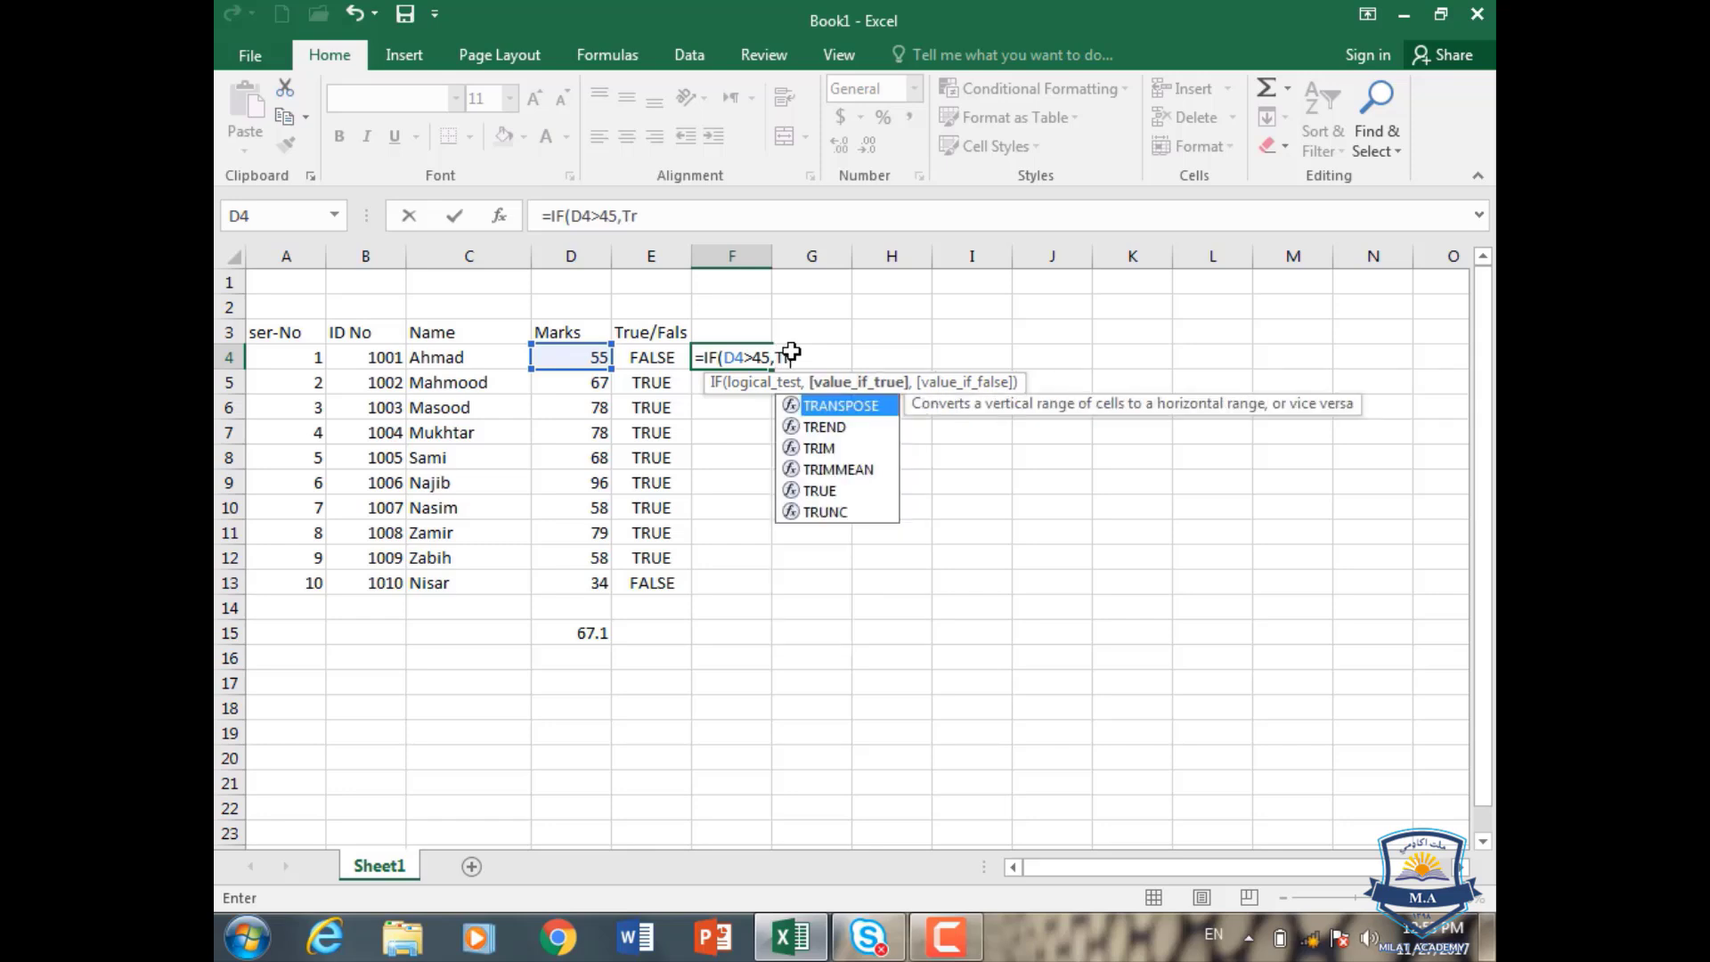
type("ue")
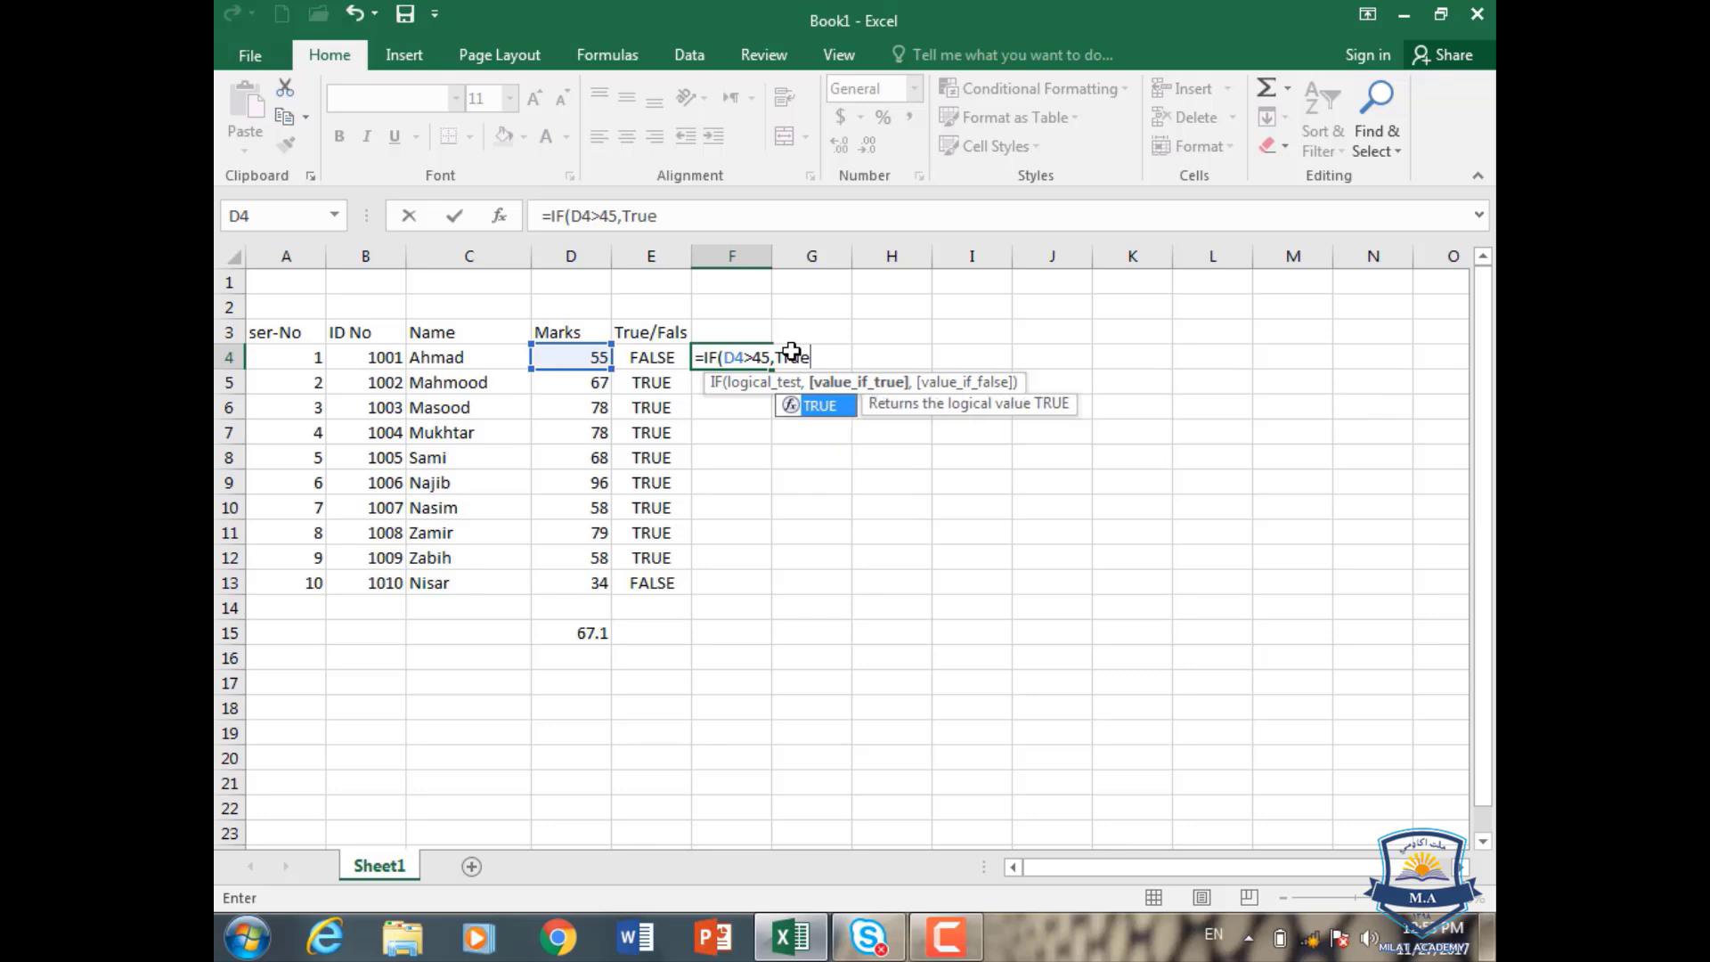
type(")")
key("Return")
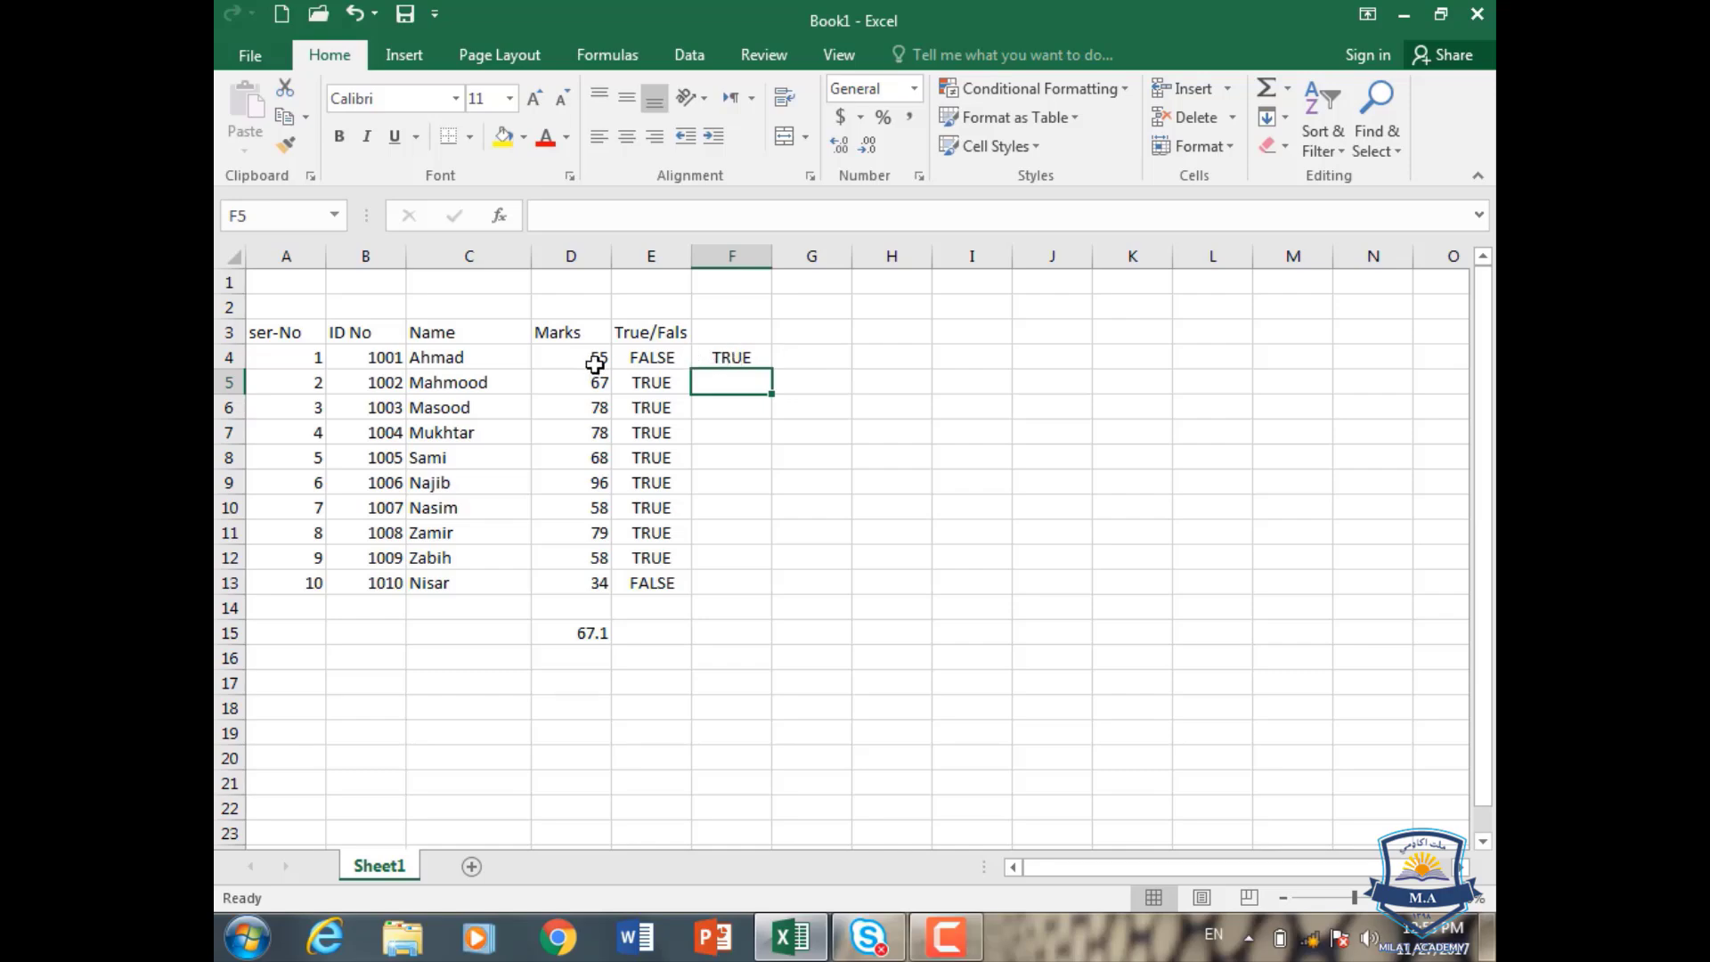
left_click(740, 358)
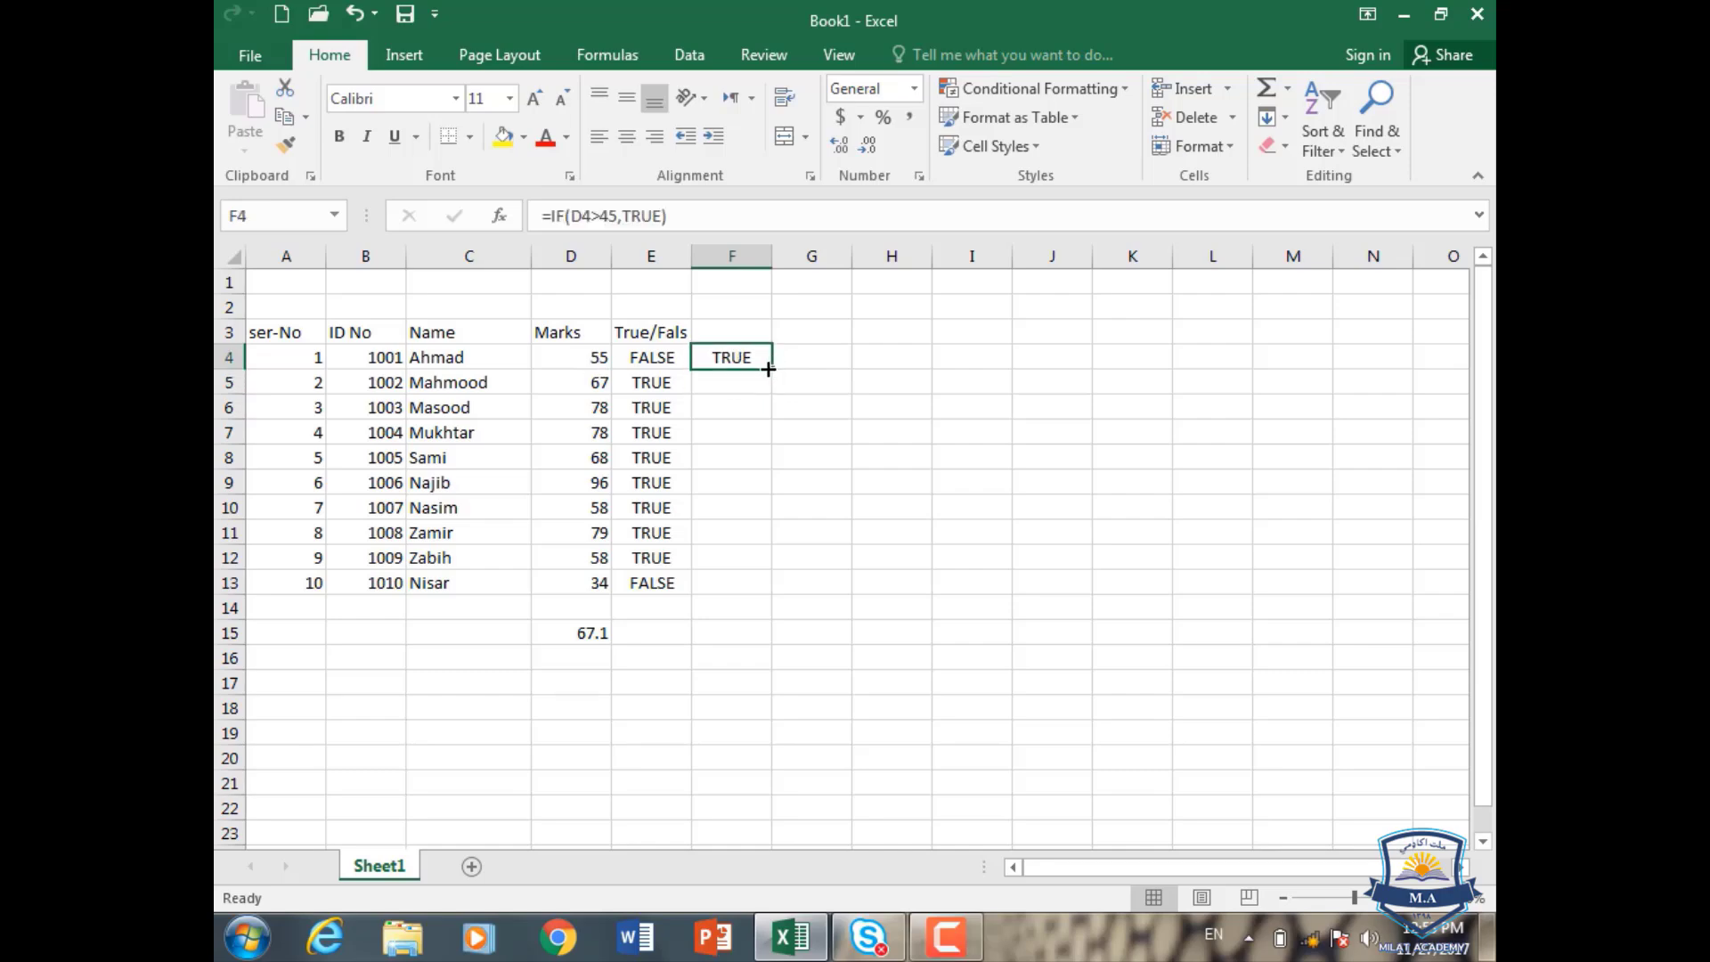
left_click_drag(777, 374, 756, 596)
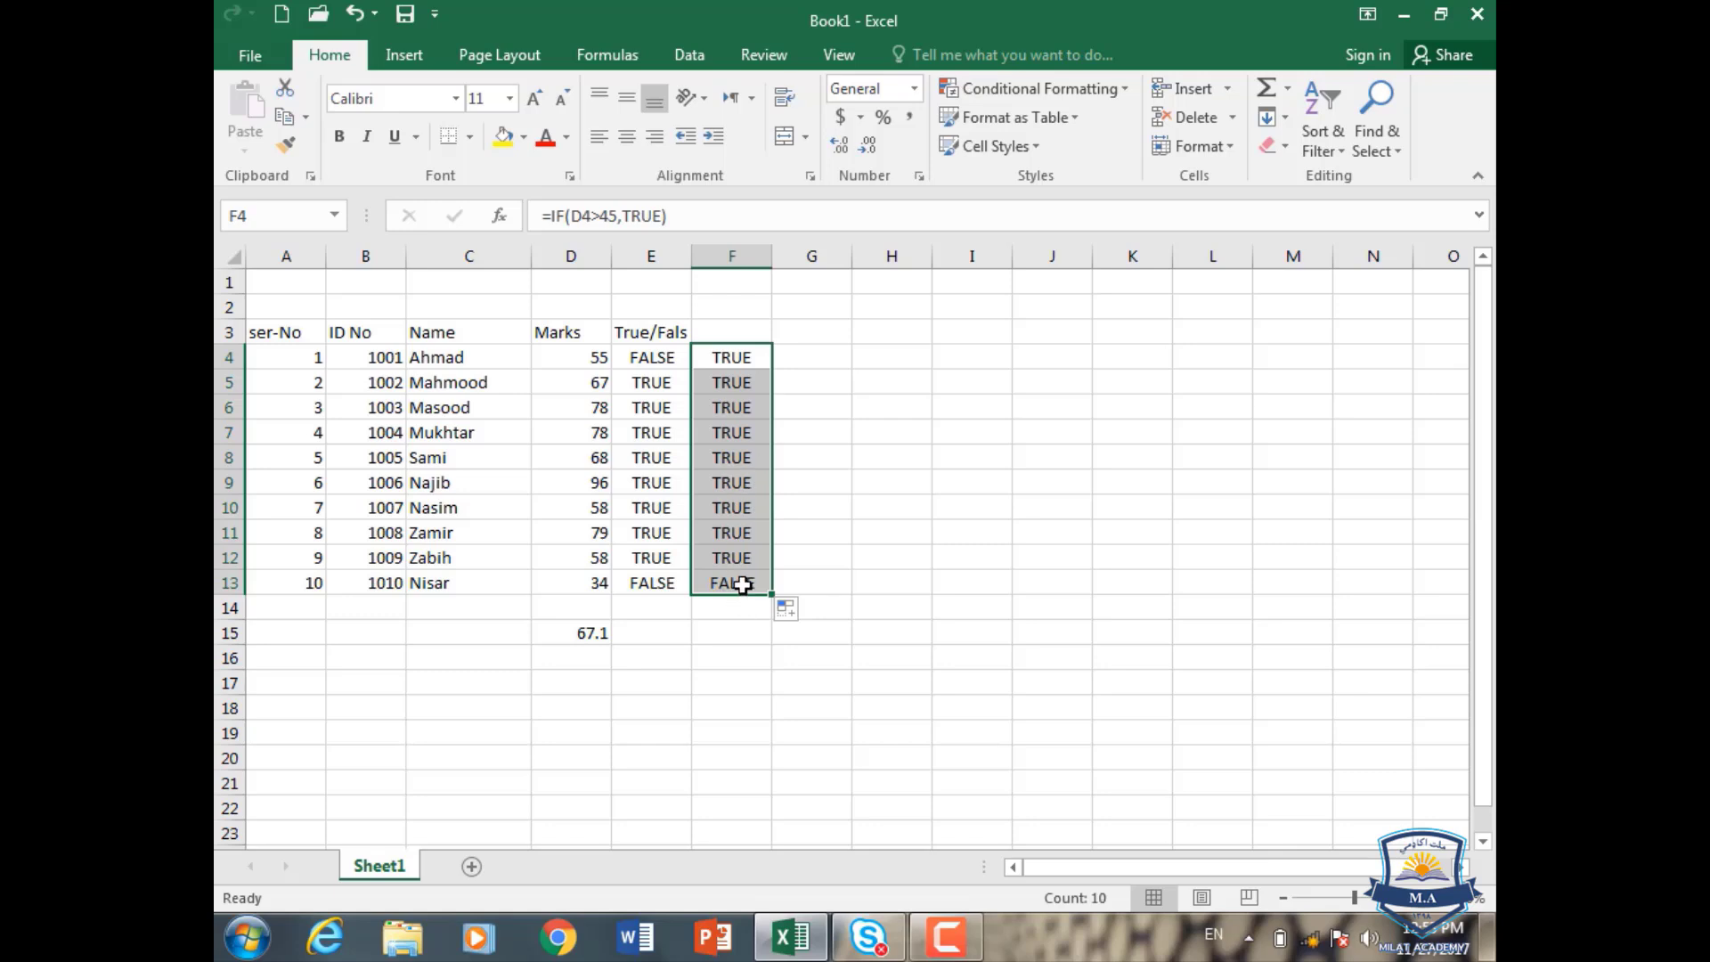
- Change the mark in D8 to 35 and check the IF formula result in F8
left_click(592, 456)
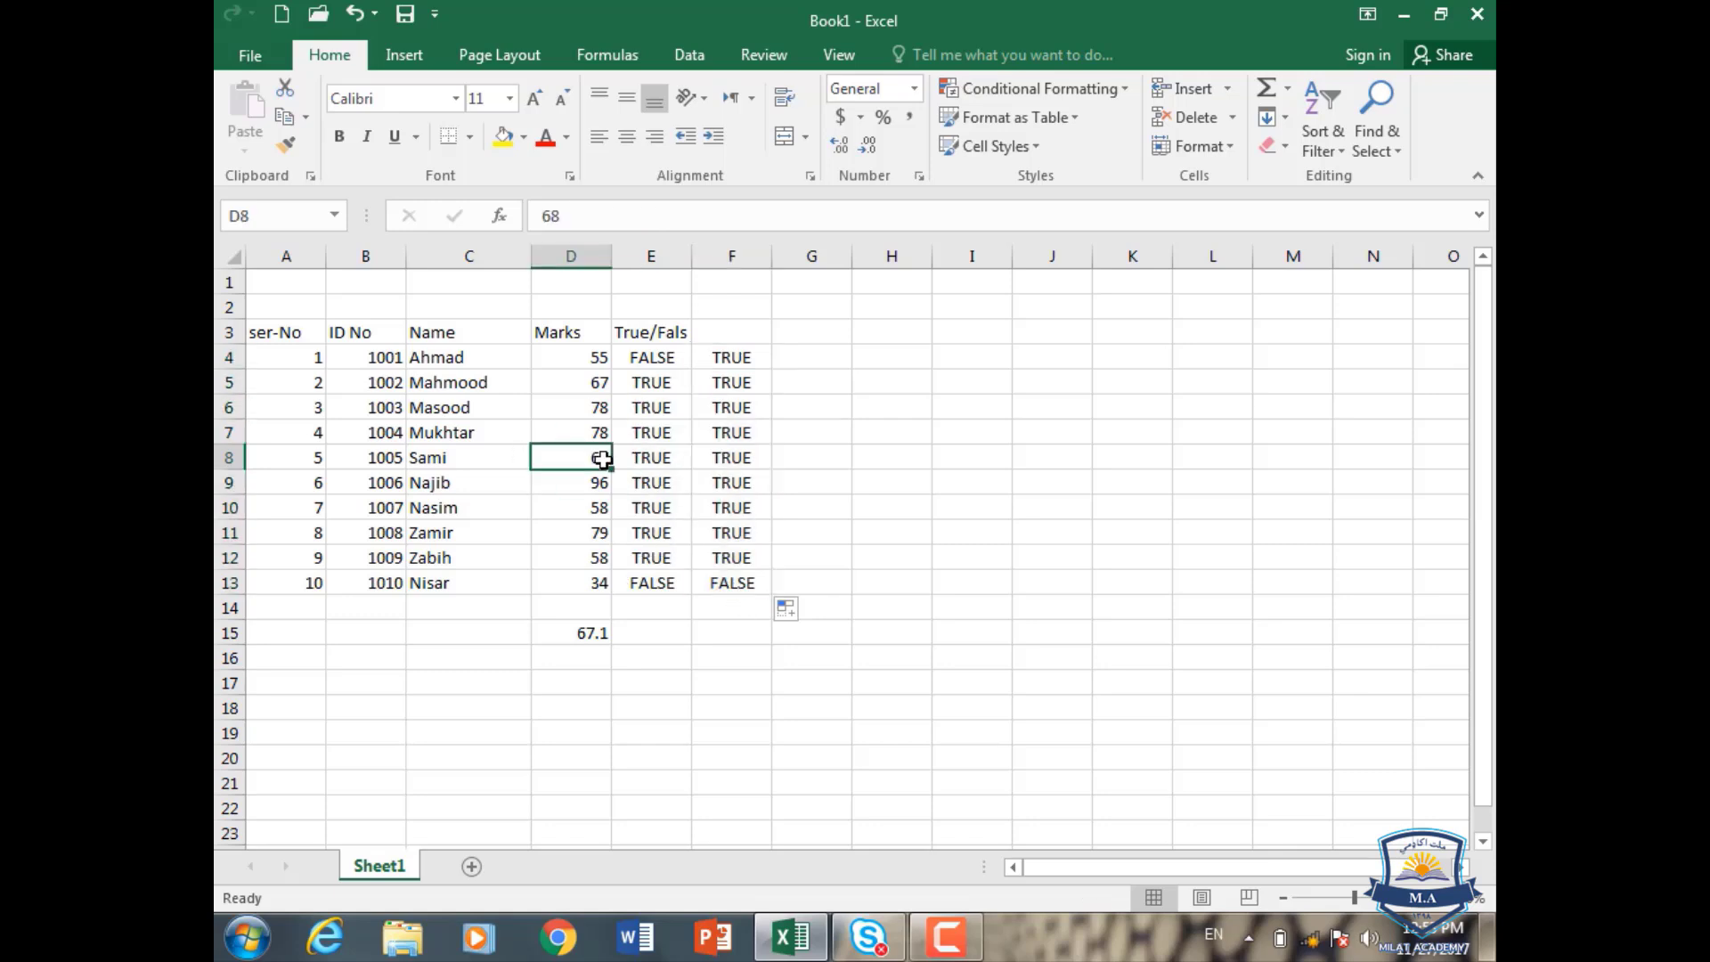
type("35")
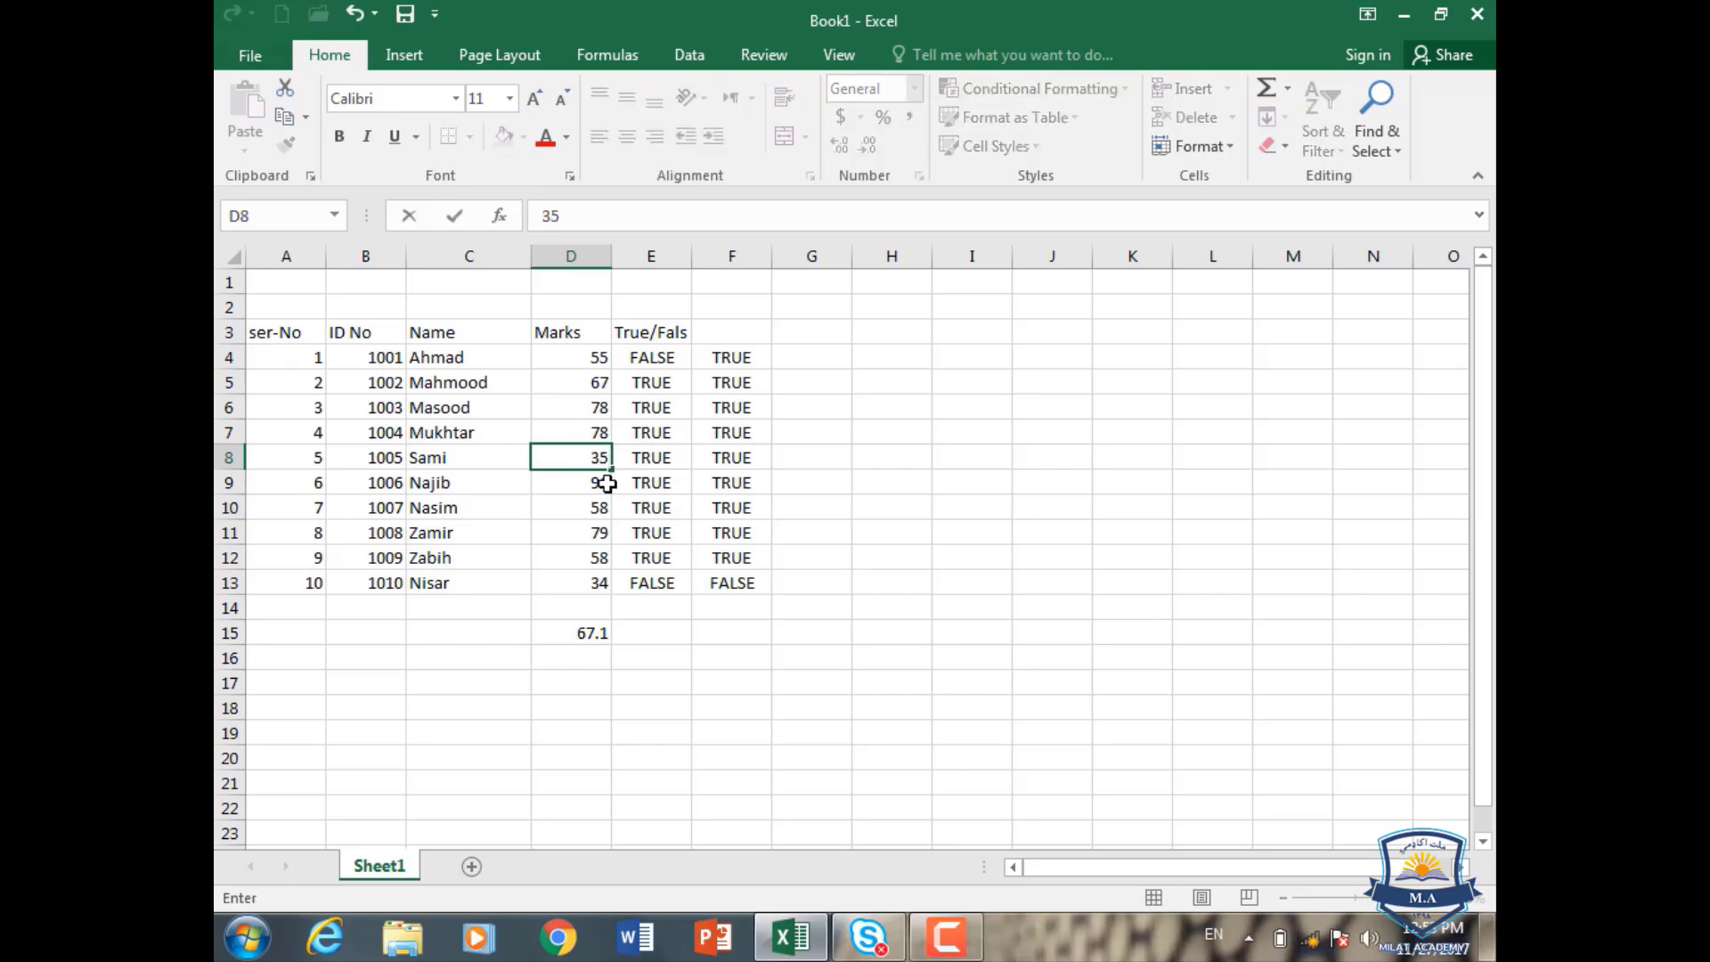
key("Return")
left_click(710, 458)
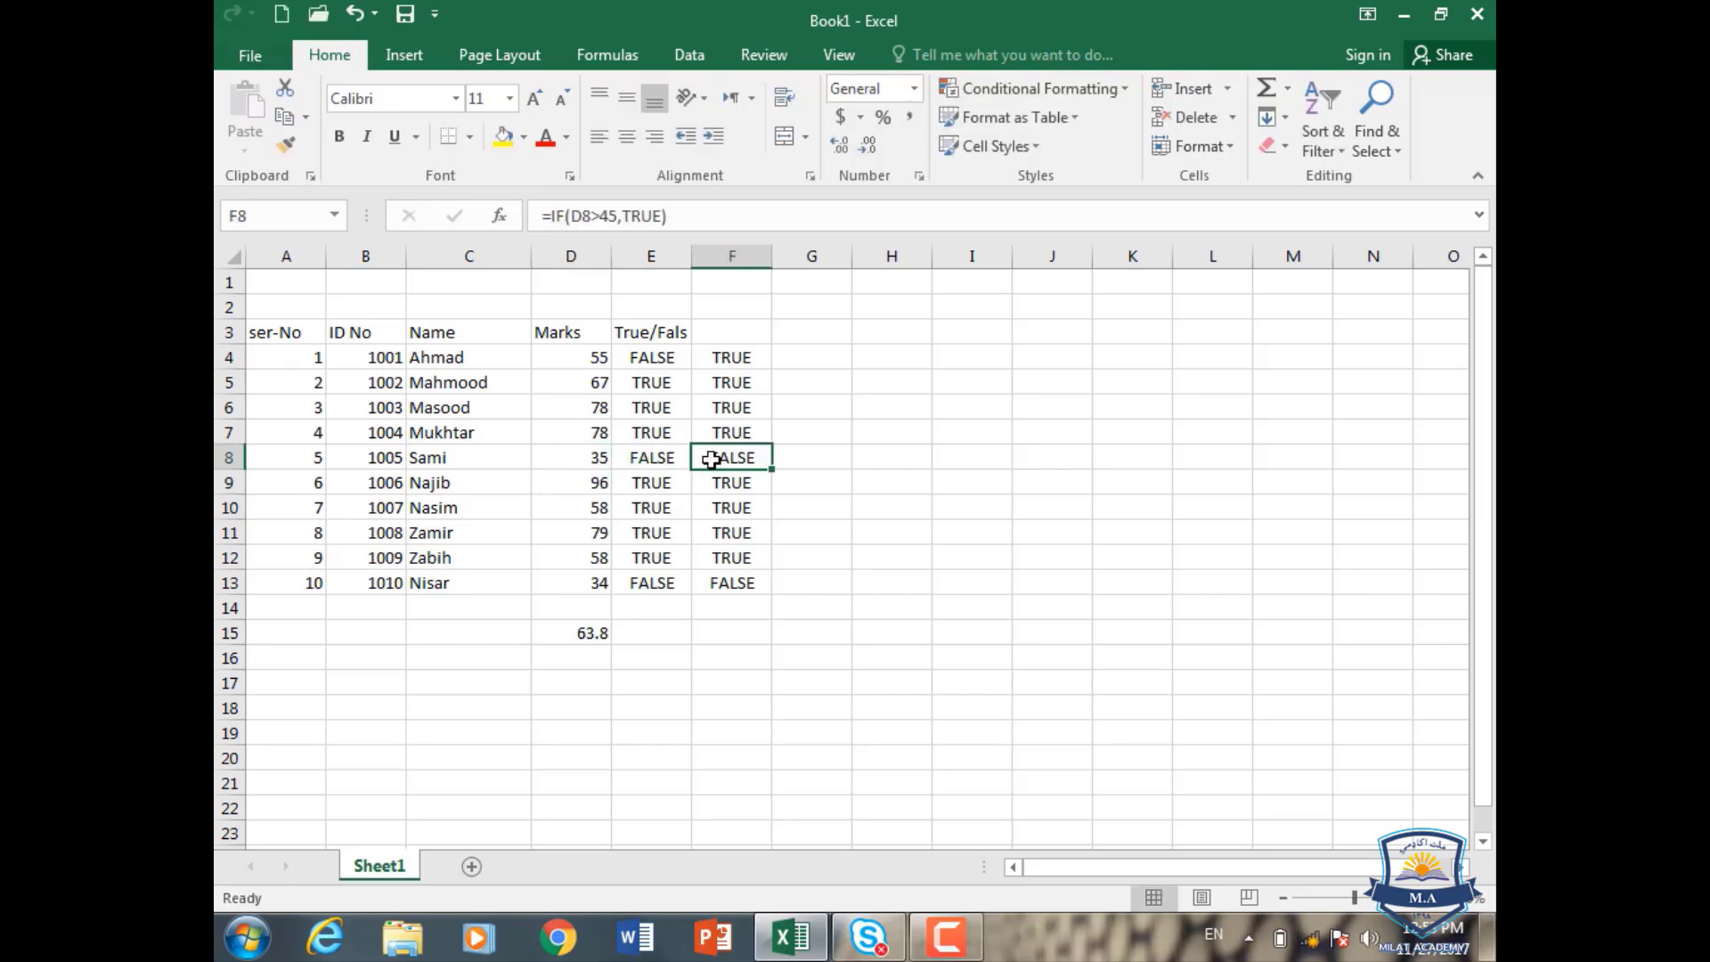